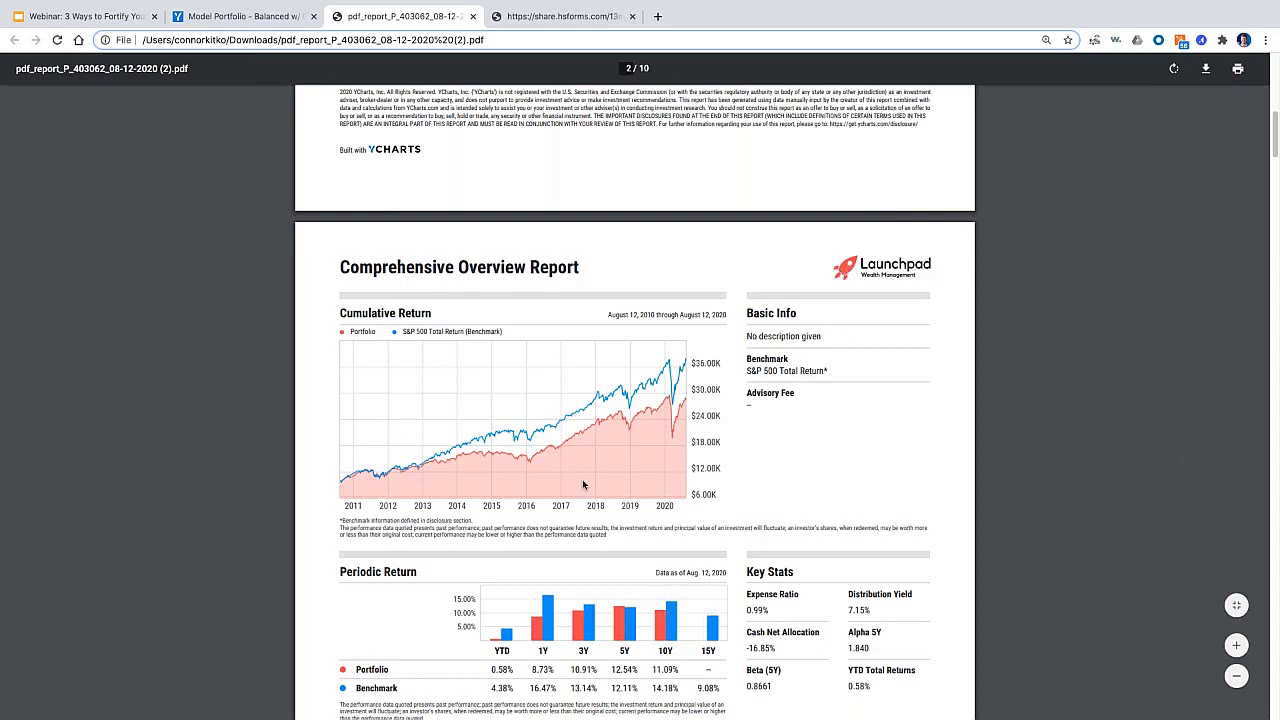
Open the support chat on the Model Portfolio - Balanced w/ Growth page
{"action": "left_click", "coordinate": [520, 18]}
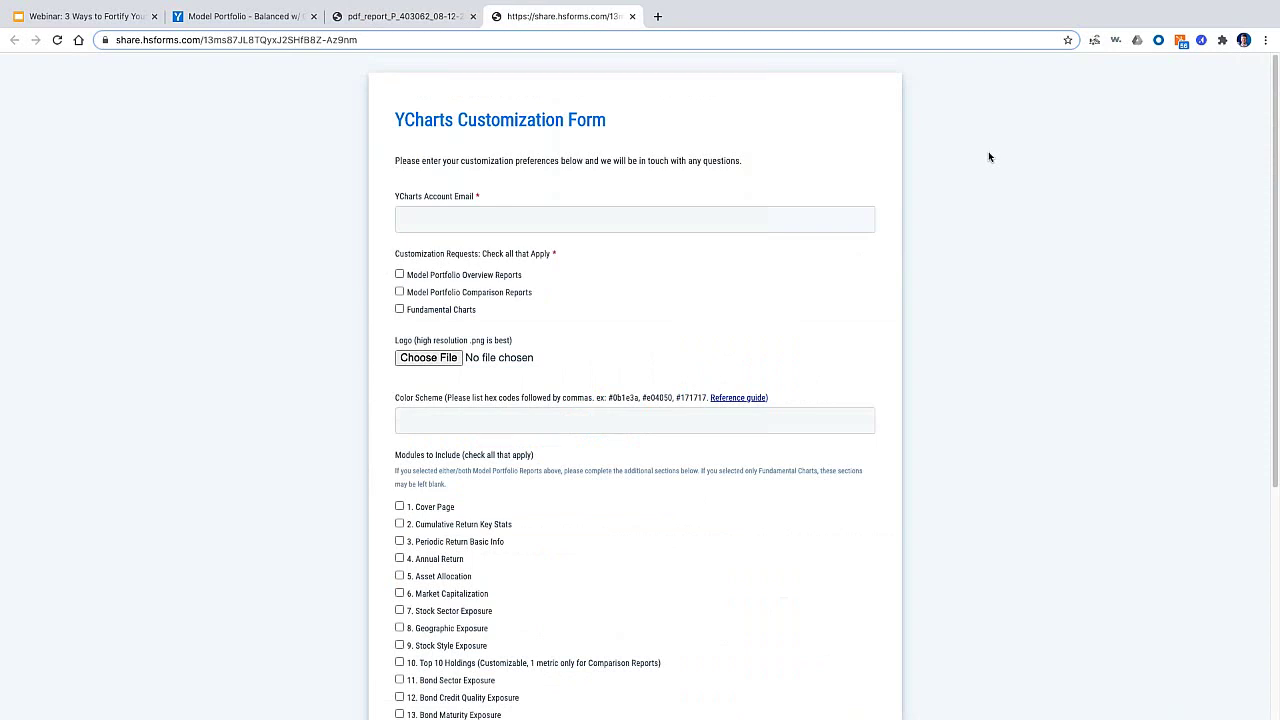
{"action": "left_click", "coordinate": [252, 18]}
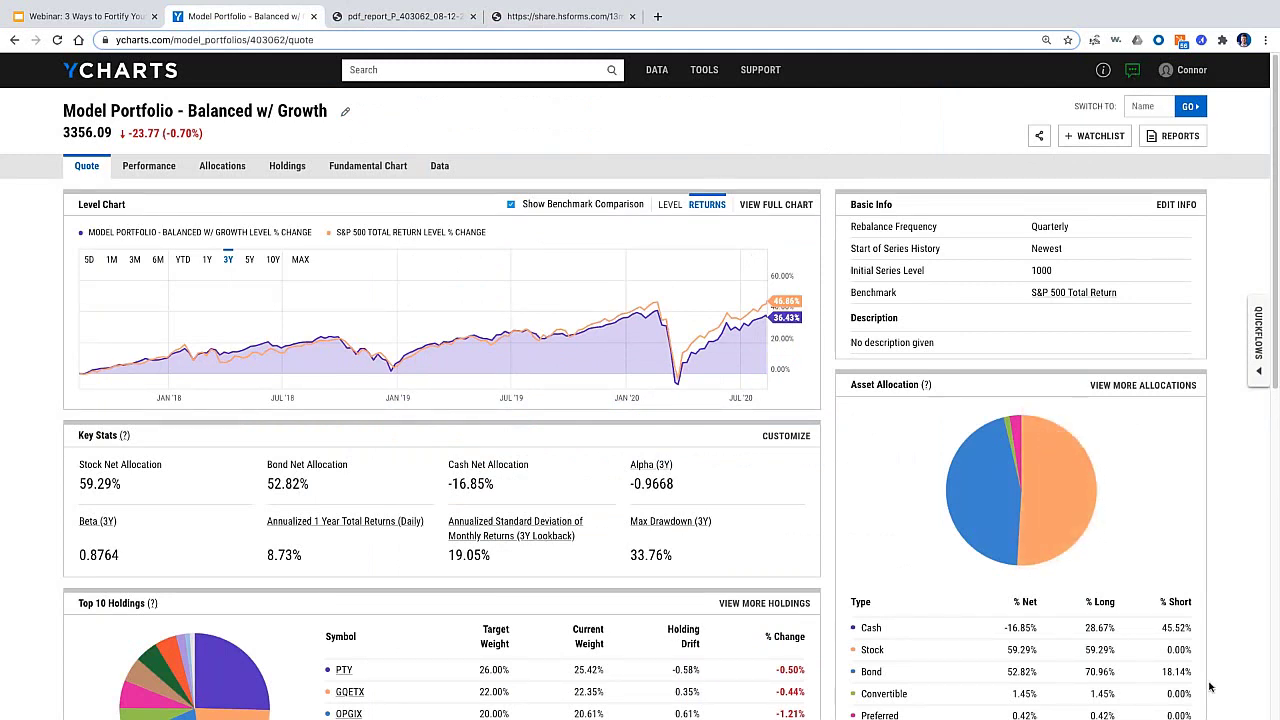
{"action": "left_click", "coordinate": [1133, 69]}
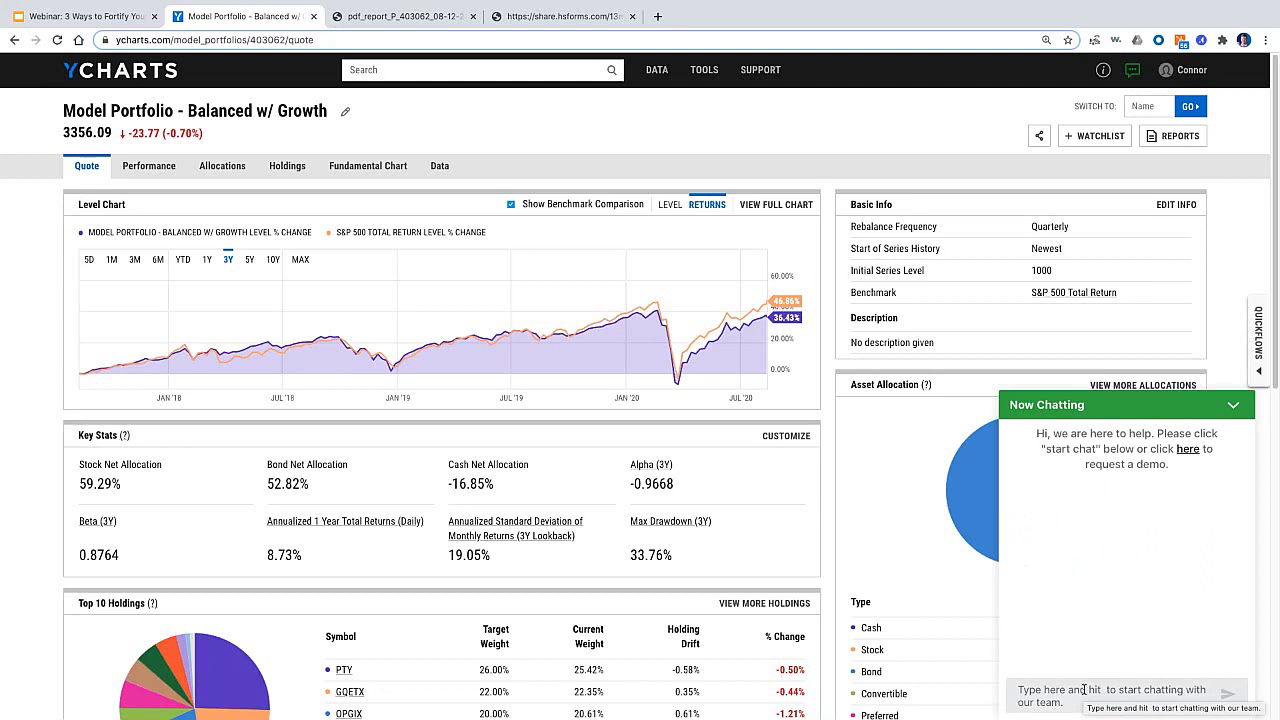
In the YCharts Customization Form, request Model Portfolio Comparison Reports and Fundamental Charts, and place the cursor in the Color Scheme field
{"action": "left_click", "coordinate": [563, 18]}
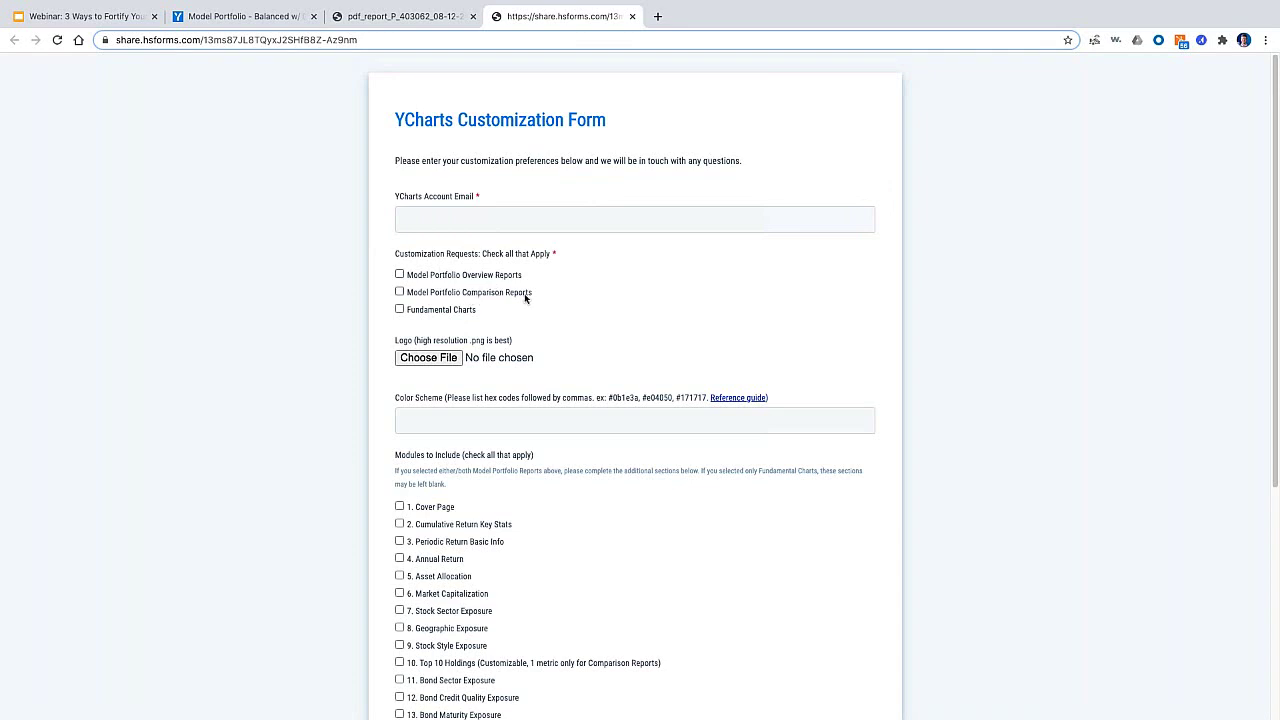
{"action": "left_click", "coordinate": [426, 280]}
{"action": "left_click", "coordinate": [422, 296]}
{"action": "left_click", "coordinate": [424, 298]}
{"action": "left_click", "coordinate": [456, 279]}
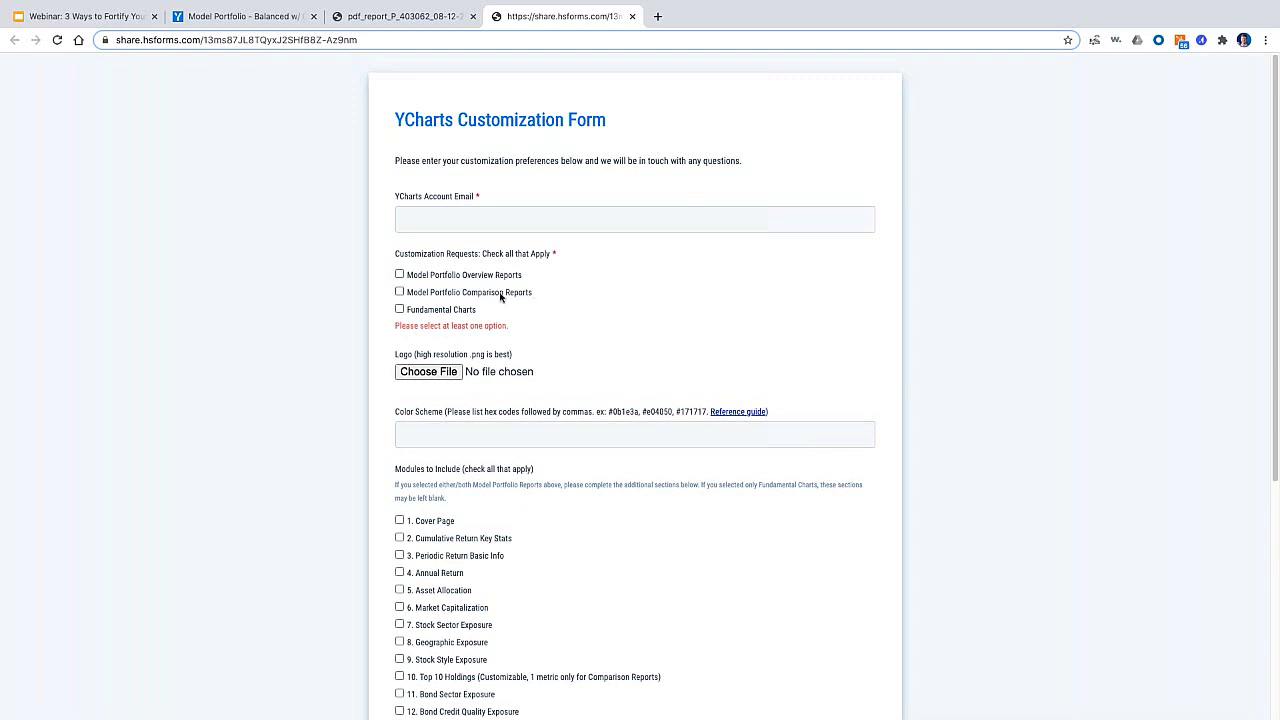
{"action": "left_click", "coordinate": [500, 293]}
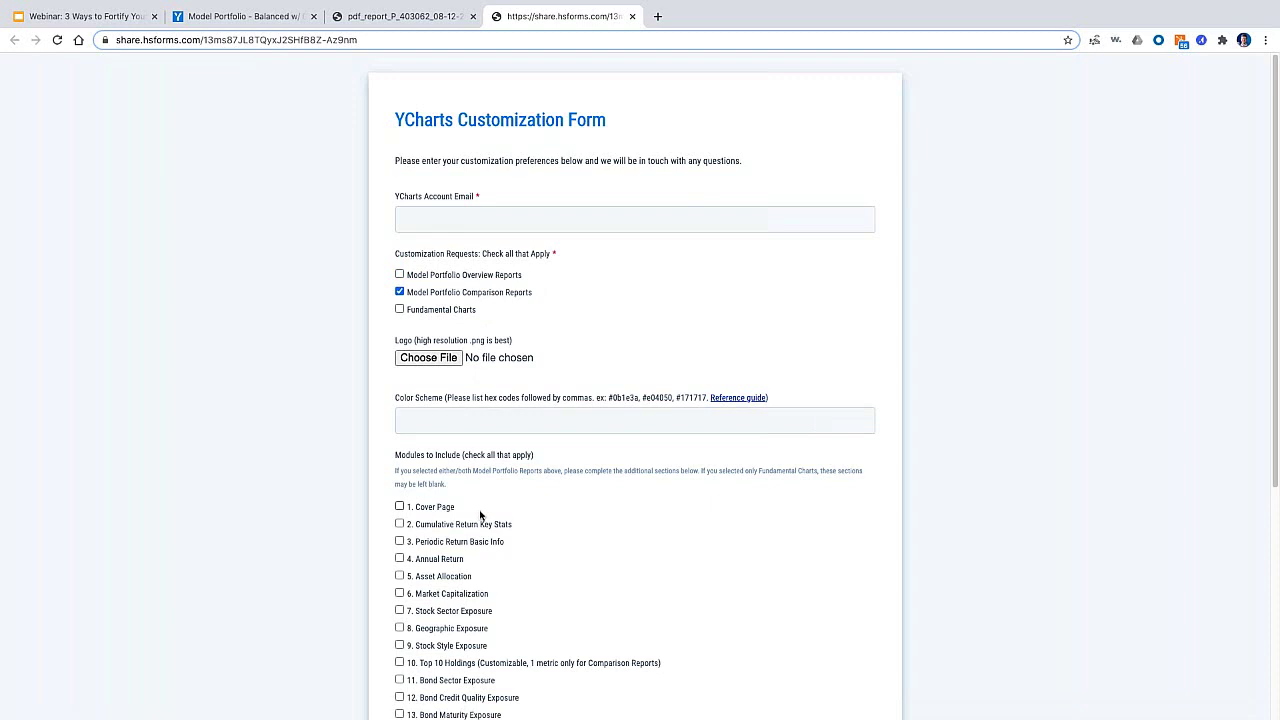
{"action": "scroll", "coordinate": [480, 515], "scroll_direction": "down", "scroll_amount": 1}
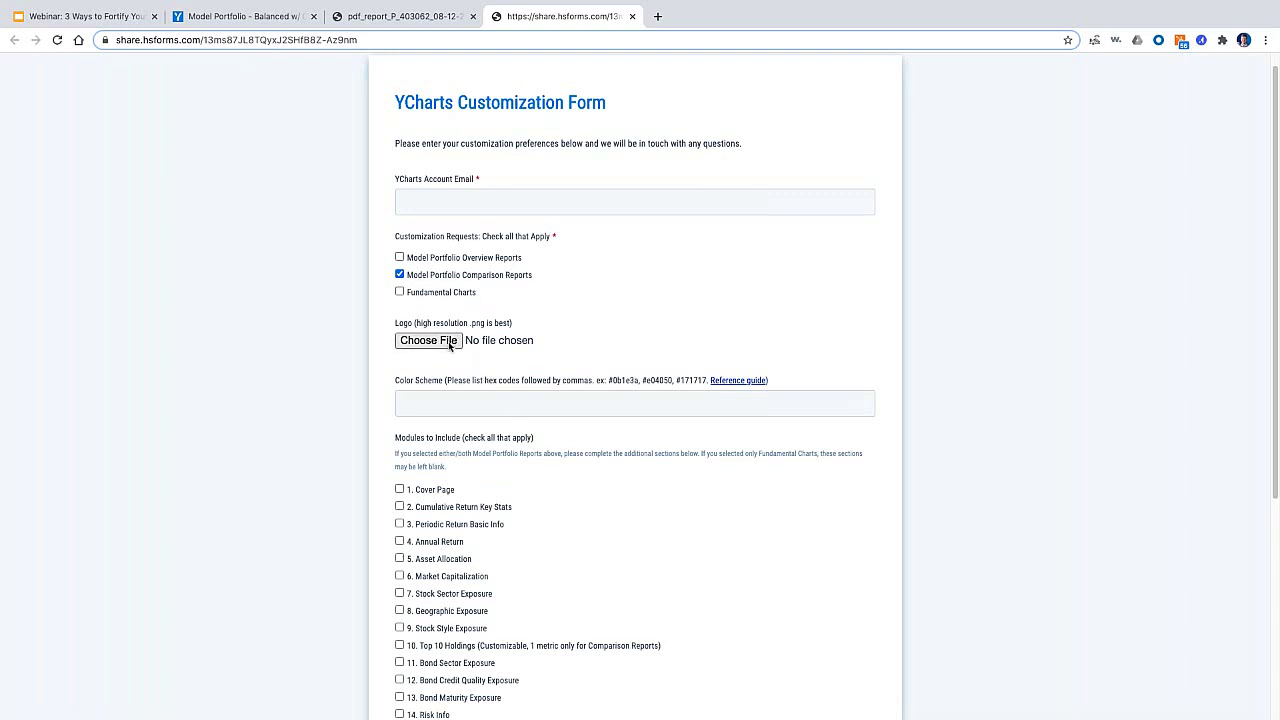
{"action": "left_click", "coordinate": [410, 293]}
{"action": "left_click", "coordinate": [399, 291]}
{"action": "left_click", "coordinate": [399, 292]}
{"action": "scroll", "coordinate": [394, 371], "scroll_direction": "down", "scroll_amount": 1}
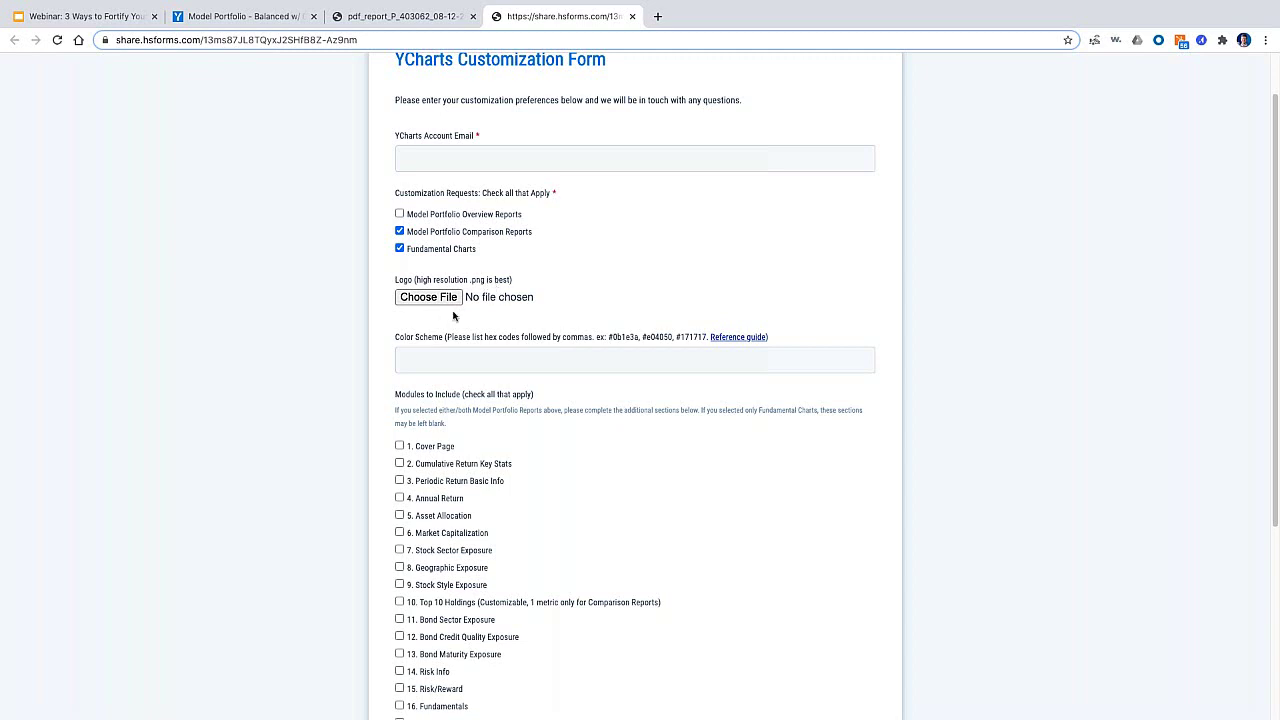
{"action": "left_click", "coordinate": [446, 361]}
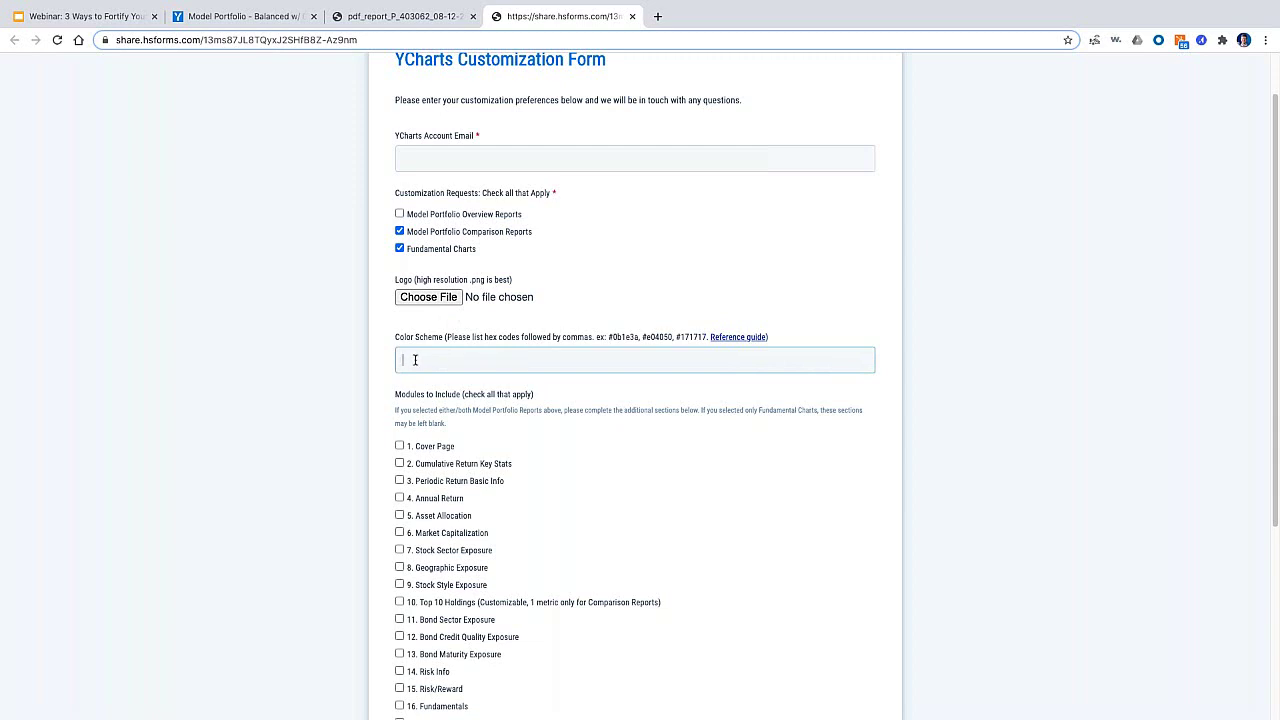
Examine the return, asset allocation, market capitalization and stock sector modules in the sample PDF report
{"action": "scroll", "coordinate": [460, 349], "scroll_direction": "down", "scroll_amount": 2}
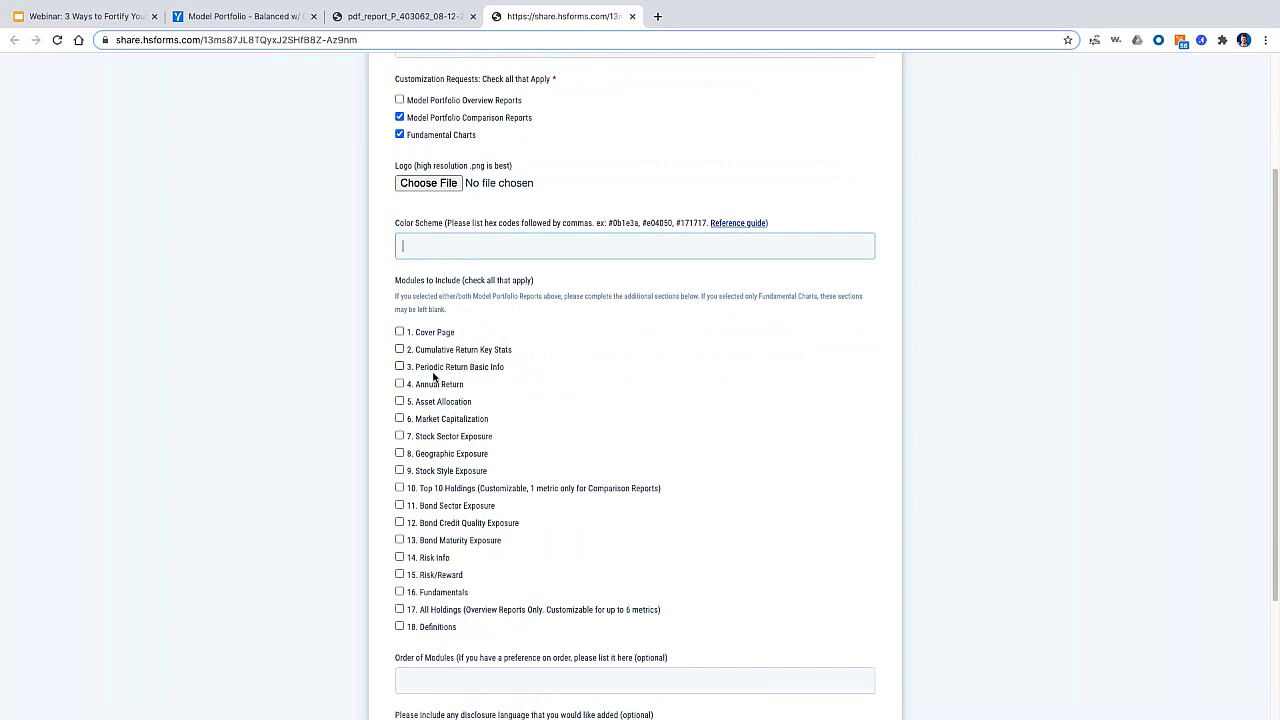
{"action": "left_click", "coordinate": [390, 17]}
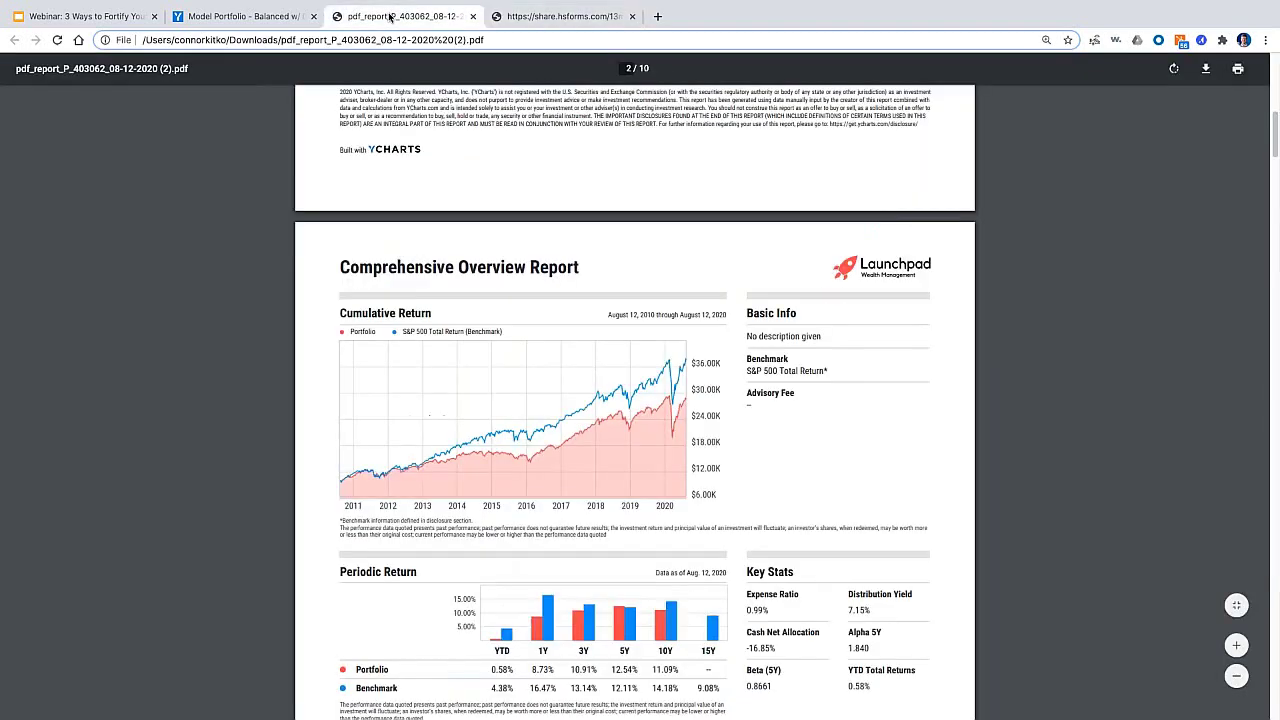
{"action": "scroll", "coordinate": [848, 488], "scroll_direction": "down", "scroll_amount": 5}
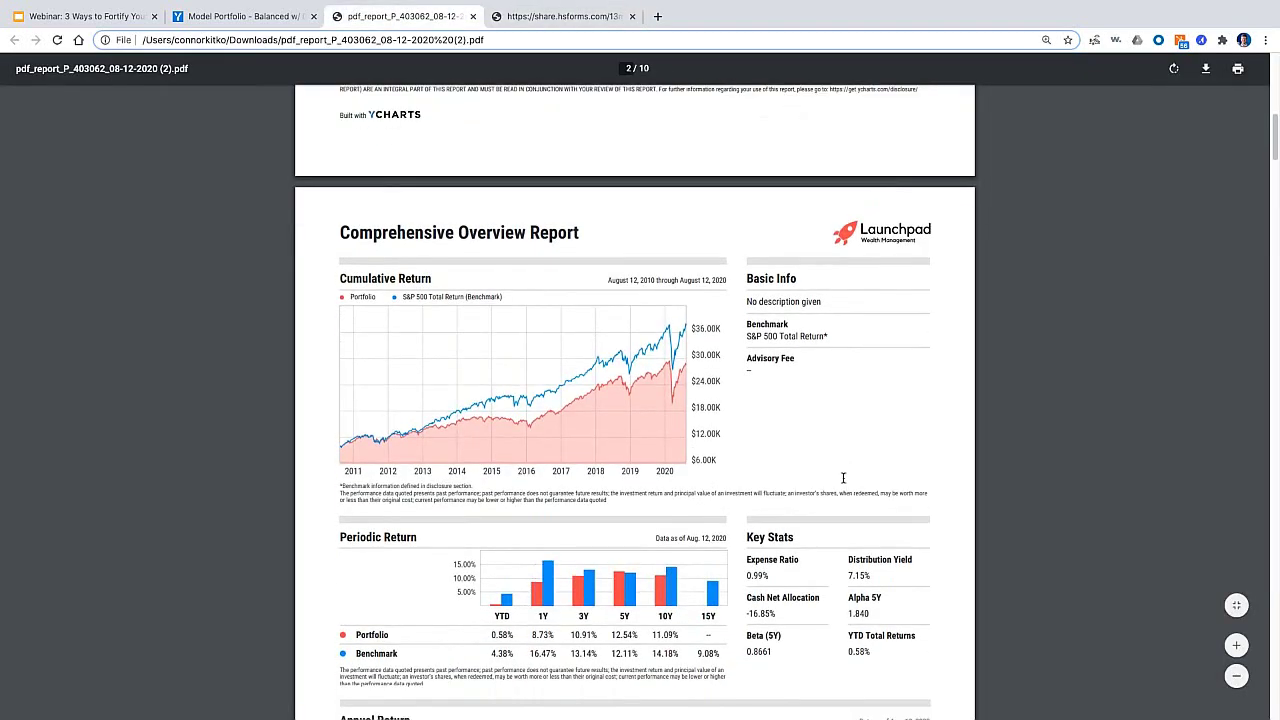
{"action": "scroll", "coordinate": [586, 343], "scroll_direction": "up", "scroll_amount": 1}
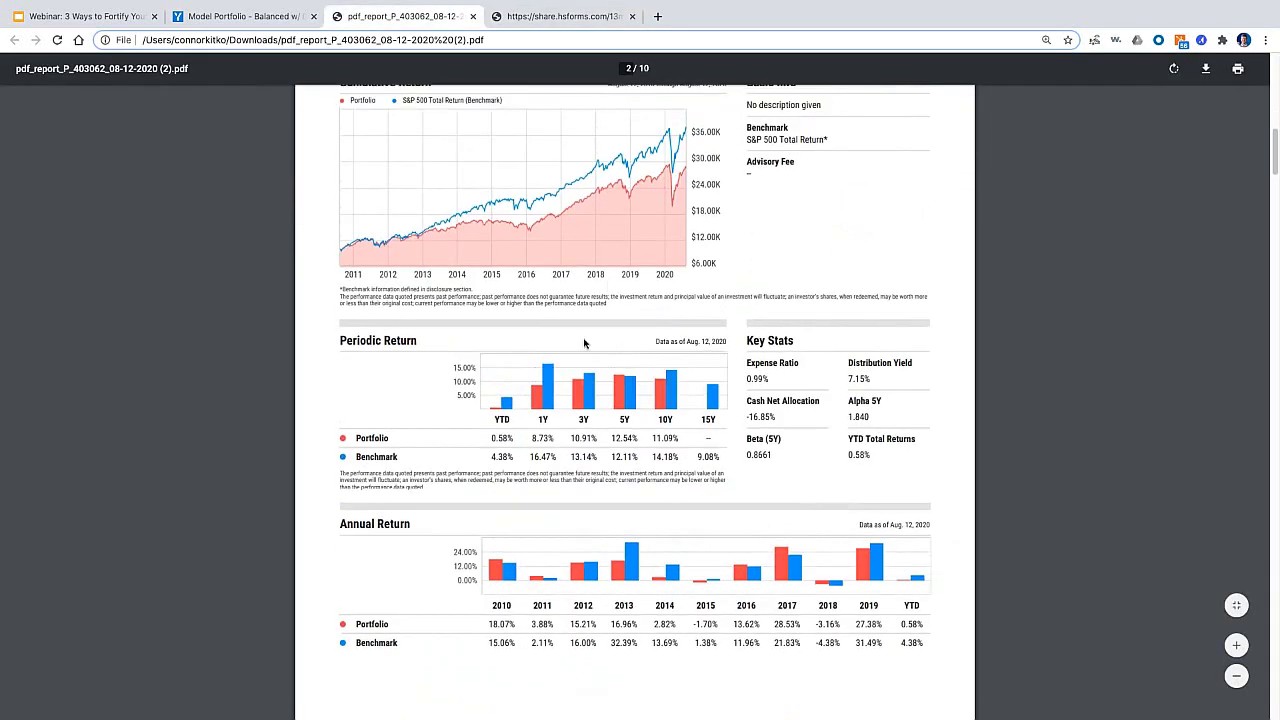
{"action": "scroll", "coordinate": [586, 343], "scroll_direction": "down", "scroll_amount": 14}
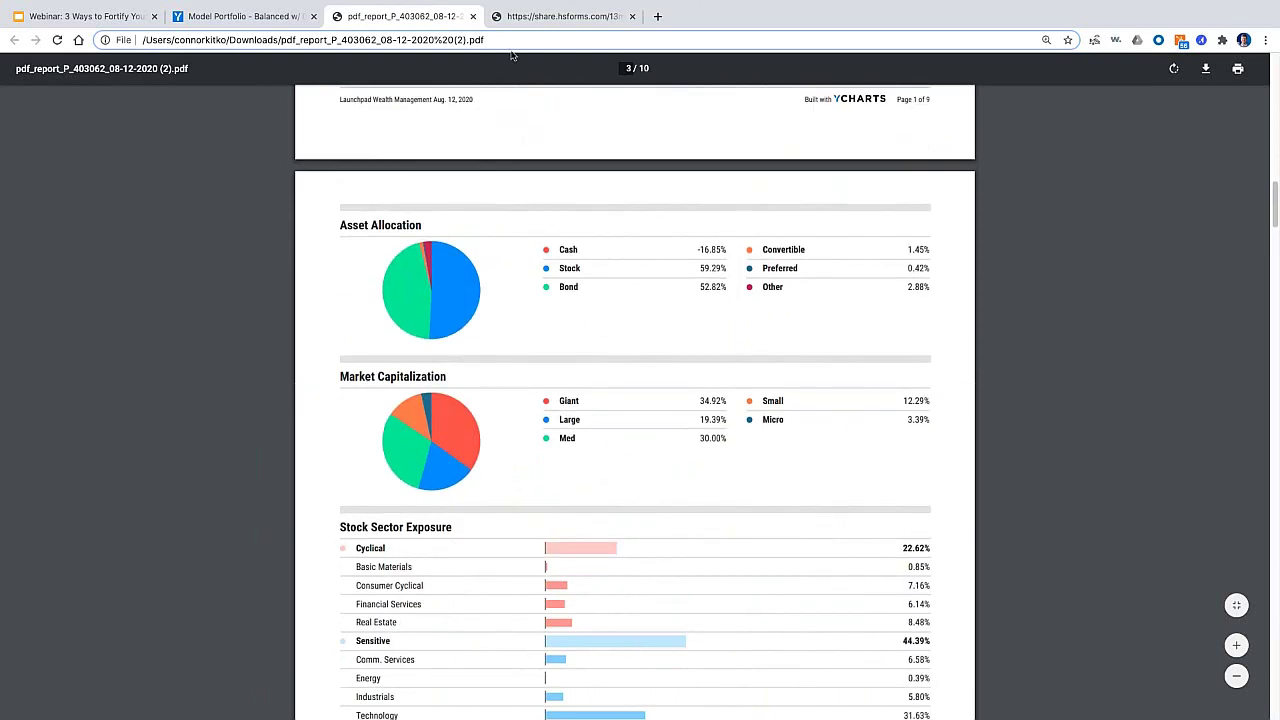
In the customization form, select and clear the Cover Page, Cumulative Return Key Stats, Periodic Return Basic Info and Asset Allocation modules
{"action": "left_click", "coordinate": [538, 18]}
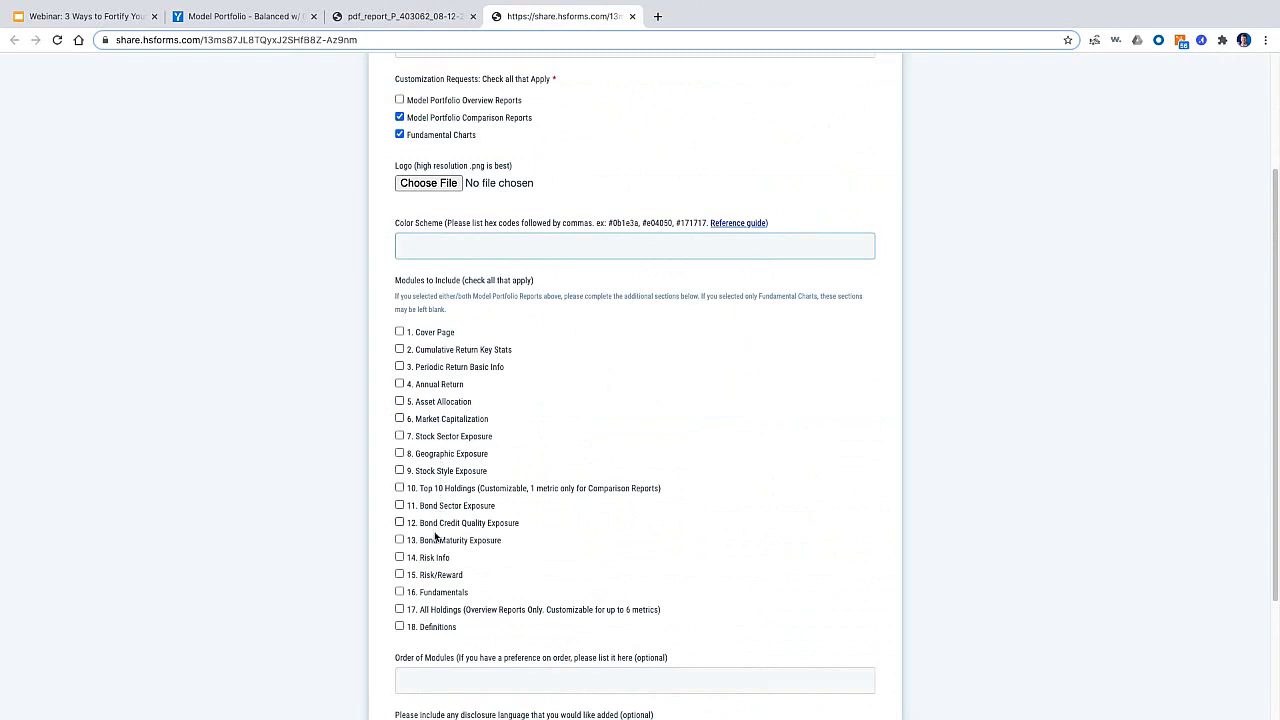
{"action": "left_click", "coordinate": [399, 331]}
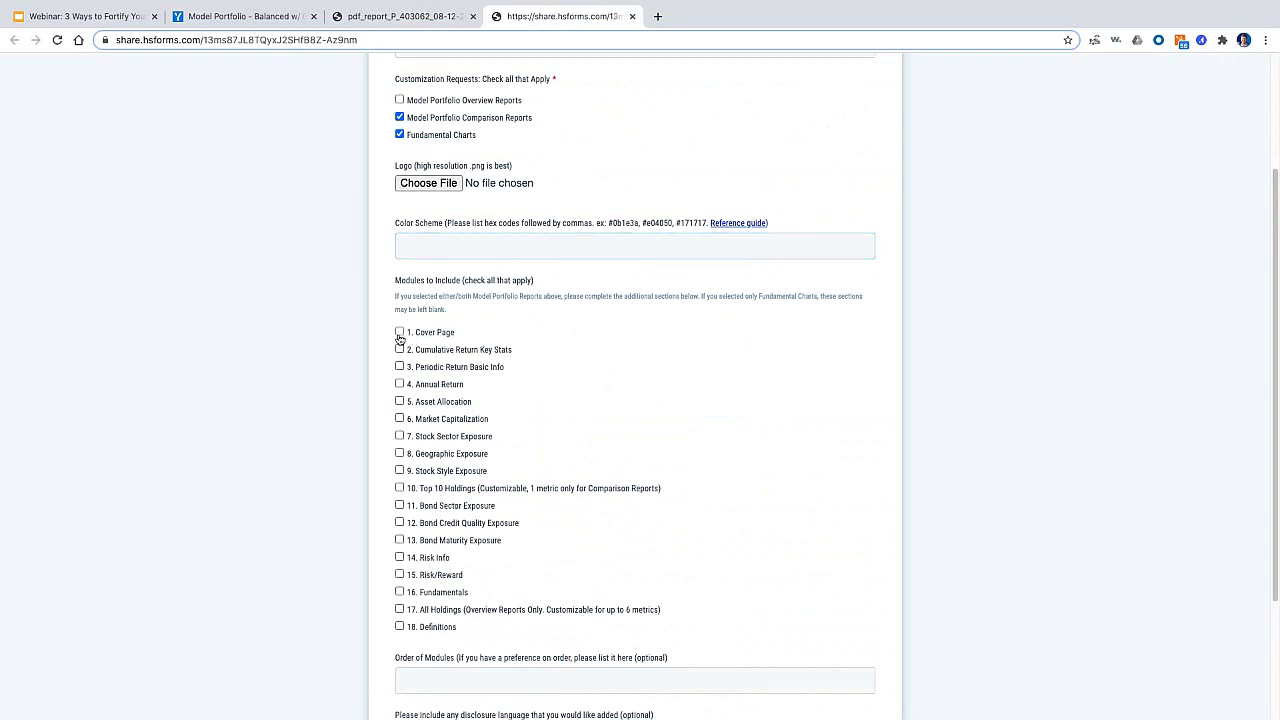
{"action": "left_click", "coordinate": [399, 349]}
{"action": "left_click", "coordinate": [399, 366]}
{"action": "left_click", "coordinate": [399, 401]}
{"action": "left_click", "coordinate": [399, 331]}
{"action": "left_click", "coordinate": [399, 349]}
{"action": "left_click", "coordinate": [399, 366]}
{"action": "left_click", "coordinate": [400, 400]}
Include the Top 10 Holdings and All Holdings modules in the customization request
{"action": "scroll", "coordinate": [486, 414], "scroll_direction": "down", "scroll_amount": 1}
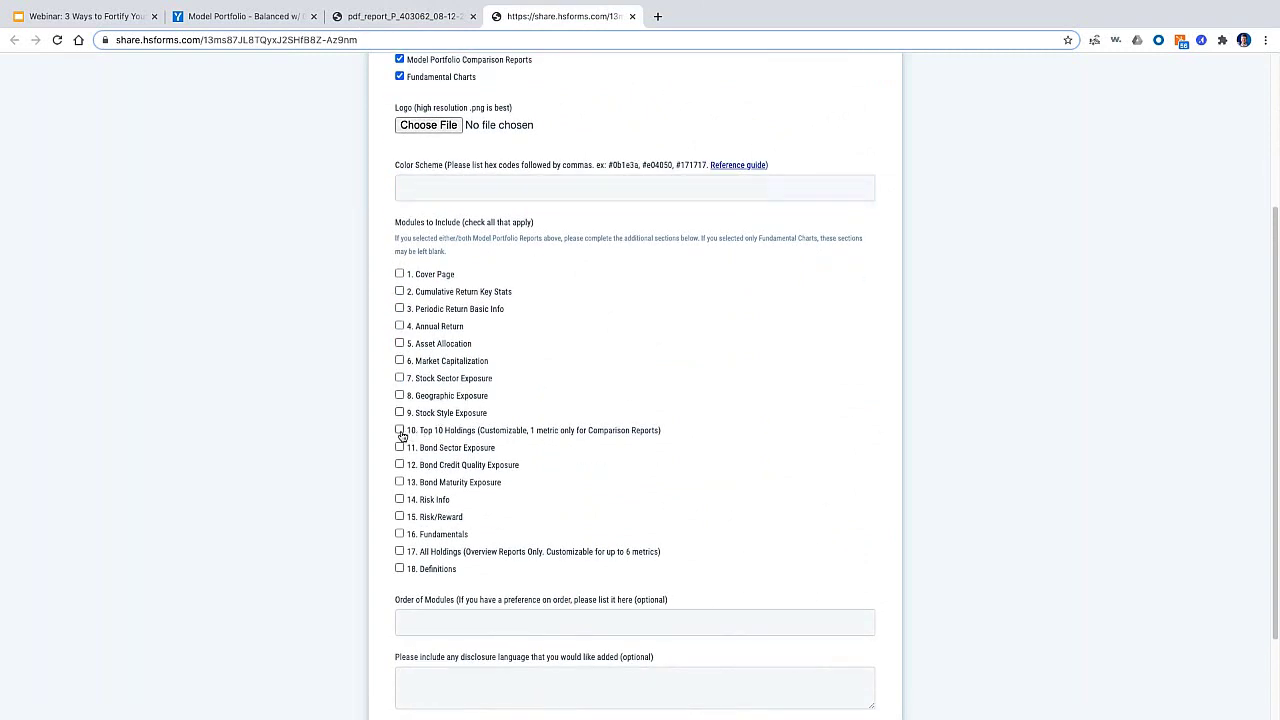
{"action": "left_click", "coordinate": [400, 431]}
{"action": "left_click", "coordinate": [400, 551]}
Examine the remaining modules of the sample PDF report through to the All Holdings table and its metric columns
{"action": "left_click", "coordinate": [402, 16]}
{"action": "scroll", "coordinate": [758, 464], "scroll_direction": "down", "scroll_amount": 10}
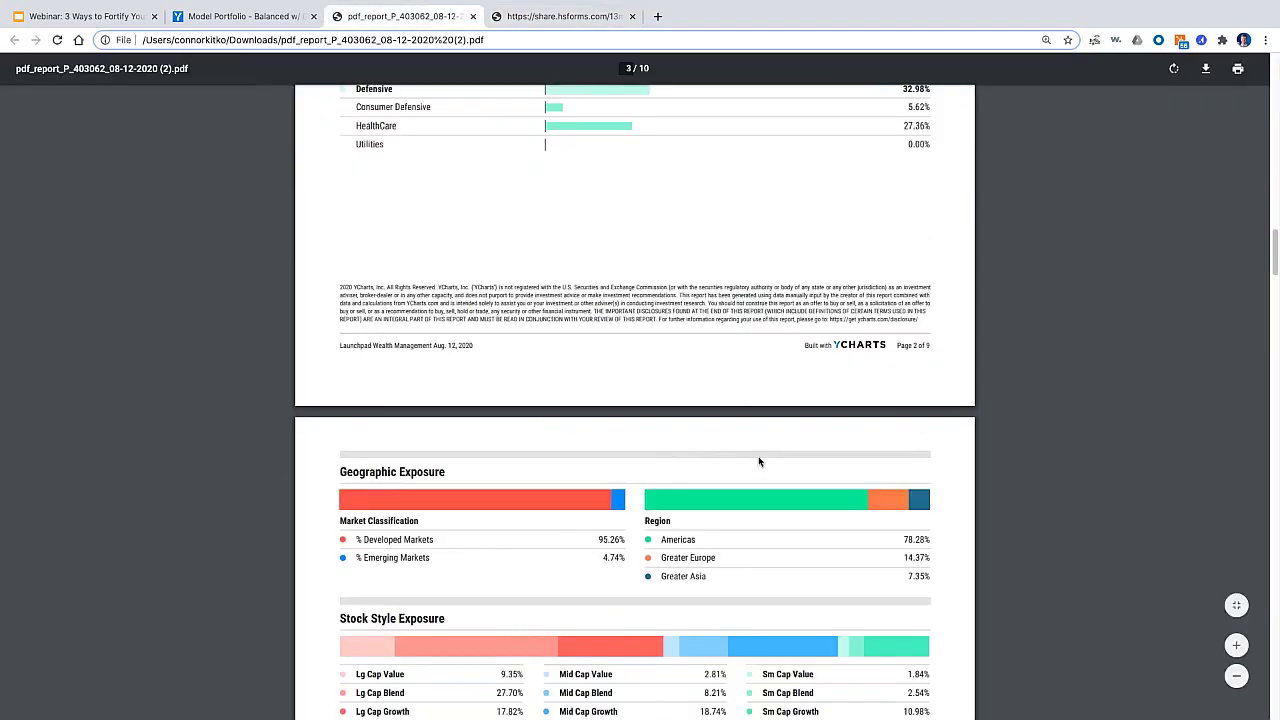
{"action": "scroll", "coordinate": [759, 461], "scroll_direction": "down", "scroll_amount": 15}
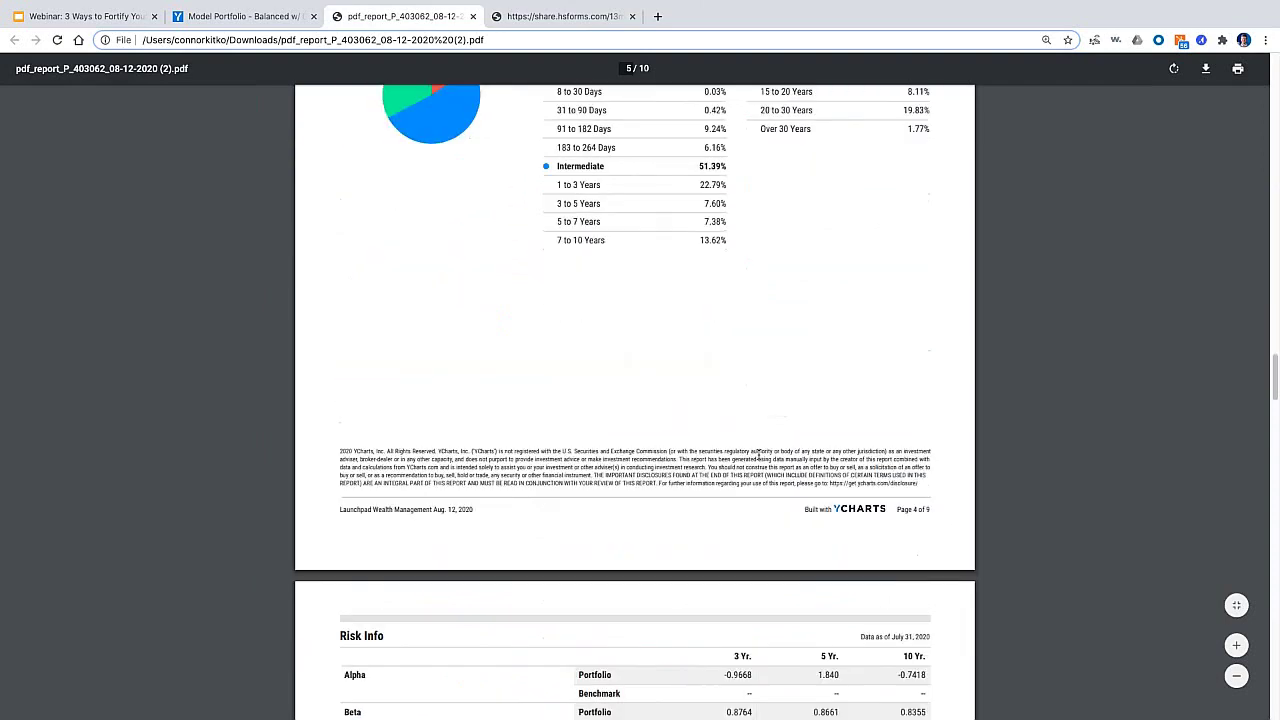
{"action": "scroll", "coordinate": [890, 432], "scroll_direction": "down", "scroll_amount": 15}
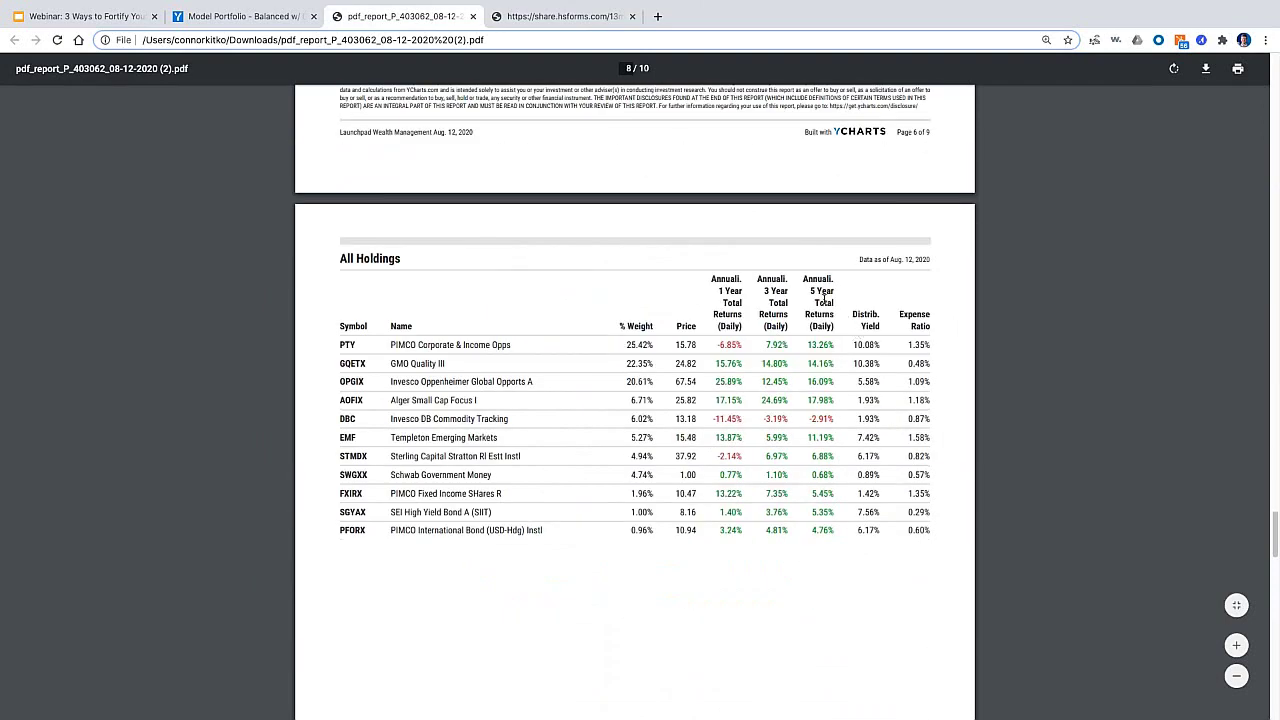
In the customization form, remove the Top 10 Holdings and All Holdings modules and place the cursor in the Order of Modules field
{"action": "left_click", "coordinate": [517, 18]}
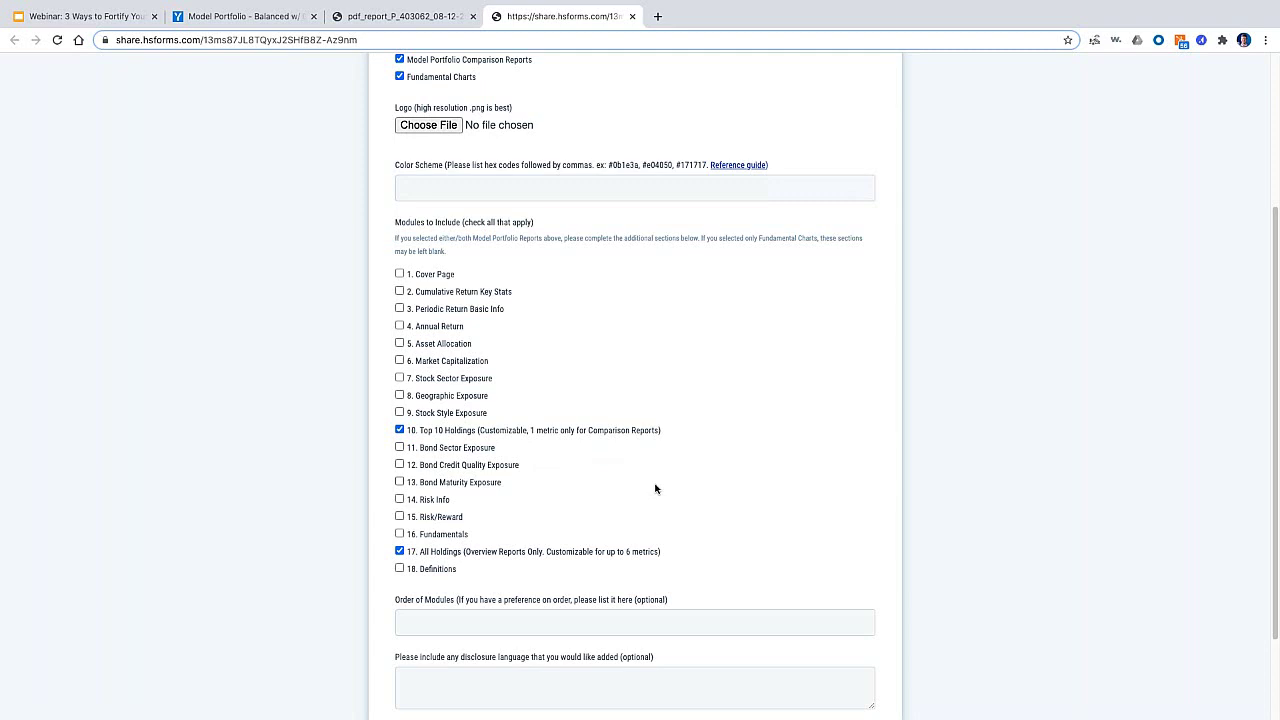
{"action": "scroll", "coordinate": [655, 488], "scroll_direction": "down", "scroll_amount": 3}
{"action": "left_click", "coordinate": [496, 500]}
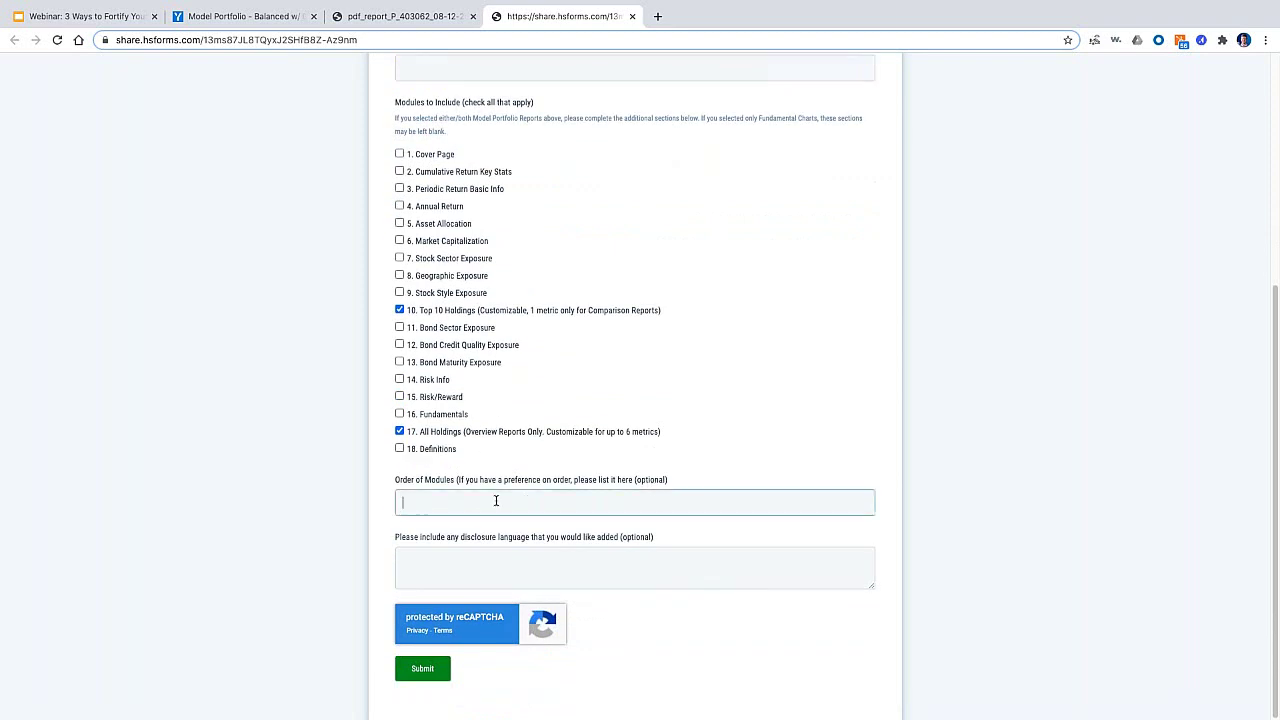
{"action": "left_click", "coordinate": [399, 310]}
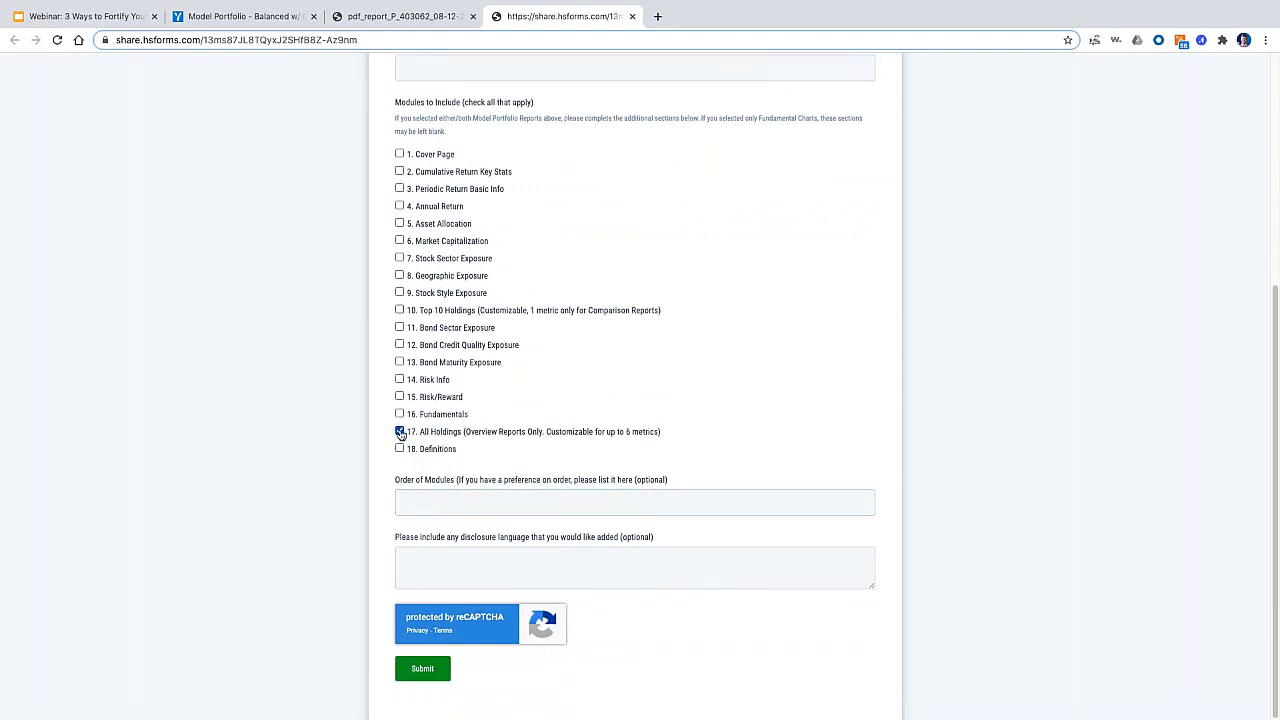
{"action": "left_click", "coordinate": [399, 431]}
{"action": "left_click", "coordinate": [420, 492]}
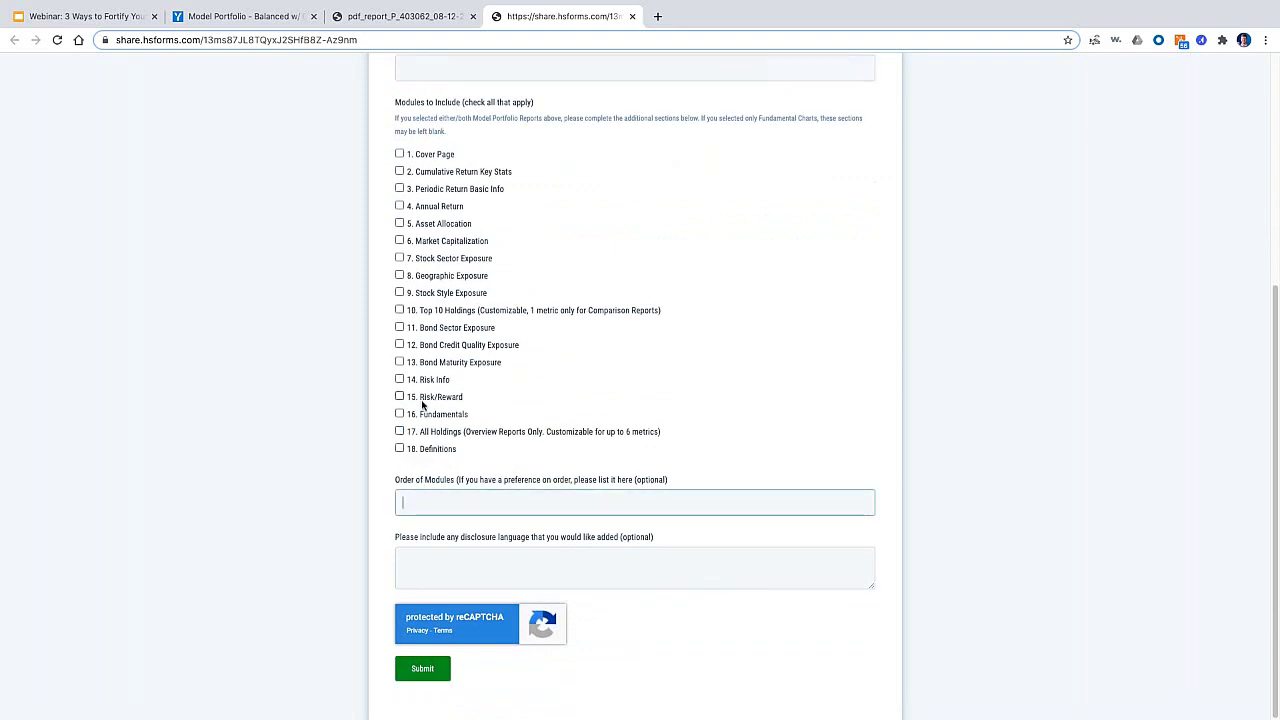
Include the Cover Page, Cumulative Return Key Stats, Risk Info and Risk/Reward modules in the customization request
{"action": "left_click", "coordinate": [399, 154]}
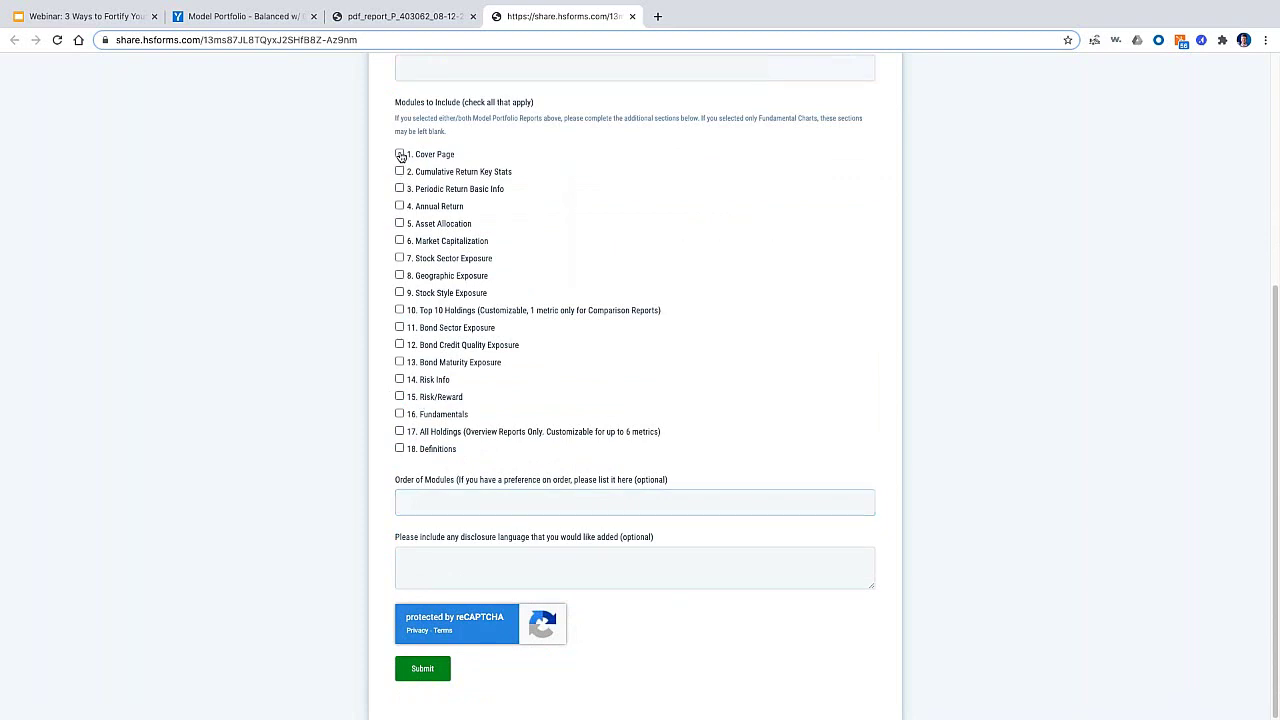
{"action": "left_click", "coordinate": [399, 171]}
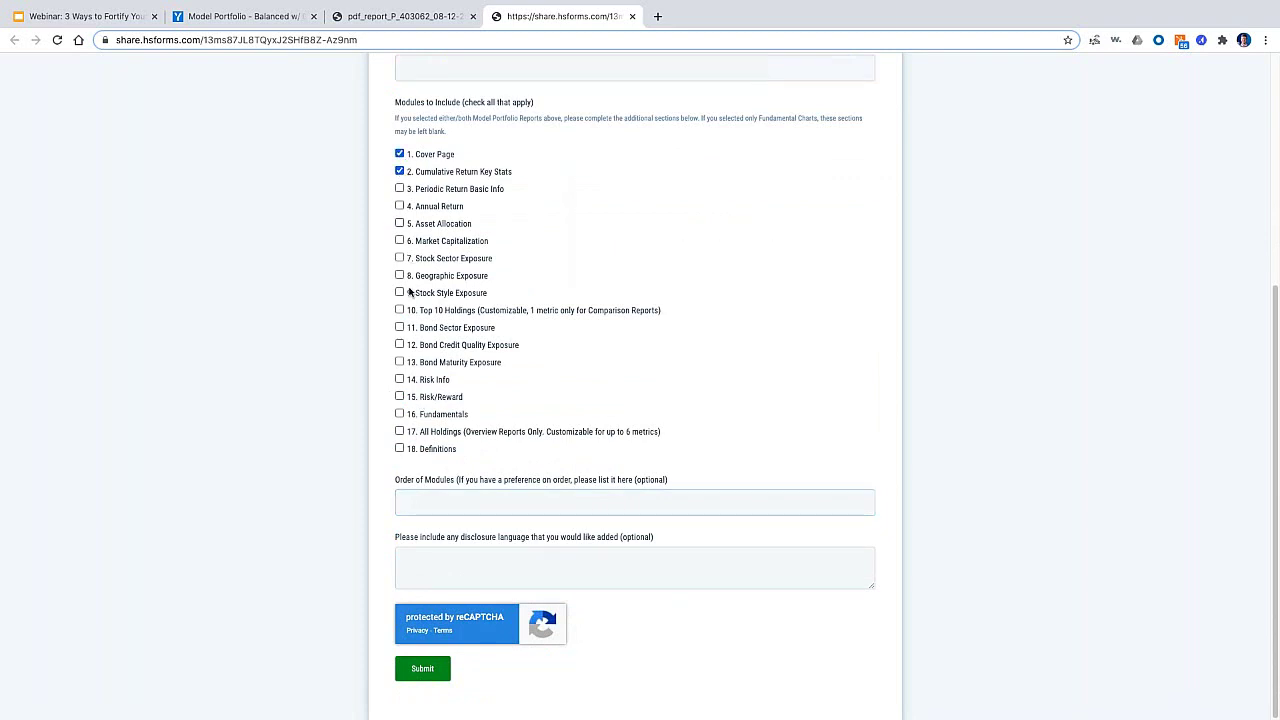
{"action": "left_click", "coordinate": [399, 380]}
{"action": "left_click", "coordinate": [399, 397]}
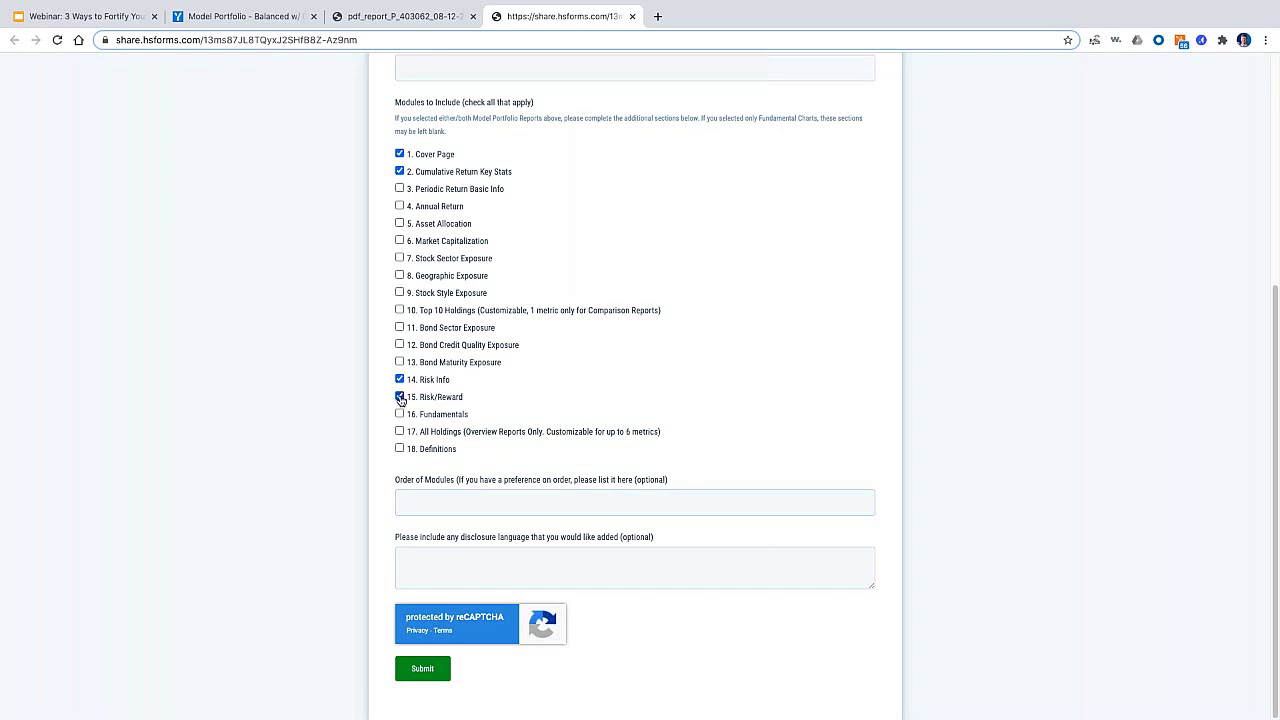
Enter the module order 1, 2, 14, 15 and clear that entry again
{"action": "left_click", "coordinate": [433, 502]}
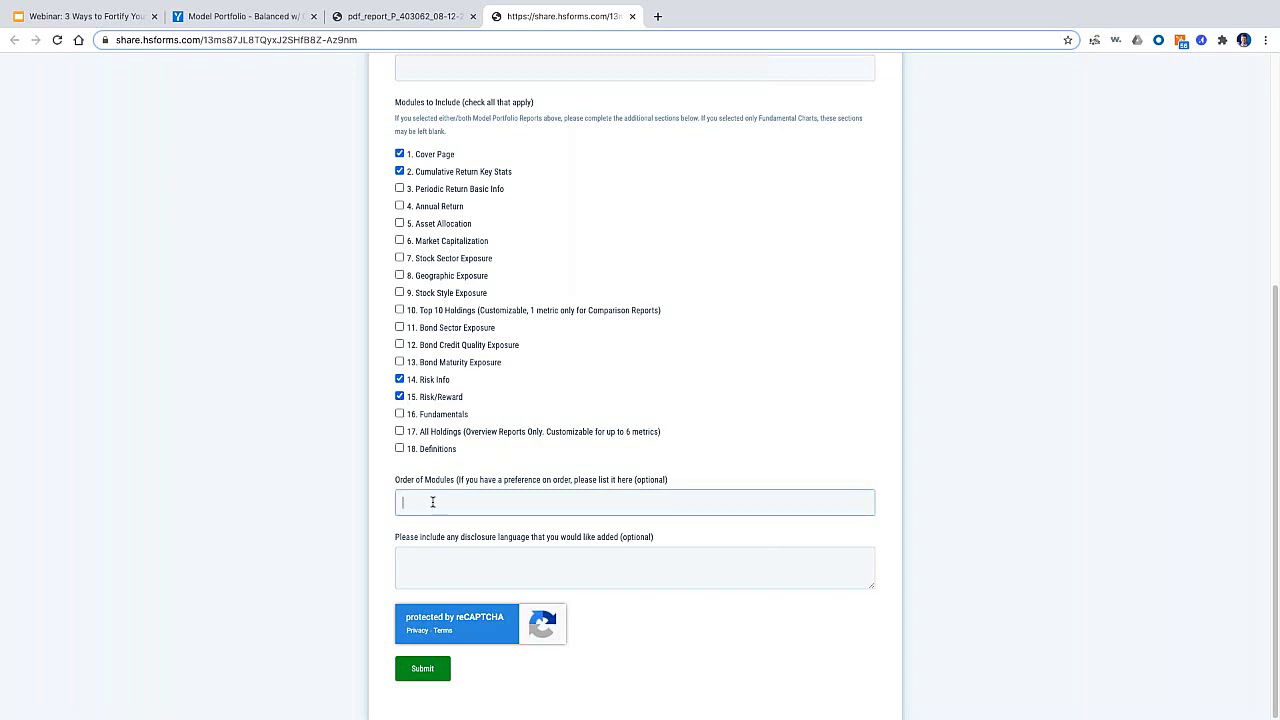
{"action": "type", "text": "1, 2"}
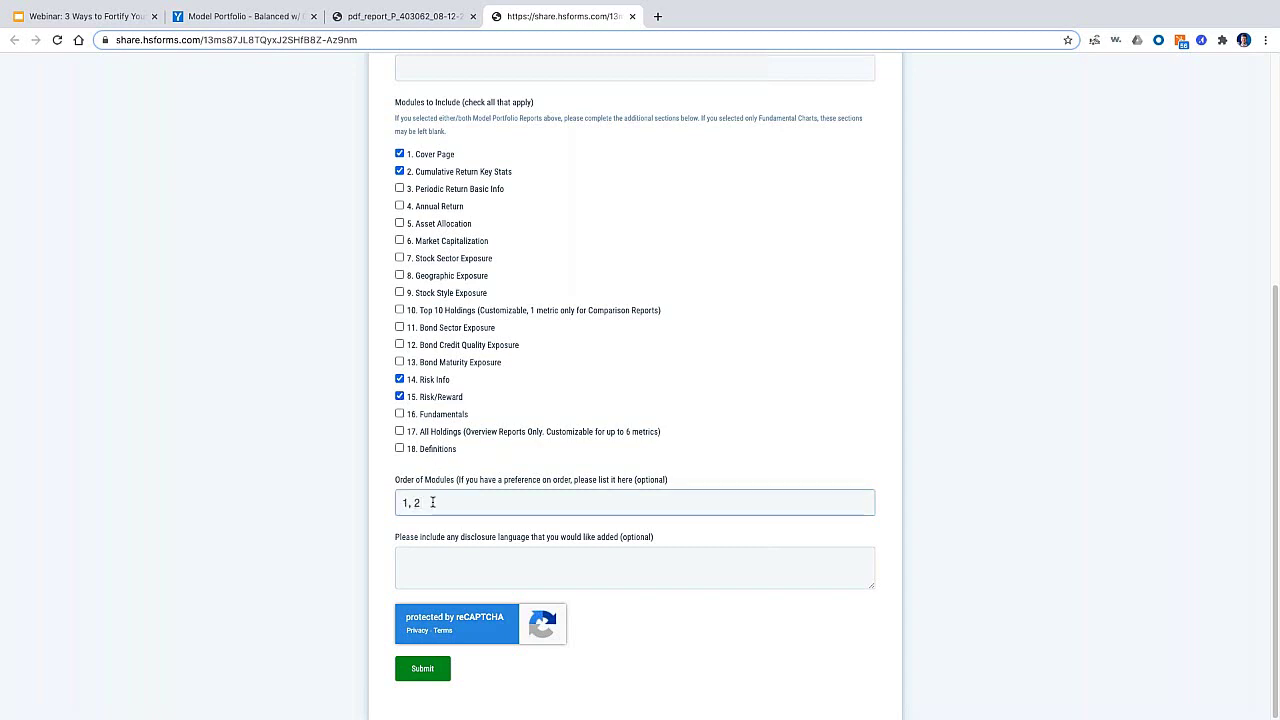
{"action": "type", "text": ", 14, "}
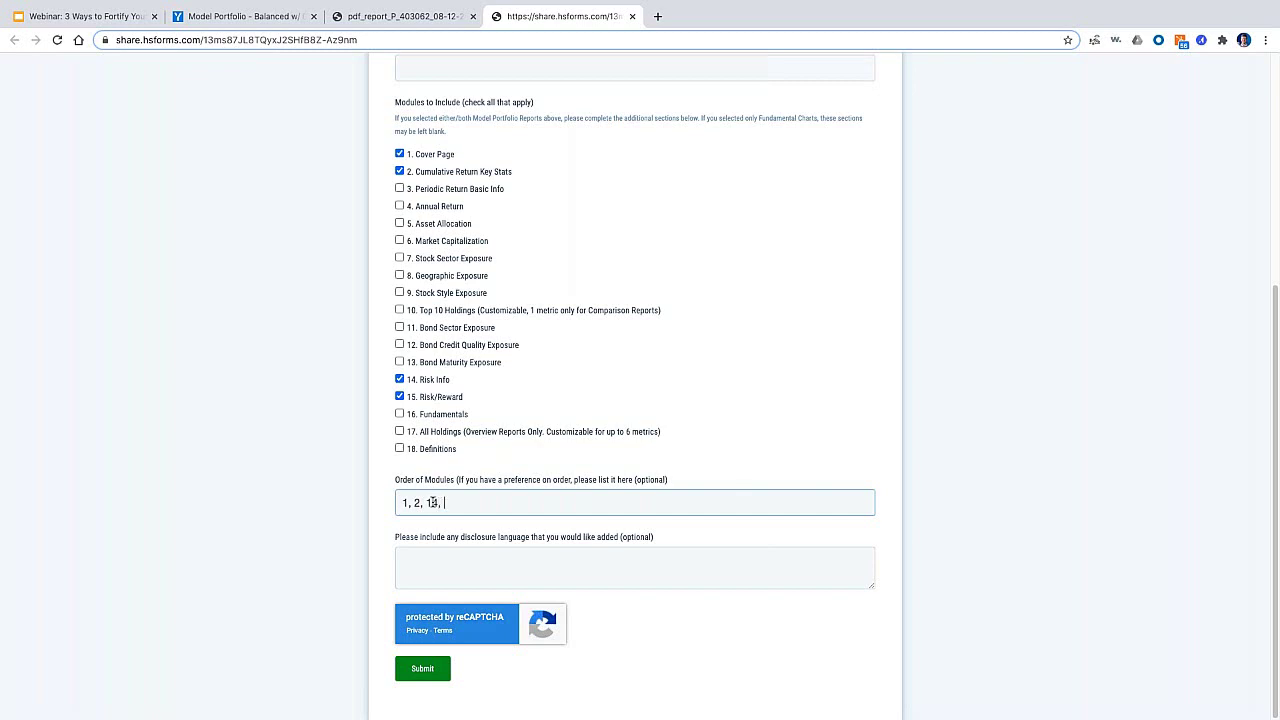
{"action": "type", "text": "15"}
{"action": "left_click_drag", "start_coordinate": [460, 503], "coordinate": [398, 504]}
{"action": "key", "text": "BackSpace"}
Place the cursor in the form's disclosure language field and examine the disclosure text at the foot of the PDF report's pages
{"action": "left_click", "coordinate": [499, 566]}
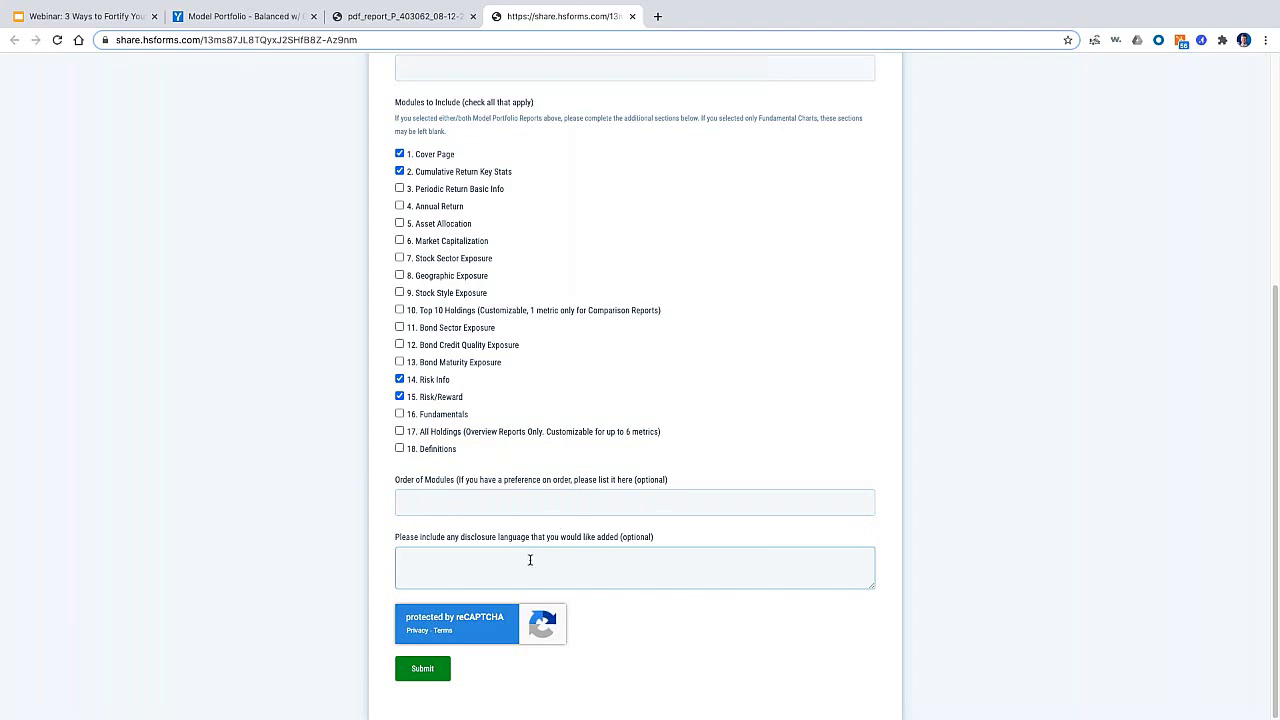
{"action": "left_click", "coordinate": [405, 14]}
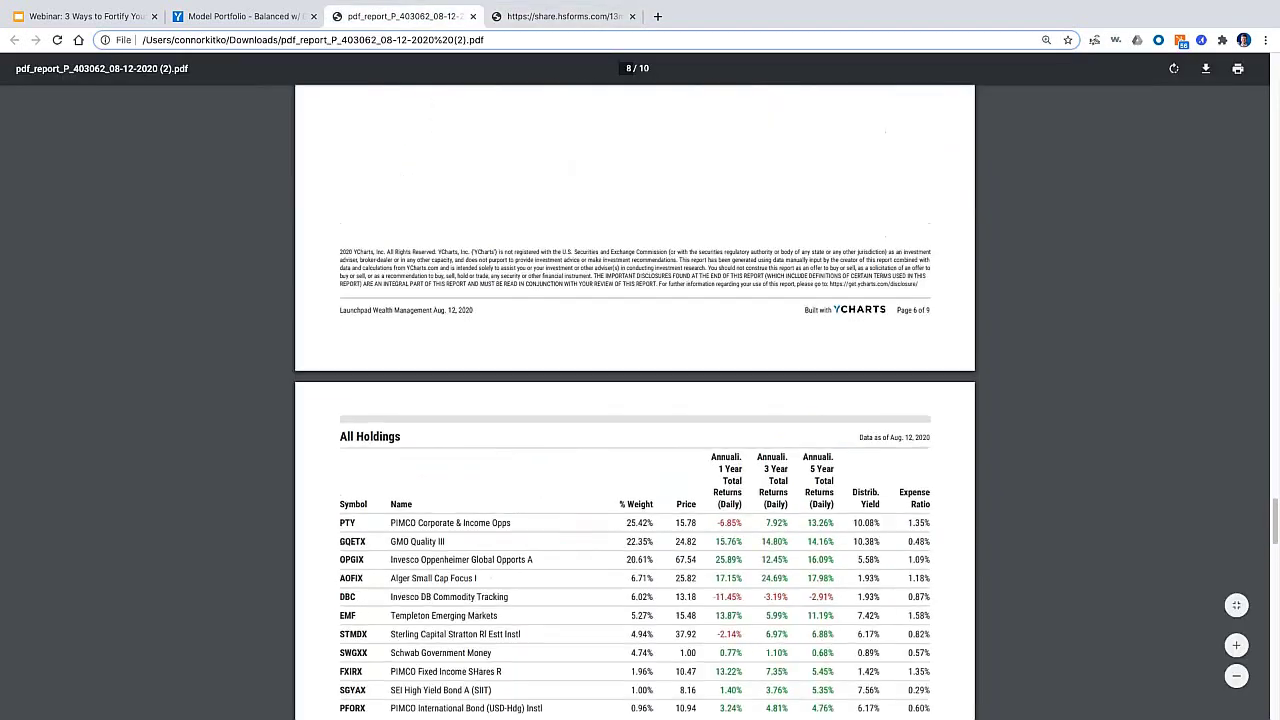
{"action": "scroll", "coordinate": [468, 410], "scroll_direction": "up", "scroll_amount": 1}
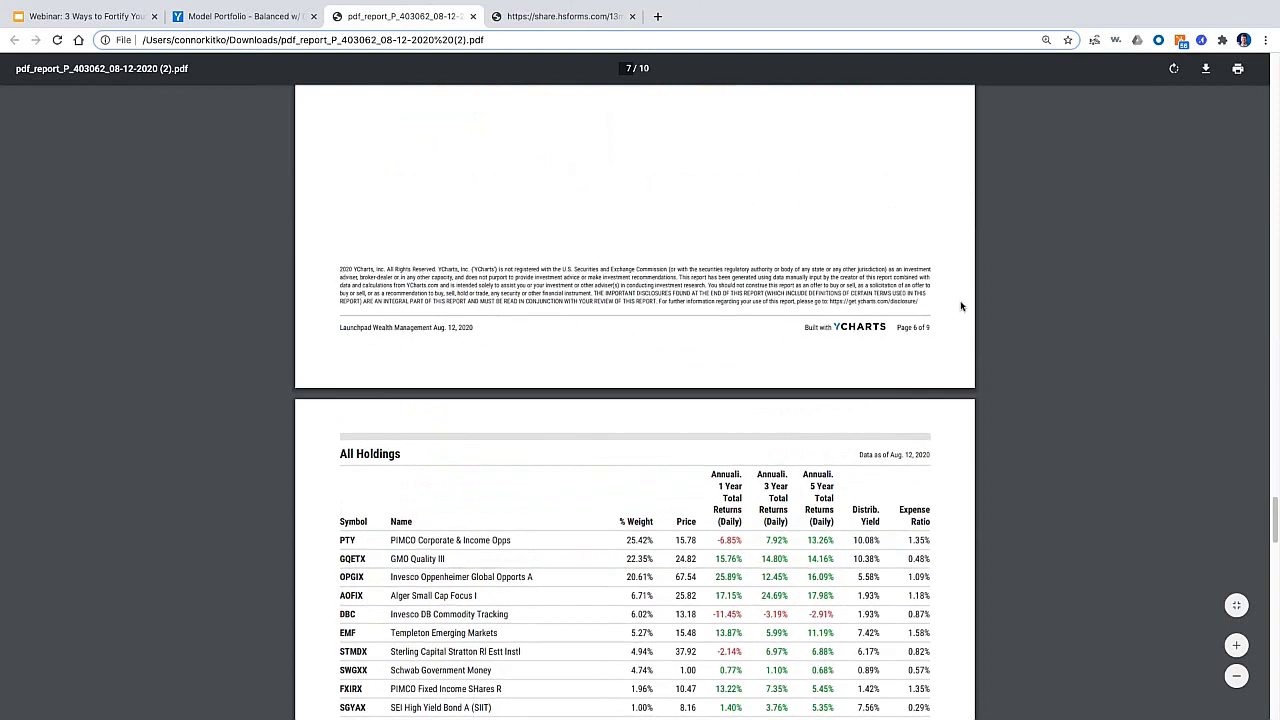
Return to the Model Portfolio - Balanced w/ Growth page by way of the customization form
{"action": "left_click", "coordinate": [565, 16]}
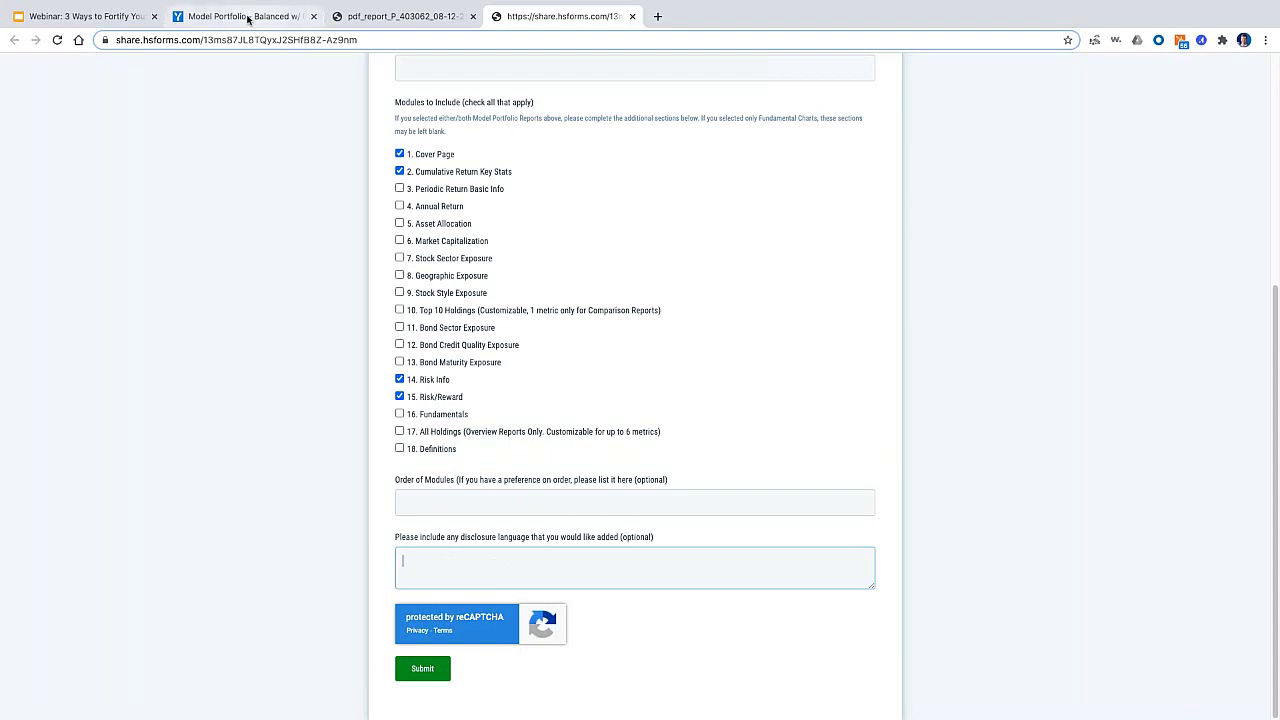
{"action": "left_click", "coordinate": [247, 18]}
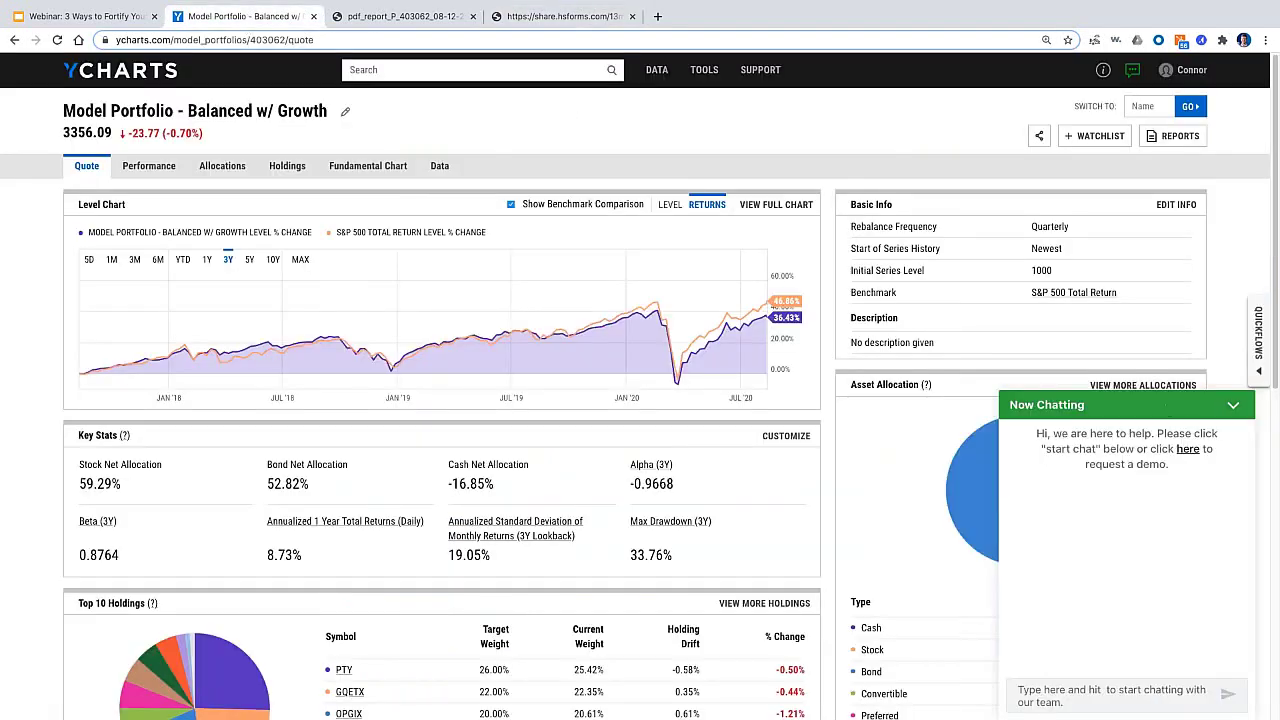
Close the support chat and open the Alger Small Cap Focus I (AOFIX) fund page from the portfolio's holdings
{"action": "left_click", "coordinate": [1217, 410]}
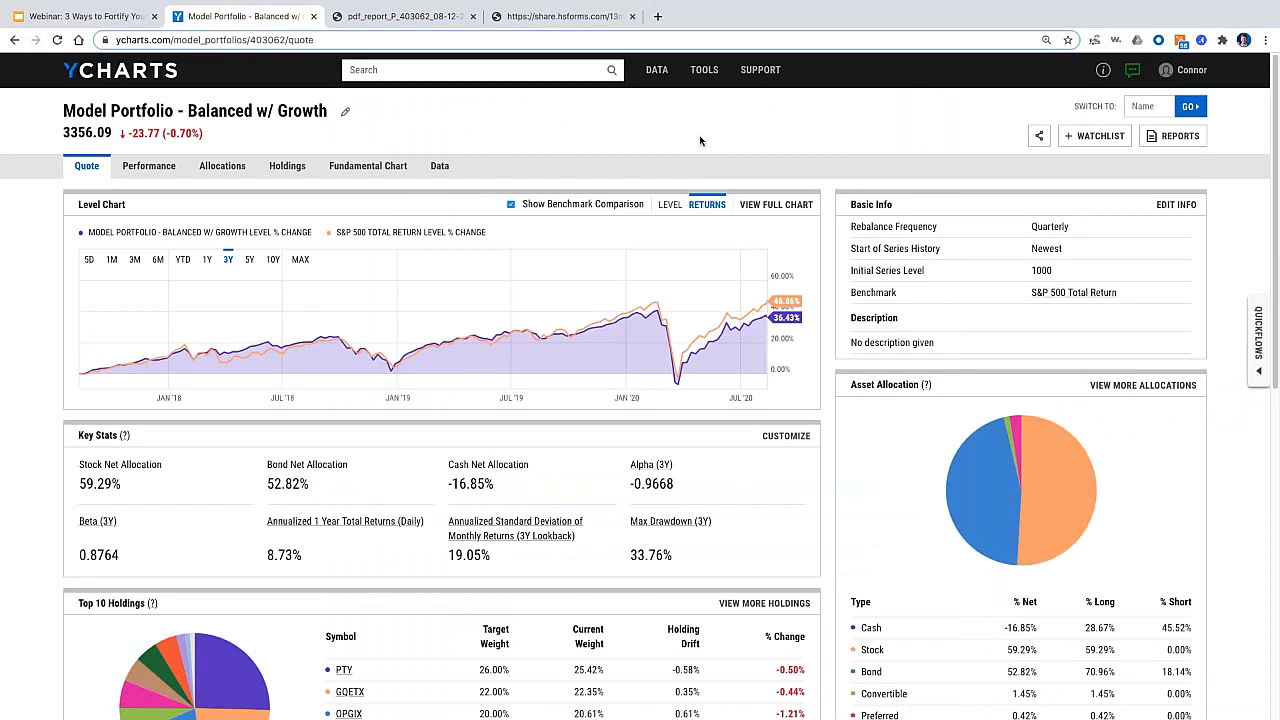
{"action": "left_click", "coordinate": [290, 167]}
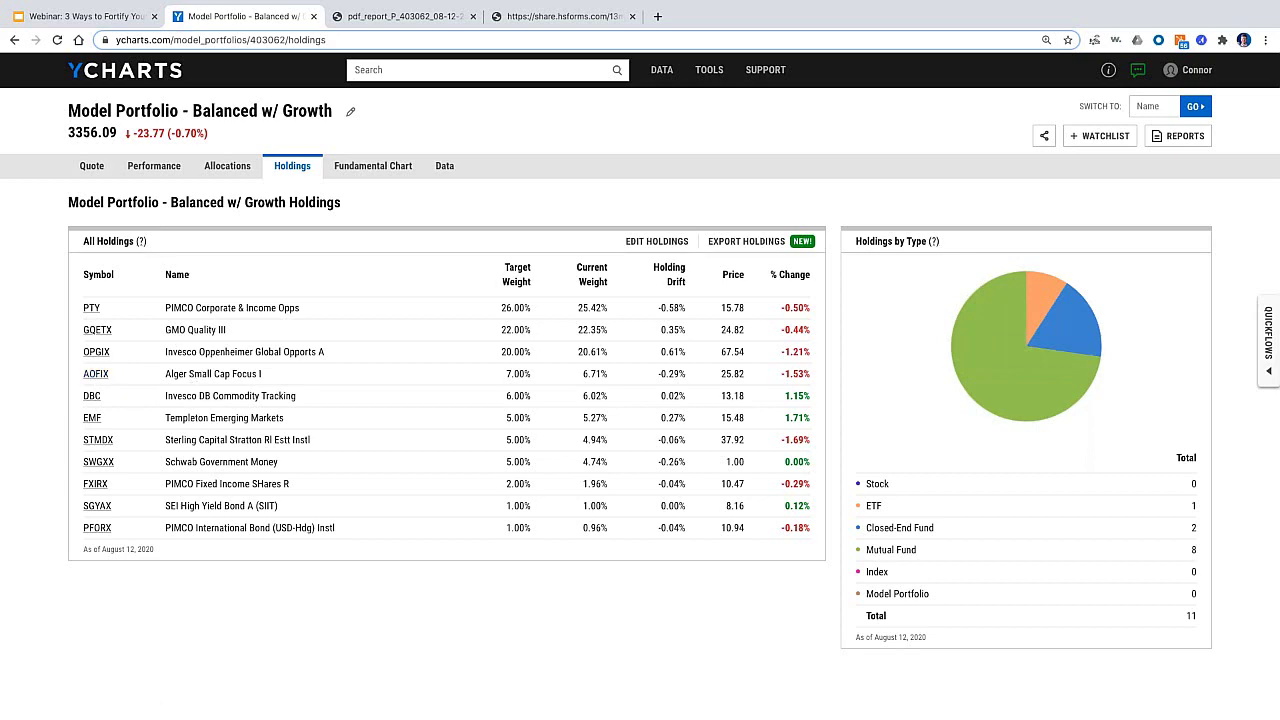
{"action": "left_click", "coordinate": [102, 378]}
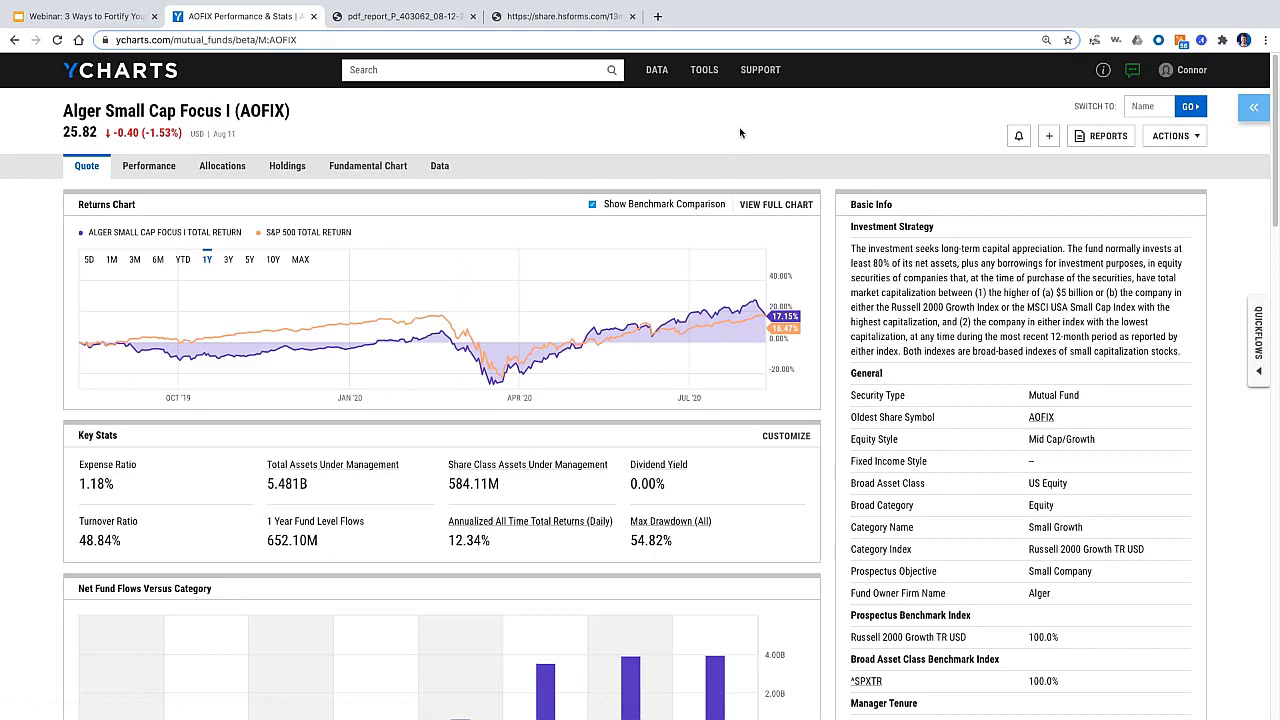
Start a report for the fund and choose the Side by Side Allocation Report as its type
{"action": "left_click", "coordinate": [1099, 143]}
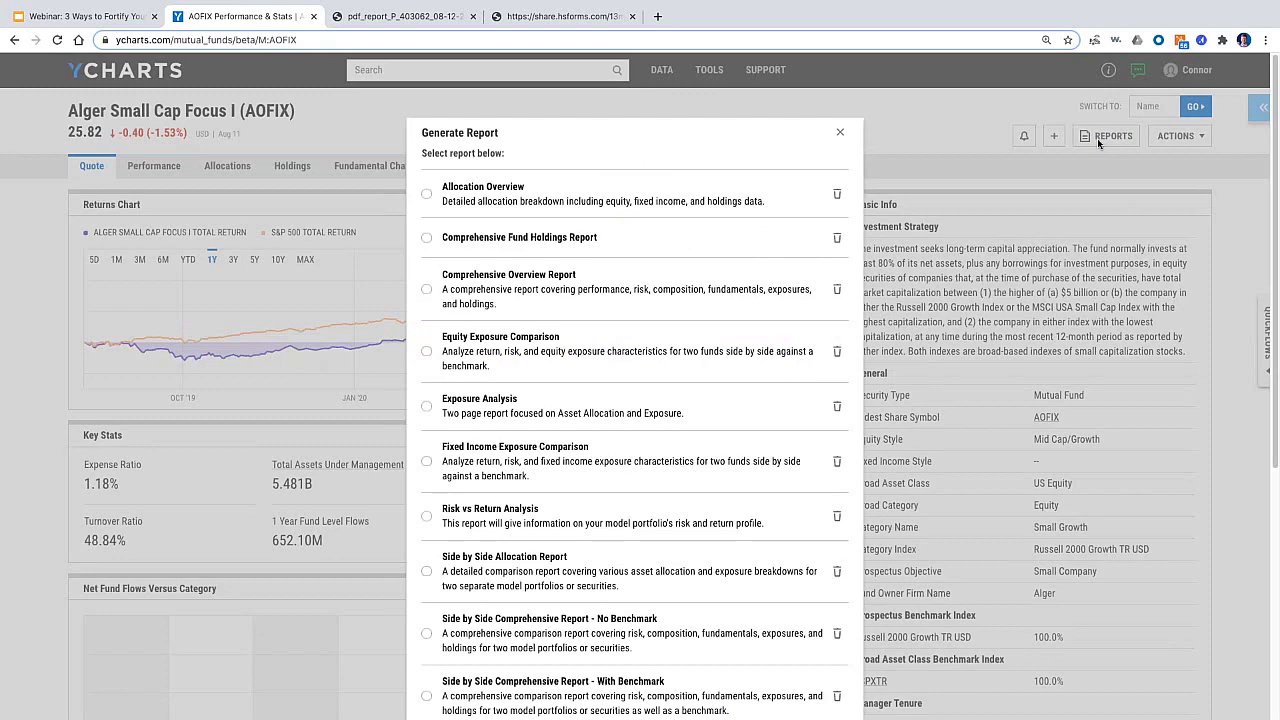
{"action": "scroll", "coordinate": [527, 253], "scroll_direction": "down", "scroll_amount": 1}
{"action": "scroll", "coordinate": [527, 253], "scroll_direction": "down", "scroll_amount": 4}
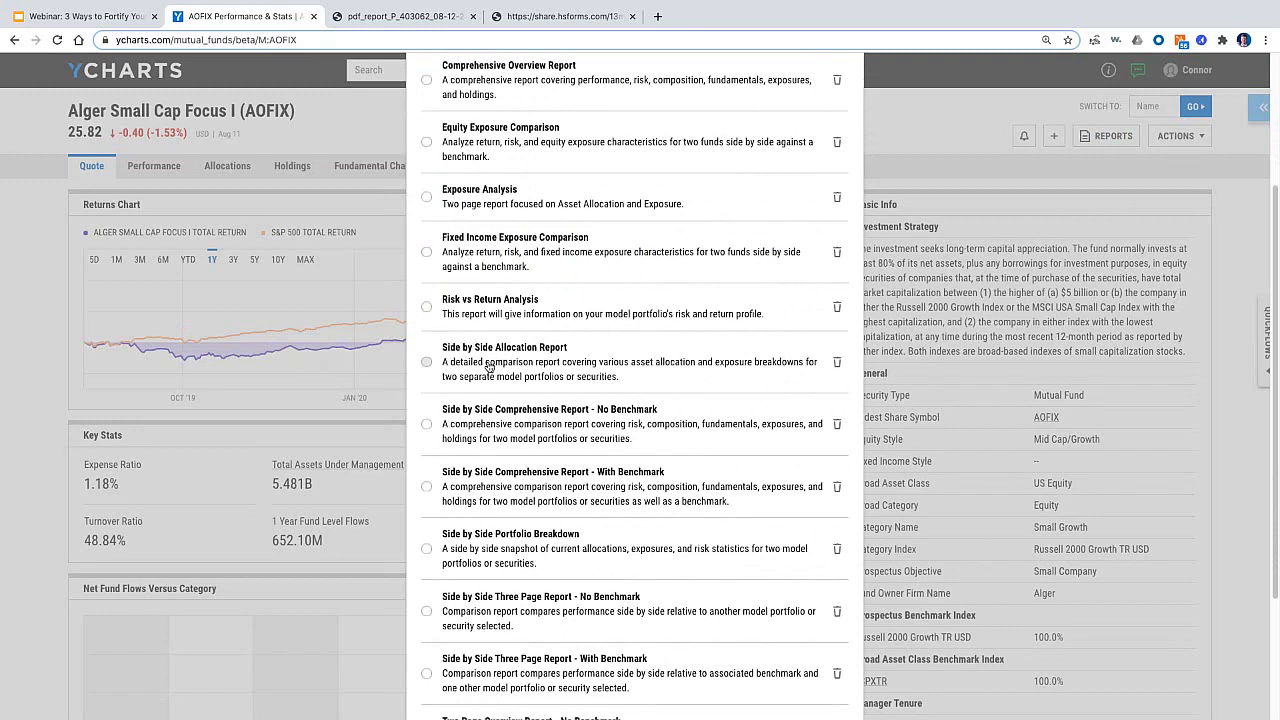
{"action": "left_click", "coordinate": [488, 367]}
{"action": "scroll", "coordinate": [653, 384], "scroll_direction": "down", "scroll_amount": 5}
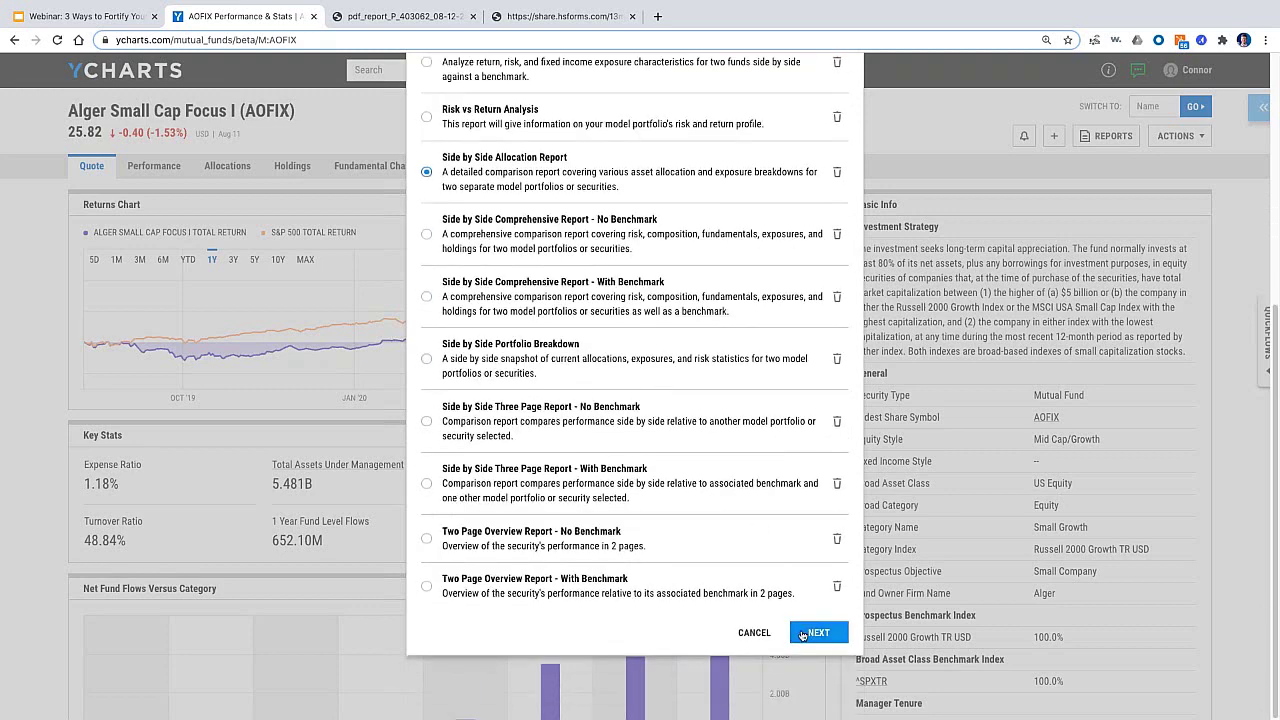
{"action": "left_click", "coordinate": [802, 634]}
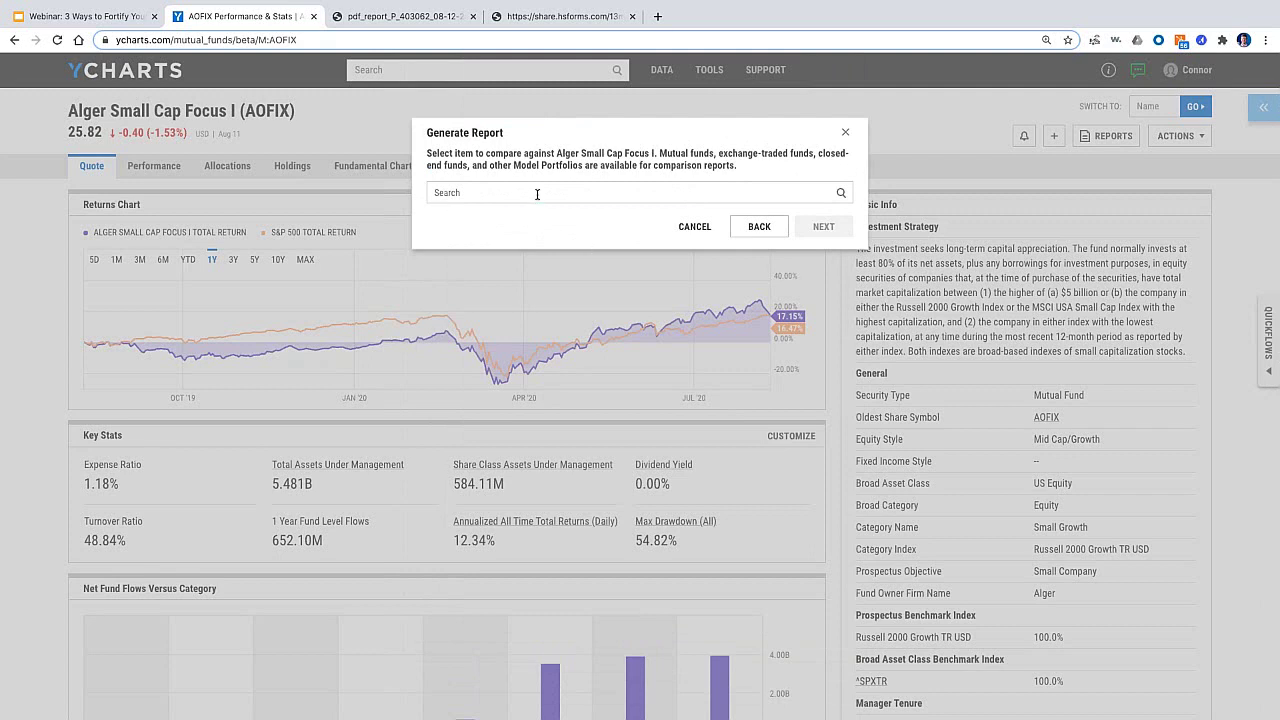
Set Templeton Emerging Markets (EMF) as the item to compare against Alger Small Cap Focus I
{"action": "left_click", "coordinate": [537, 194]}
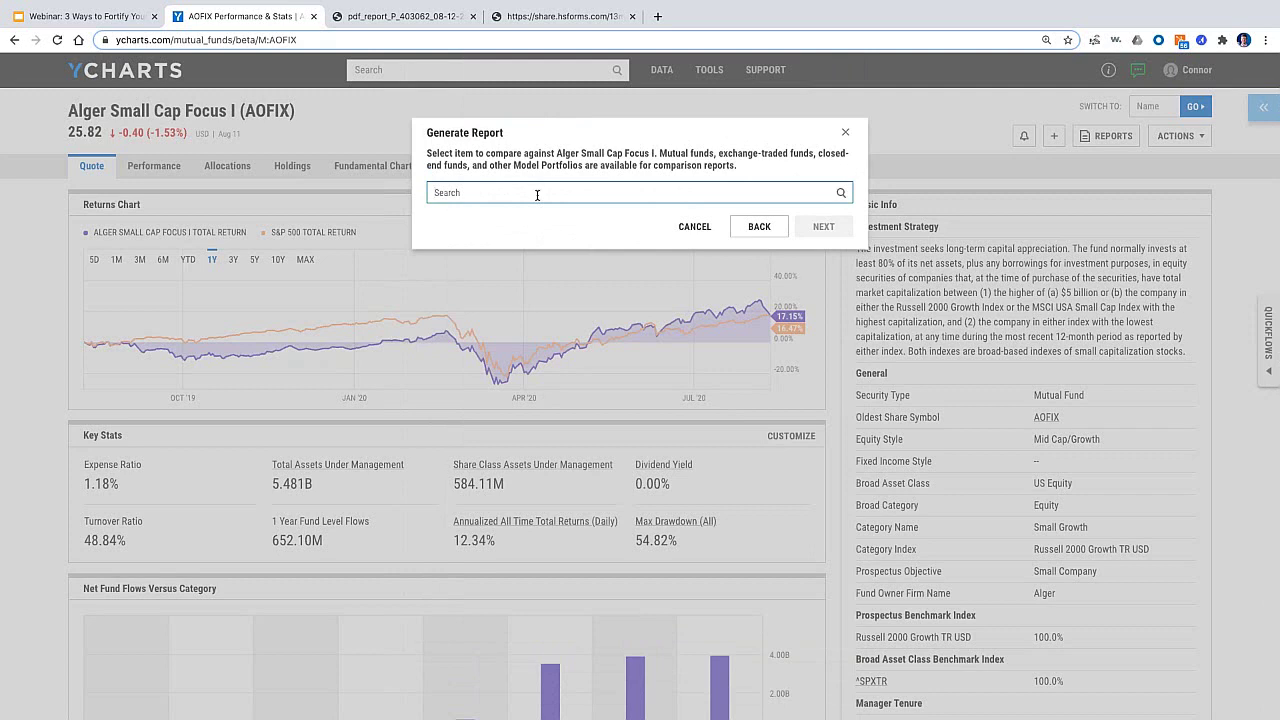
{"action": "type", "text": "emf"}
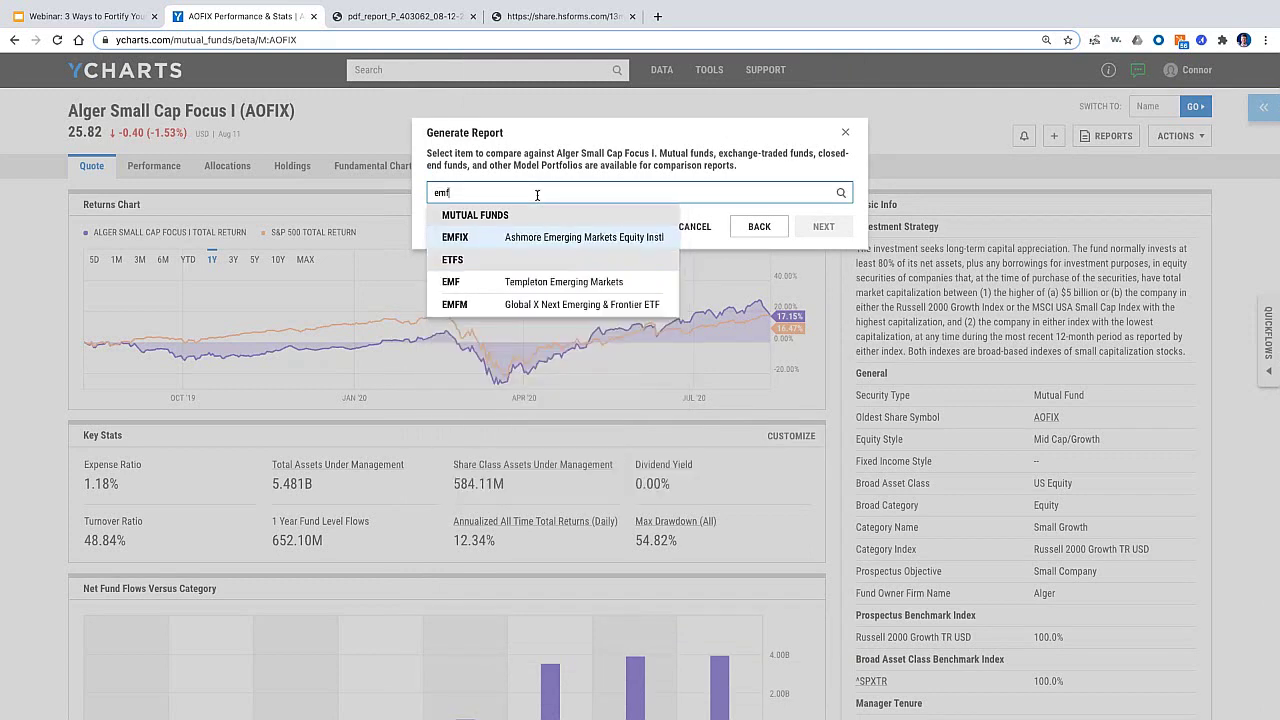
{"action": "left_click", "coordinate": [533, 287]}
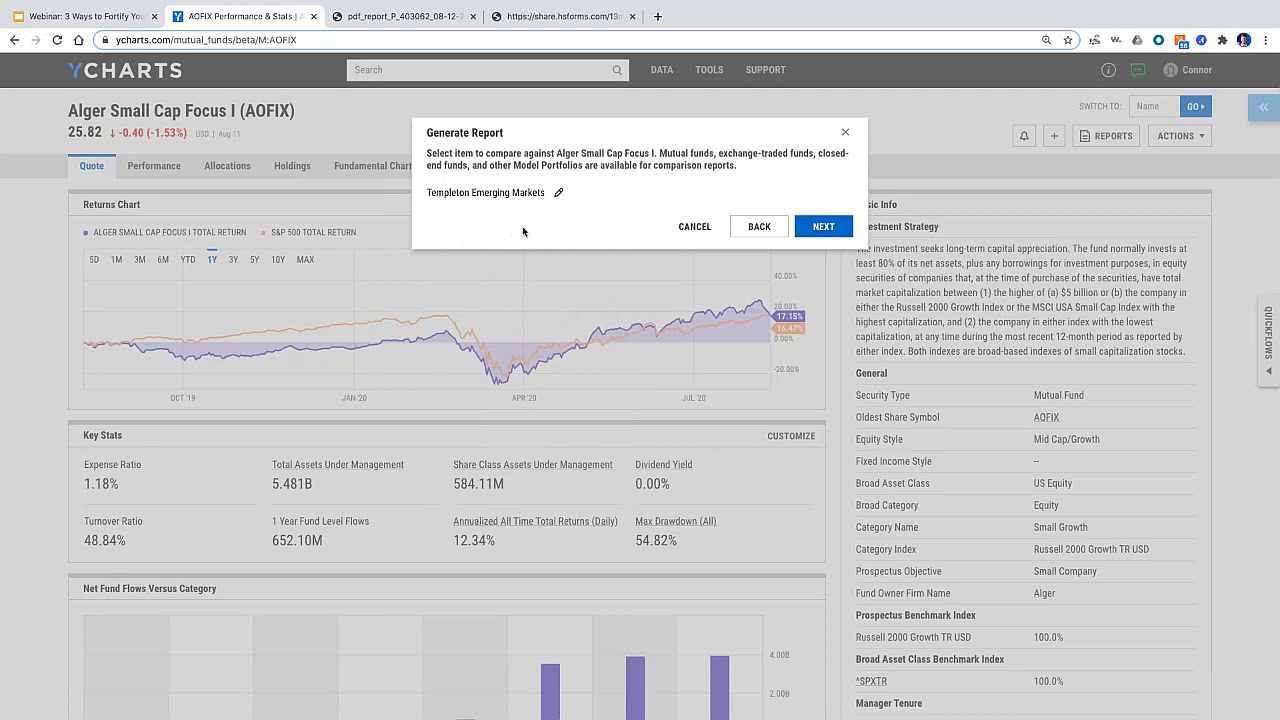
{"action": "left_click", "coordinate": [823, 227]}
Fill in the recipient's name, generate the comparison report and open the downloaded PDF
{"action": "left_click", "coordinate": [657, 208]}
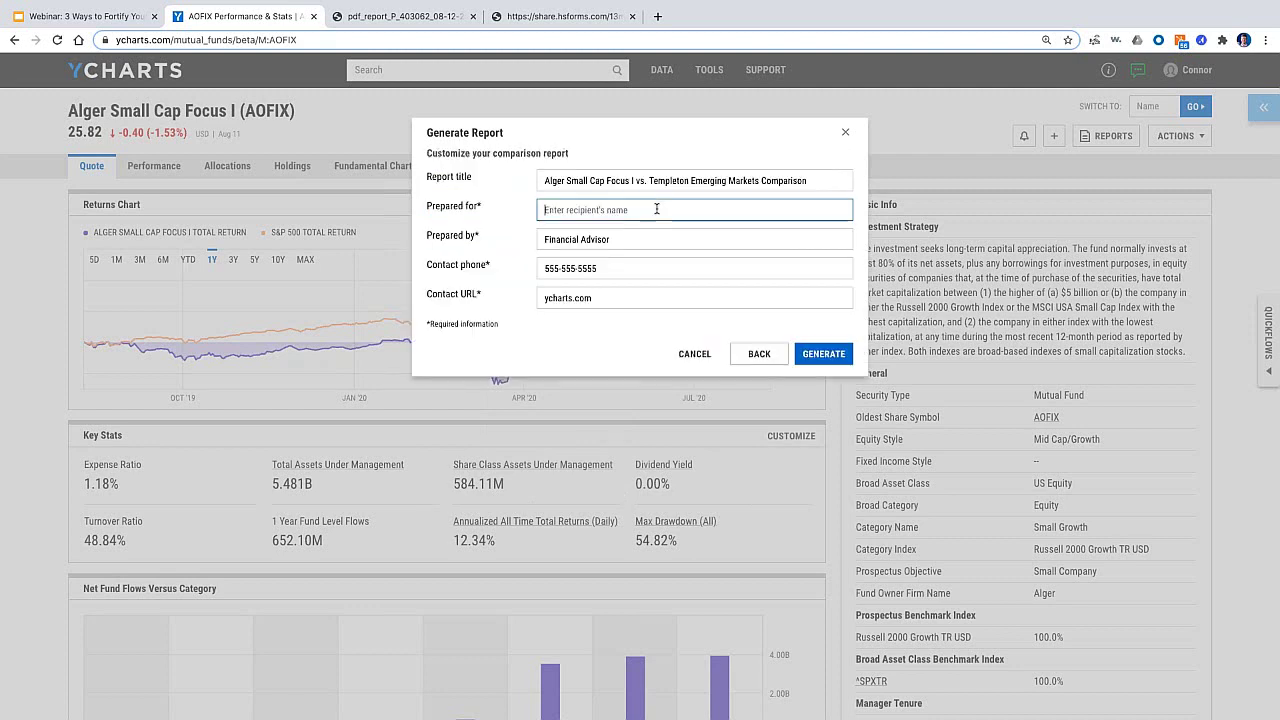
{"action": "type", "text": "John Doe"}
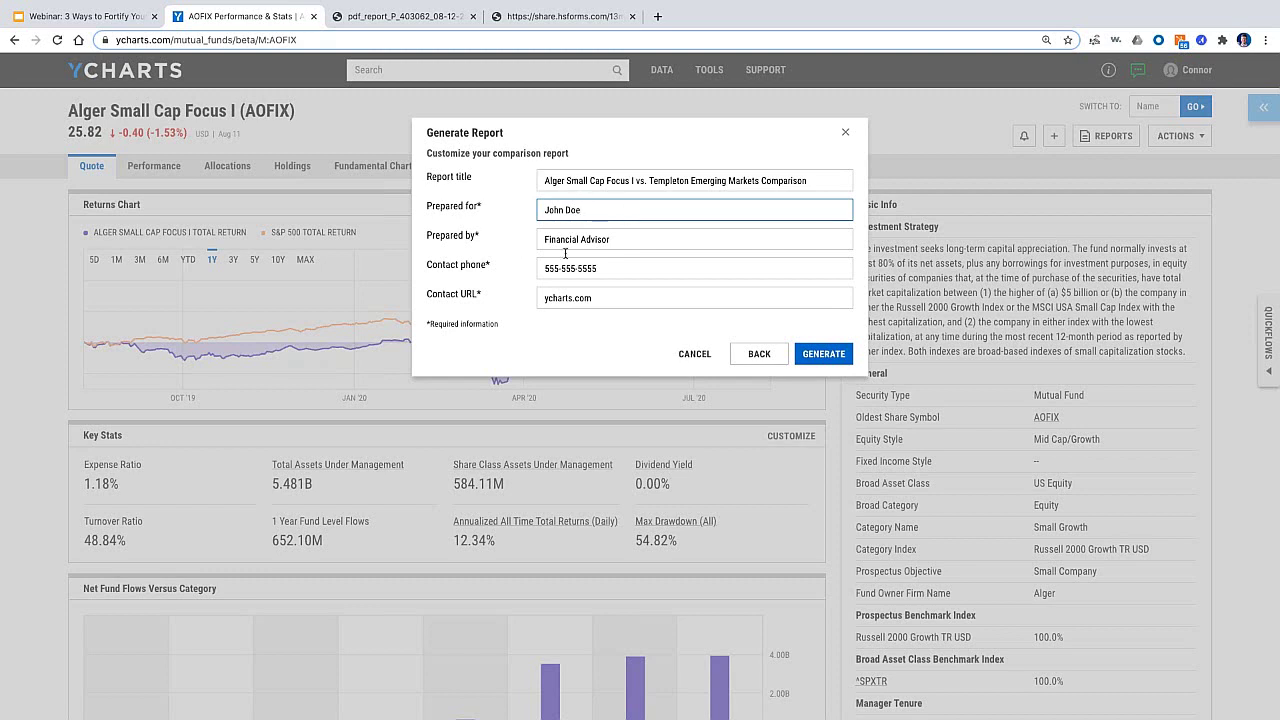
{"action": "left_click", "coordinate": [821, 357]}
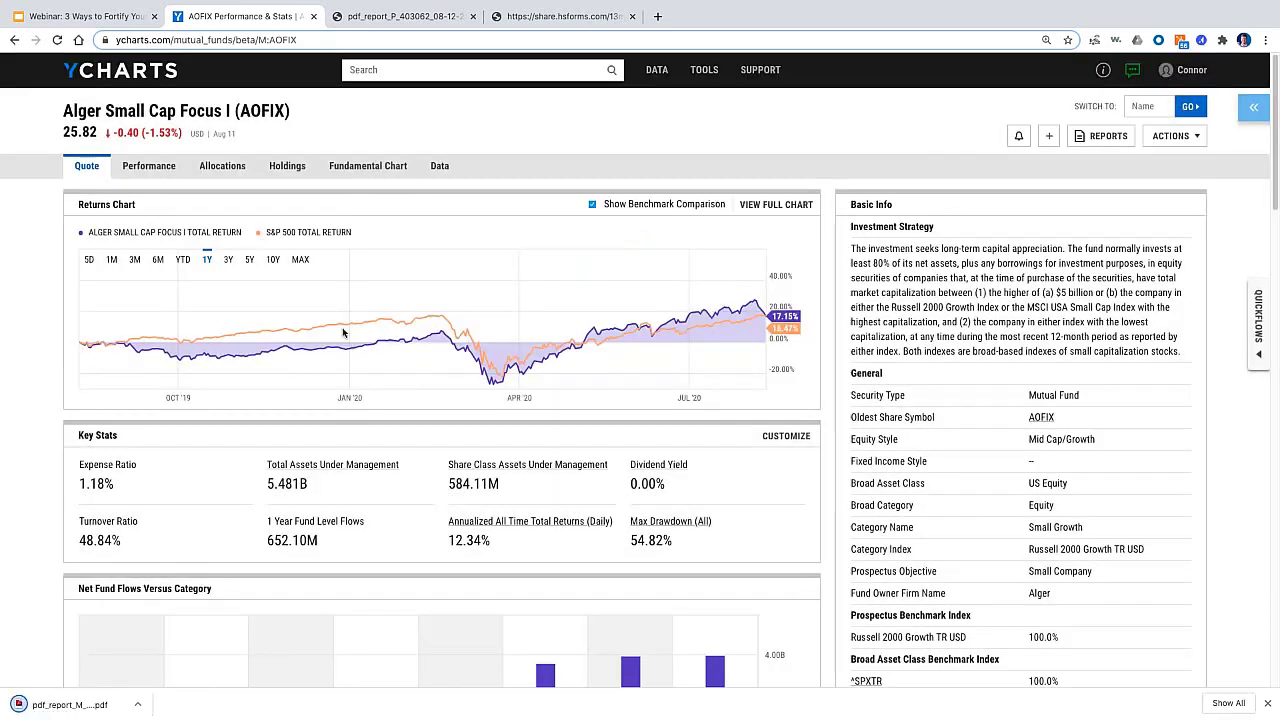
{"action": "left_click", "coordinate": [70, 704]}
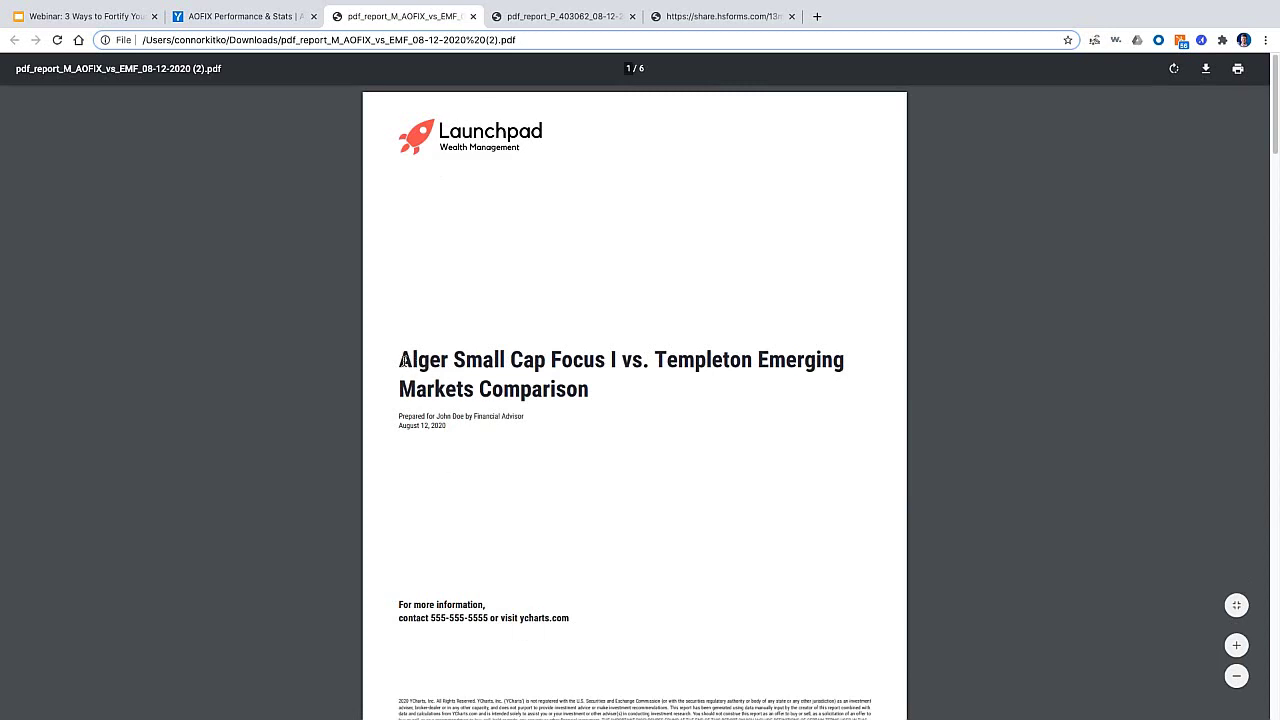
Examine the comparison report's cover page and its asset allocation, geographic exposure and market capitalization sections
{"action": "right_click", "coordinate": [594, 391]}
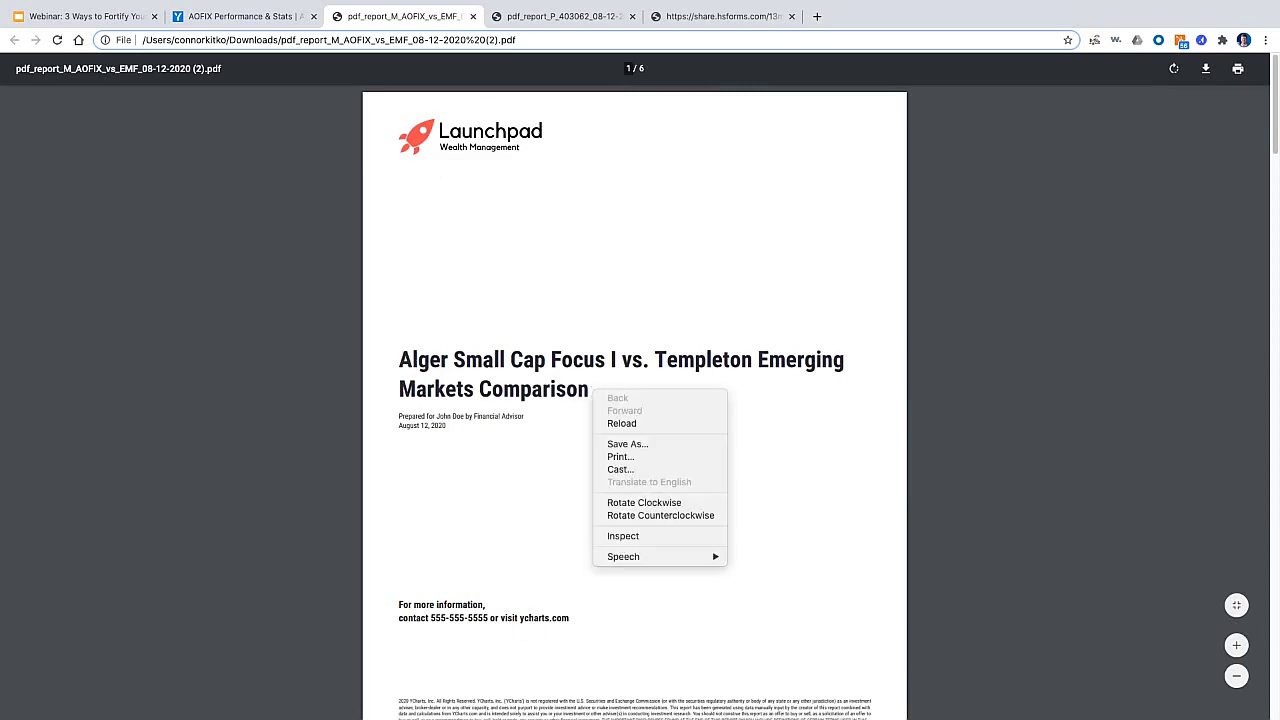
{"action": "left_click", "coordinate": [775, 398]}
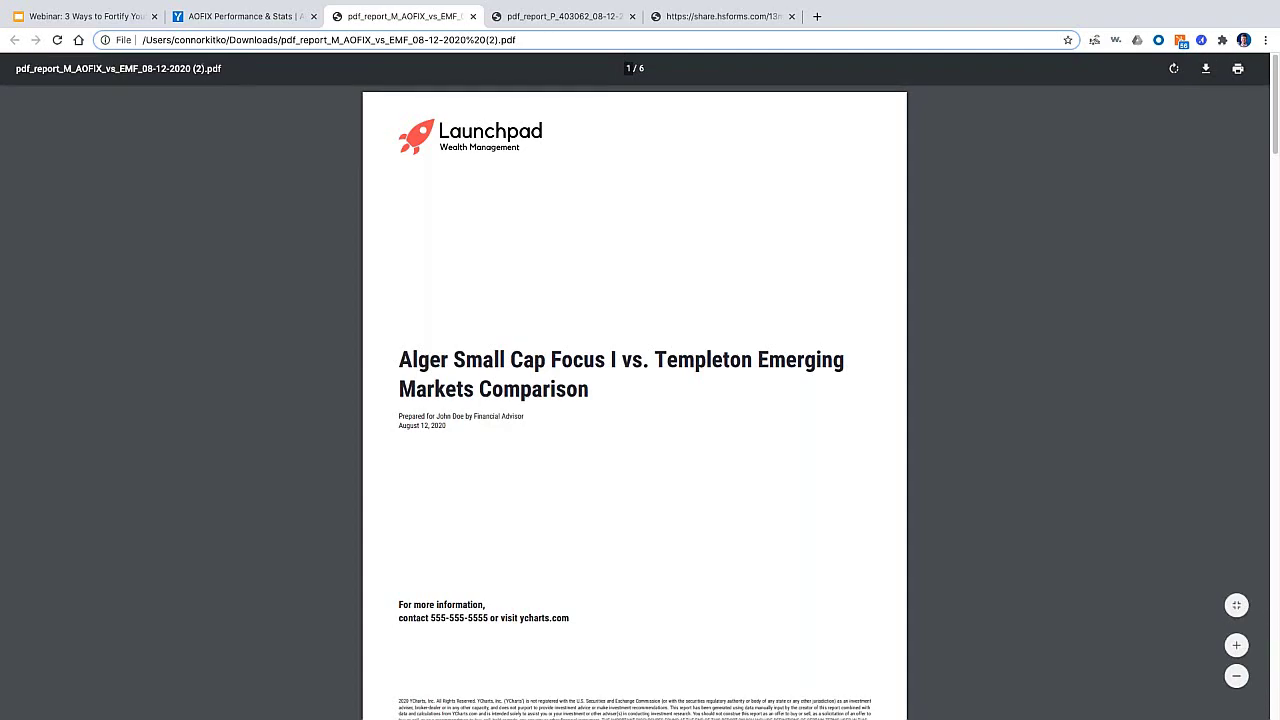
{"action": "scroll", "coordinate": [752, 478], "scroll_direction": "down", "scroll_amount": 5}
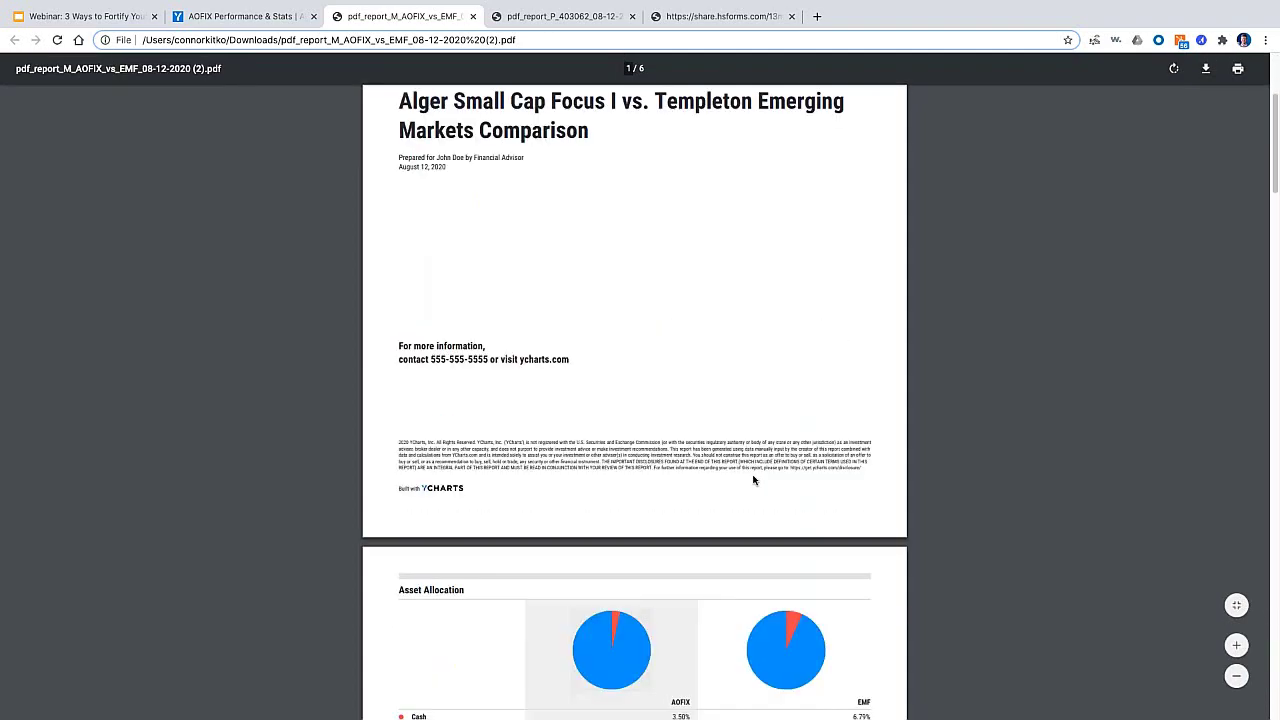
{"action": "left_click", "coordinate": [1236, 645]}
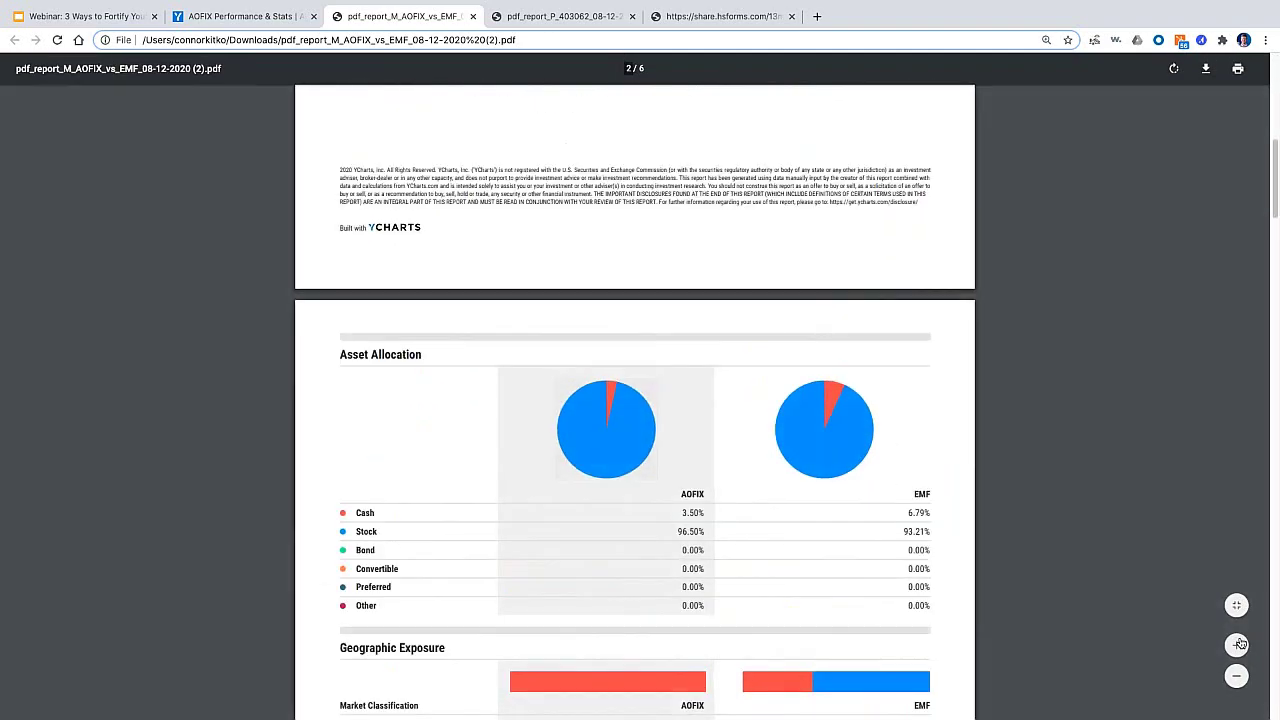
{"action": "scroll", "coordinate": [1035, 335], "scroll_direction": "down", "scroll_amount": 2}
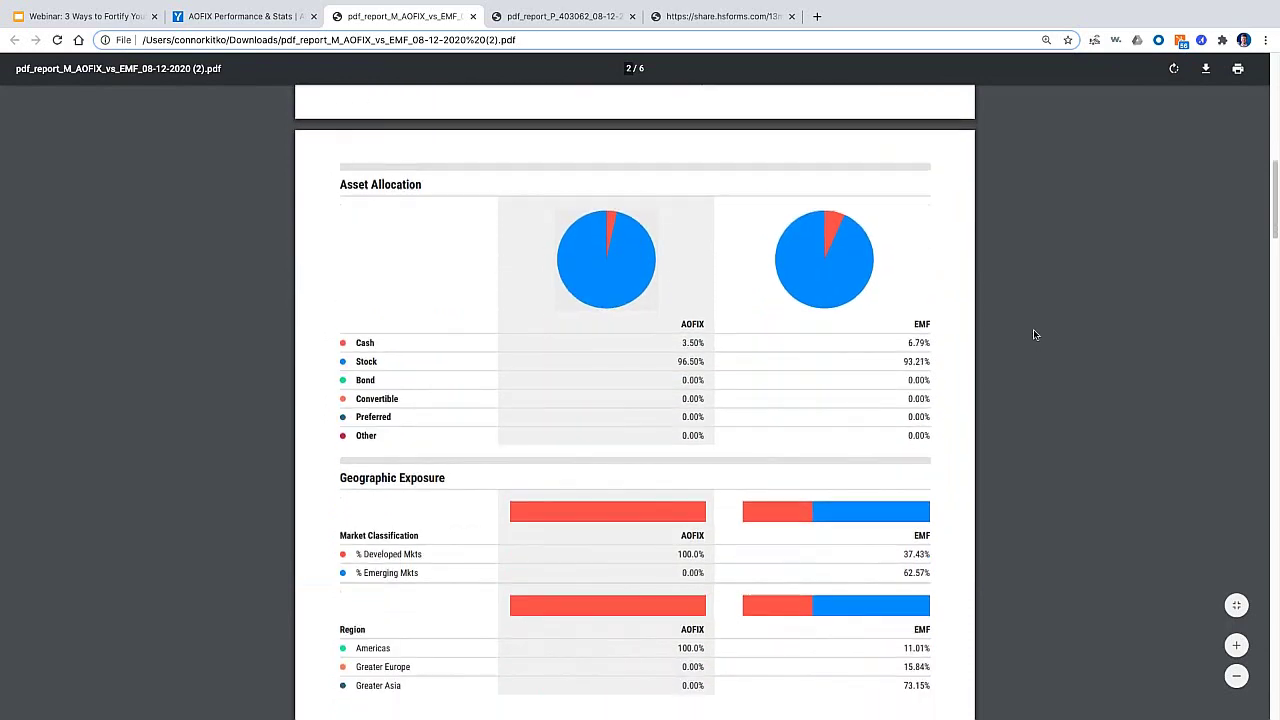
{"action": "scroll", "coordinate": [1035, 335], "scroll_direction": "down", "scroll_amount": 3}
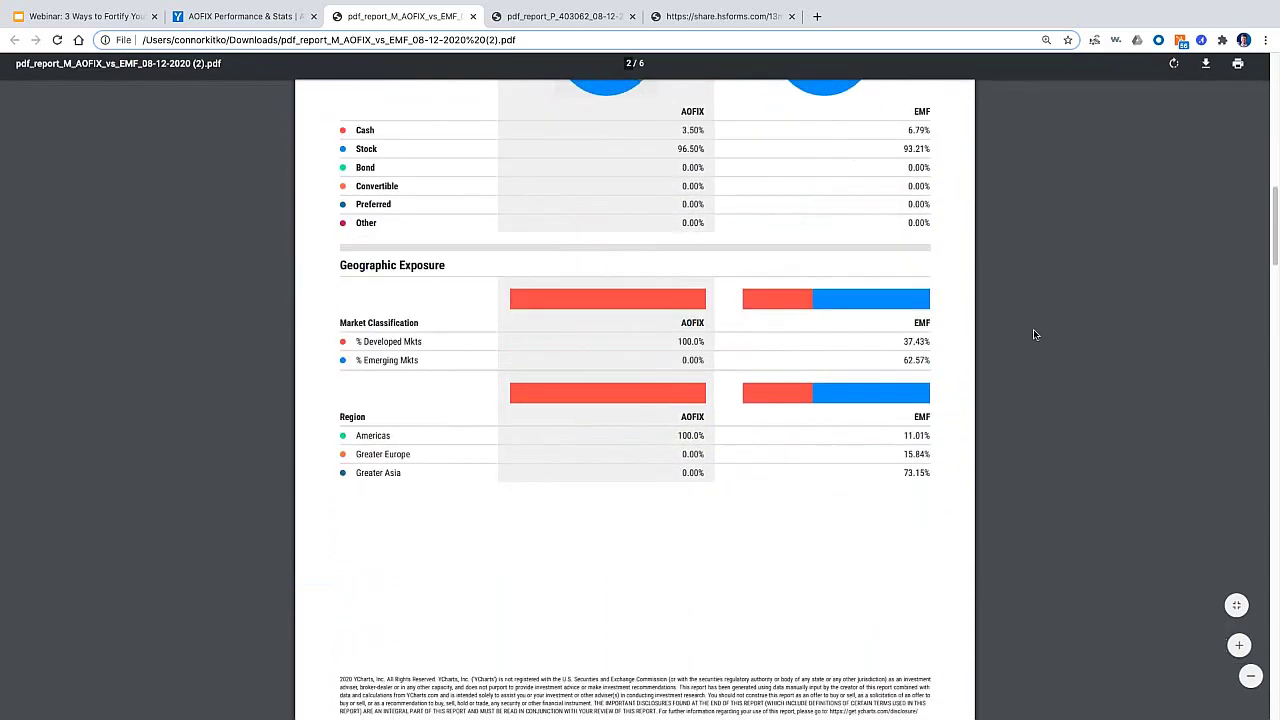
{"action": "scroll", "coordinate": [1035, 335], "scroll_direction": "down", "scroll_amount": 1}
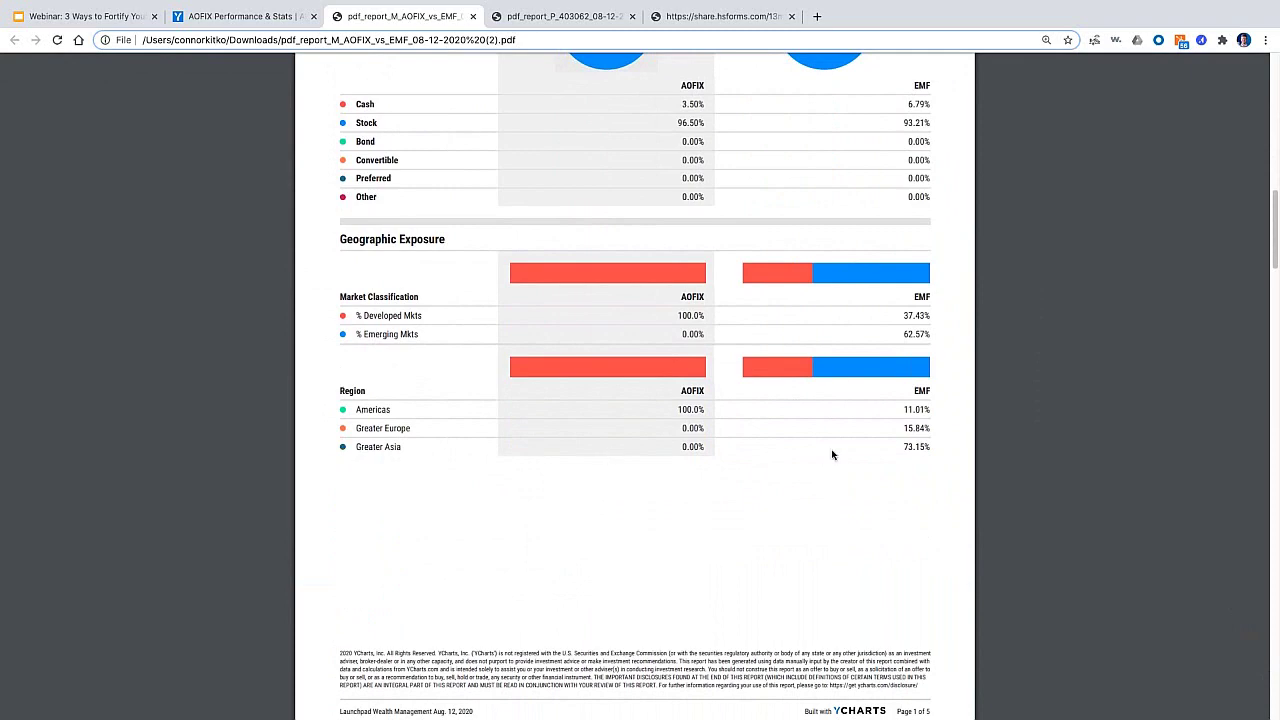
{"action": "scroll", "coordinate": [789, 491], "scroll_direction": "down", "scroll_amount": 7}
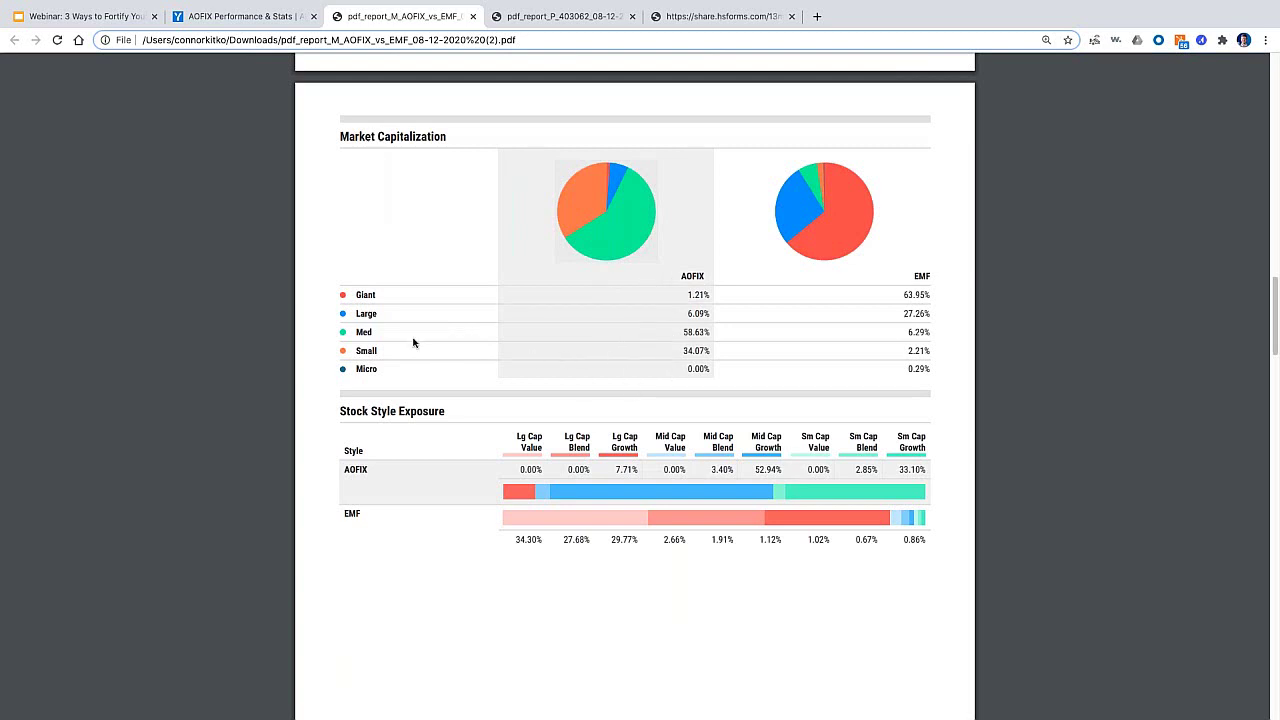
Examine the stock sector exposure comparison of AOFIX and EMF, and return to the report's cover page
{"action": "scroll", "coordinate": [671, 463], "scroll_direction": "down", "scroll_amount": 6}
{"action": "scroll", "coordinate": [672, 464], "scroll_direction": "down", "scroll_amount": 4}
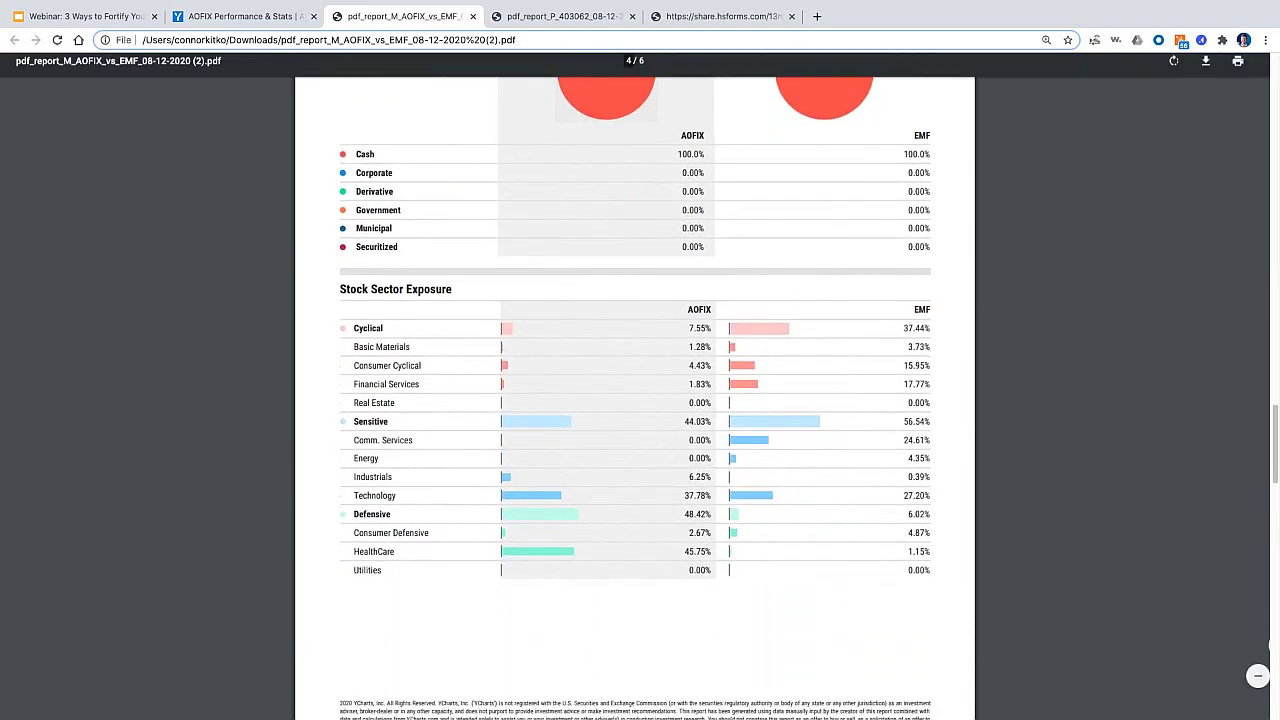
{"action": "left_click", "coordinate": [1236, 647]}
{"action": "scroll", "coordinate": [1161, 515], "scroll_direction": "down", "scroll_amount": 5}
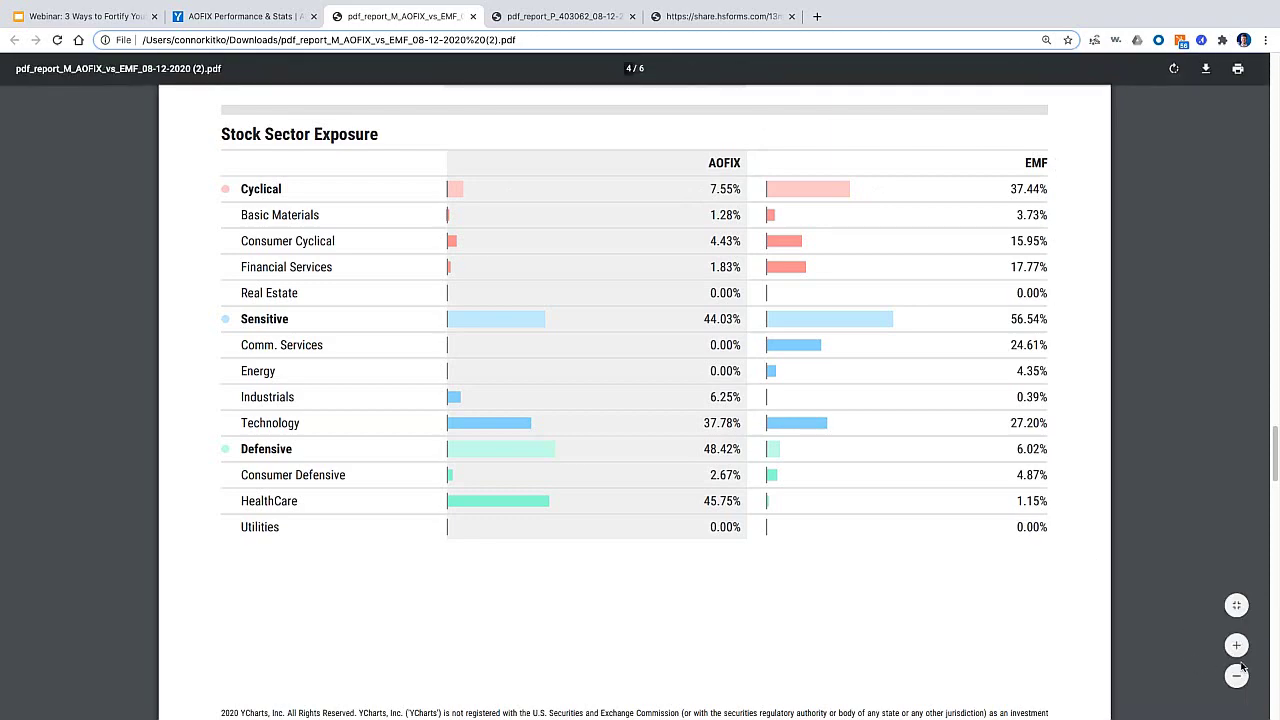
{"action": "left_click", "coordinate": [1236, 676]}
{"action": "left_click", "coordinate": [1236, 676]}
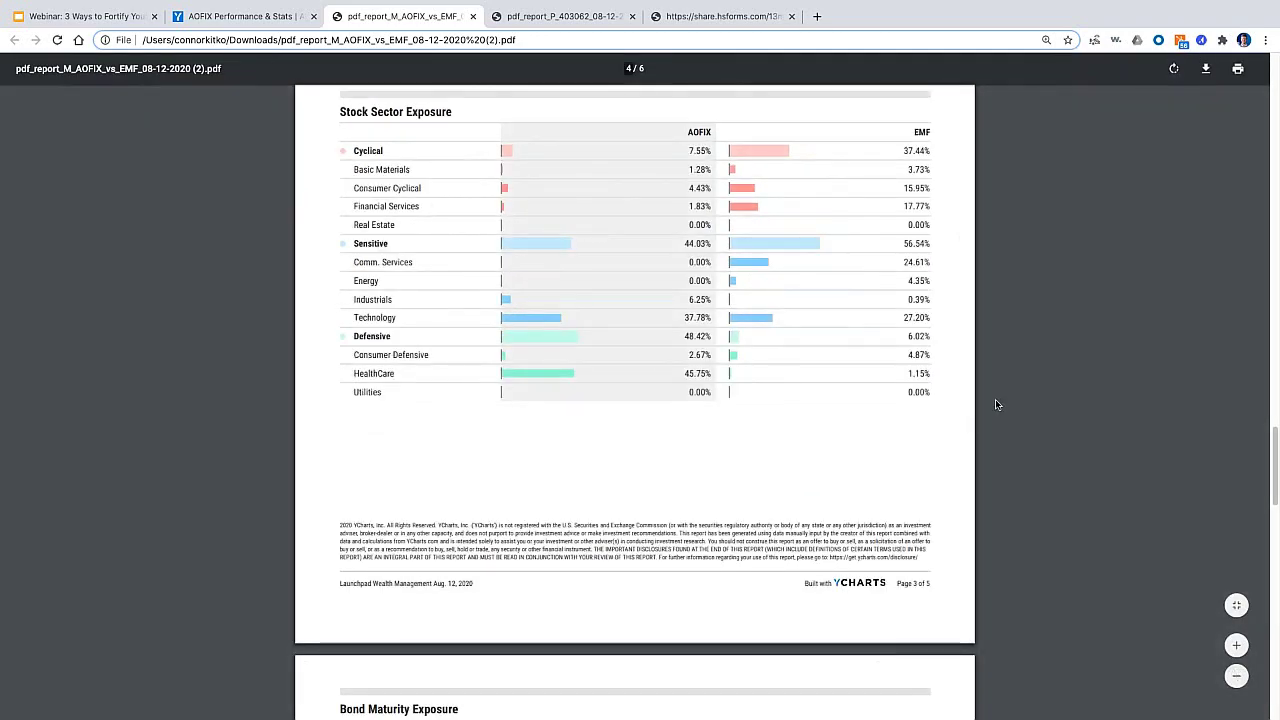
{"action": "scroll", "coordinate": [1003, 404], "scroll_direction": "up", "scroll_amount": 2}
{"action": "scroll", "coordinate": [1005, 404], "scroll_direction": "up", "scroll_amount": 3}
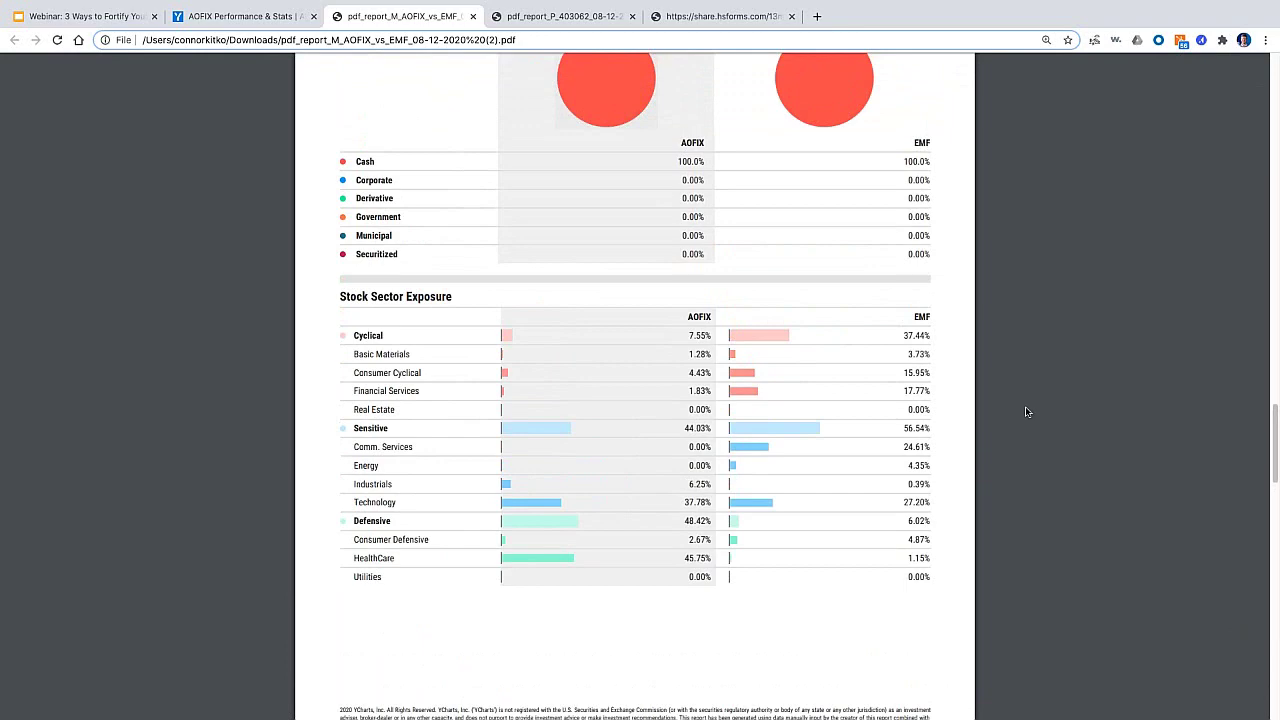
{"action": "scroll", "coordinate": [1121, 512], "scroll_direction": "up", "scroll_amount": 10}
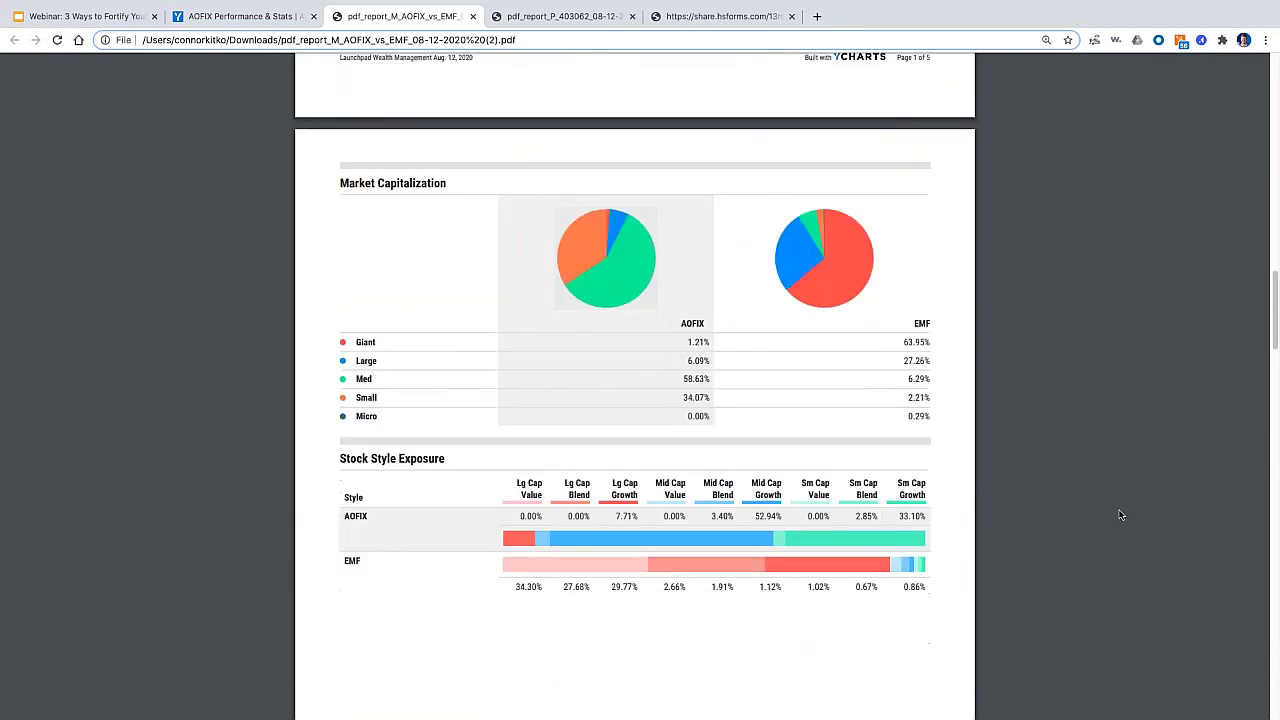
{"action": "scroll", "coordinate": [1121, 515], "scroll_direction": "up", "scroll_amount": 9}
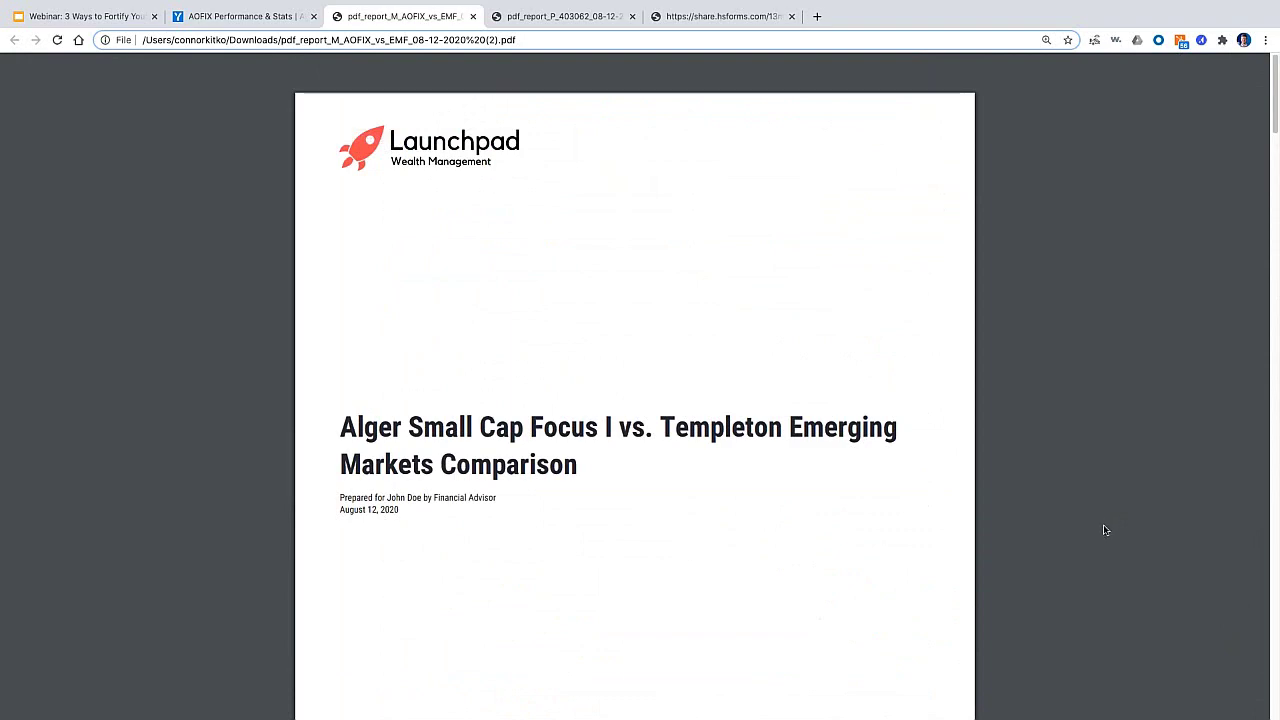
Return to the AOFIX fund page and look over its available report types and its top holdings
{"action": "left_click", "coordinate": [260, 22]}
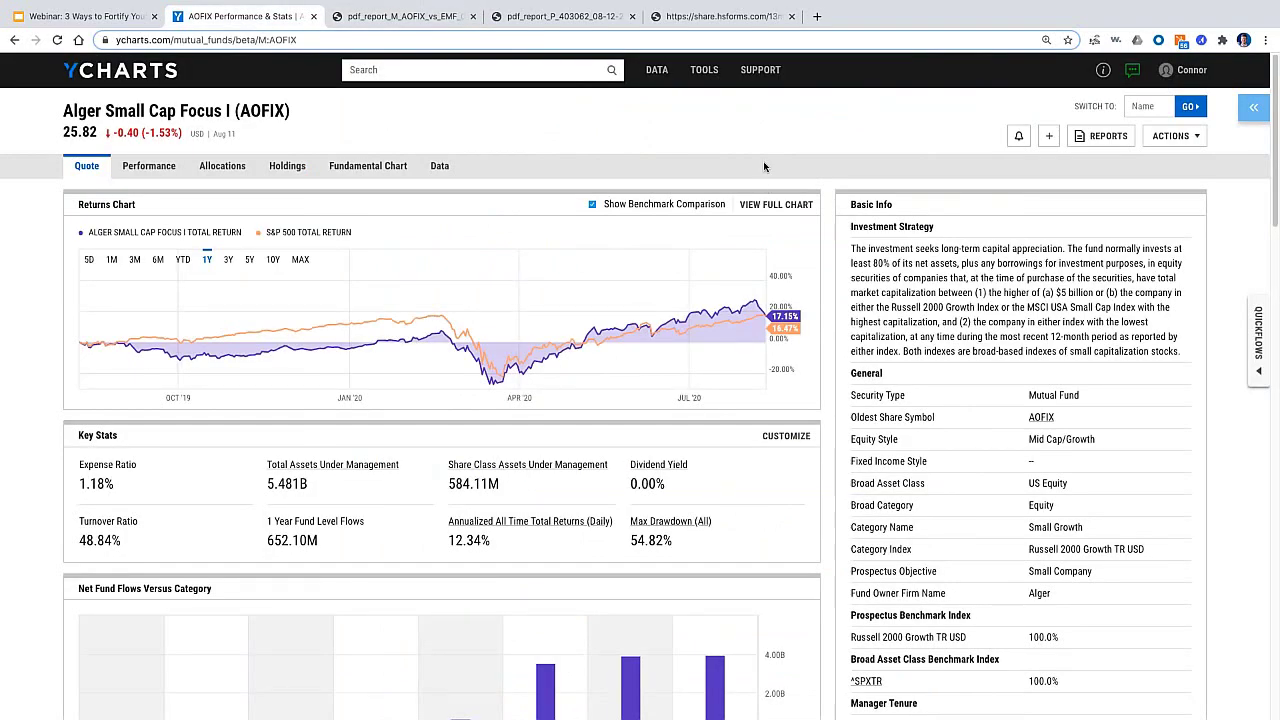
{"action": "left_click", "coordinate": [1106, 136]}
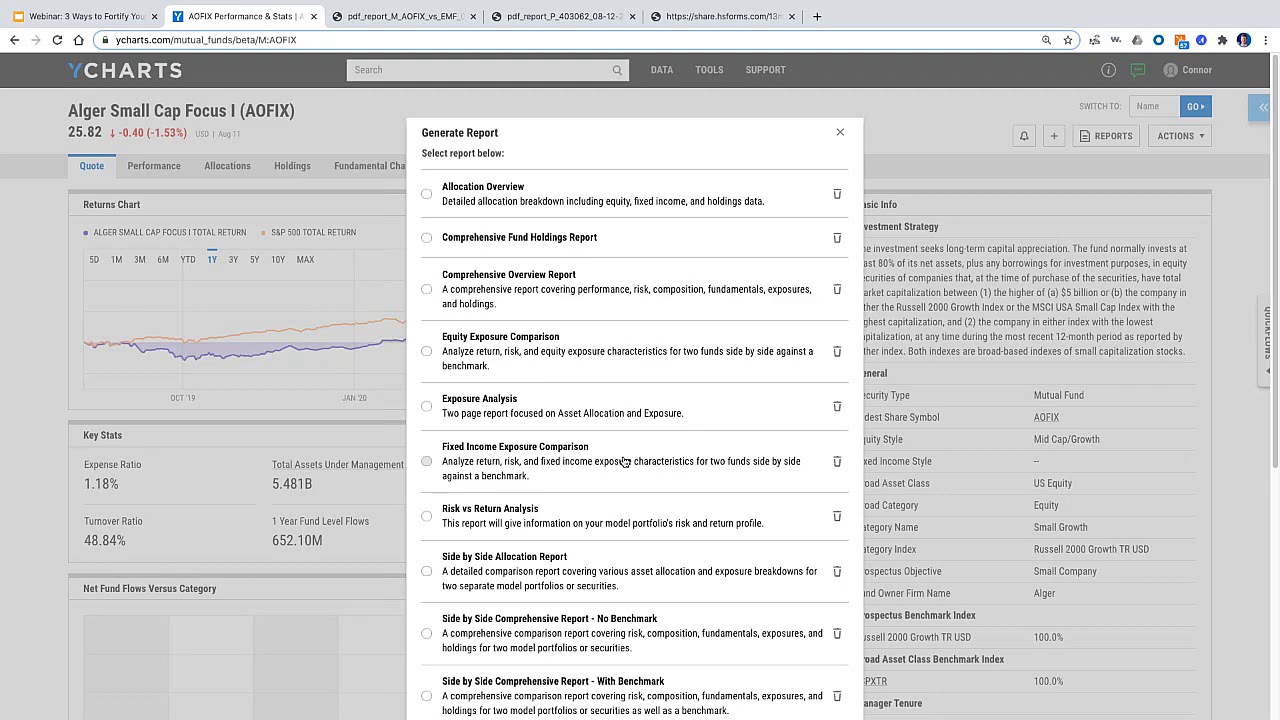
{"action": "left_click", "coordinate": [840, 132]}
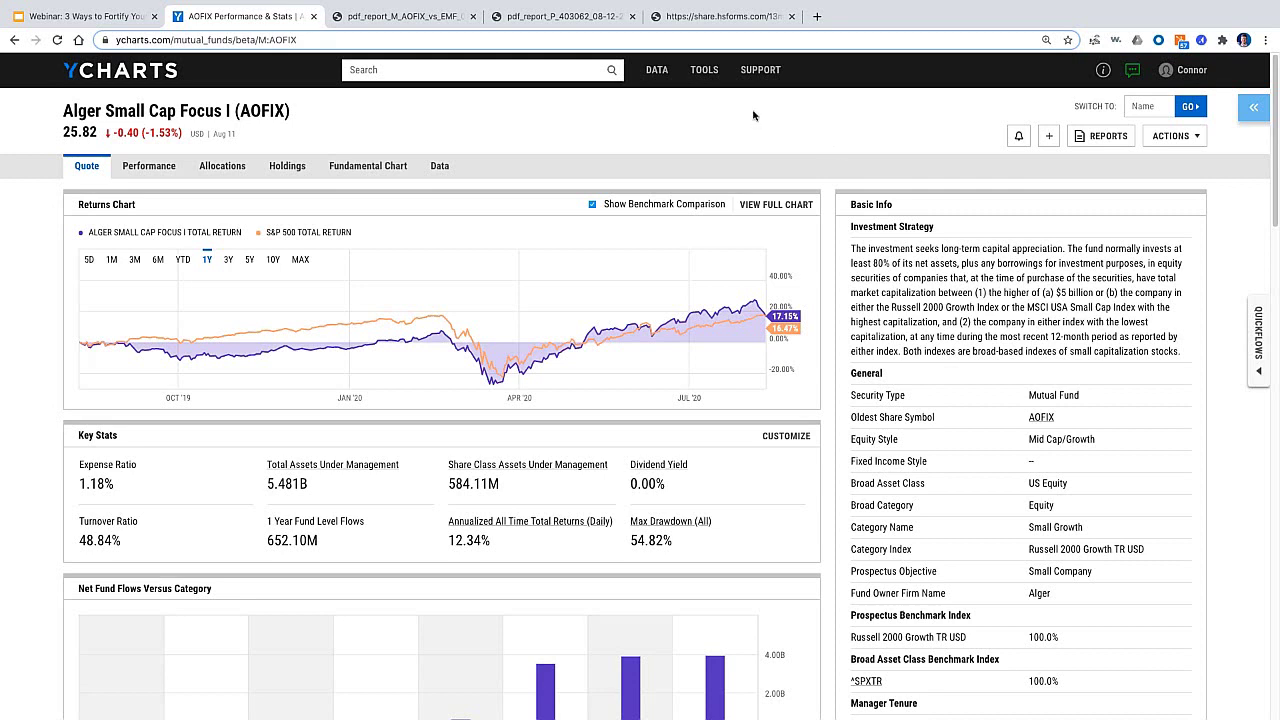
{"action": "left_click", "coordinate": [293, 168]}
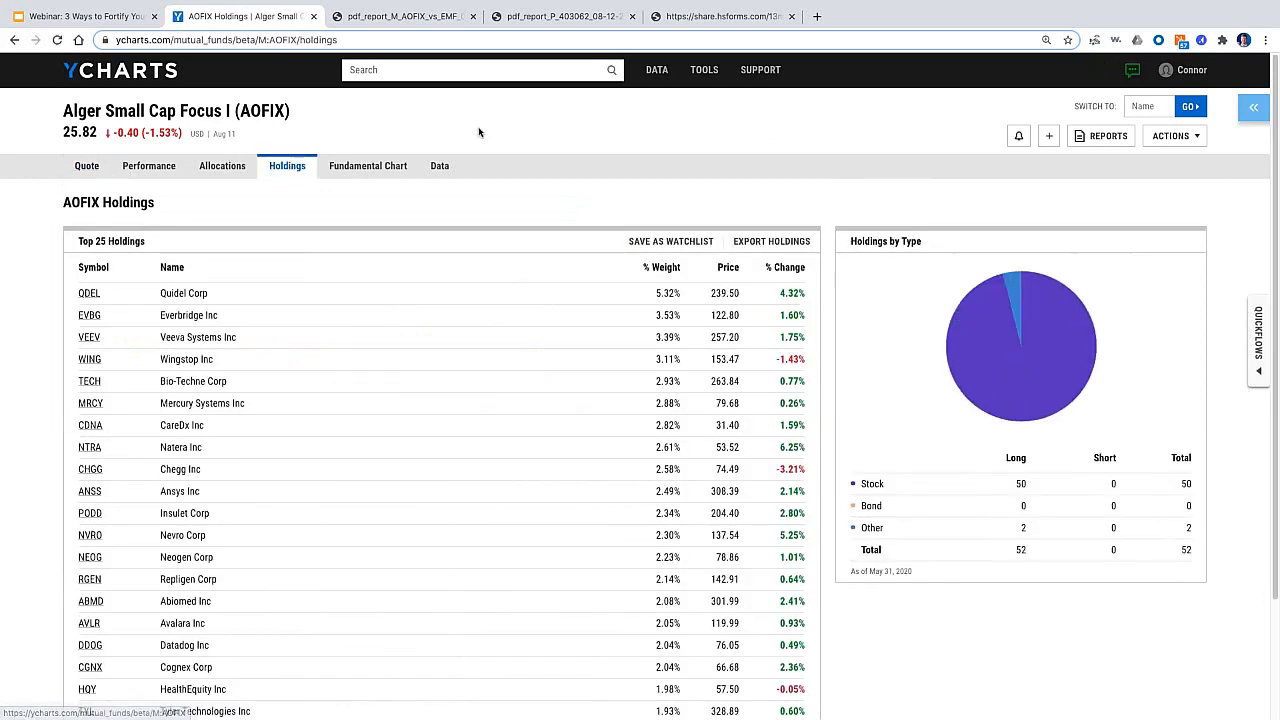
{"action": "key", "text": "alt+Left"}
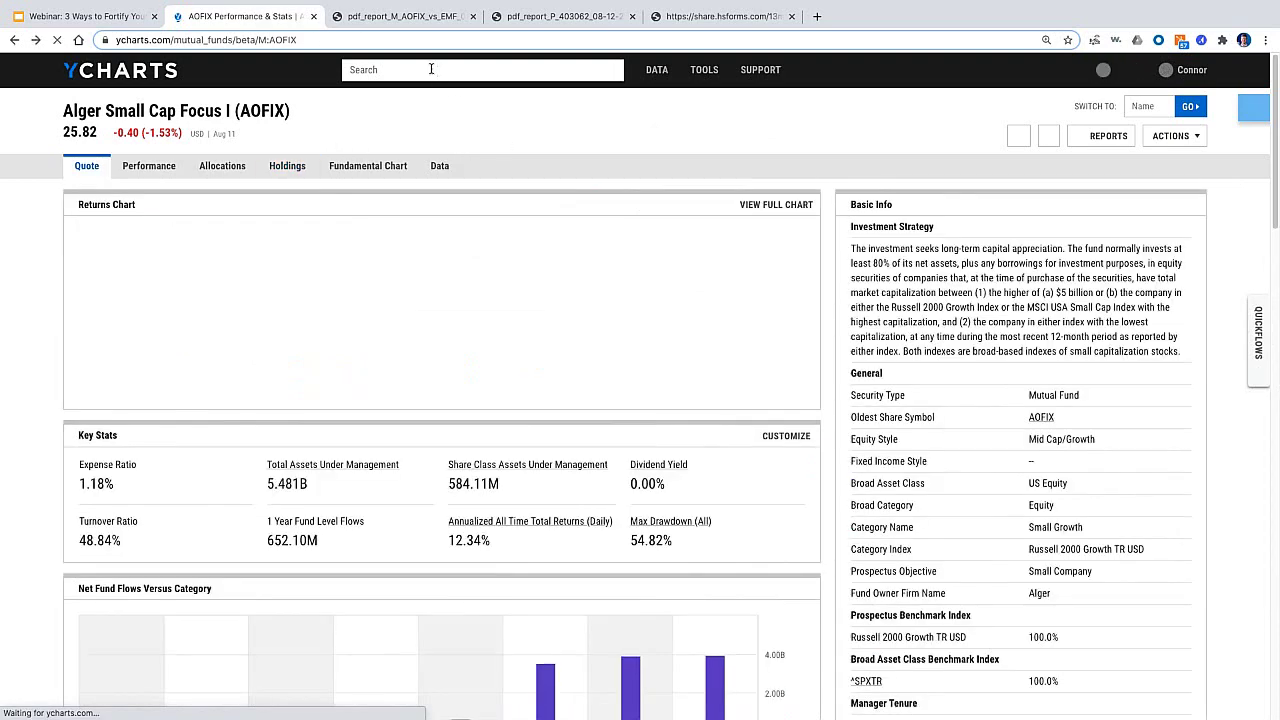
Search for "model portfolio", open Model Portfolio - Balanced w/ Growth and show its holdings
{"action": "left_click", "coordinate": [431, 69]}
{"action": "type", "text": "model por"}
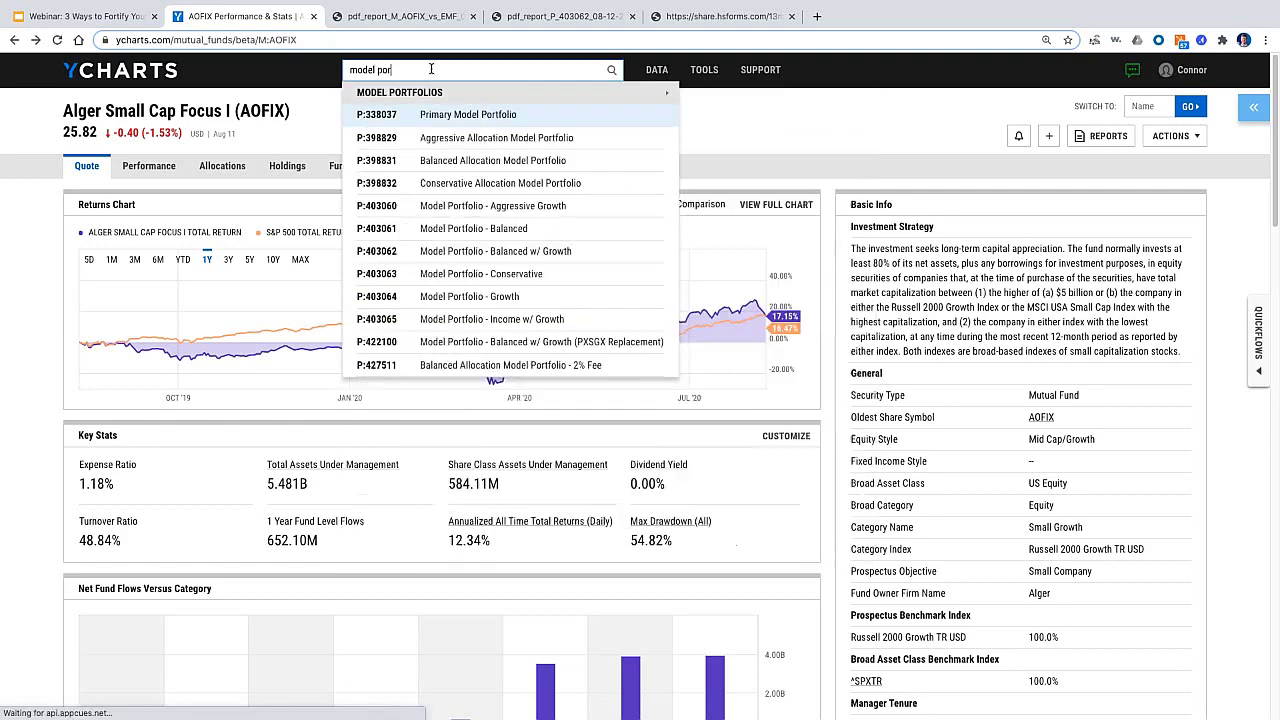
{"action": "type", "text": "tfolio"}
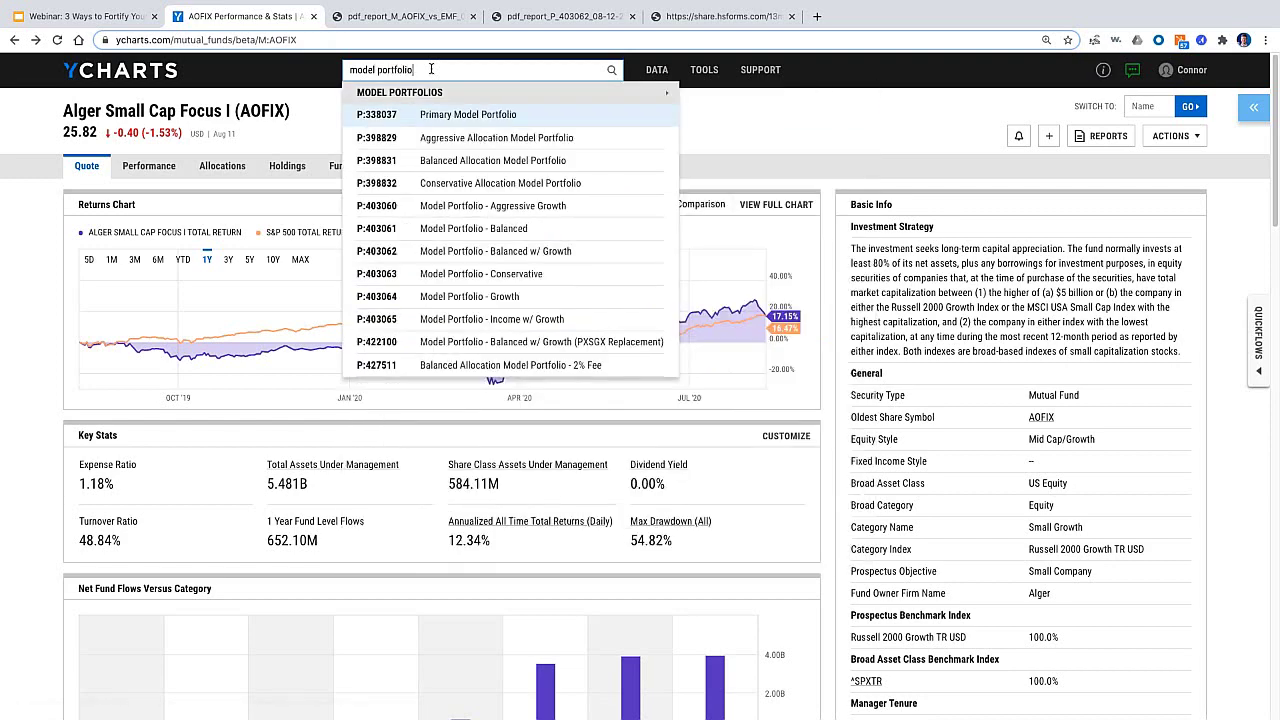
{"action": "key", "text": "Down"}
{"action": "key", "text": "Down"}
{"action": "key", "text": "Down"}
{"action": "key", "text": "Down"}
{"action": "key", "text": "Down"}
{"action": "key", "text": "Down"}
{"action": "key", "text": "Return"}
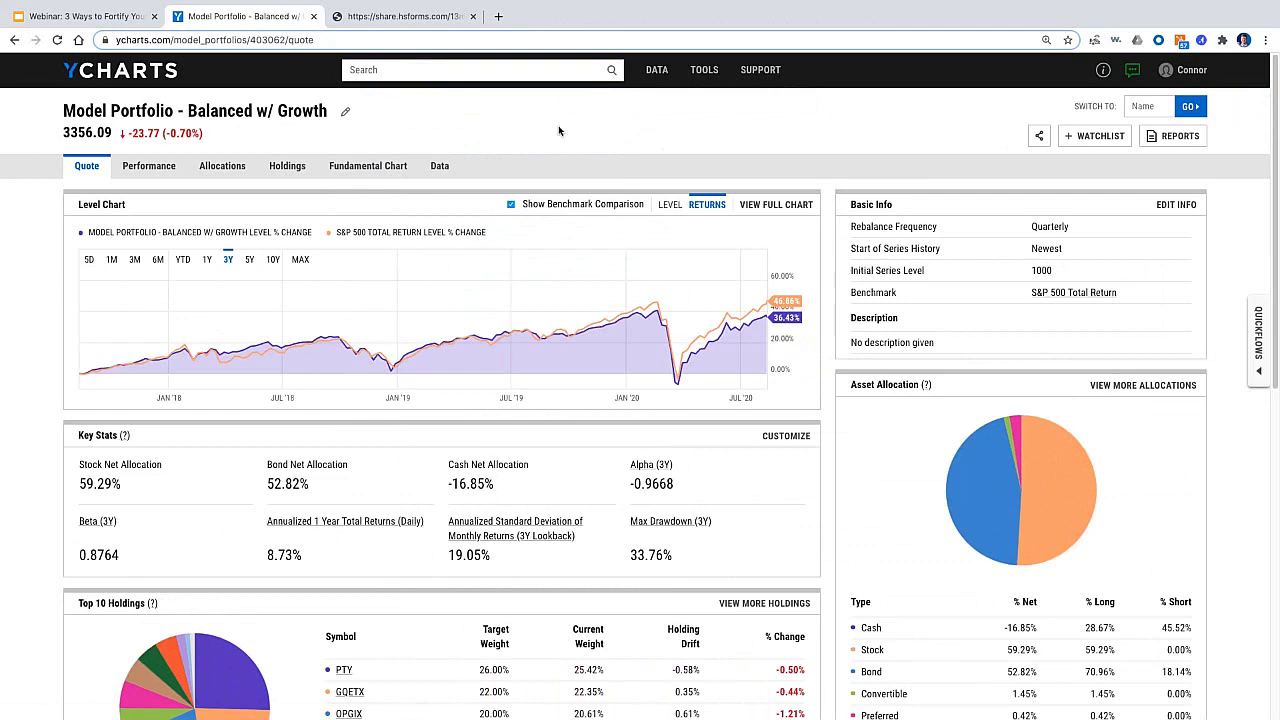
{"action": "left_click", "coordinate": [287, 166]}
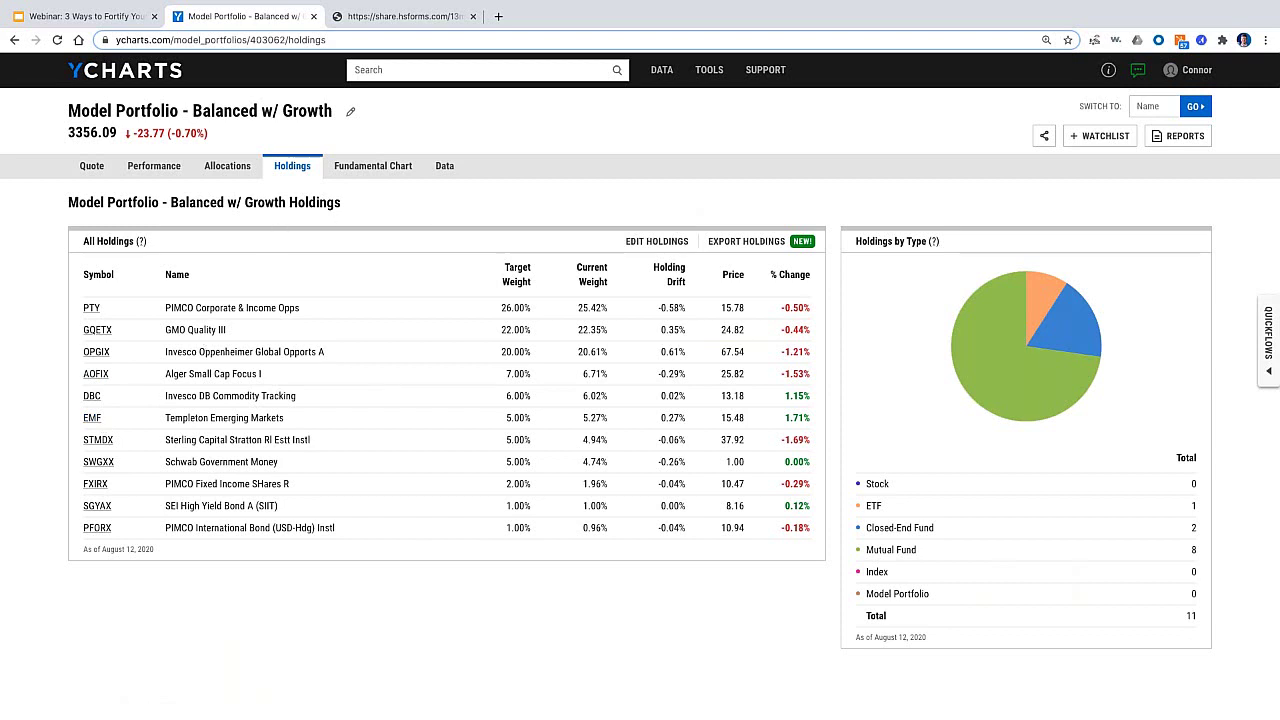
Look up the single-security Quickflows for AAPL, read the descriptions of its dividend charts and table, and remove AAPL
{"action": "left_click", "coordinate": [1268, 345]}
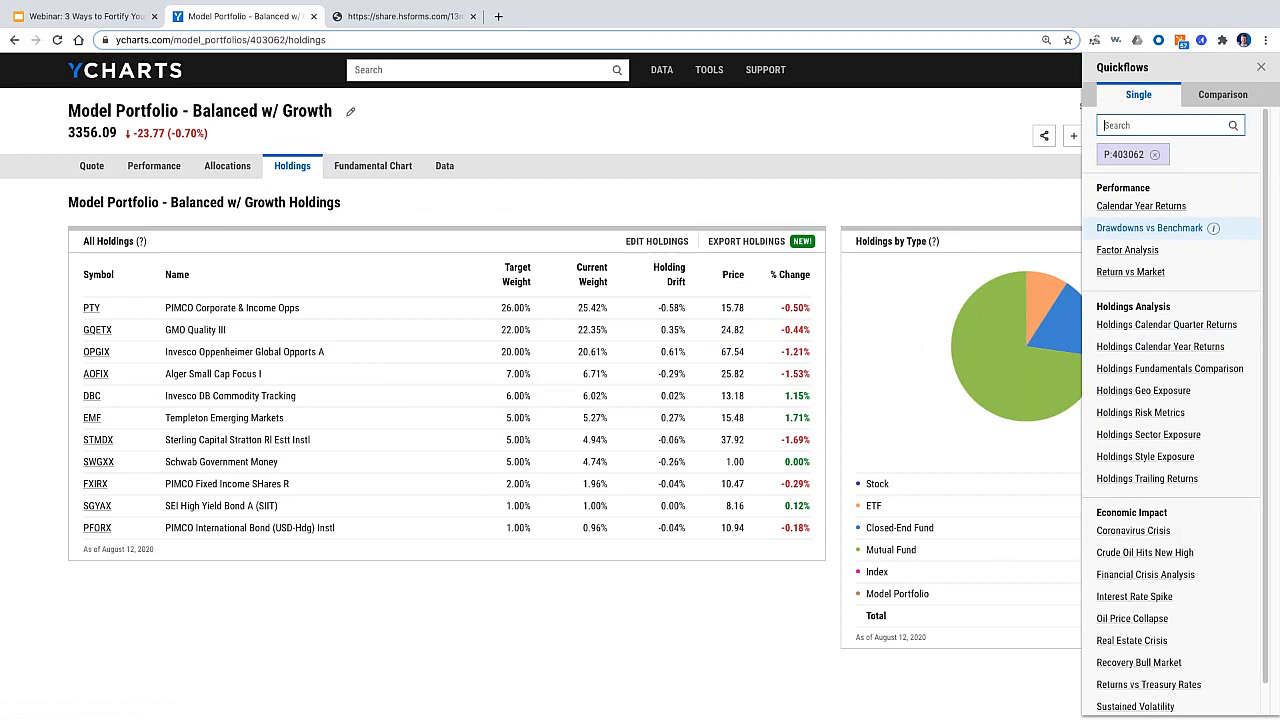
{"action": "left_click", "coordinate": [1144, 128]}
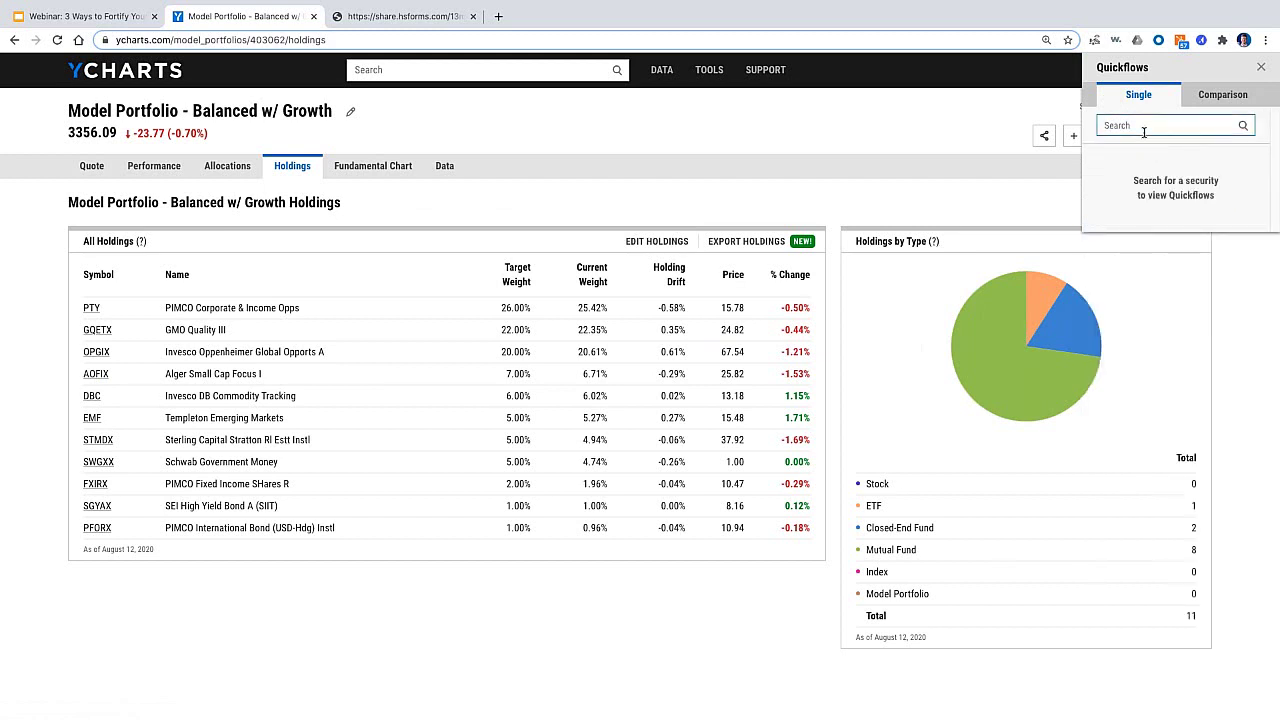
{"action": "type", "text": "aapl"}
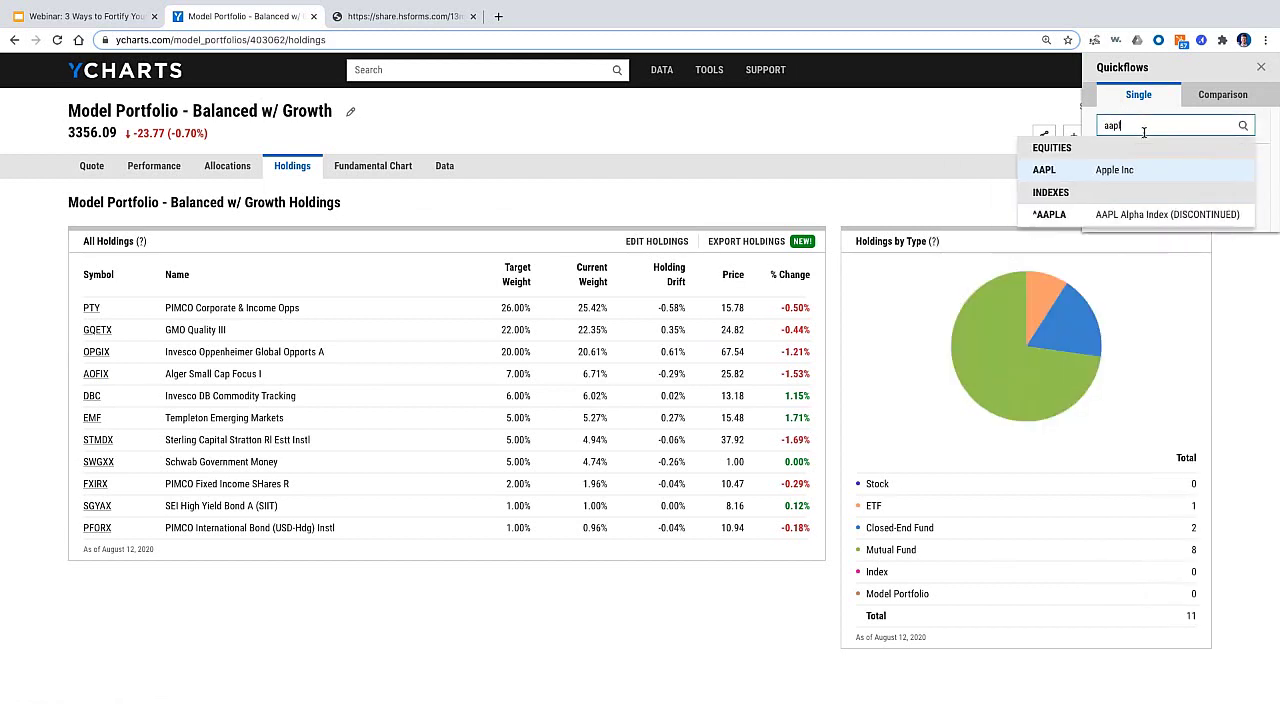
{"action": "key", "text": "Return"}
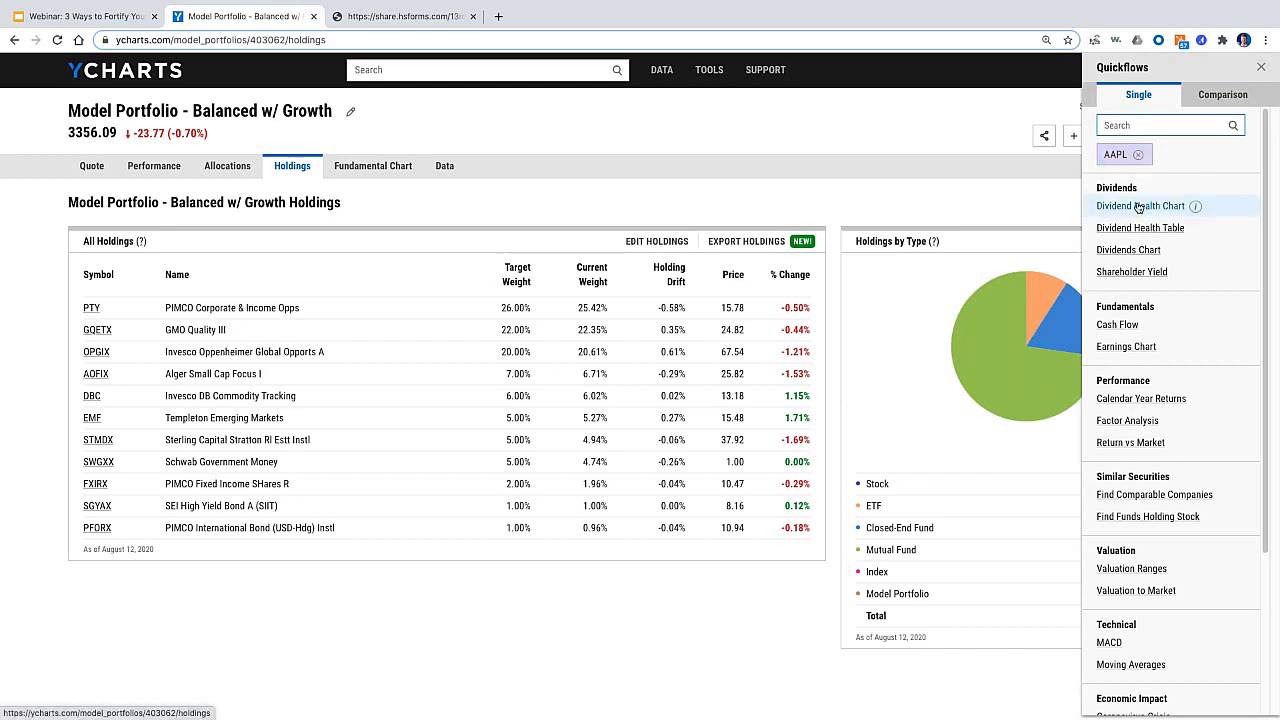
{"action": "mouse_move", "coordinate": [1194, 208]}
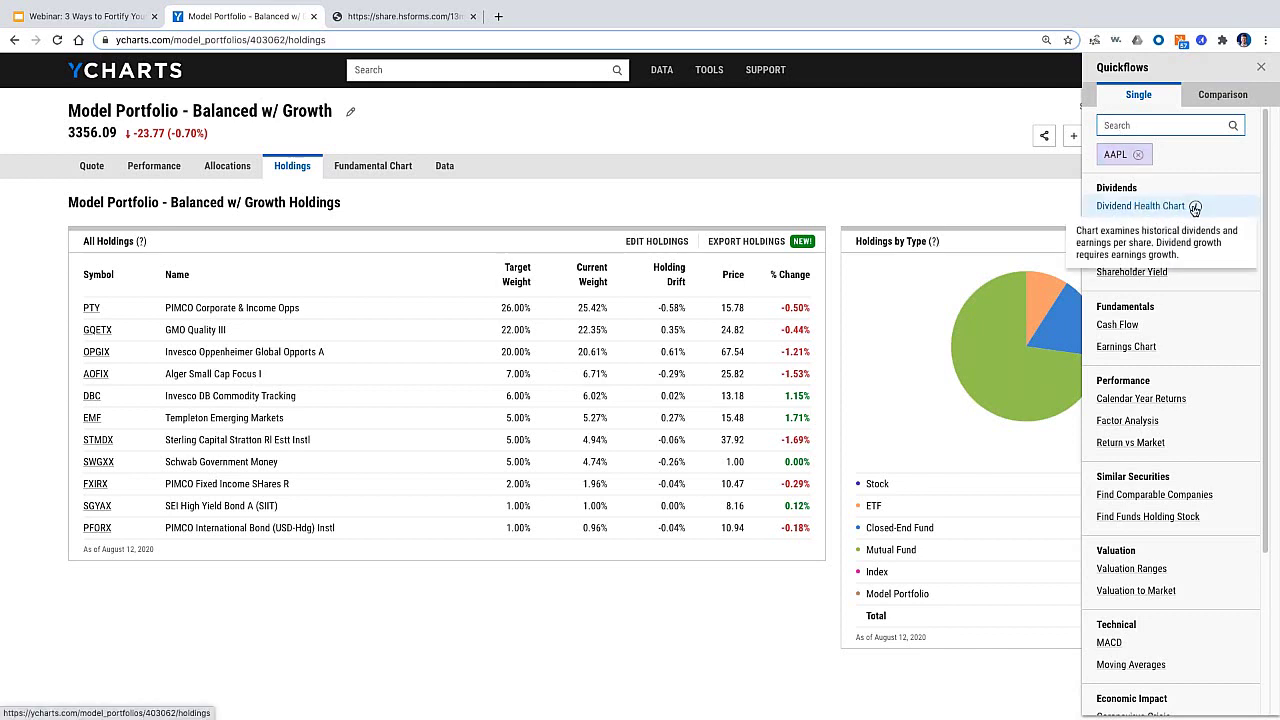
{"action": "mouse_move", "coordinate": [1194, 230]}
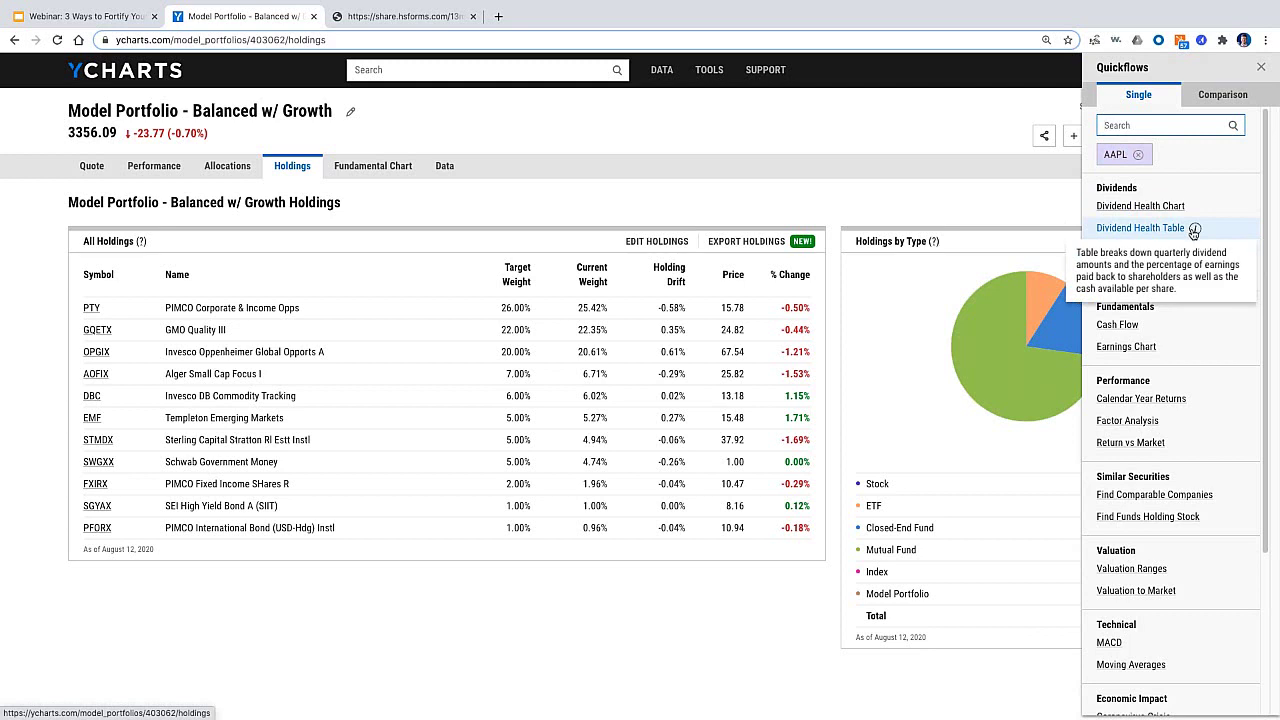
{"action": "mouse_move", "coordinate": [1173, 252]}
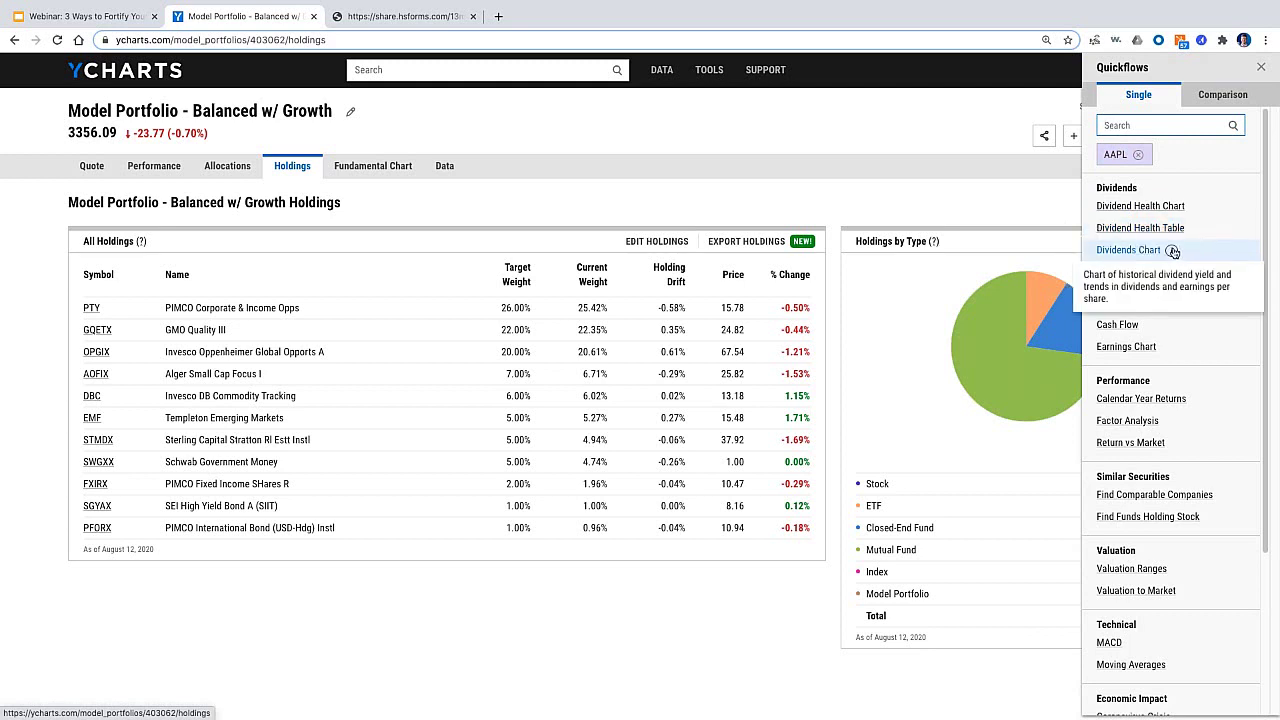
{"action": "left_click", "coordinate": [1138, 154]}
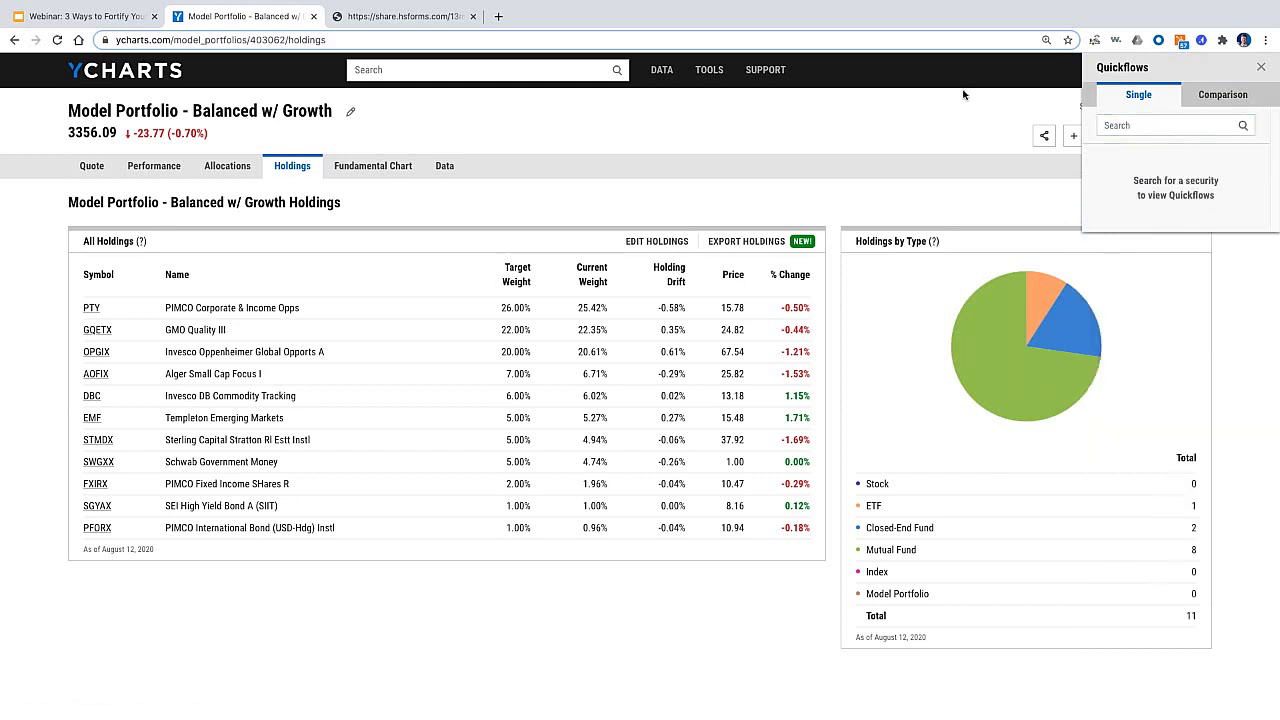
Remove SPY, DIA, QQQ and AGG from the Quickflows comparison list
{"action": "left_click", "coordinate": [1210, 102]}
{"action": "left_click", "coordinate": [1154, 171]}
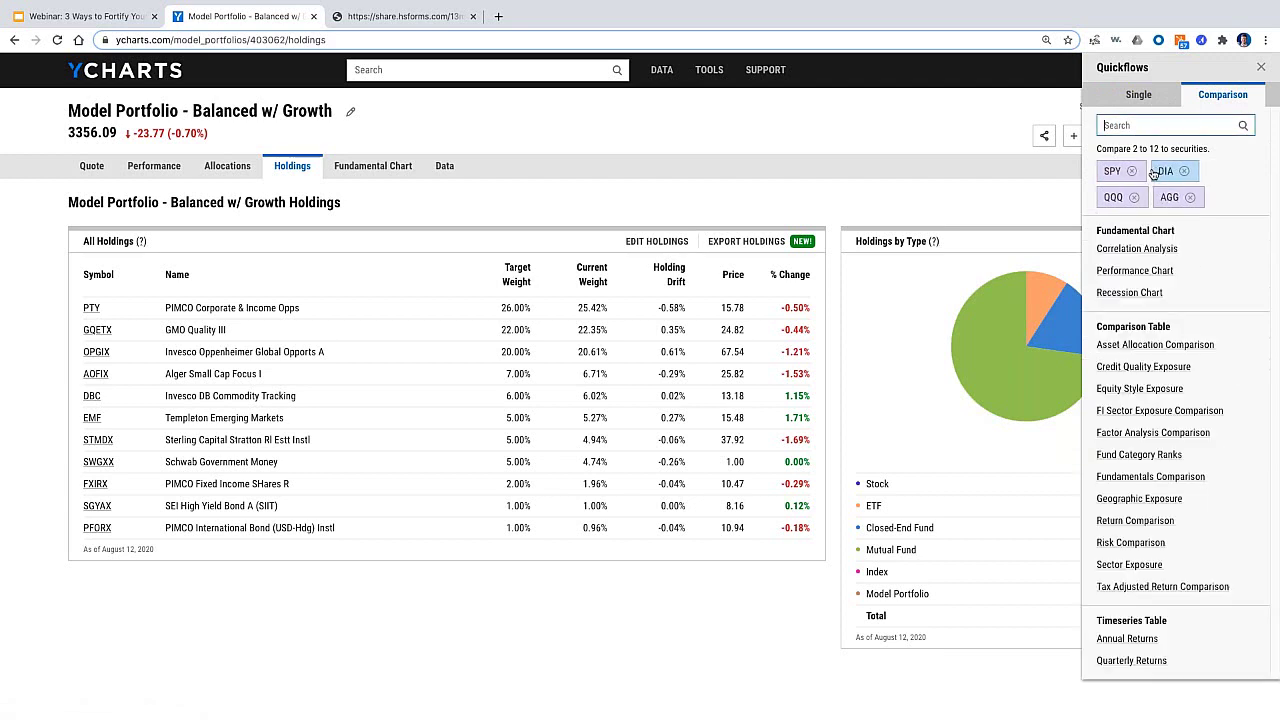
{"action": "left_click", "coordinate": [1132, 172]}
{"action": "left_click", "coordinate": [1132, 172]}
{"action": "left_click", "coordinate": [1134, 174]}
{"action": "left_click", "coordinate": [1134, 173]}
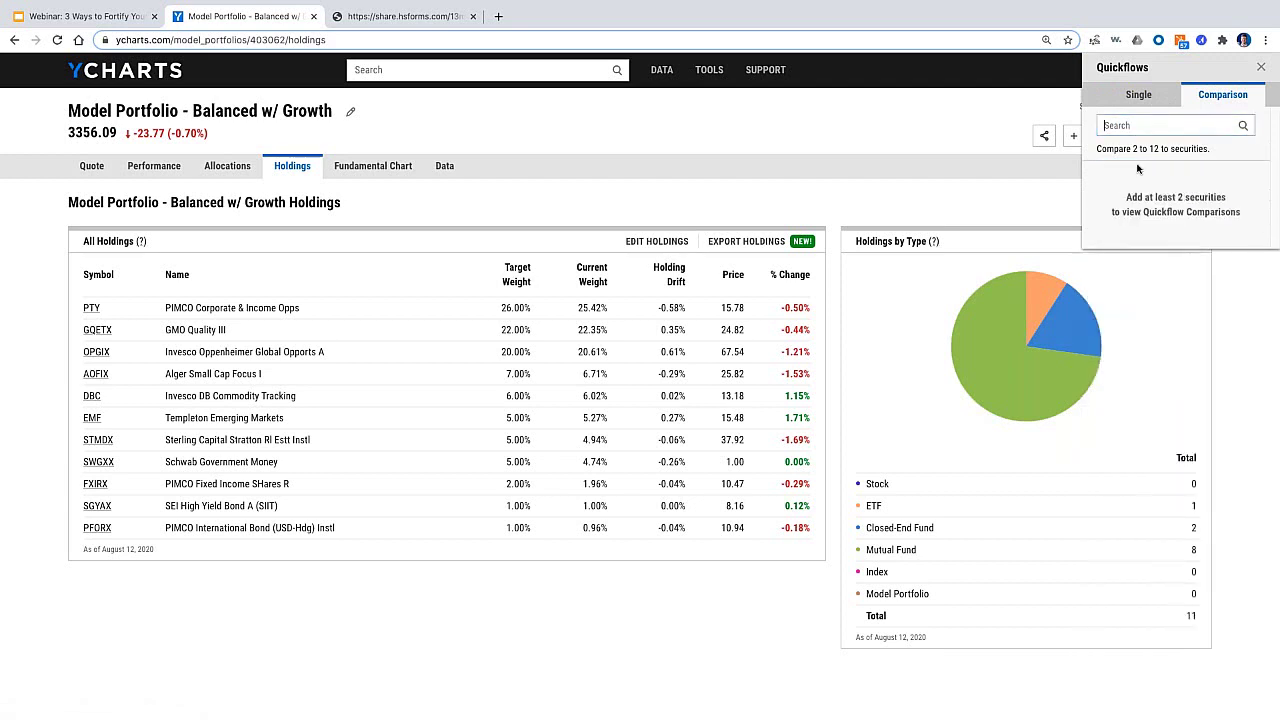
{"action": "left_click", "coordinate": [1142, 104]}
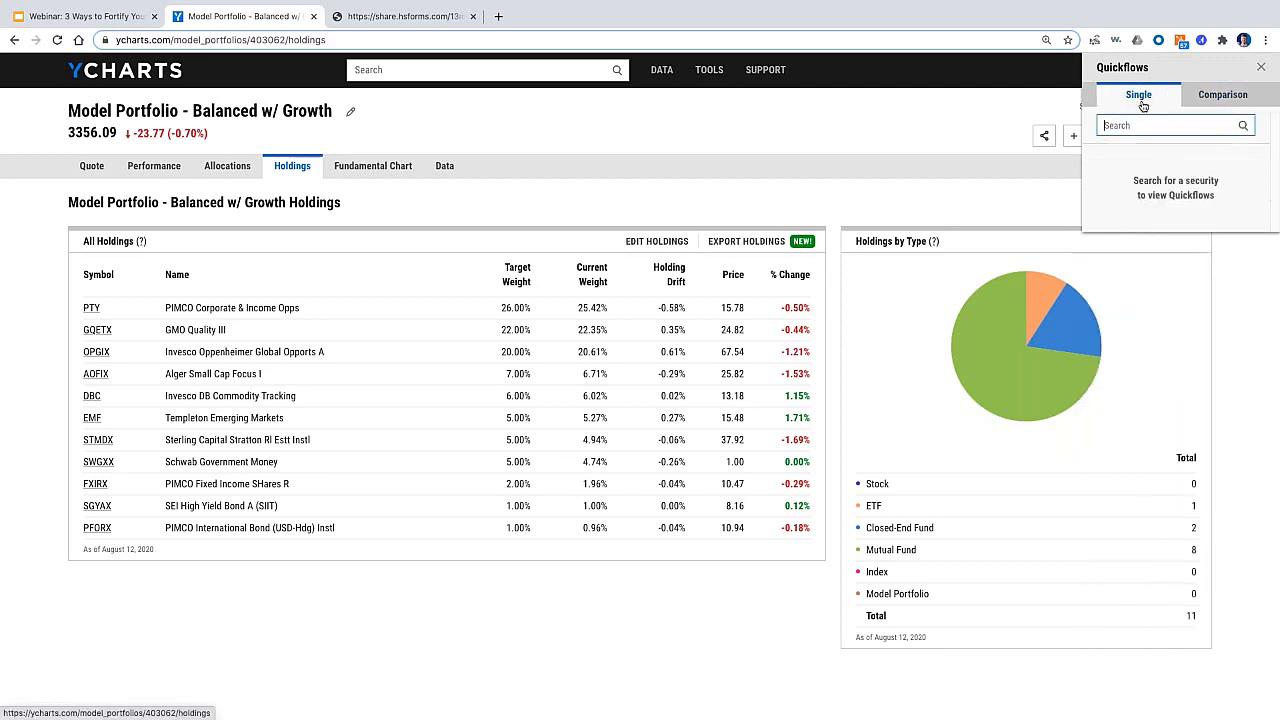
{"action": "left_click", "coordinate": [1222, 96]}
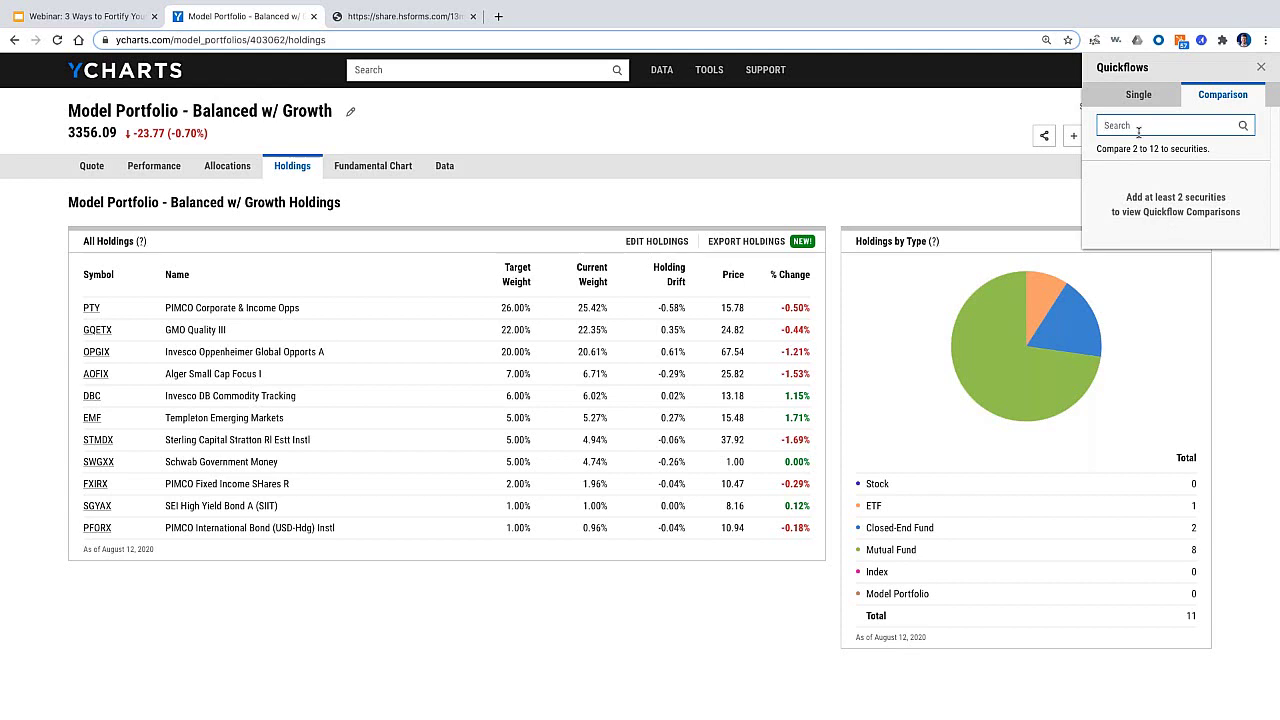
Add the holdings AOFIX, EMF, FXIRX and PFORX to the Quickflows comparison
{"action": "type", "text": "aofix"}
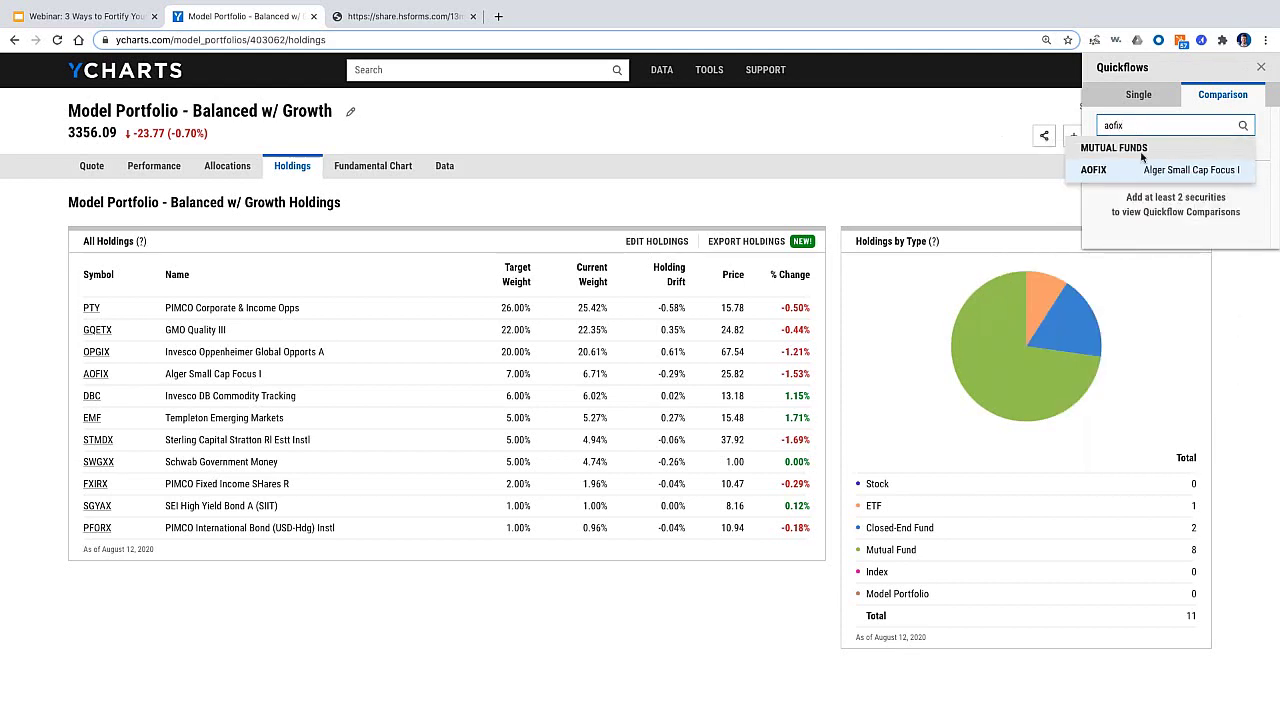
{"action": "left_click", "coordinate": [1145, 169]}
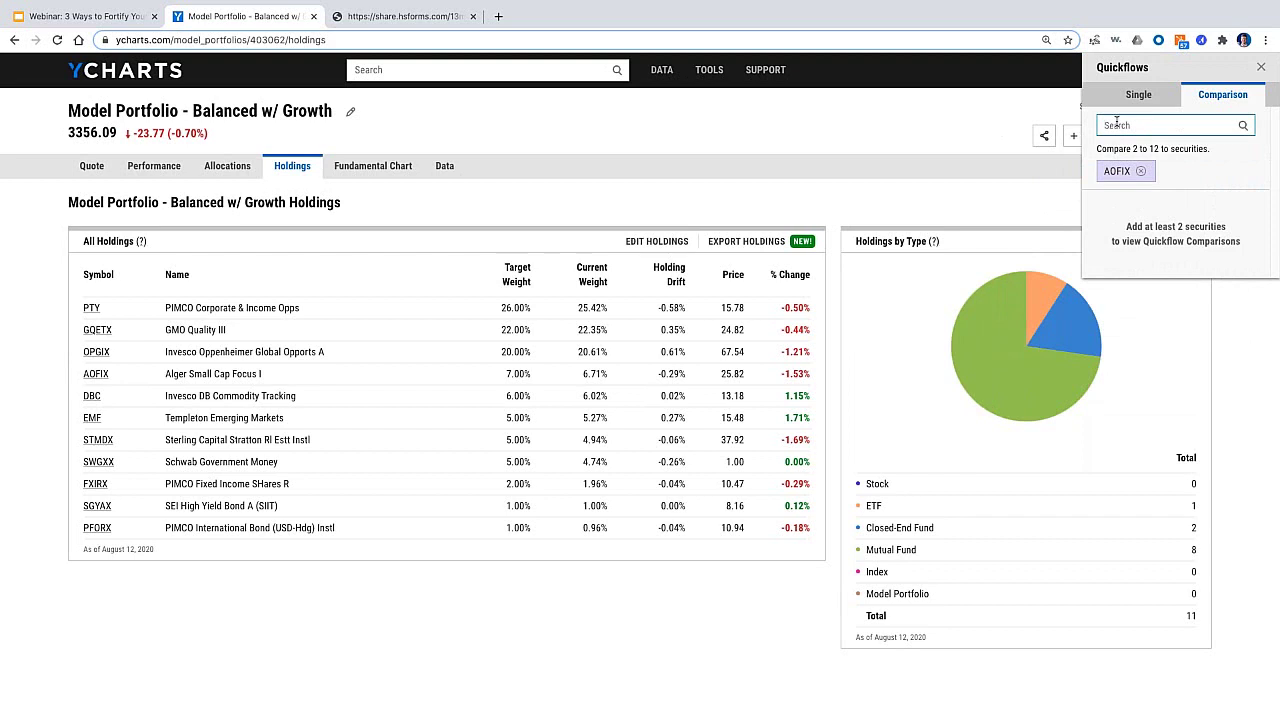
{"action": "type", "text": "emf"}
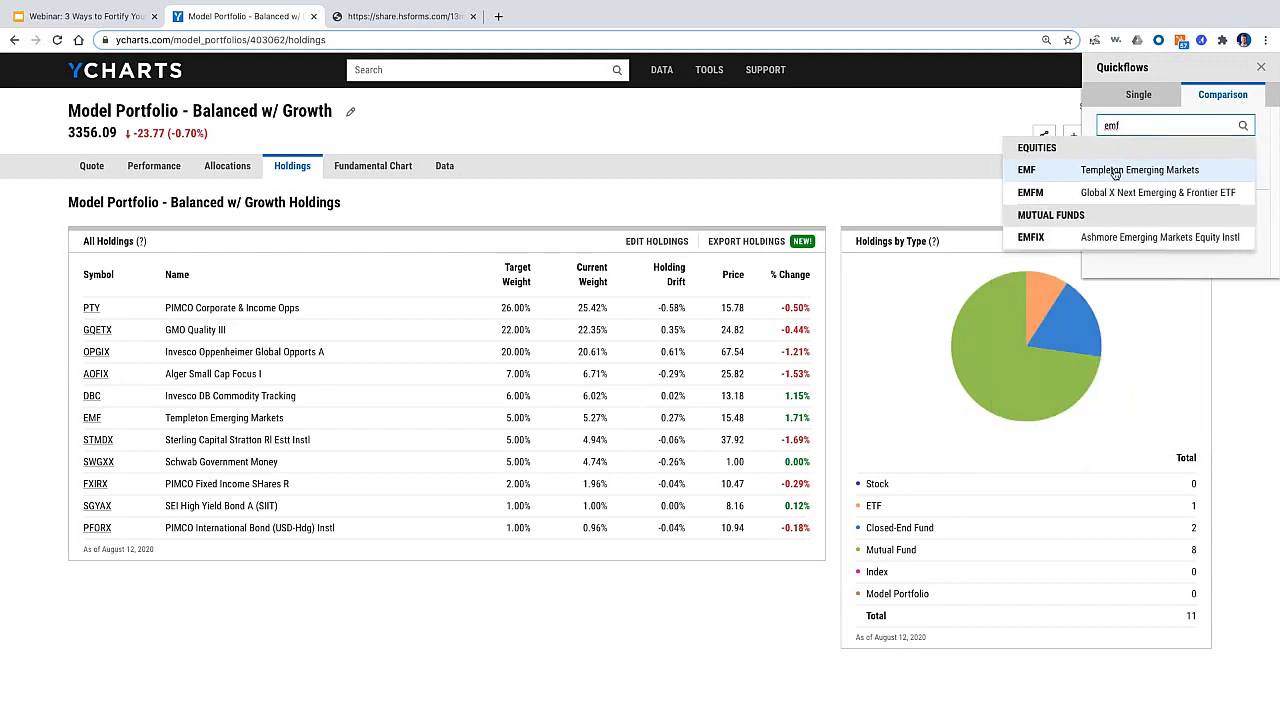
{"action": "left_click", "coordinate": [1115, 172]}
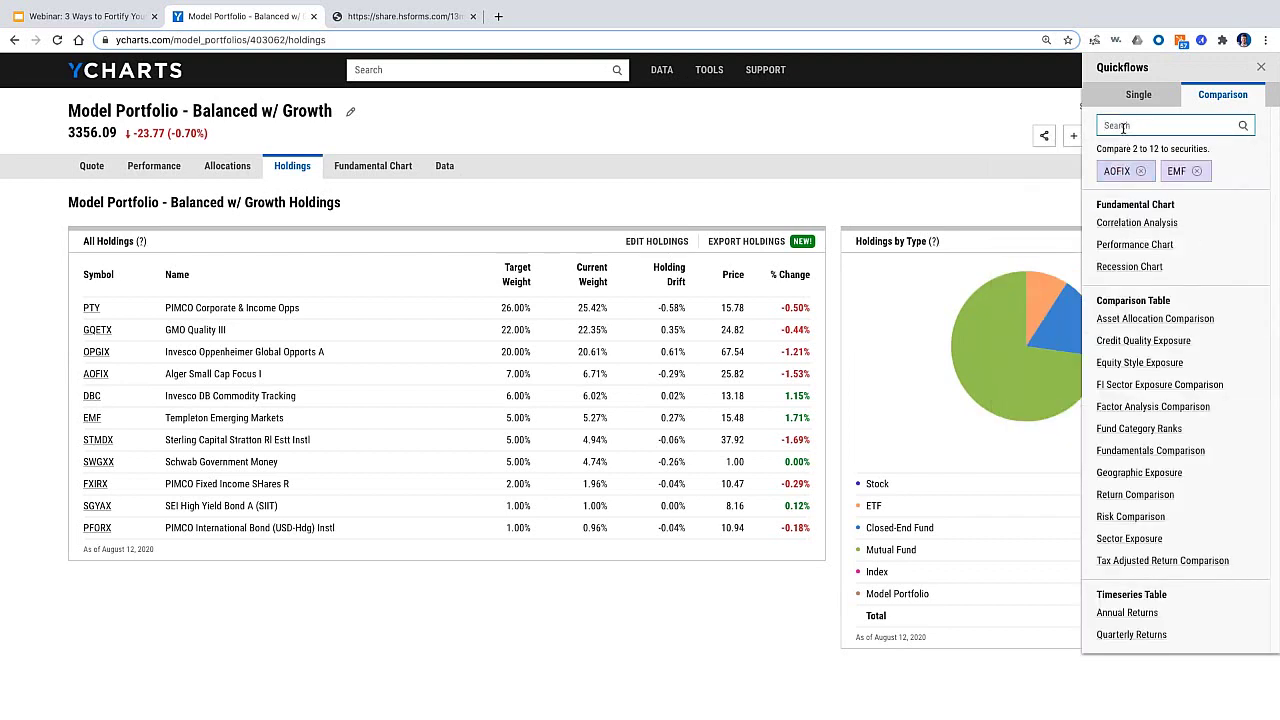
{"action": "type", "text": "fxirx"}
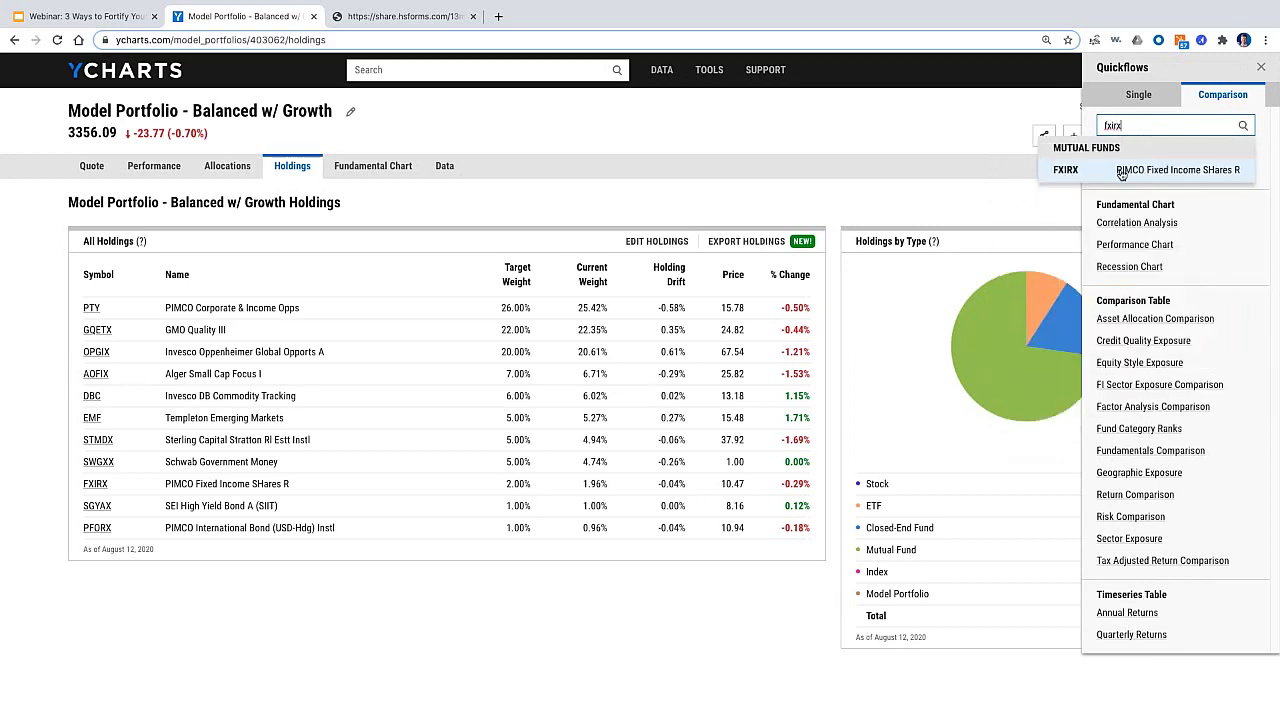
{"action": "left_click", "coordinate": [1120, 172]}
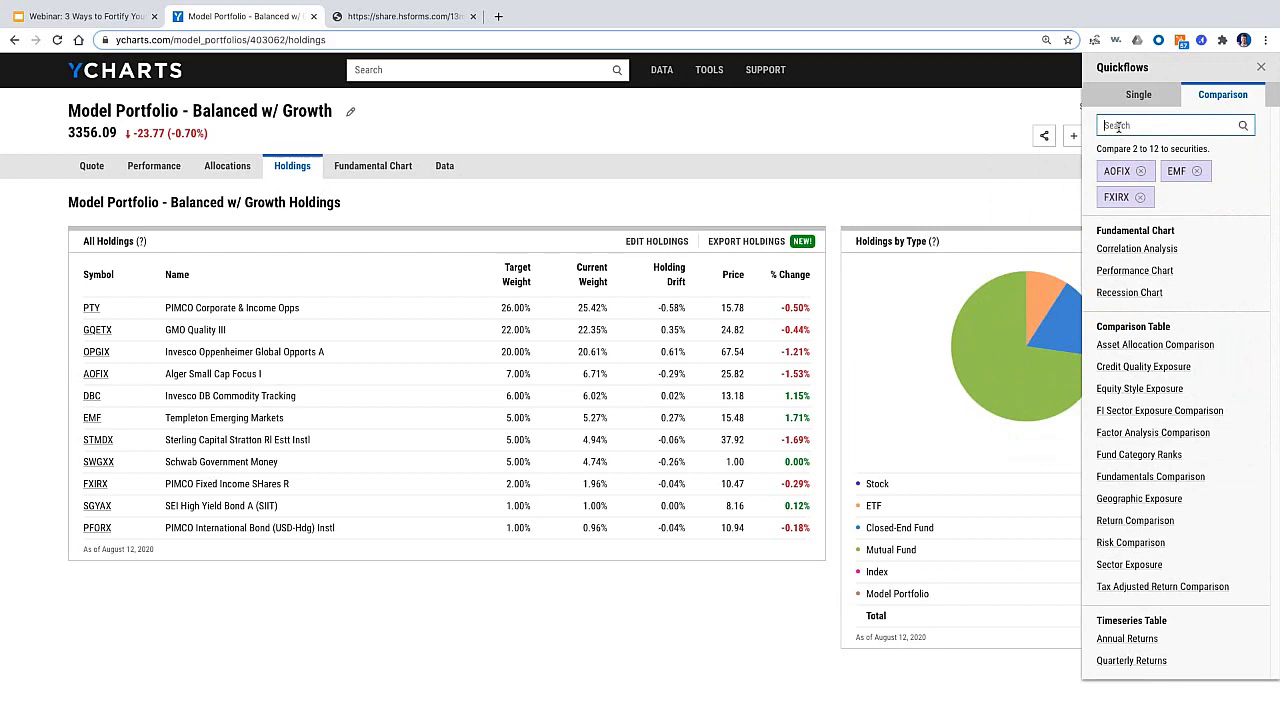
{"action": "type", "text": "pforx"}
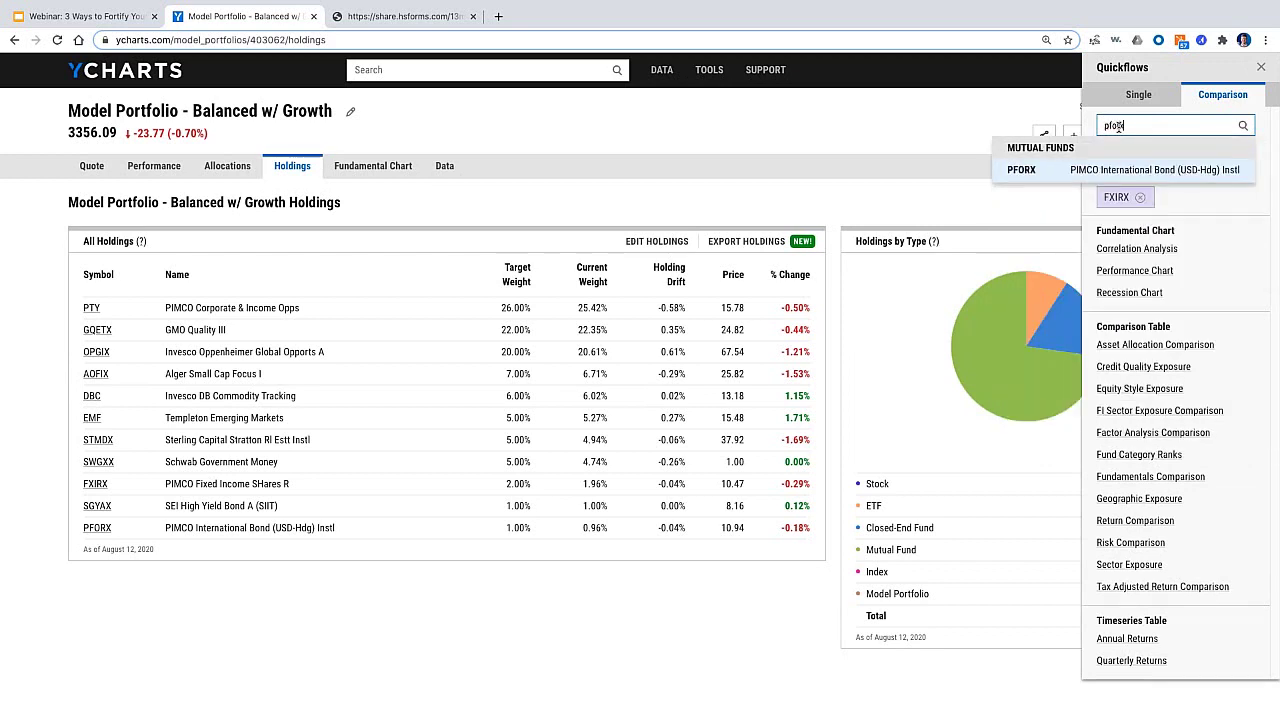
{"action": "key", "text": "Return"}
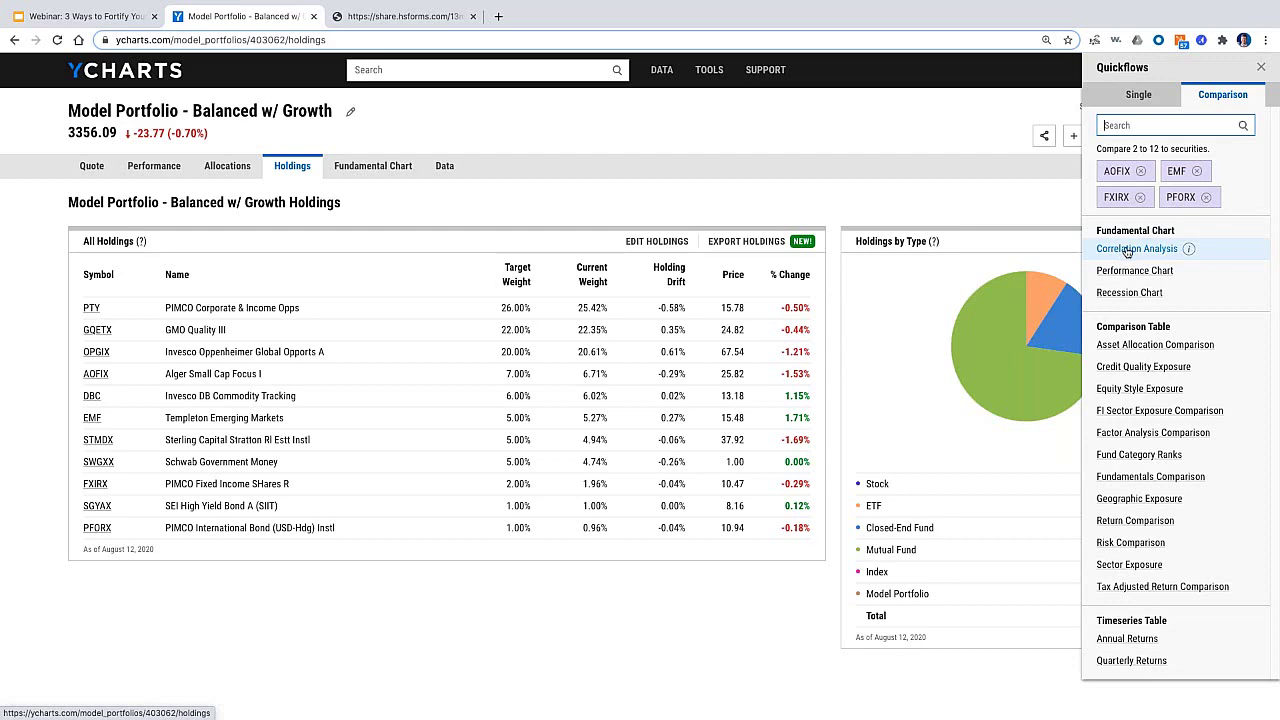
Run the Correlation Analysis on the four funds and browse each fund's correlations, switching the chart range to 1 year
{"action": "left_click", "coordinate": [1125, 254]}
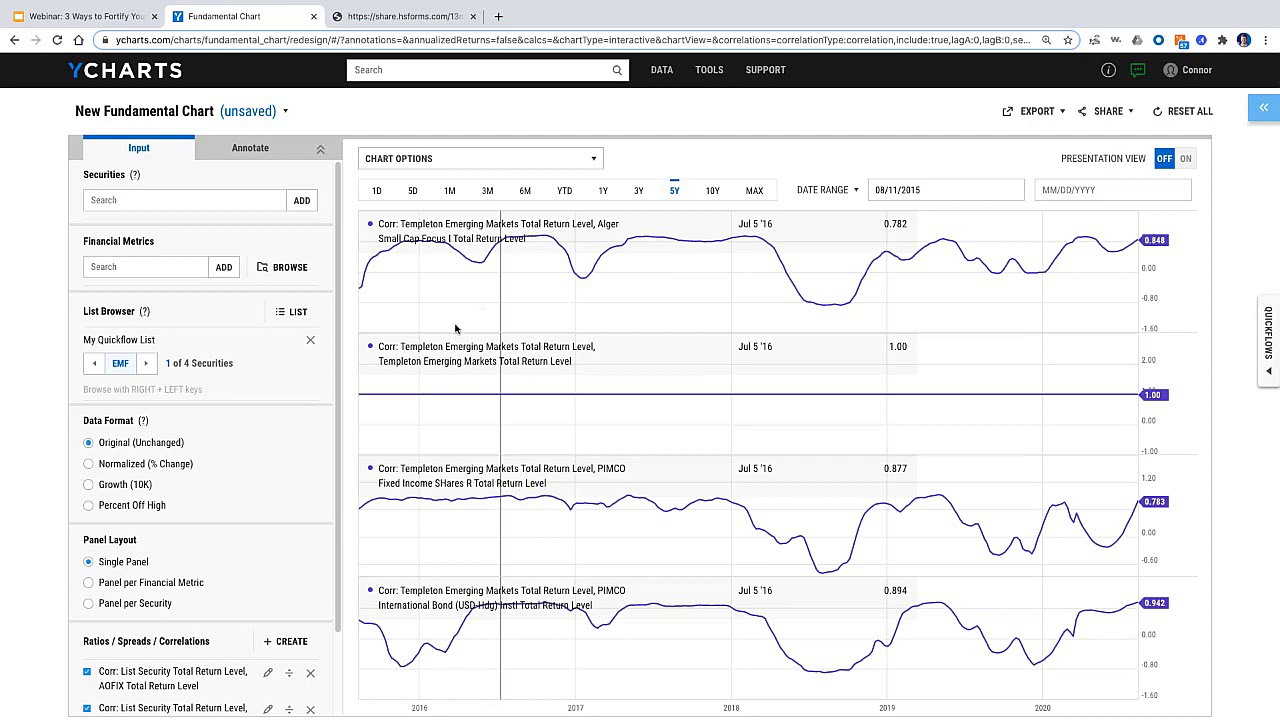
{"action": "left_click", "coordinate": [148, 366]}
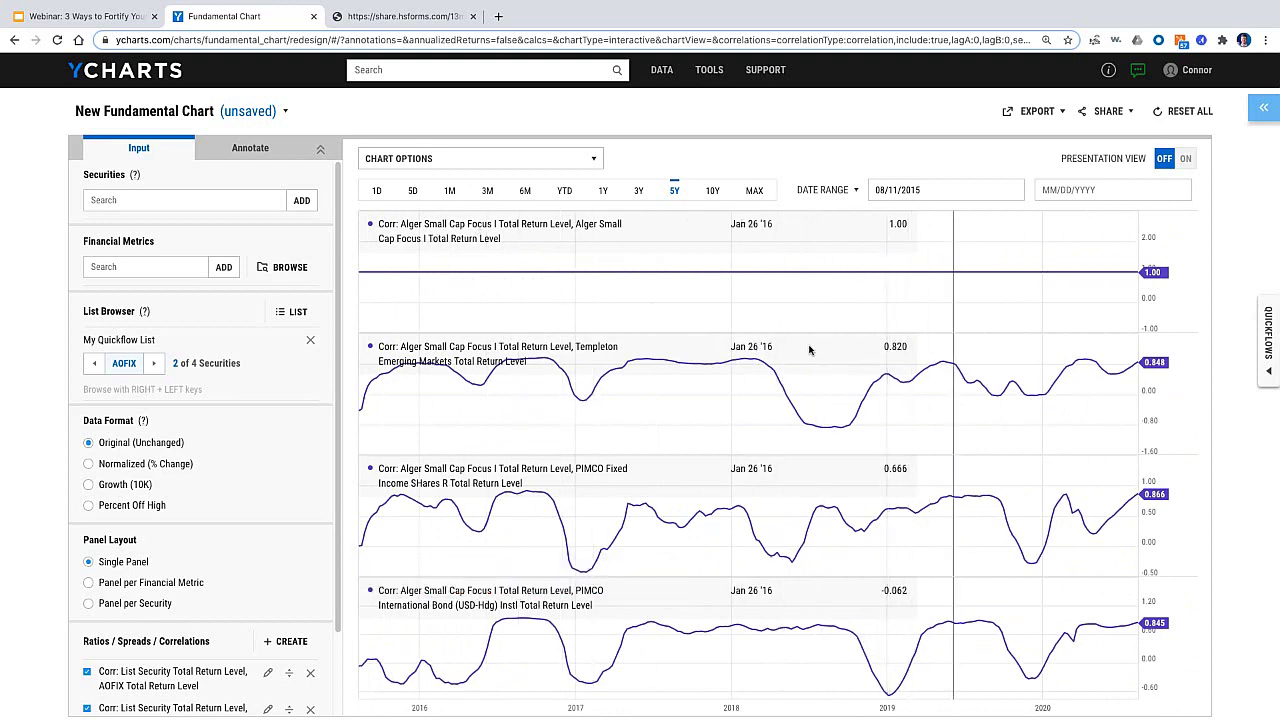
{"action": "left_click", "coordinate": [603, 191]}
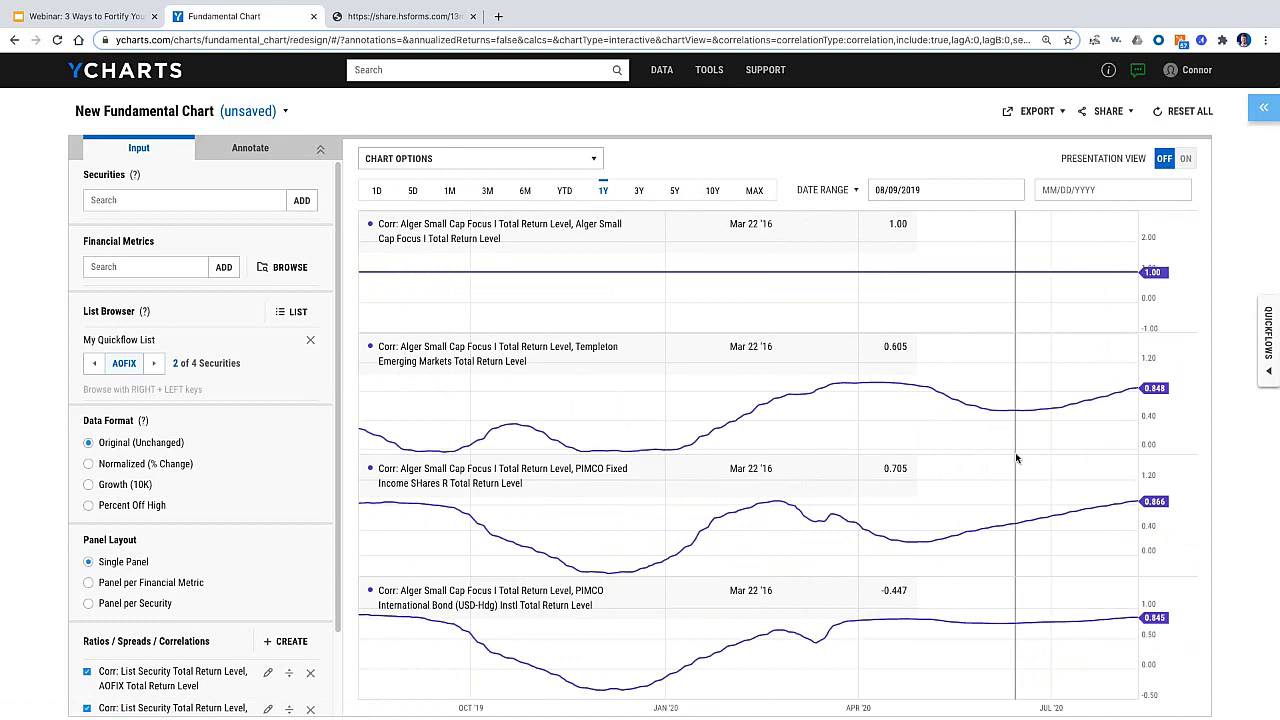
{"action": "left_click", "coordinate": [157, 365]}
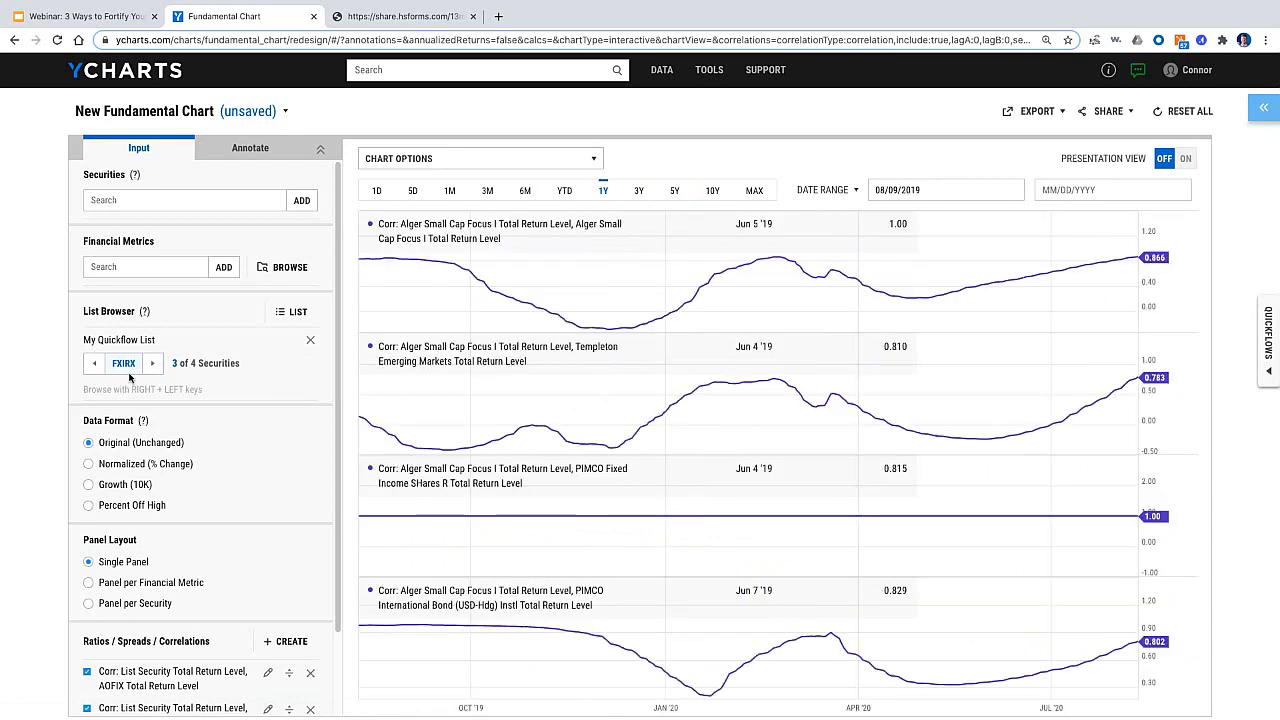
{"action": "left_click", "coordinate": [147, 366]}
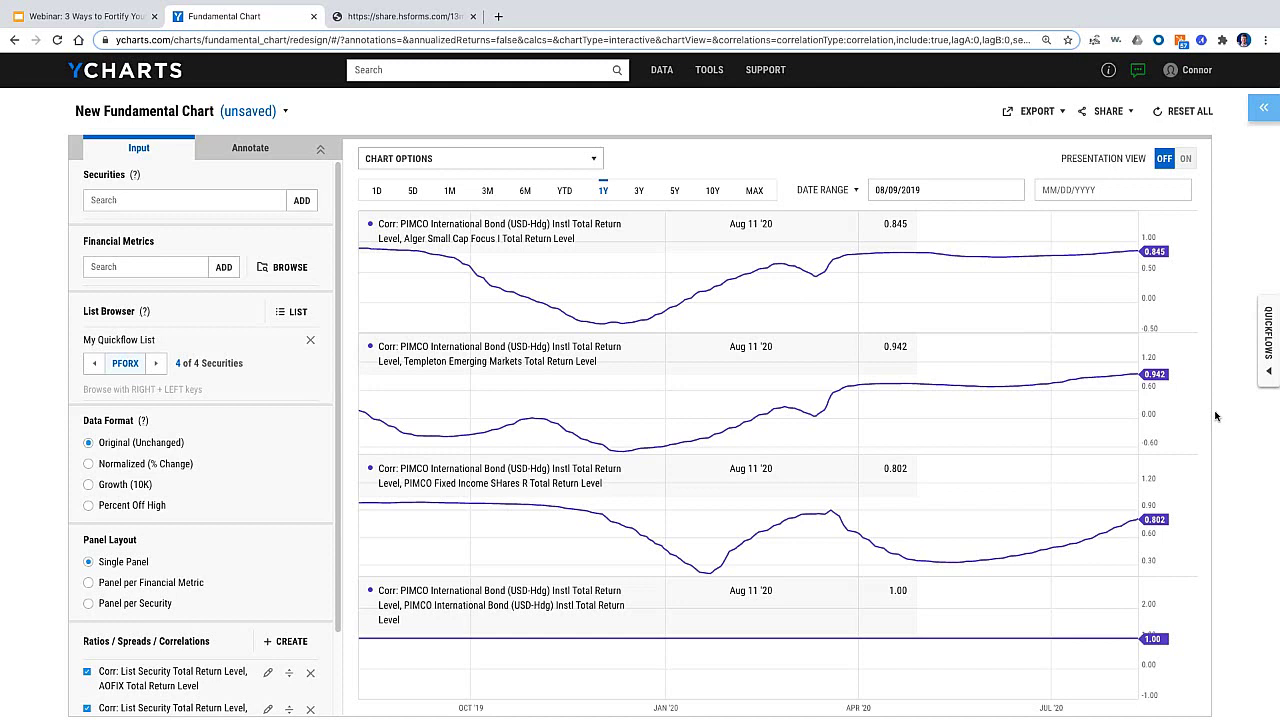
Reset the Fundamental Chart and clear all four funds from the Quickflows comparison list
{"action": "left_click", "coordinate": [1190, 117]}
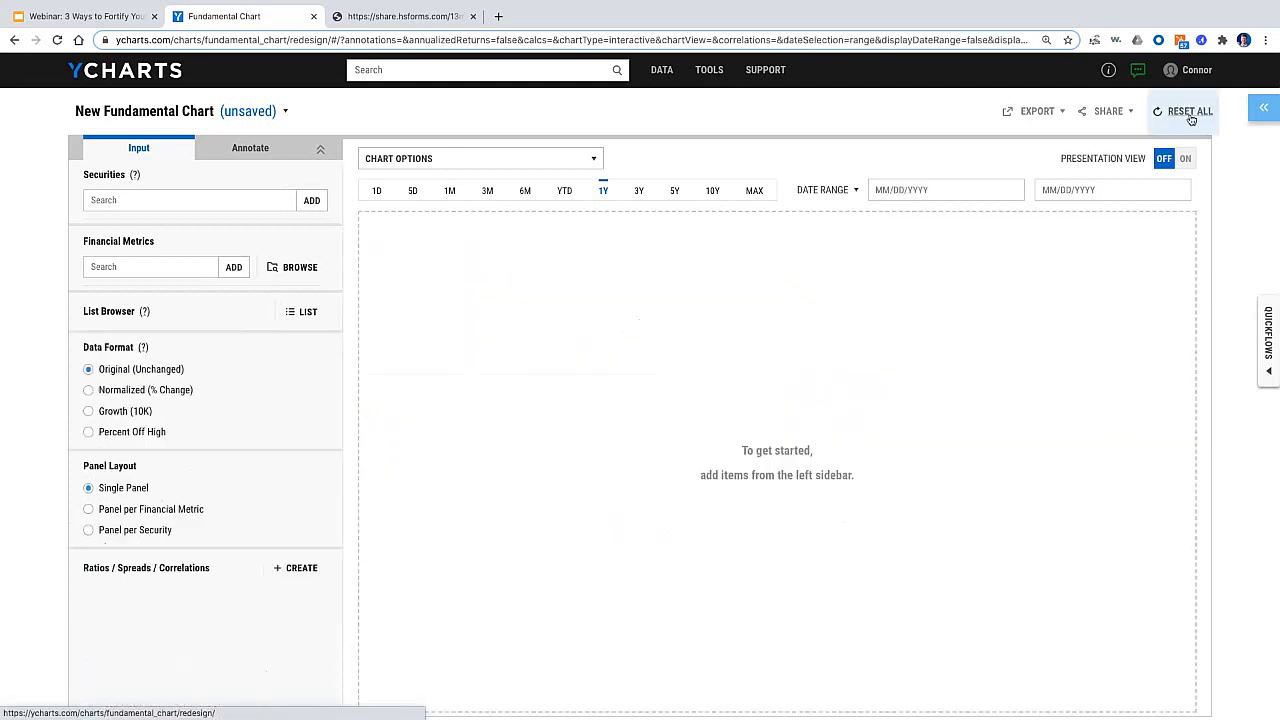
{"action": "left_click", "coordinate": [1267, 340]}
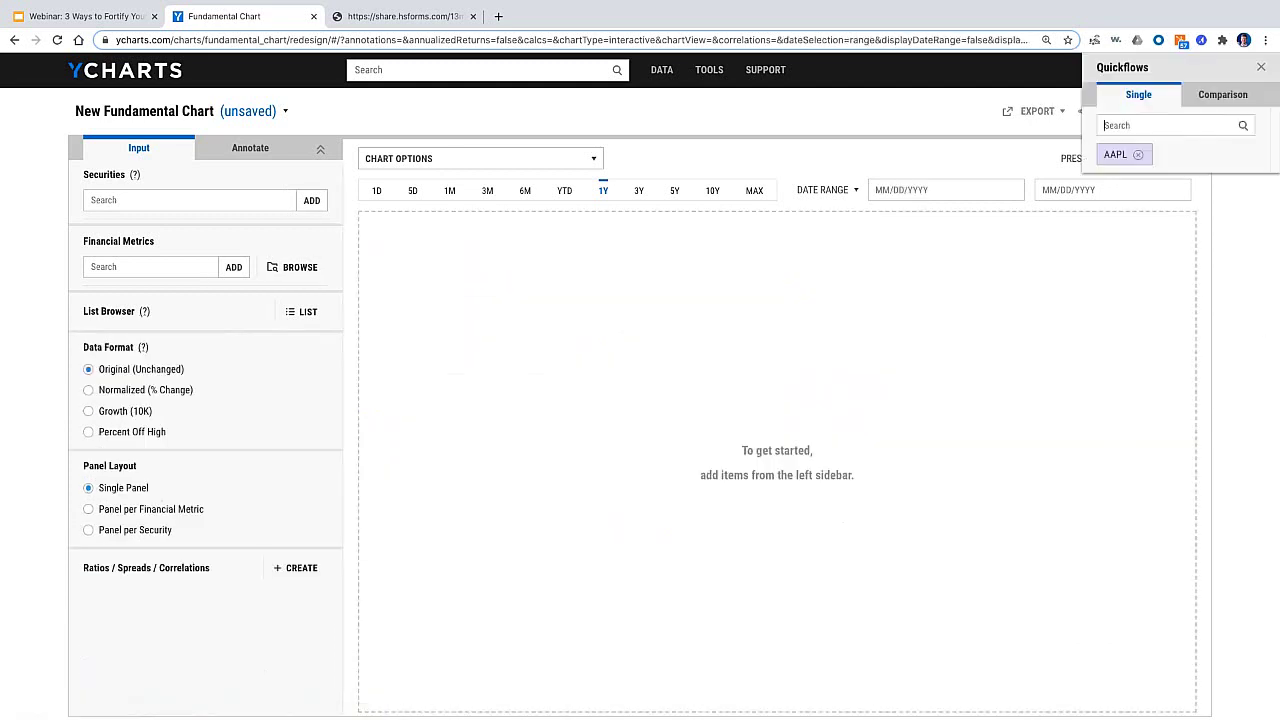
{"action": "left_click", "coordinate": [1215, 93]}
{"action": "left_click", "coordinate": [1139, 173]}
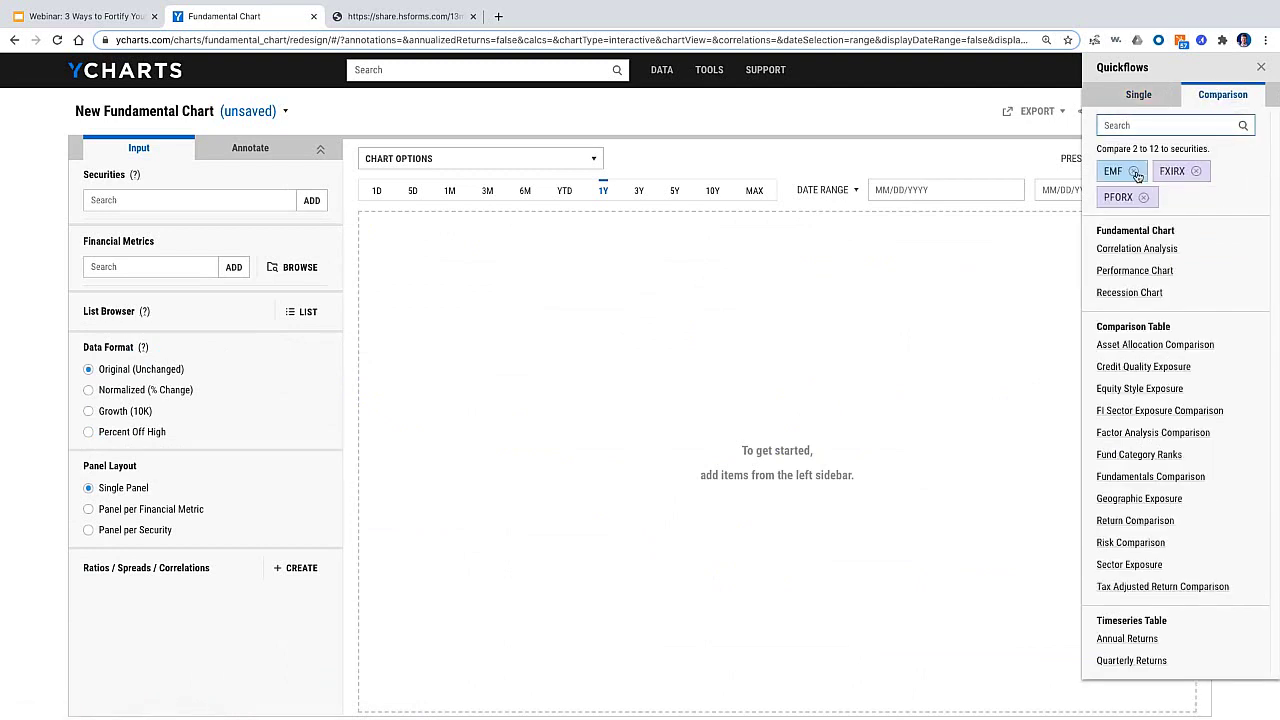
{"action": "left_click", "coordinate": [1137, 173]}
{"action": "left_click", "coordinate": [1137, 173]}
{"action": "left_click", "coordinate": [1137, 173]}
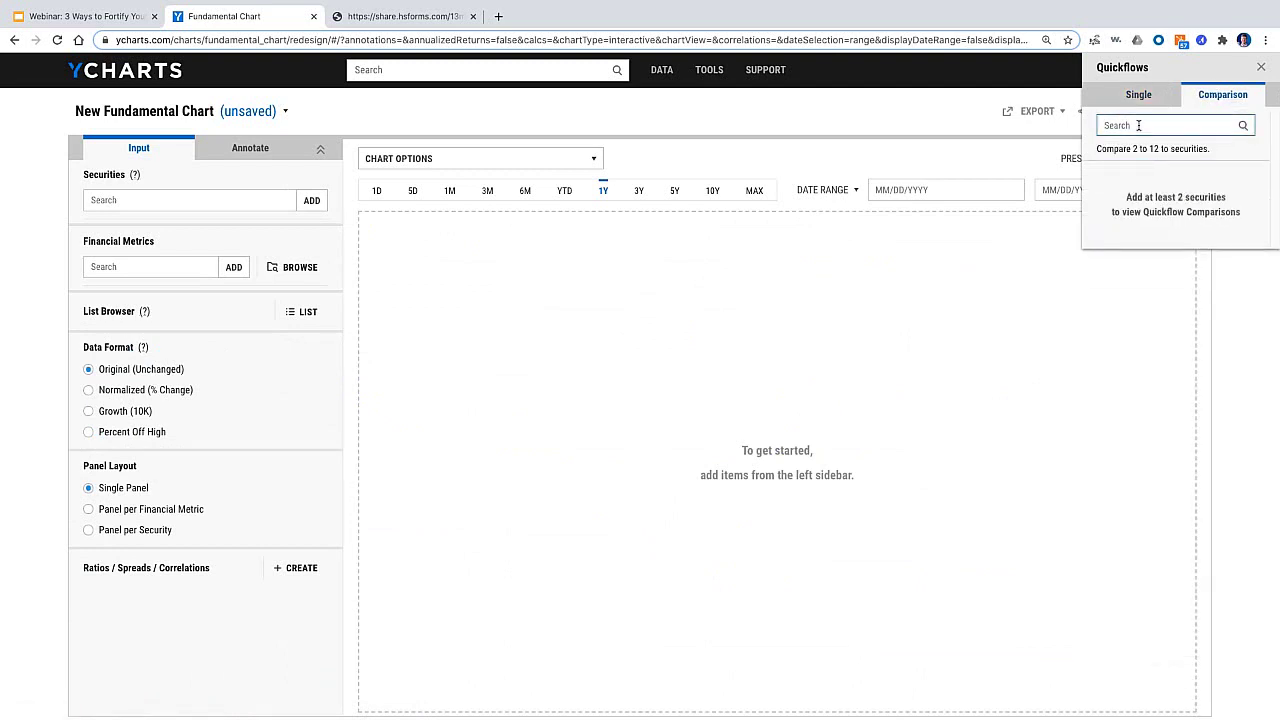
Add the model portfolio Balanced w/ Growth (P:403062) plus SPY, DIA and QQQ to the Quickflows comparison
{"action": "type", "text": "balanc"}
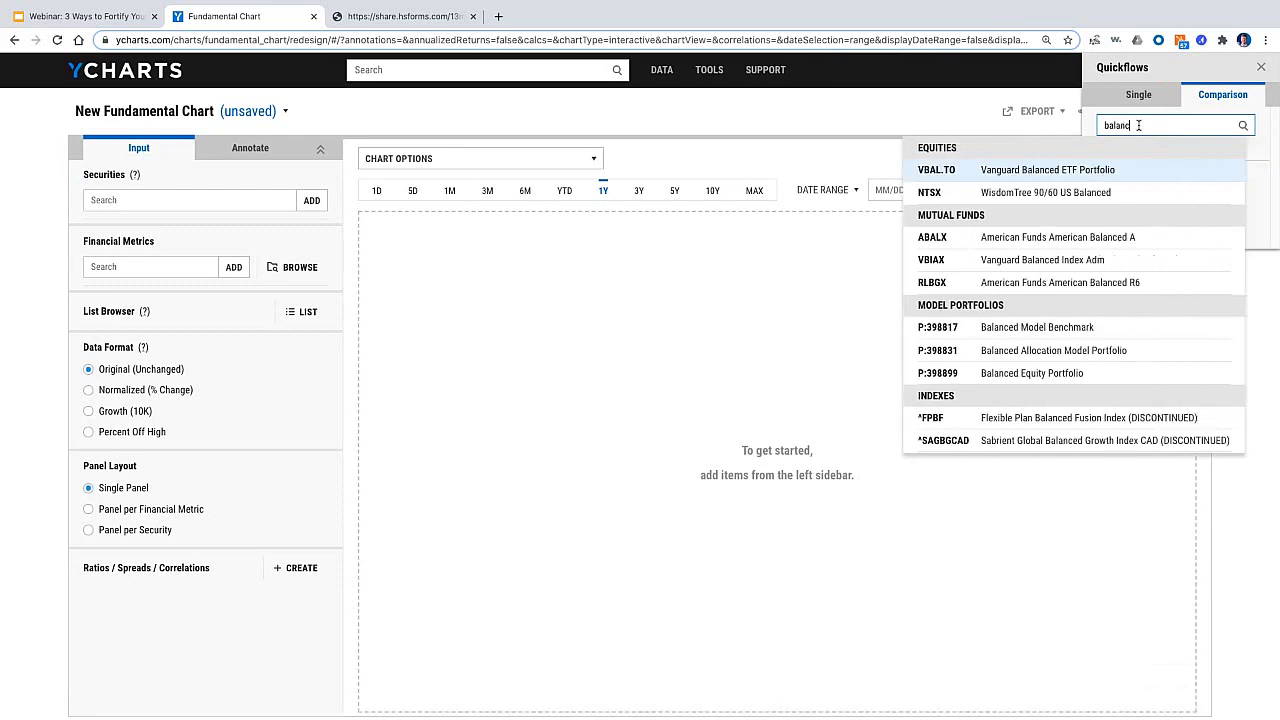
{"action": "type", "text": "ed w/ grow"}
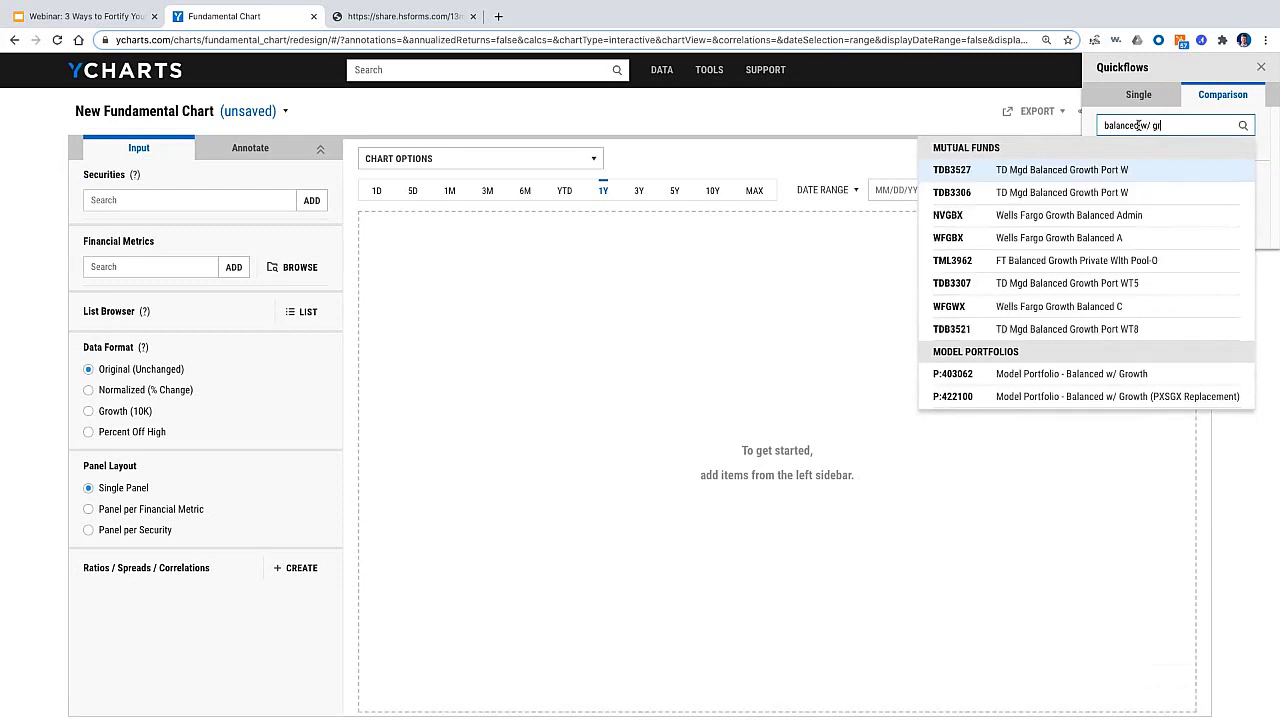
{"action": "left_click", "coordinate": [1116, 374]}
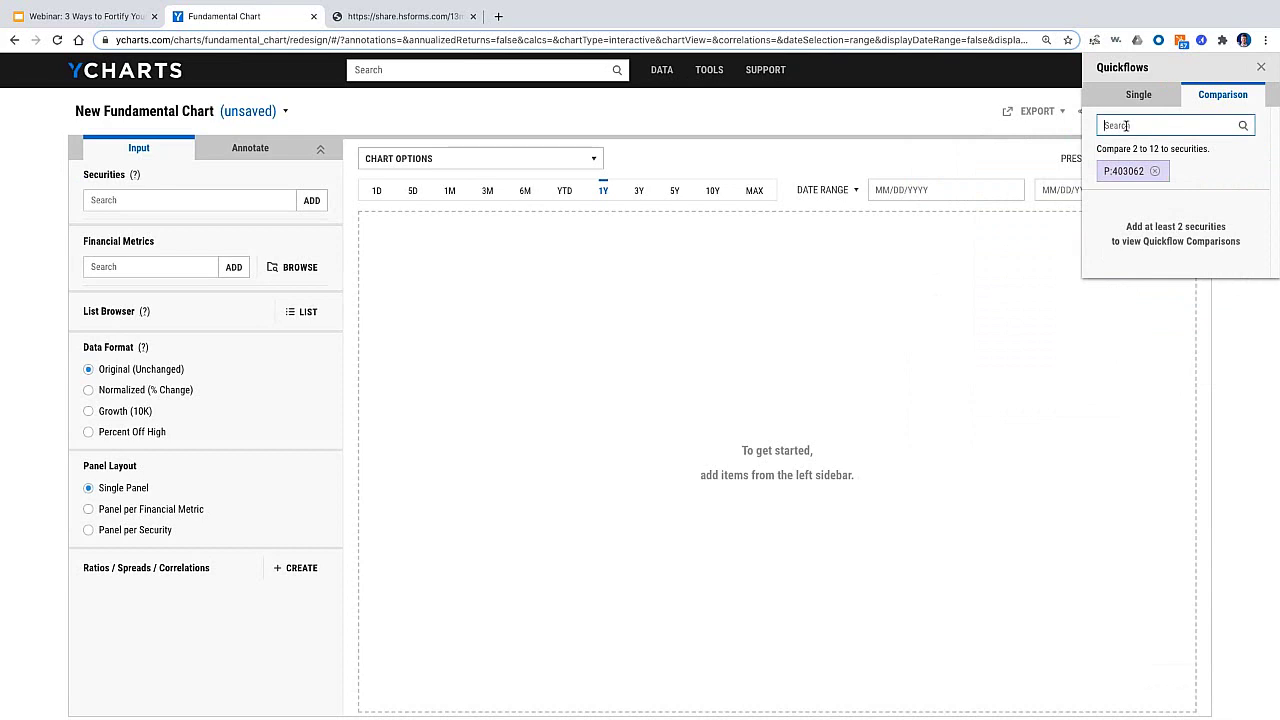
{"action": "type", "text": "spy"}
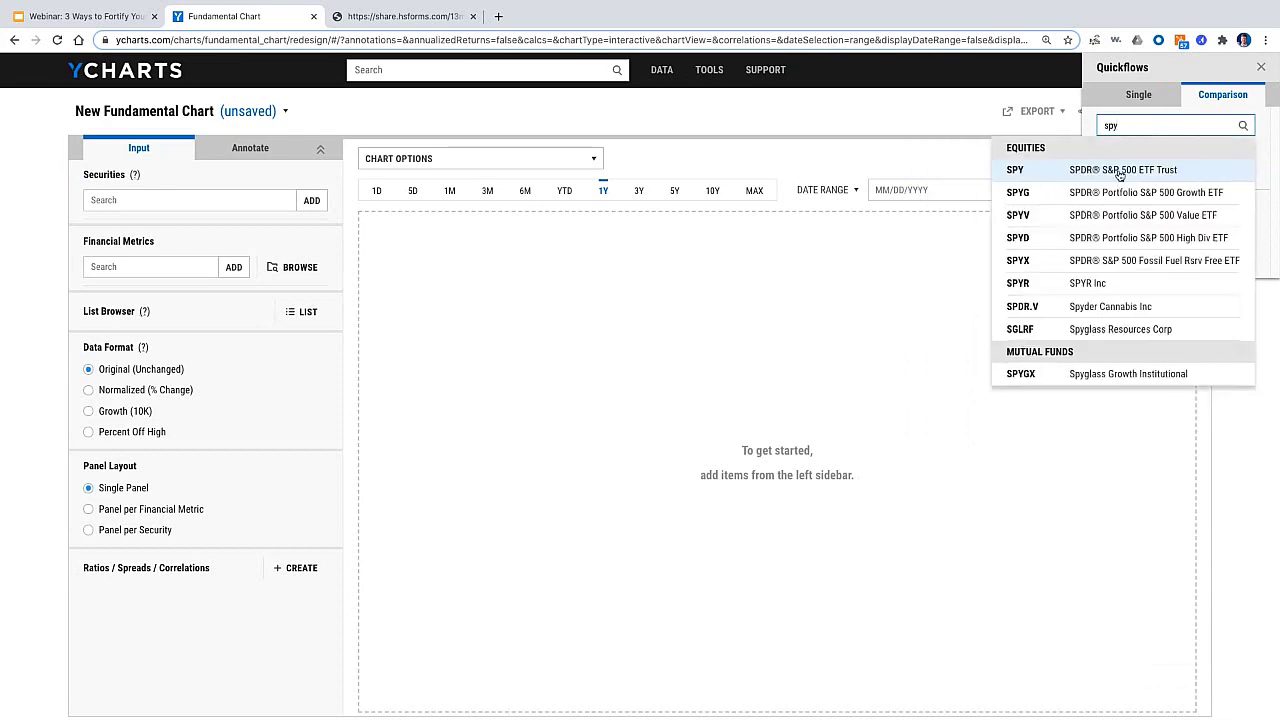
{"action": "left_click", "coordinate": [1119, 173]}
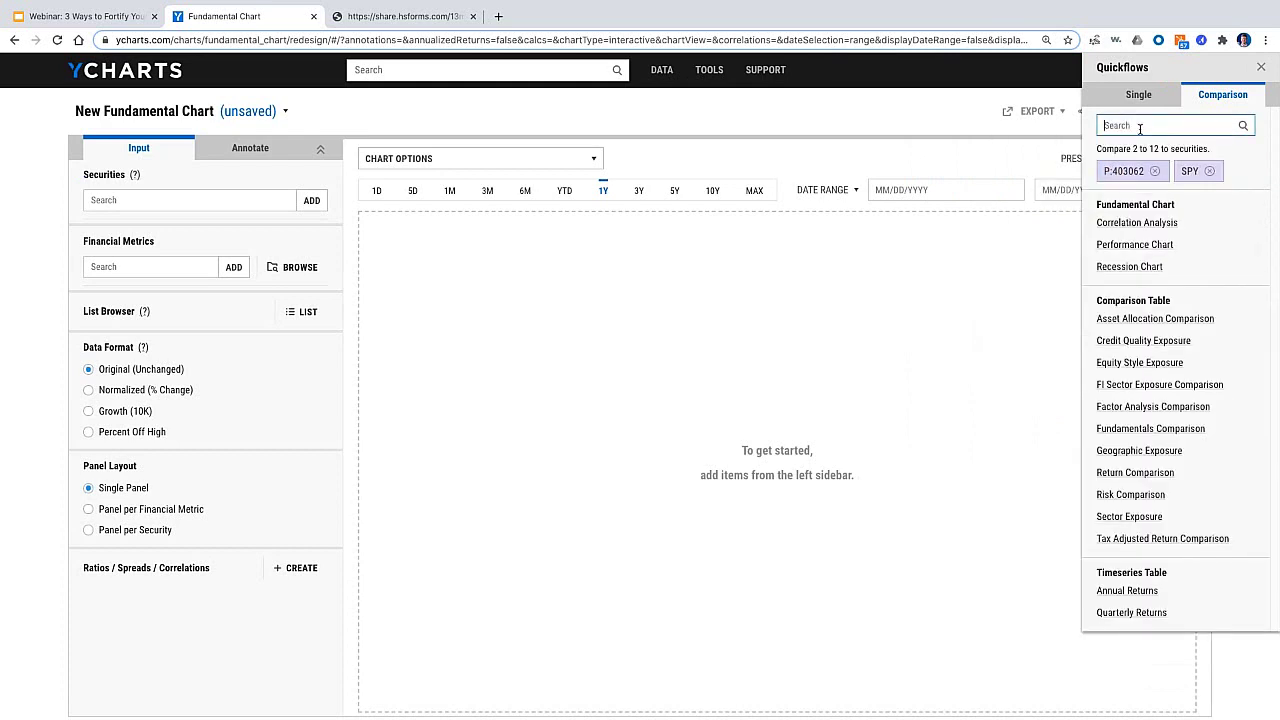
{"action": "type", "text": "dia"}
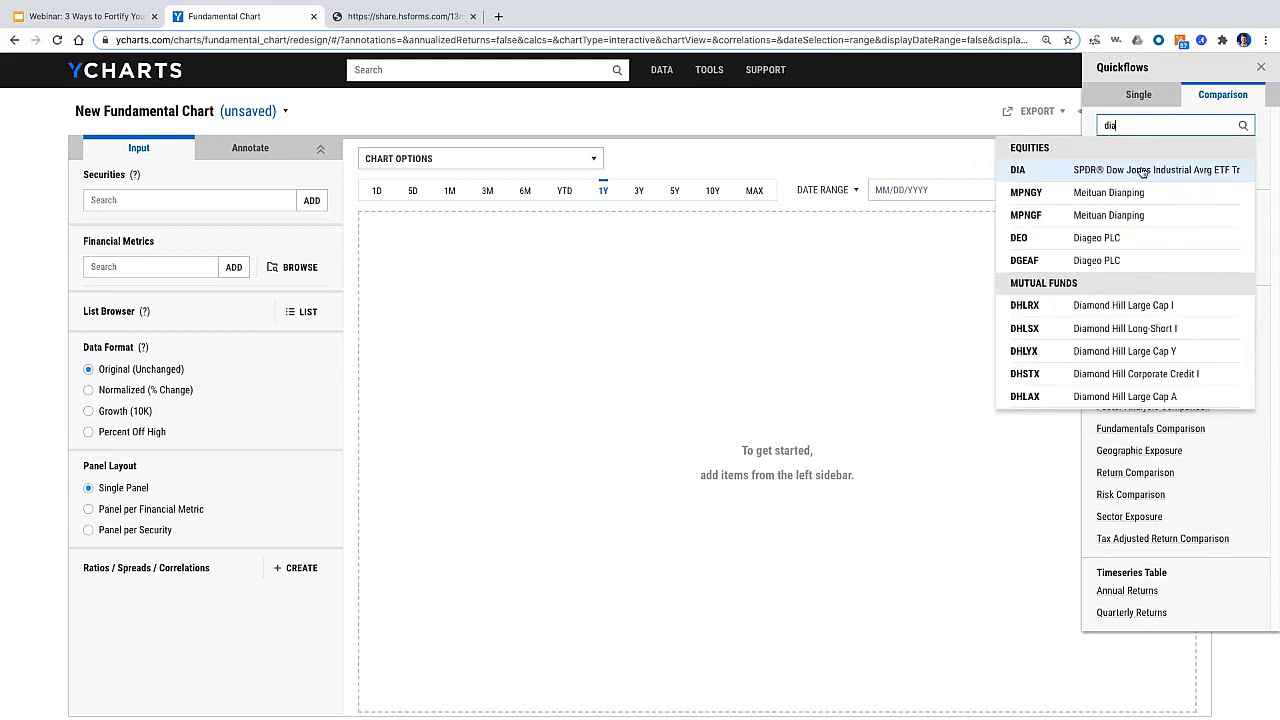
{"action": "left_click", "coordinate": [1142, 173]}
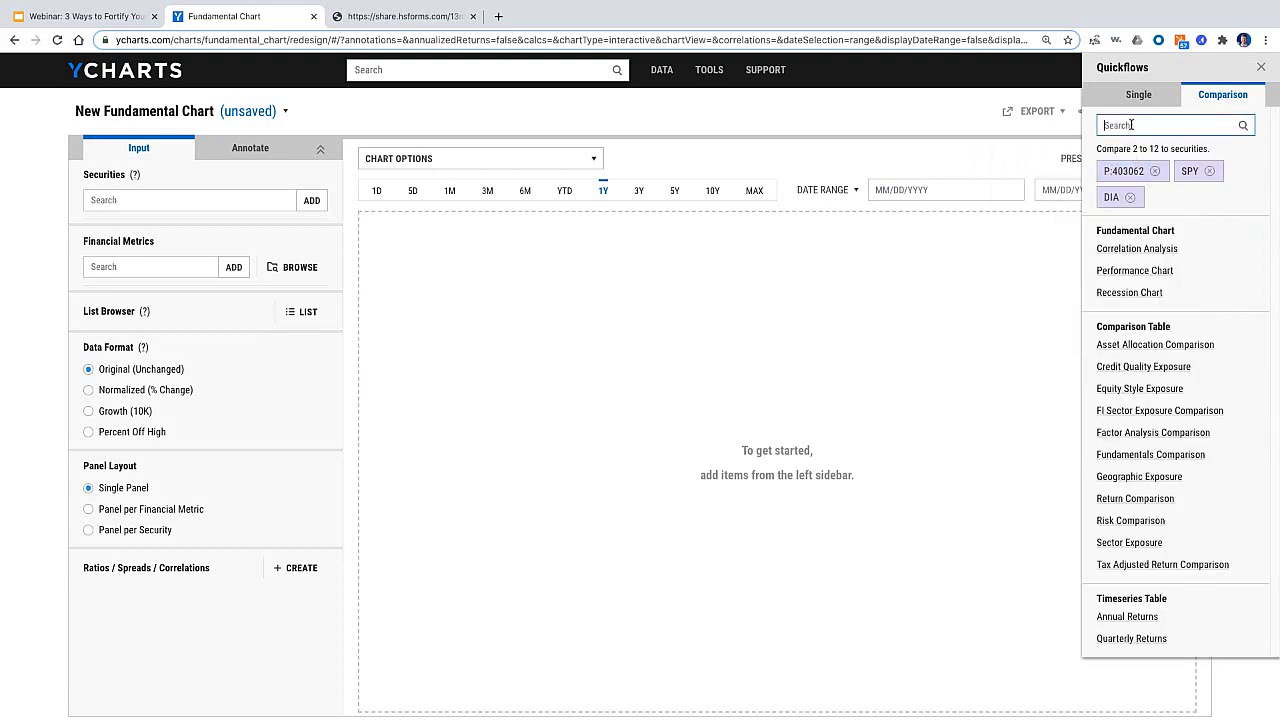
{"action": "type", "text": "qqq"}
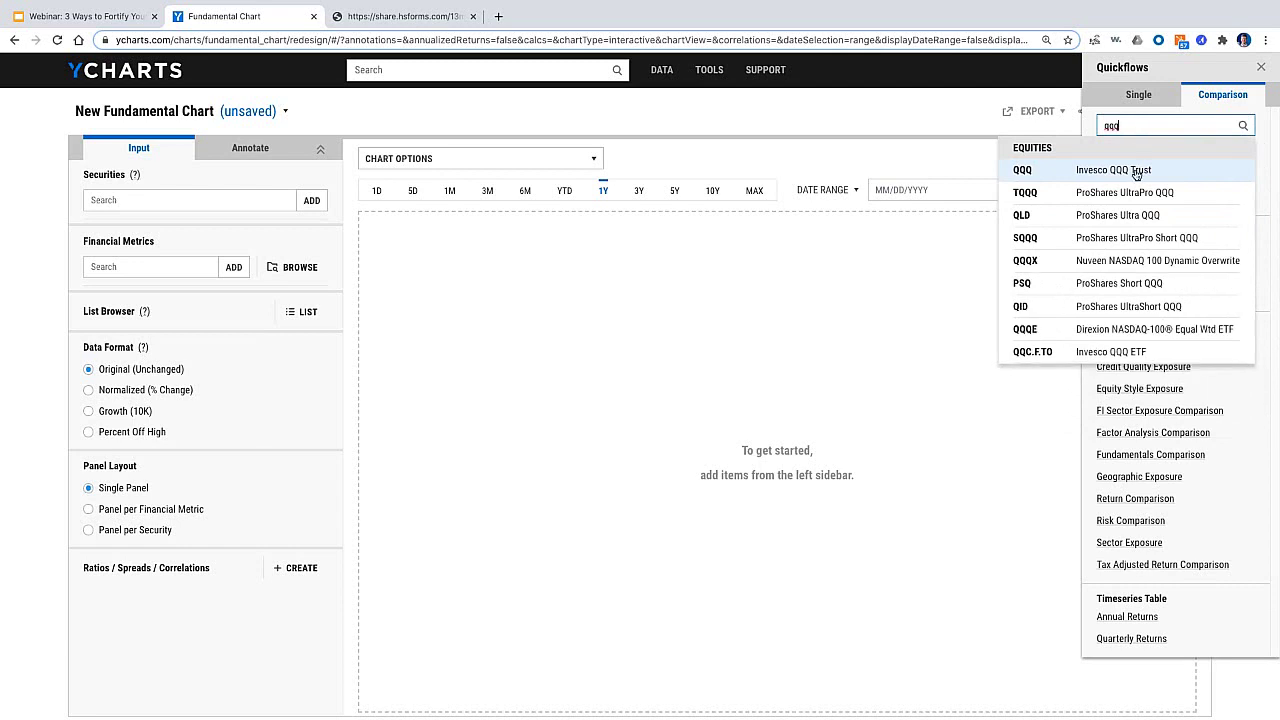
{"action": "left_click", "coordinate": [1136, 175]}
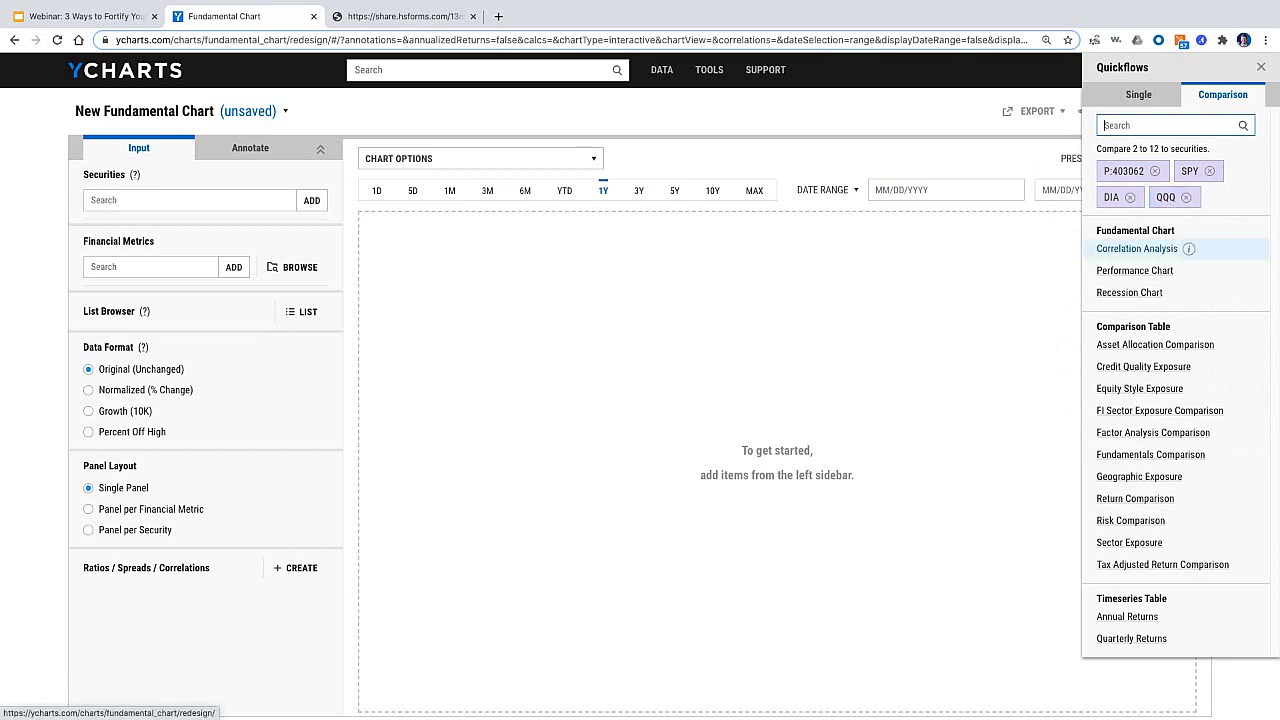
Run the Correlation Analysis on the comparison list and browse through its securities to the model portfolio P:403062
{"action": "left_click", "coordinate": [1138, 249]}
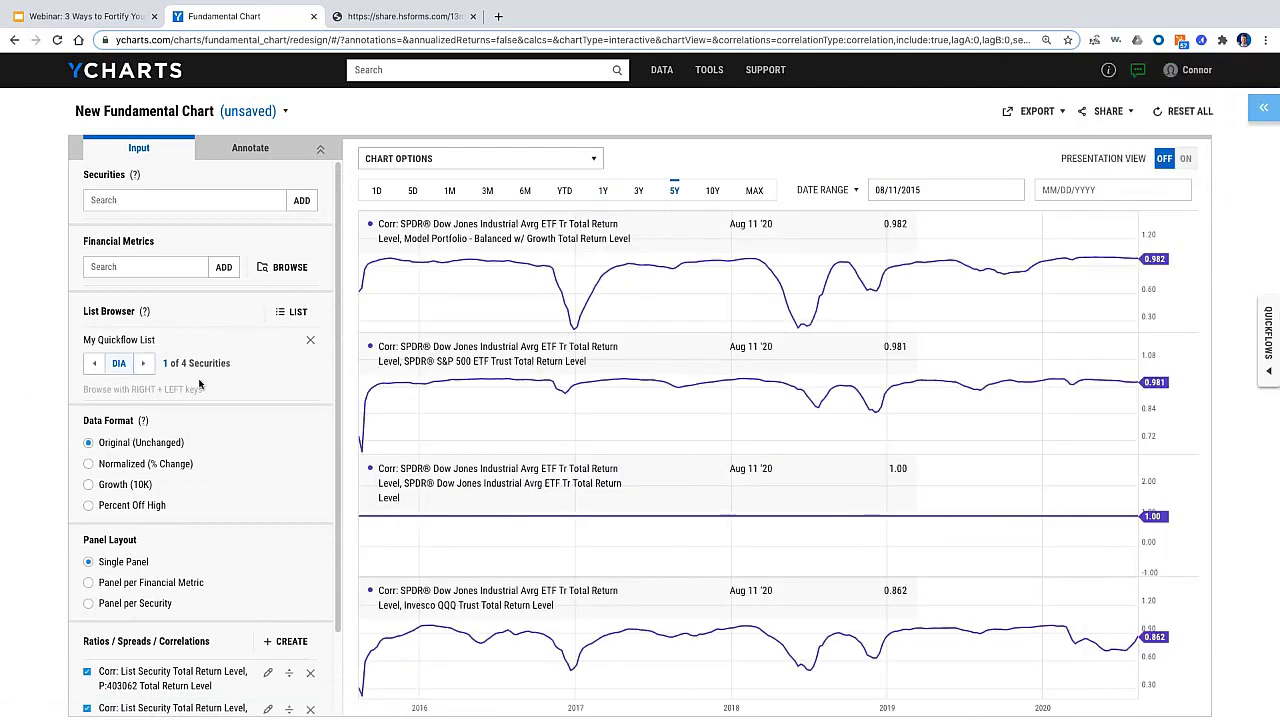
{"action": "left_click", "coordinate": [145, 366]}
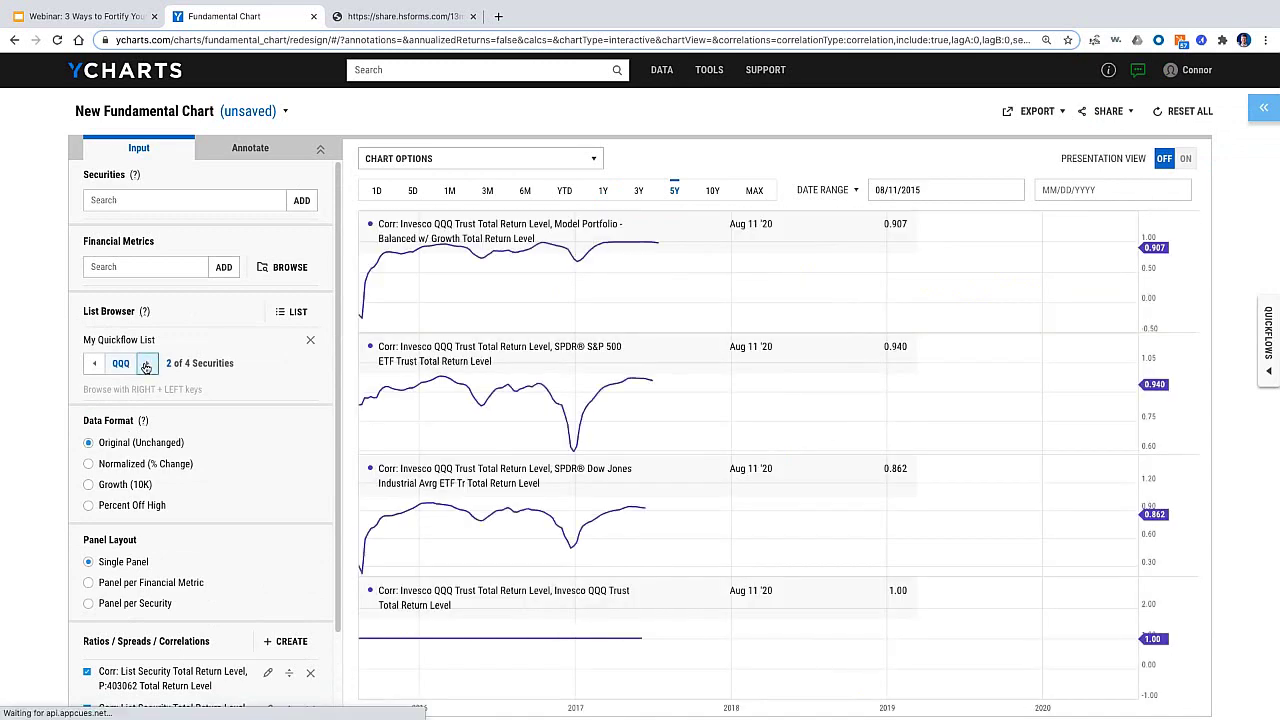
{"action": "left_click", "coordinate": [145, 366]}
{"action": "left_click", "coordinate": [145, 366]}
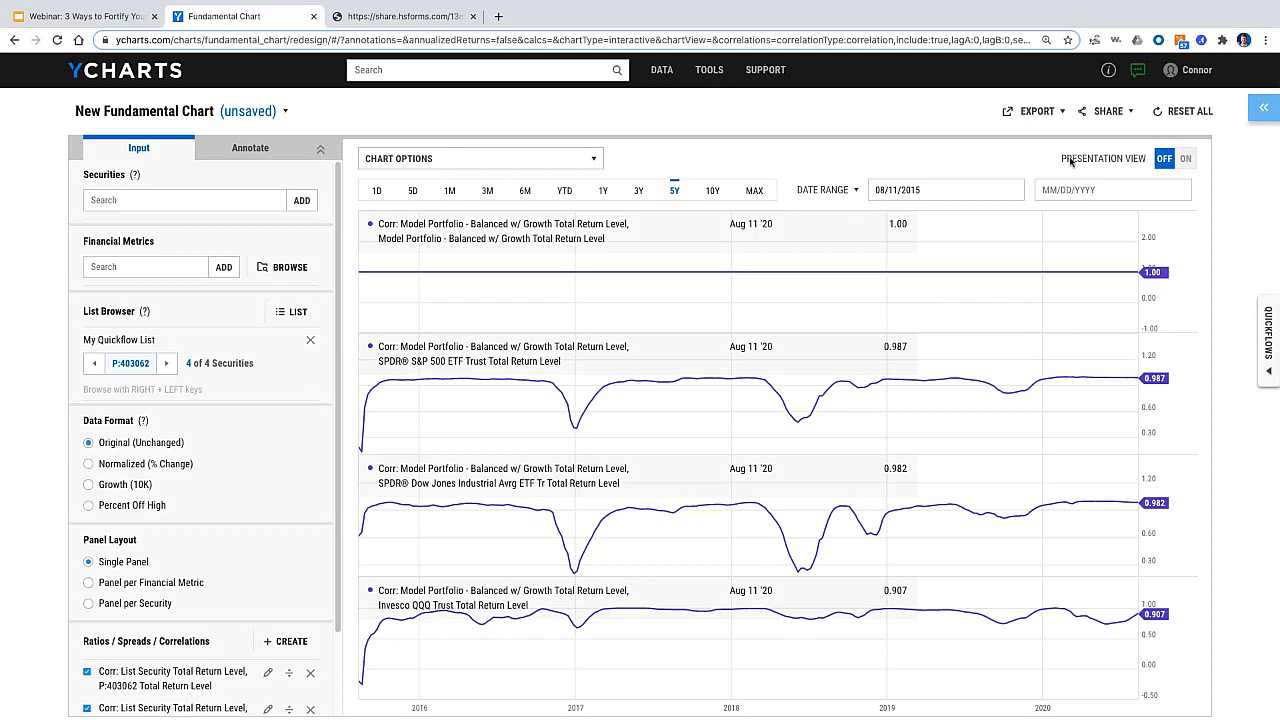
Turn on the presentation view and set the chart size to Medium (850 px wide)
{"action": "left_click", "coordinate": [1187, 160]}
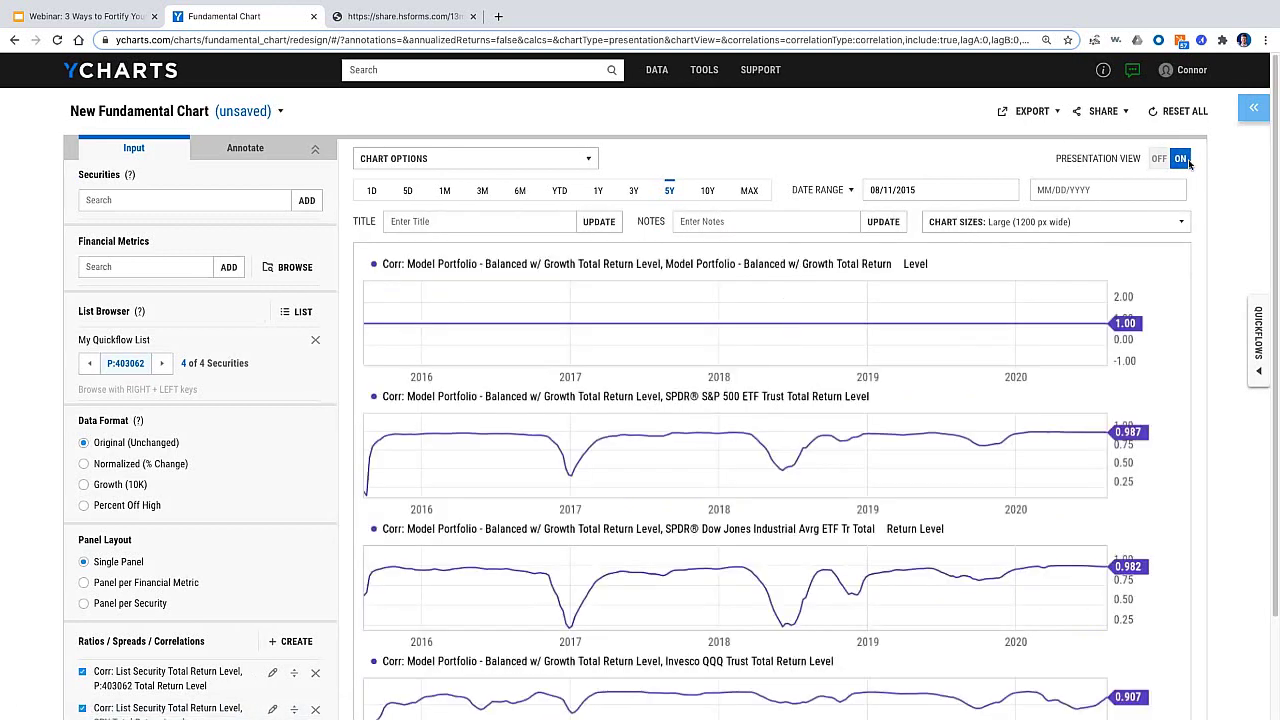
{"action": "left_click", "coordinate": [1120, 221]}
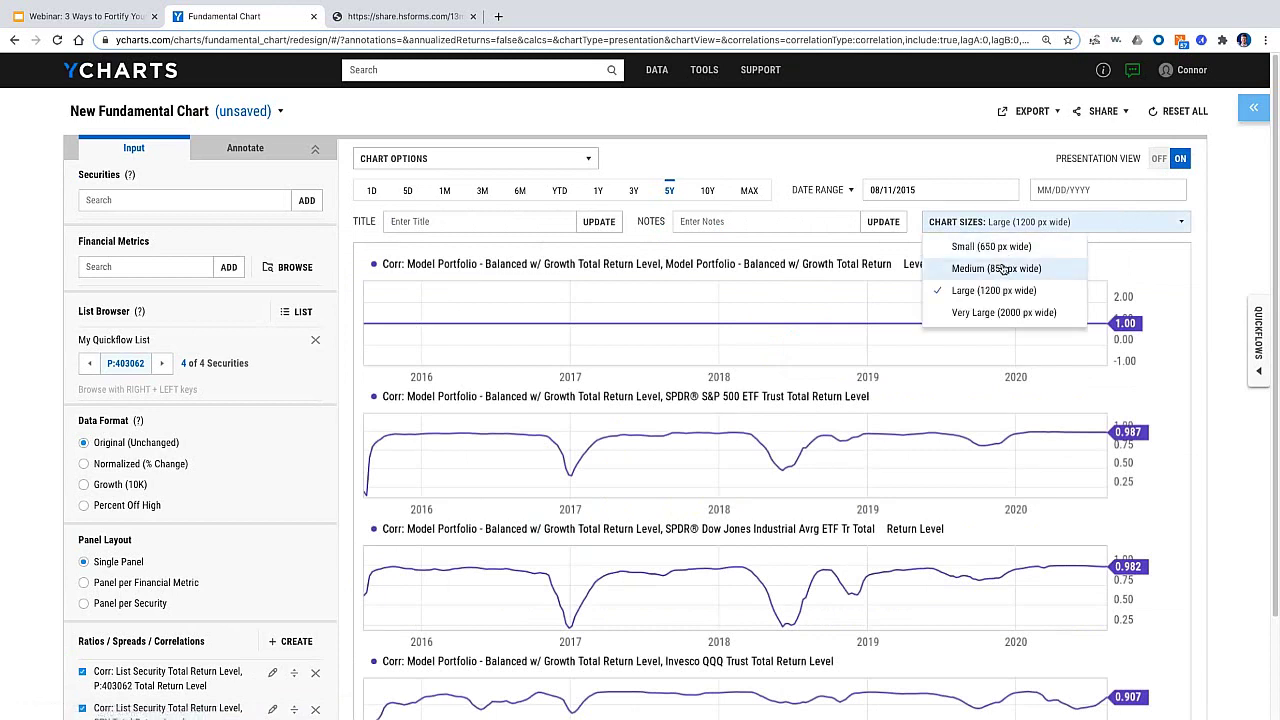
{"action": "left_click", "coordinate": [1000, 268]}
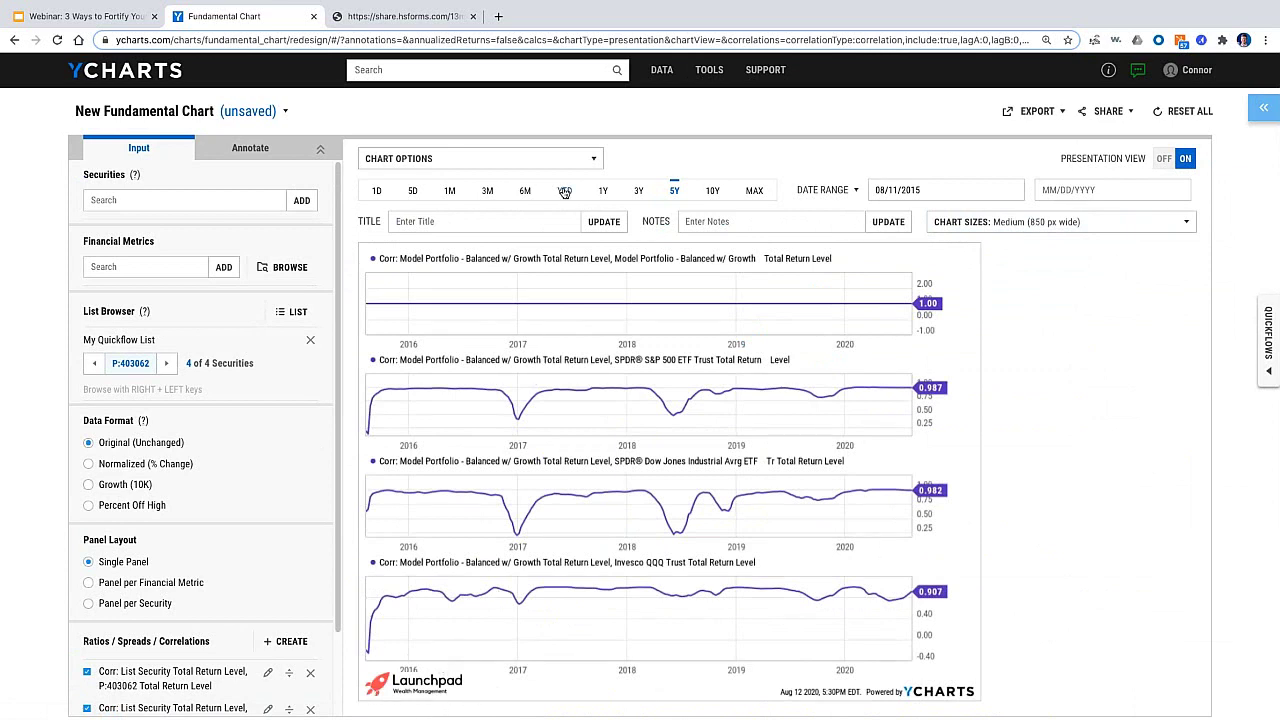
Enable the chart options Show Custom Colors and Show Date Range for the correlation charts
{"action": "left_click", "coordinate": [408, 161]}
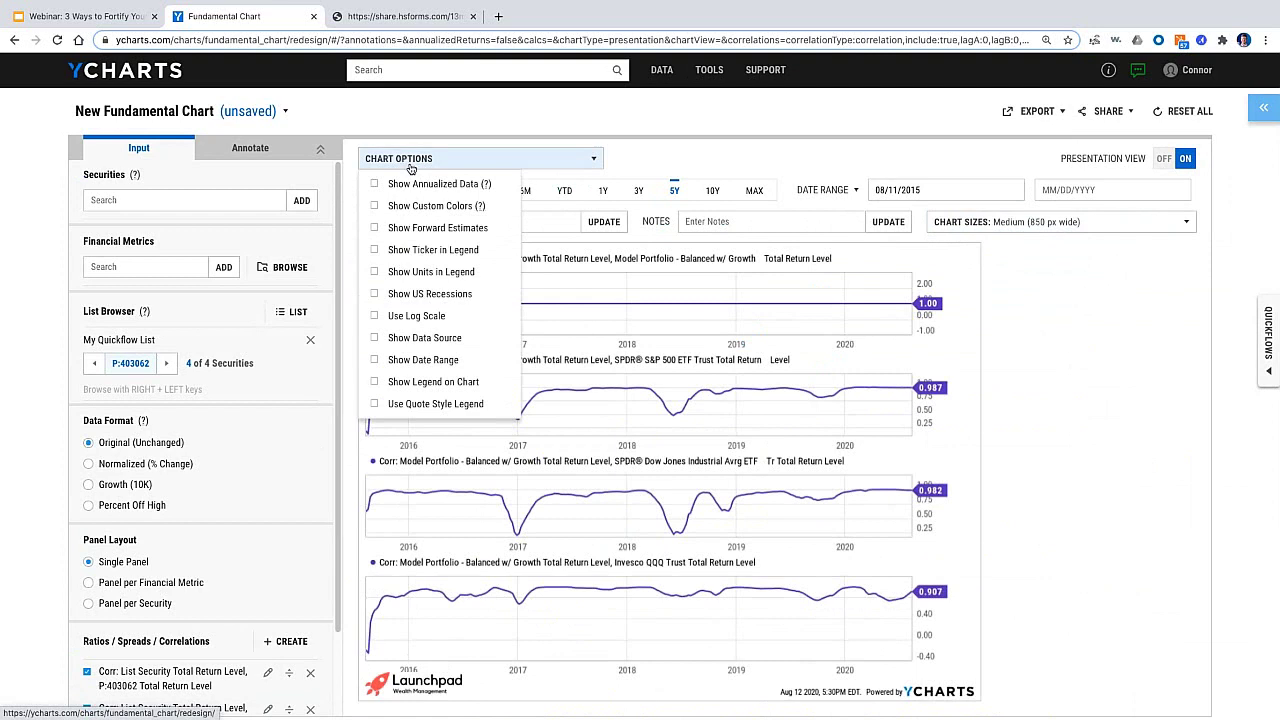
{"action": "left_click", "coordinate": [423, 206]}
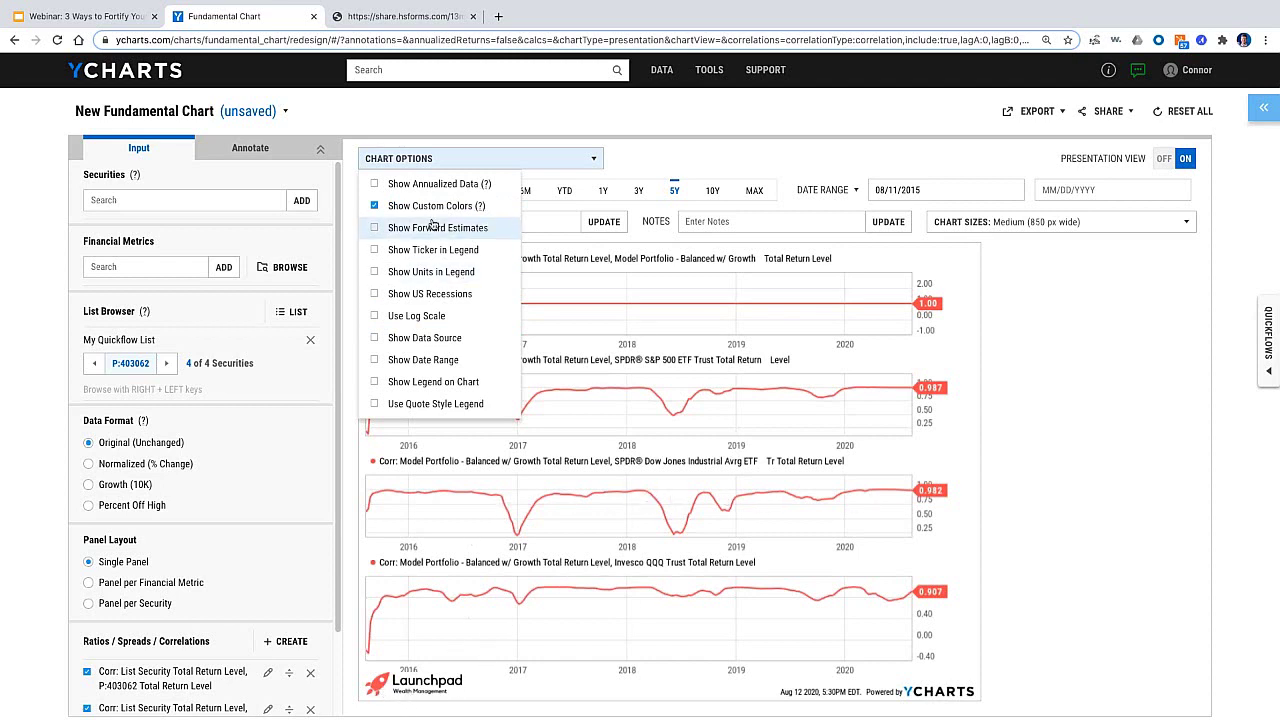
{"action": "left_click", "coordinate": [425, 360]}
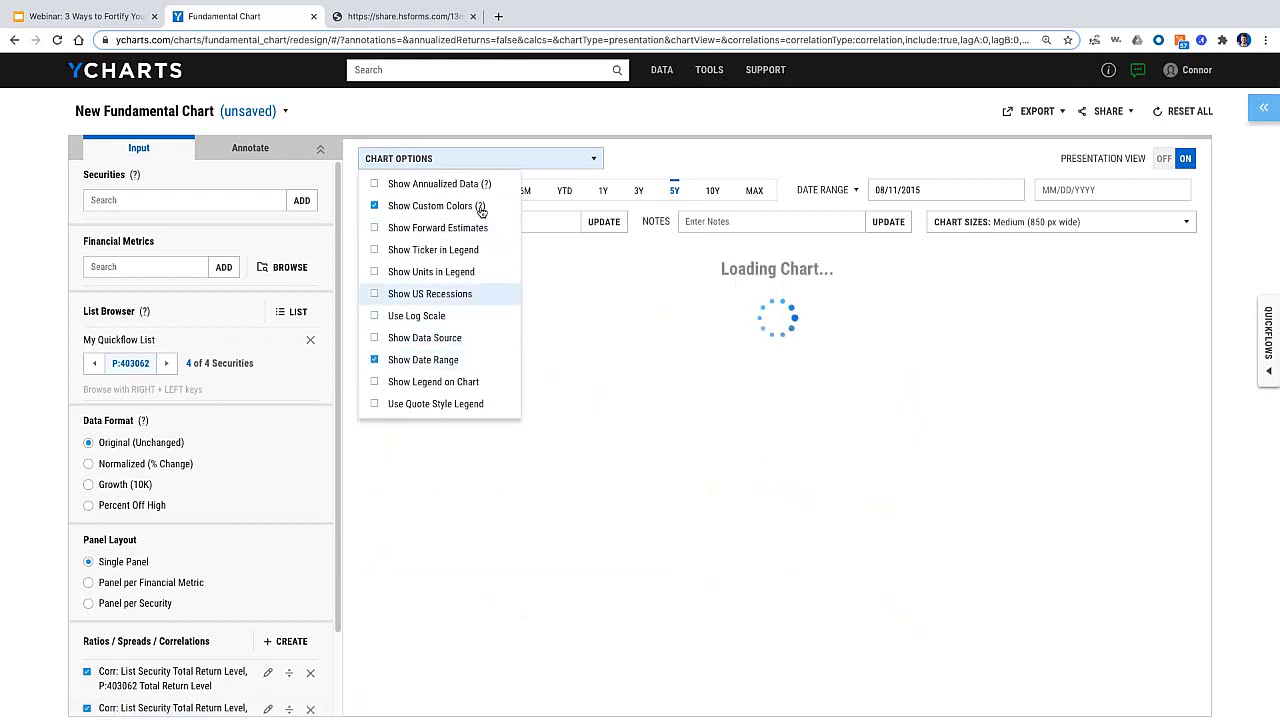
{"action": "left_click", "coordinate": [553, 160]}
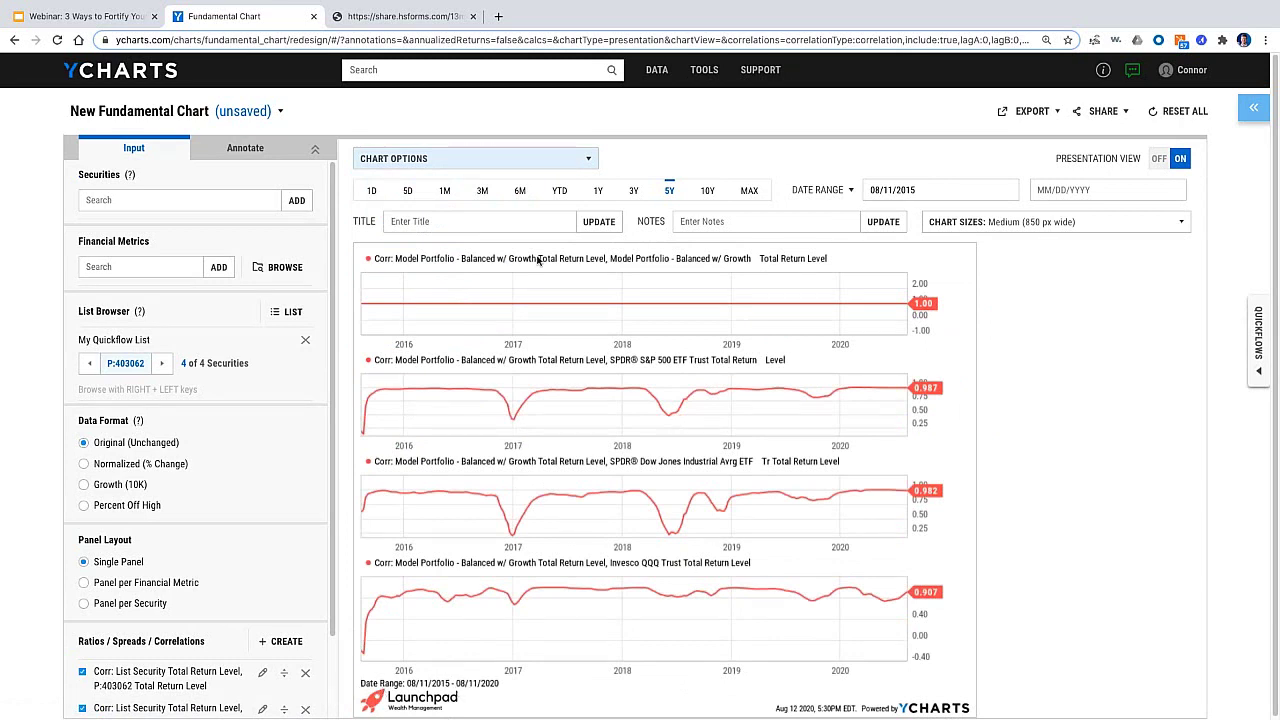
{"action": "left_click", "coordinate": [511, 164]}
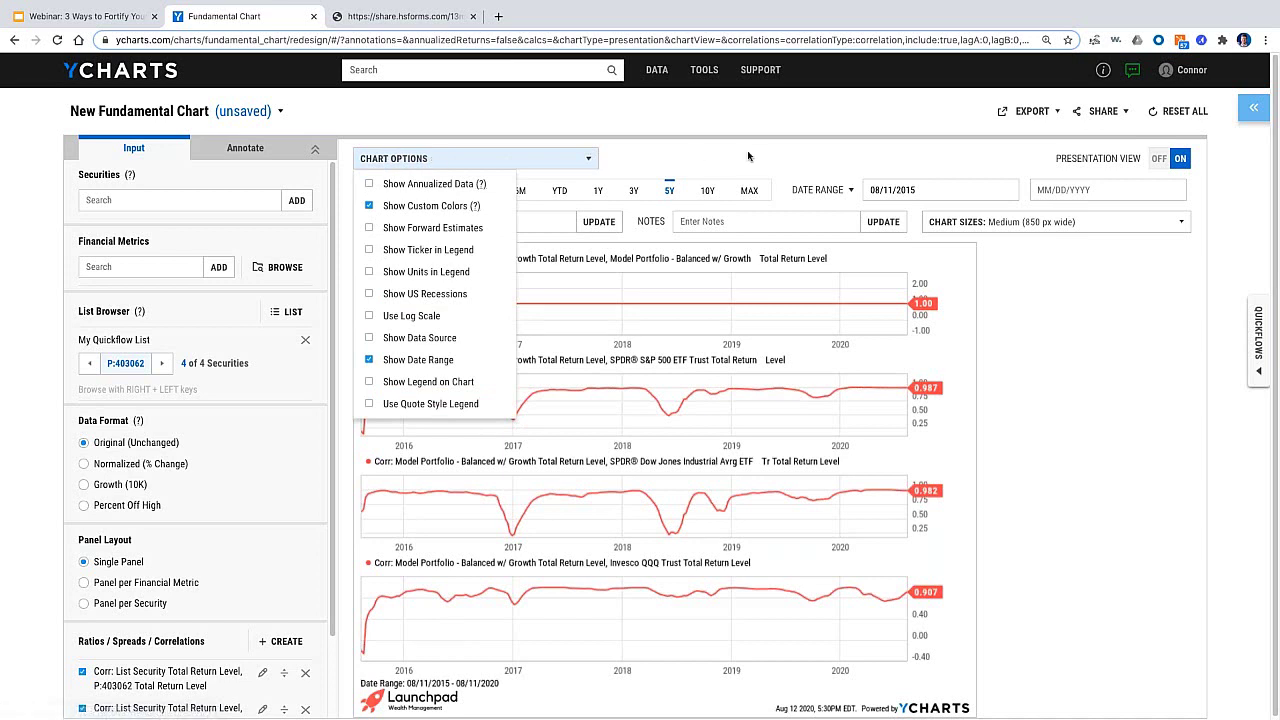
{"action": "left_click", "coordinate": [495, 158]}
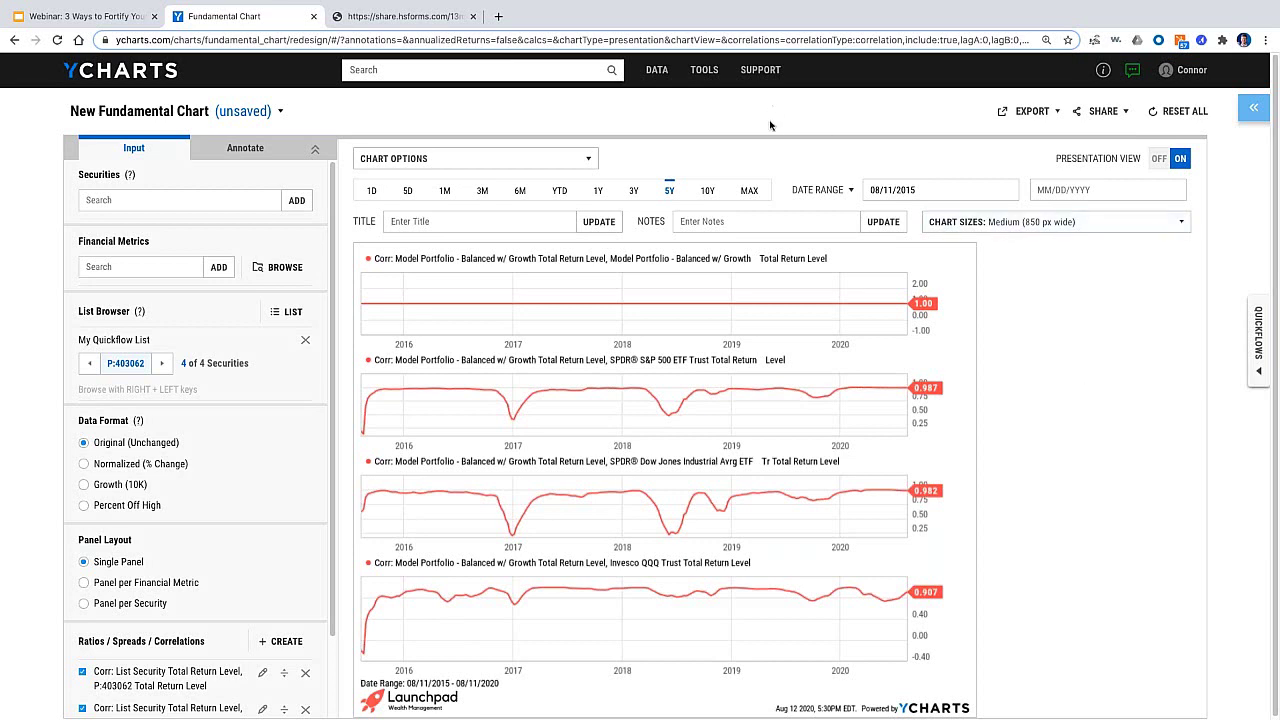
Open the collection of pre-built templates for the YCharts Excel add-in
{"action": "mouse_move", "coordinate": [704, 75]}
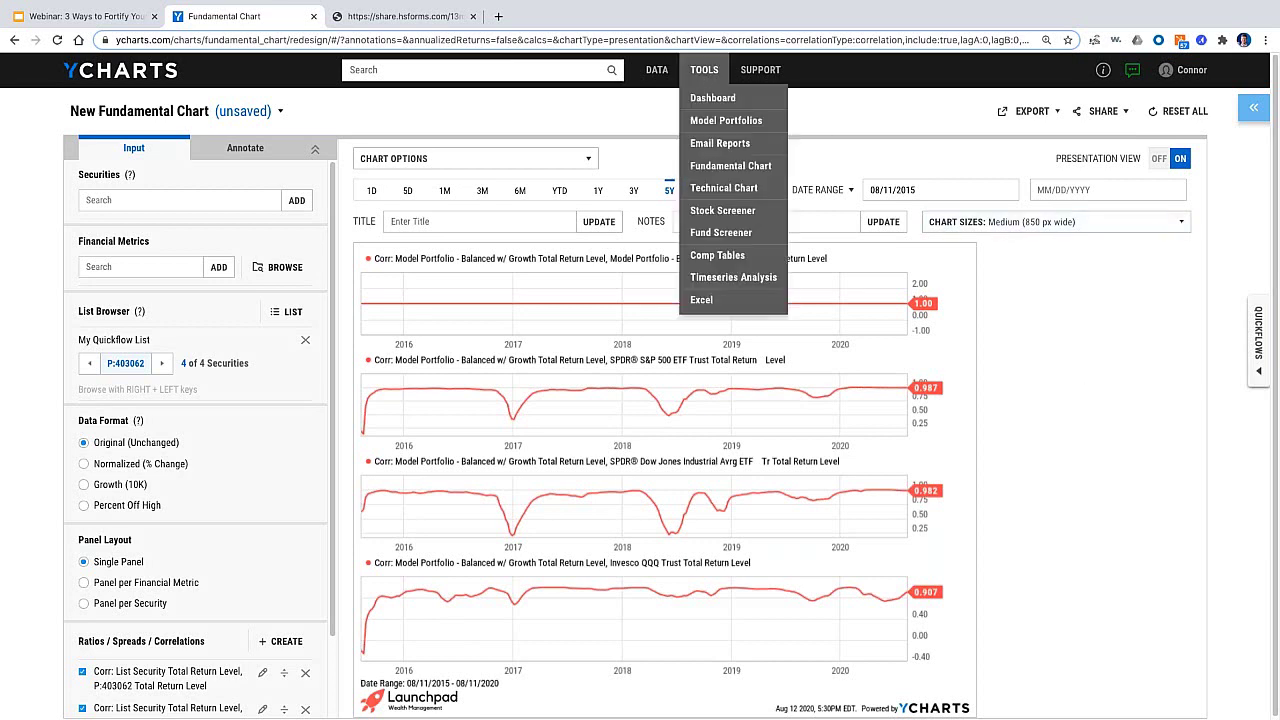
{"action": "left_click", "coordinate": [703, 300]}
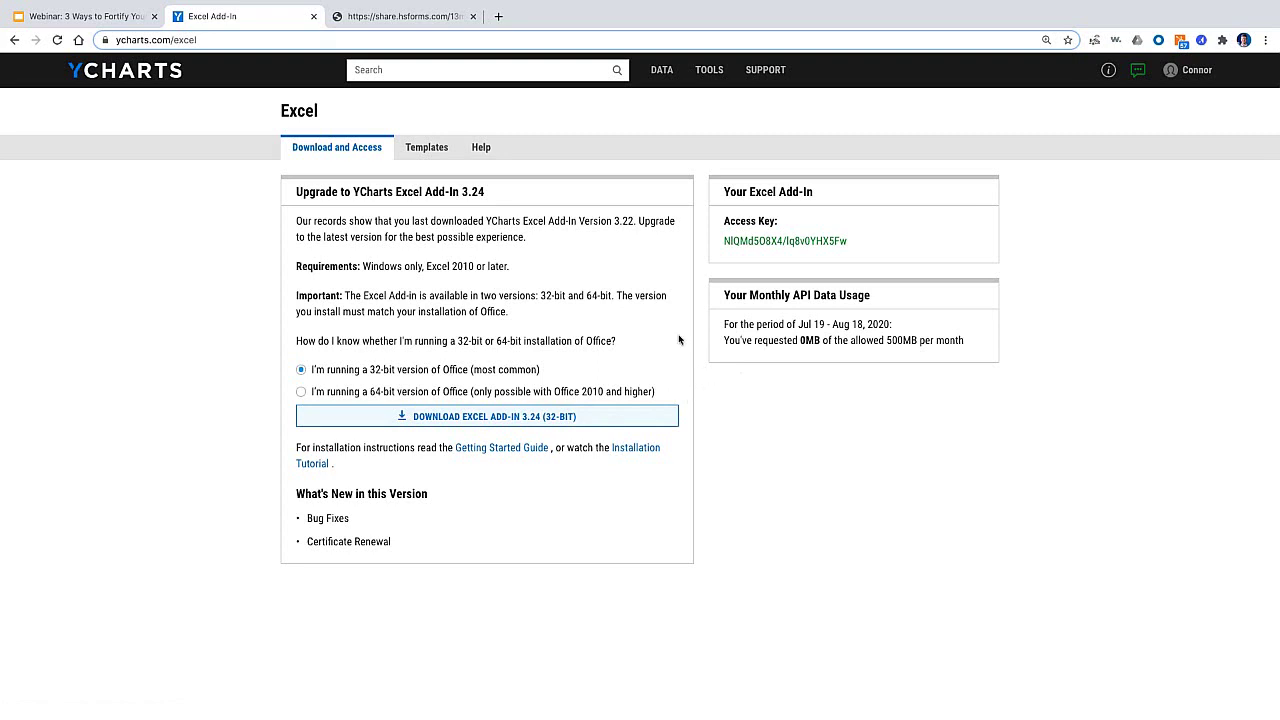
{"action": "left_click", "coordinate": [427, 150]}
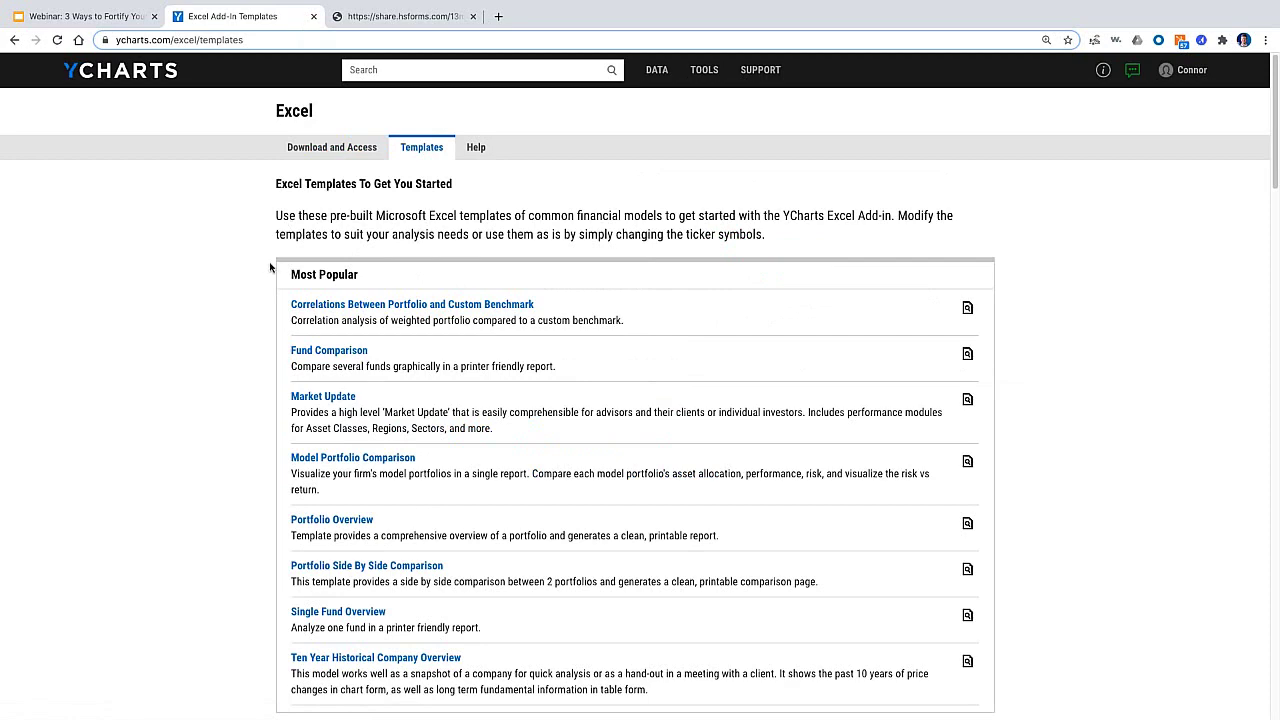
Look through the Excel templates and preview the Fund Comparison template under Company/Fund Overview Reports
{"action": "scroll", "coordinate": [262, 272], "scroll_direction": "down", "scroll_amount": 3}
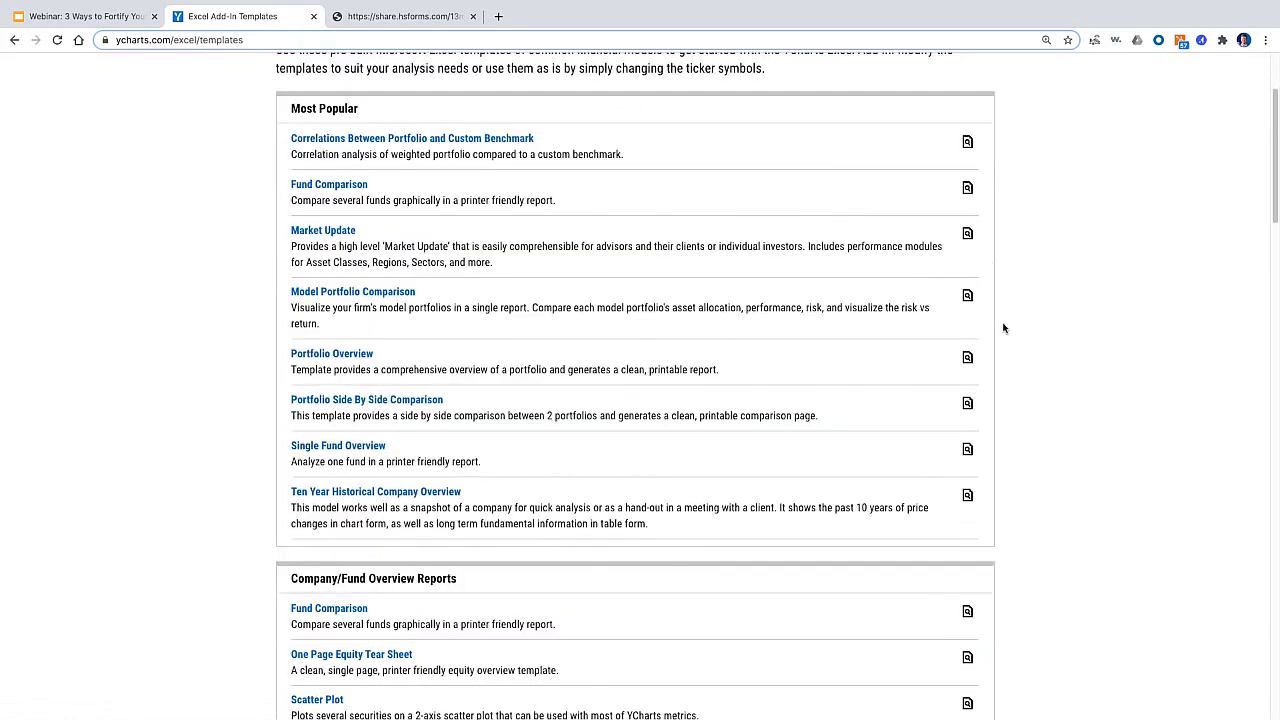
{"action": "scroll", "coordinate": [1005, 328], "scroll_direction": "down", "scroll_amount": 4}
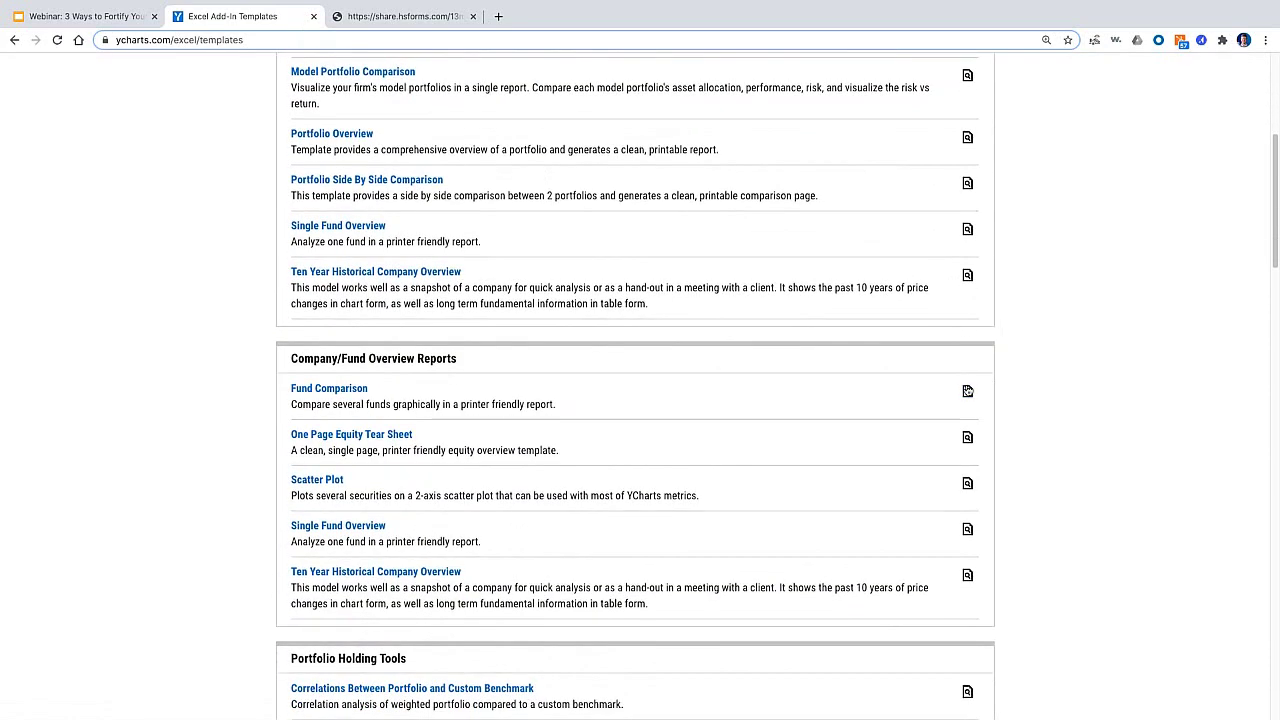
{"action": "left_click", "coordinate": [967, 390]}
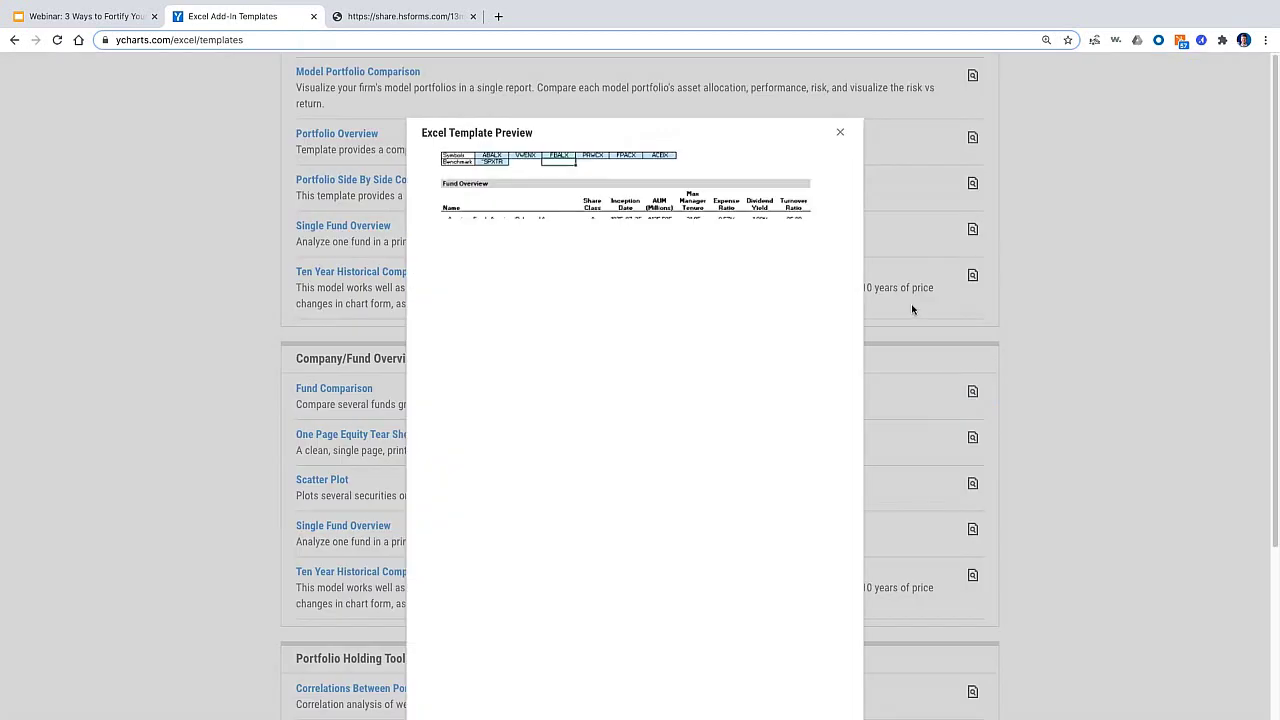
{"action": "left_click", "coordinate": [842, 136]}
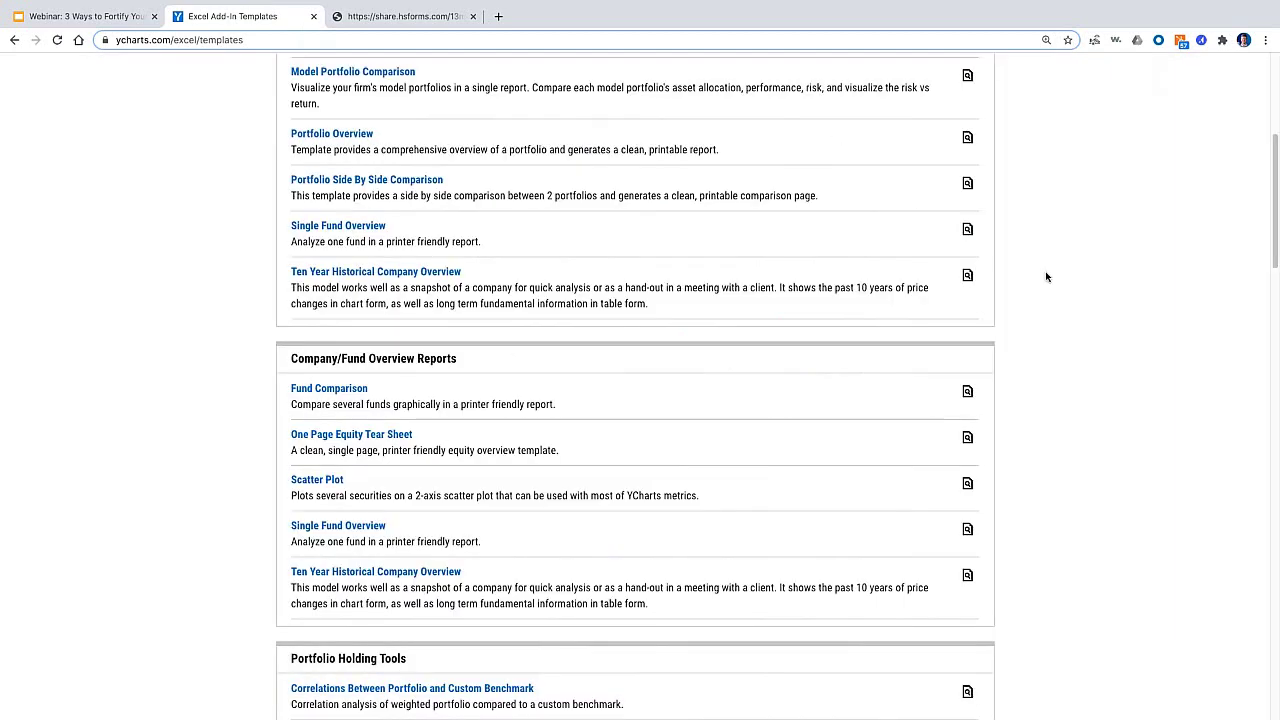
{"action": "scroll", "coordinate": [1046, 277], "scroll_direction": "up", "scroll_amount": 5}
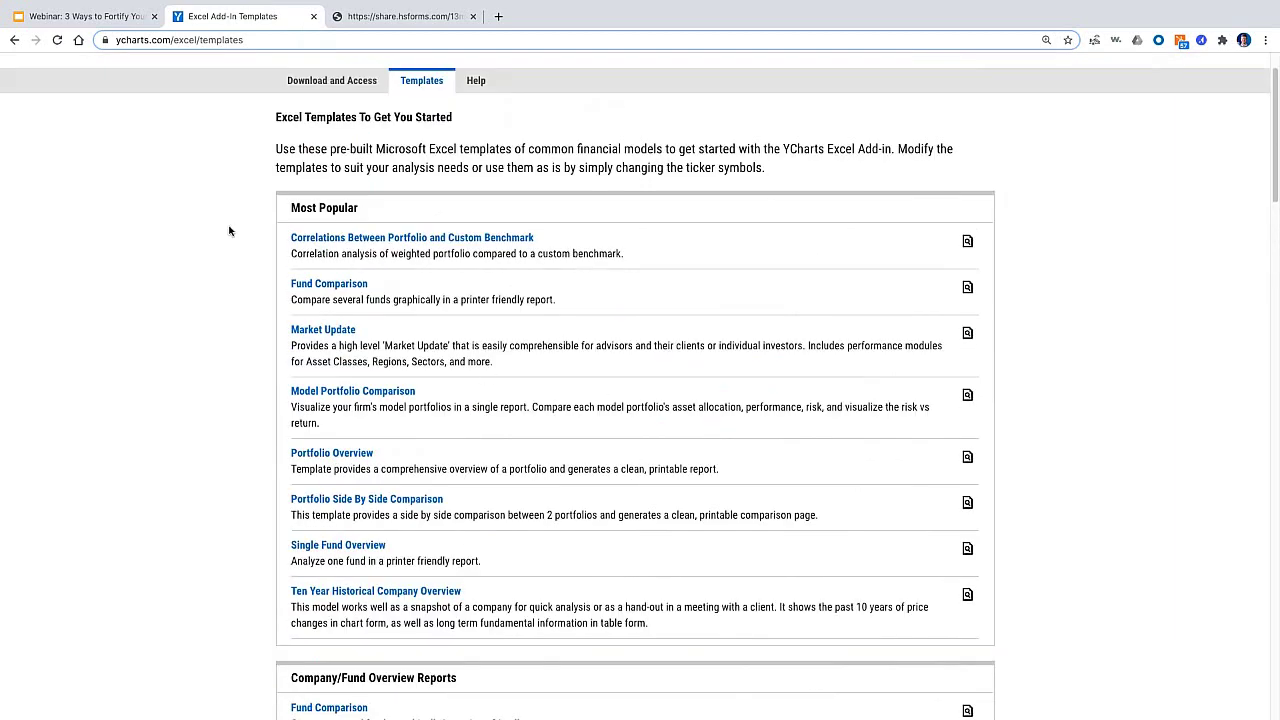
{"action": "scroll", "coordinate": [240, 232], "scroll_direction": "up", "scroll_amount": 2}
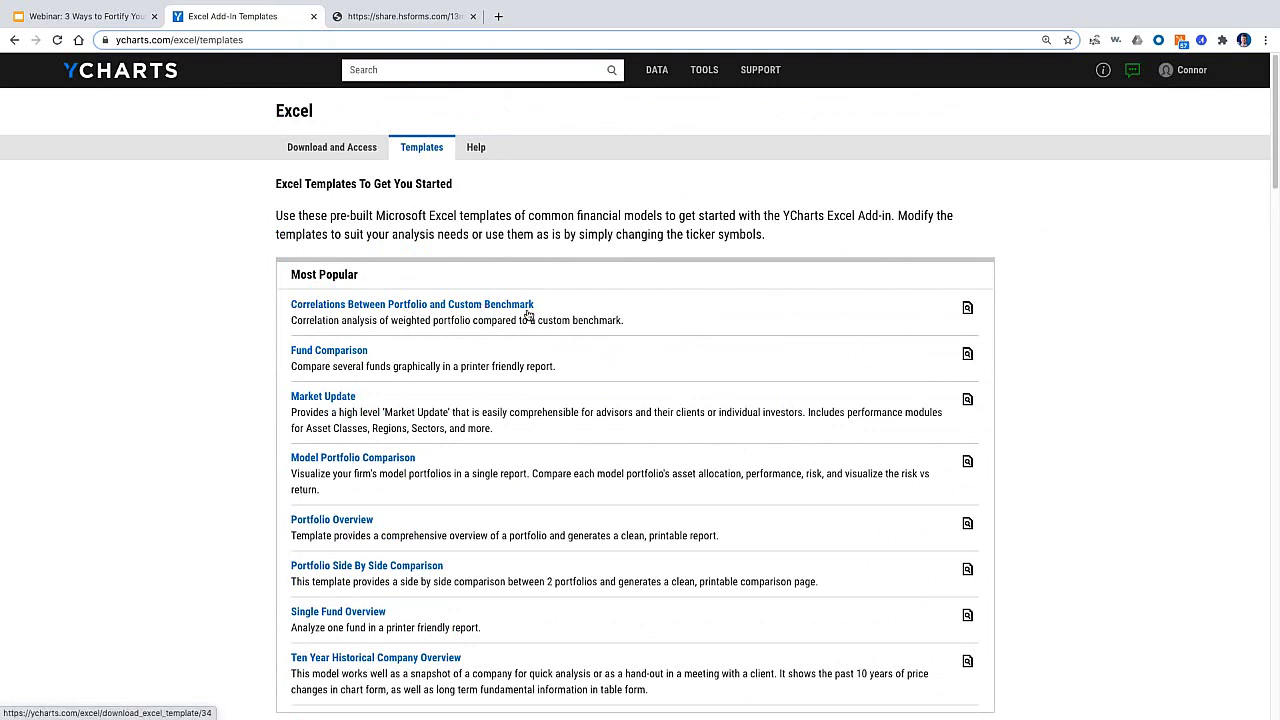
Preview the Correlations Between Portfolio and Custom Benchmark template, download it and view its correlation matrix in Excel
{"action": "left_click", "coordinate": [967, 307]}
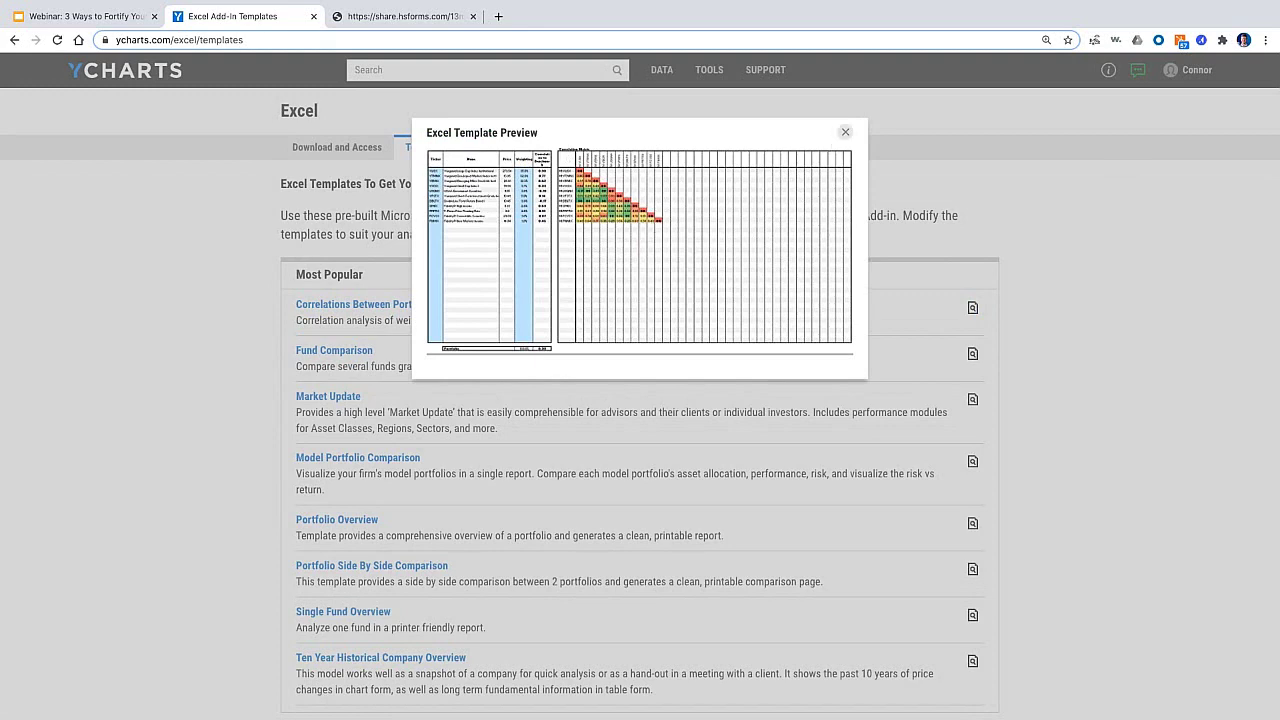
{"action": "left_click", "coordinate": [845, 132]}
{"action": "left_click", "coordinate": [506, 312]}
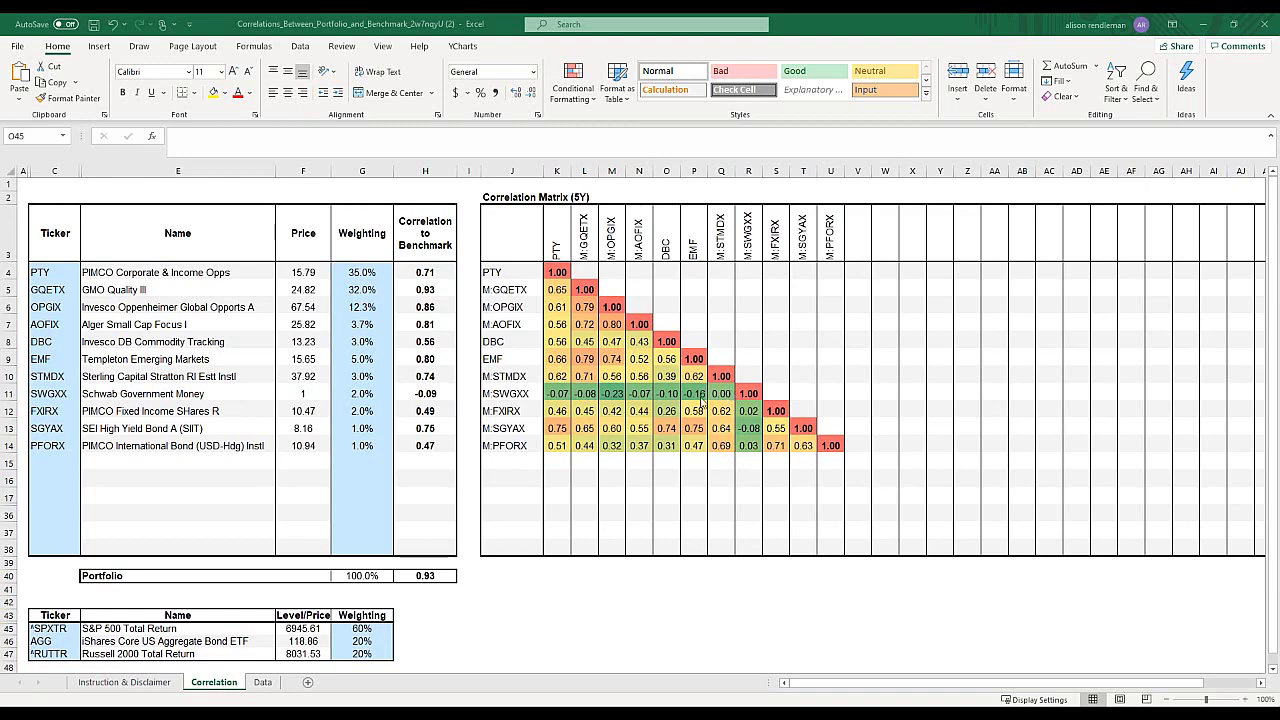
{"action": "left_click", "coordinate": [93, 25]}
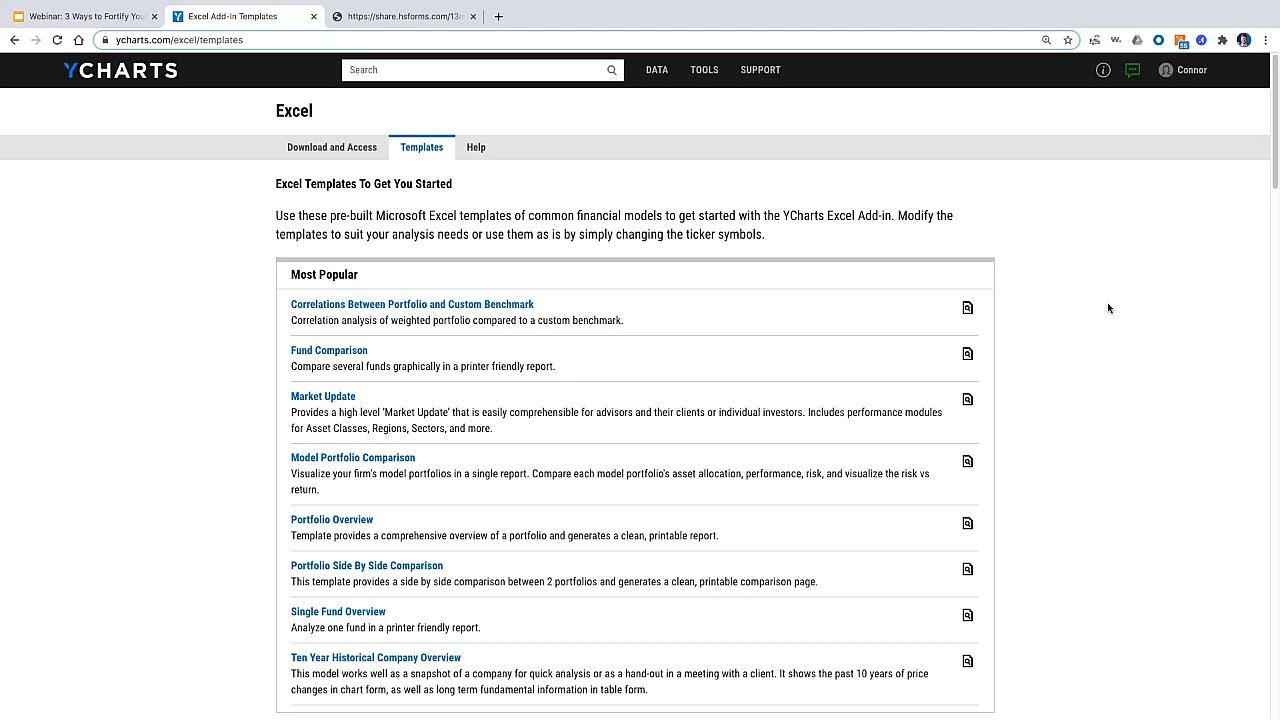
Return to YCharts in the browser and open a new Comp Table
{"action": "mouse_move", "coordinate": [702, 76]}
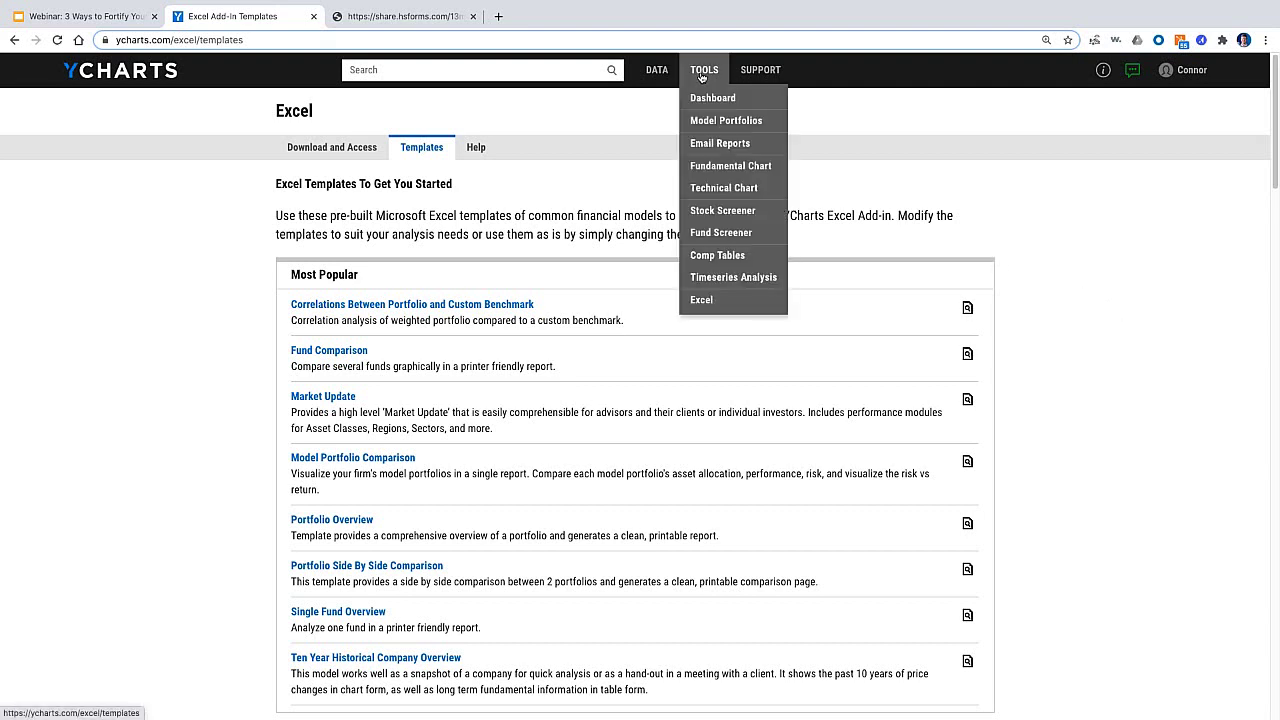
{"action": "left_click", "coordinate": [716, 254]}
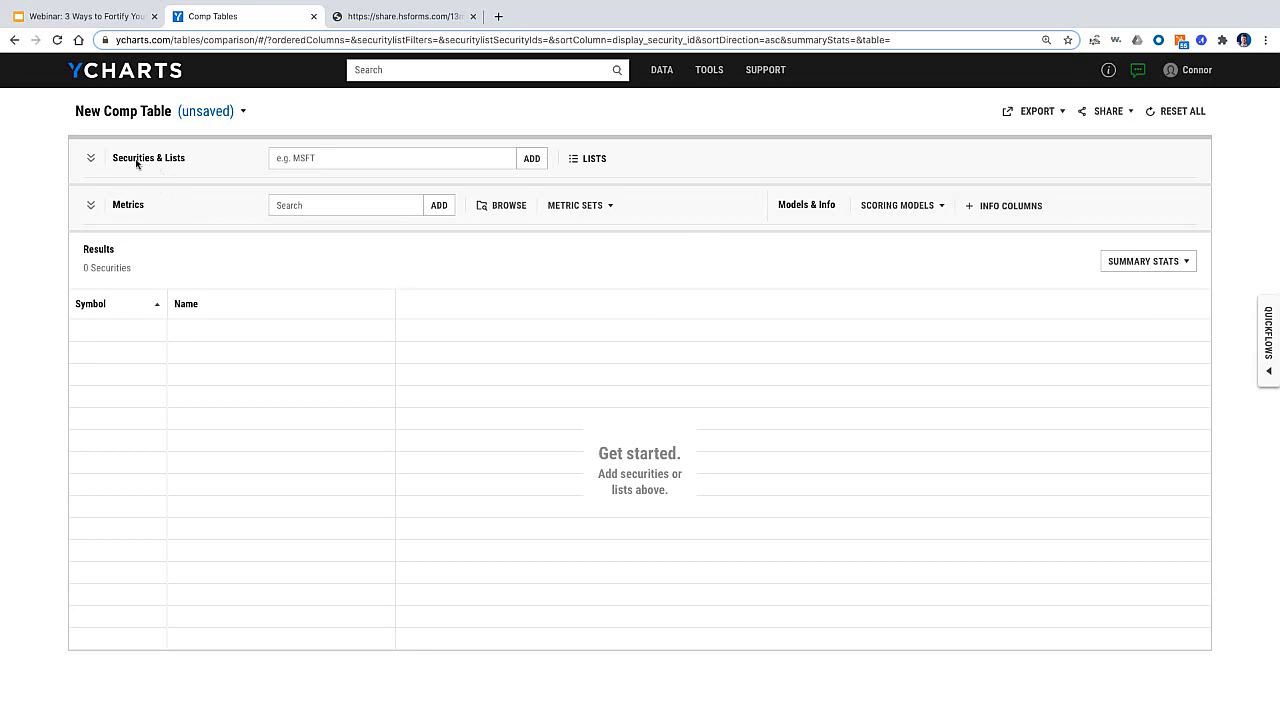
Look up the security suggestions for "aapl" and clear the securities search
{"action": "left_click", "coordinate": [319, 157]}
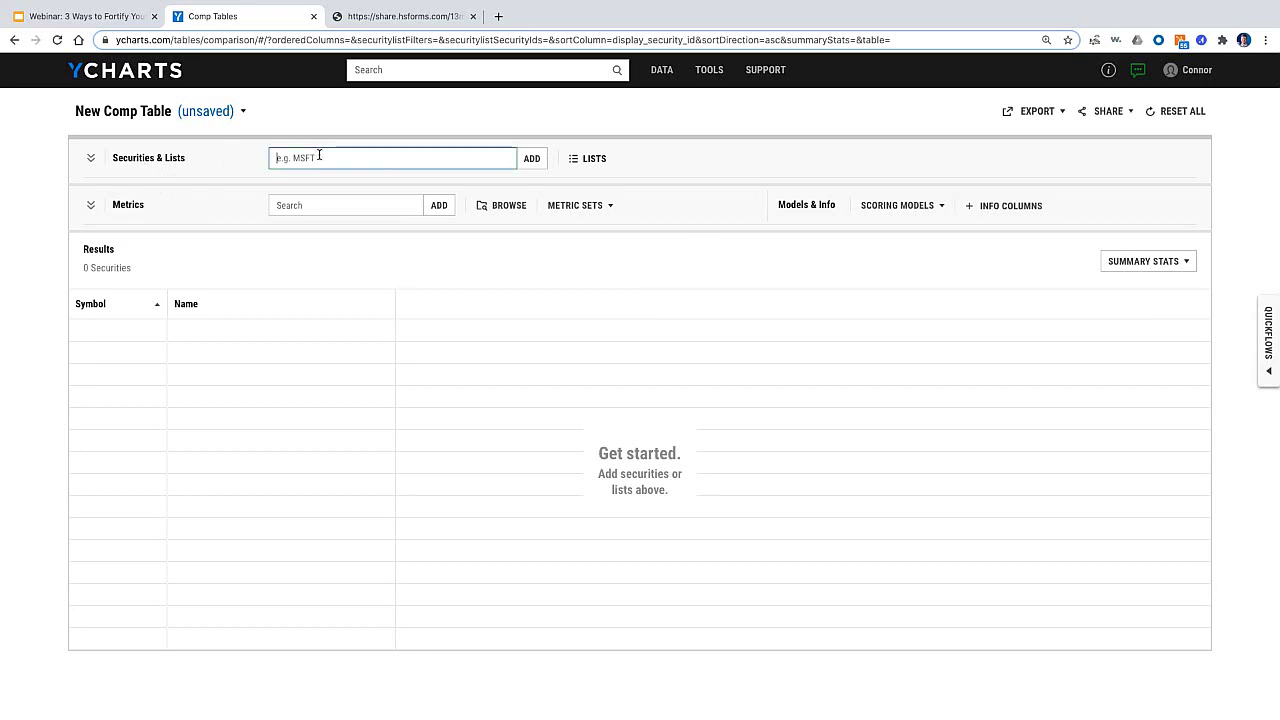
{"action": "type", "text": "aapl"}
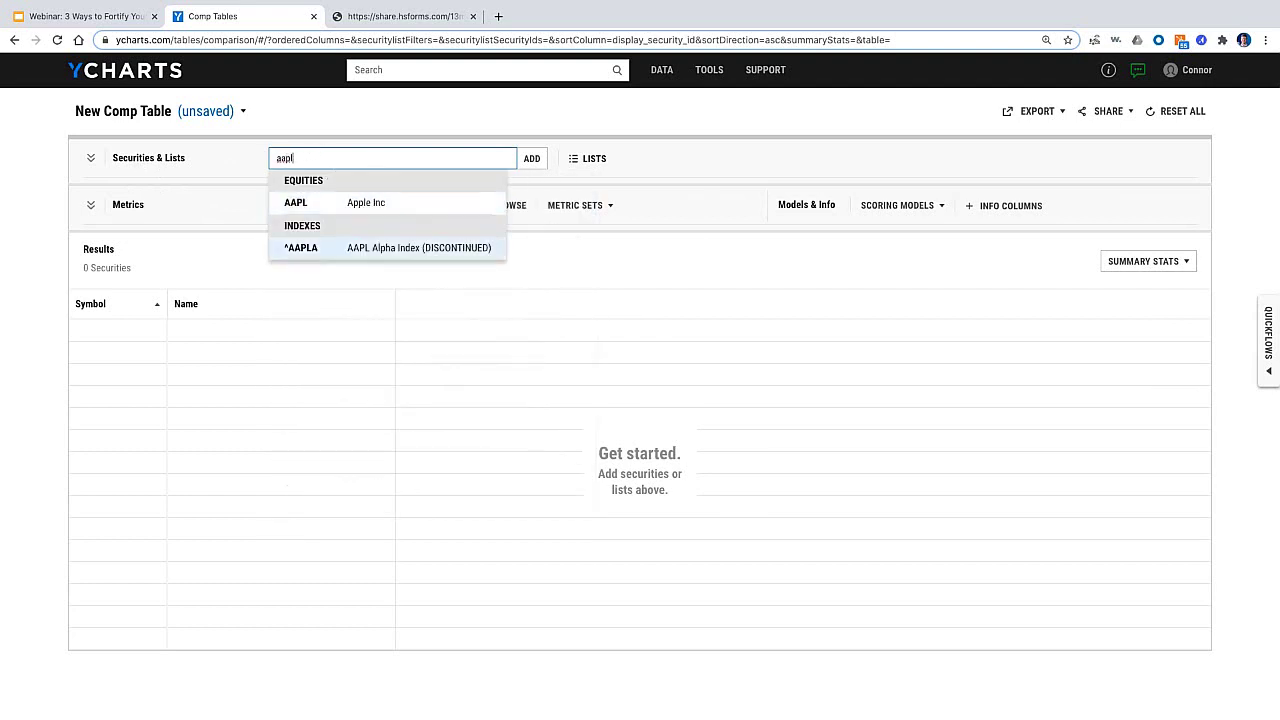
{"action": "left_click", "coordinate": [327, 123]}
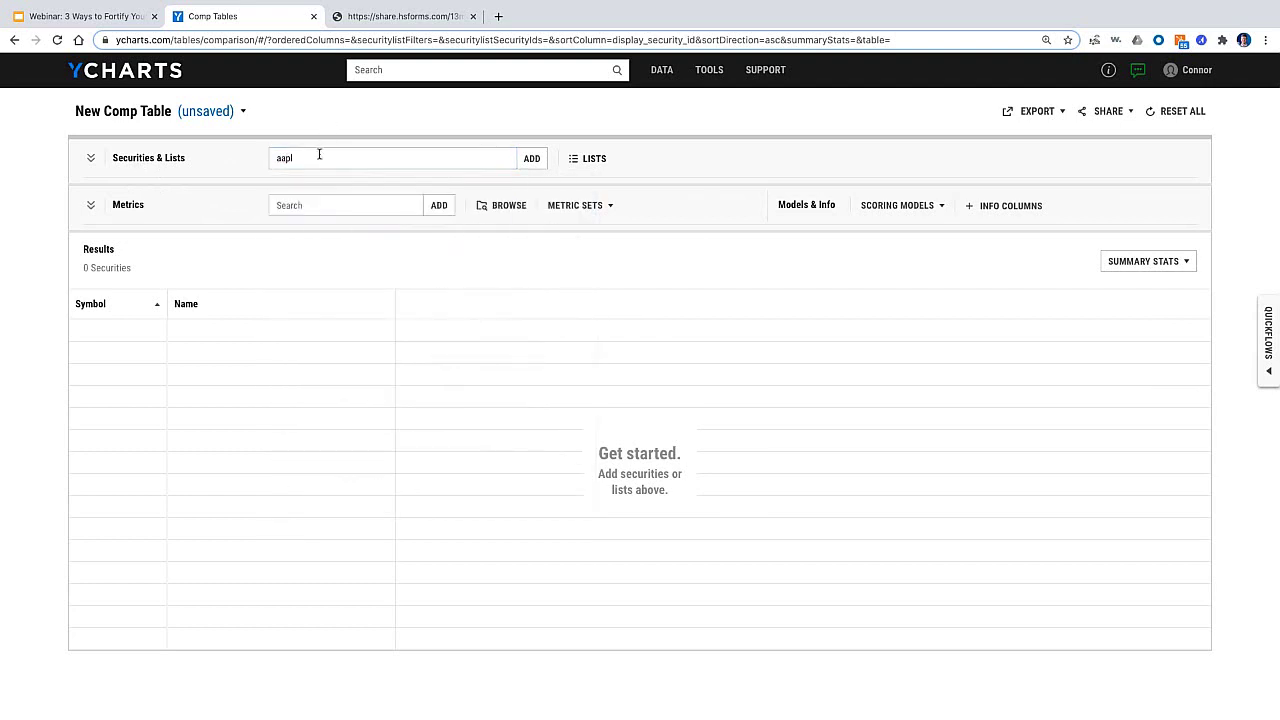
{"action": "double_click", "coordinate": [280, 158]}
{"action": "key", "text": "BackSpace"}
Look up the metric suggestions for "expense ratio" and clear the metrics search
{"action": "left_click", "coordinate": [307, 204]}
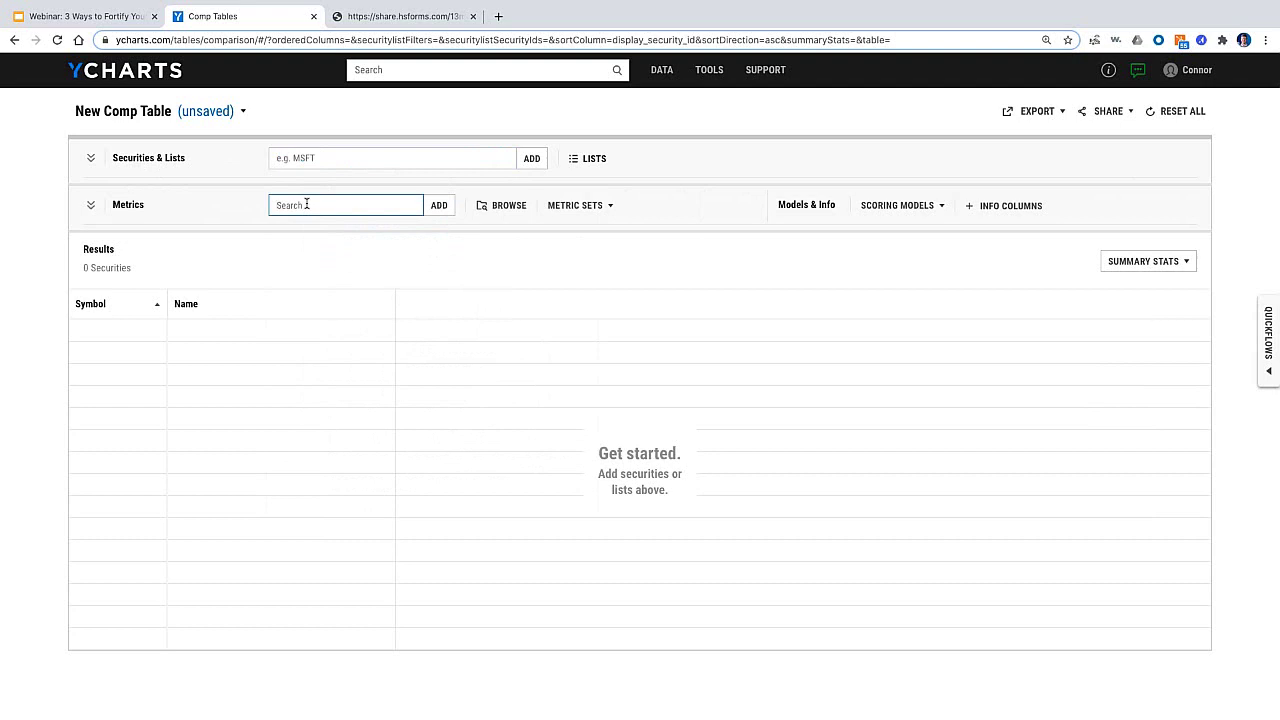
{"action": "type", "text": "expense ratio"}
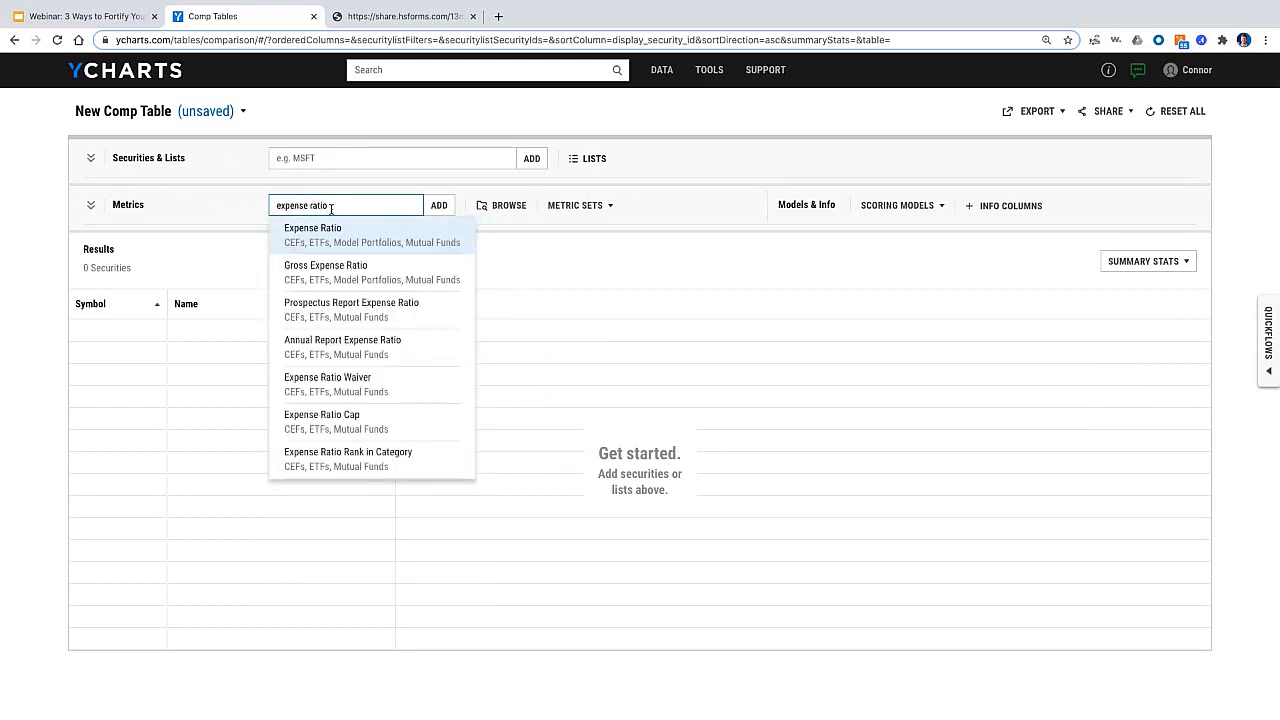
{"action": "left_click_drag", "start_coordinate": [331, 206], "coordinate": [230, 209]}
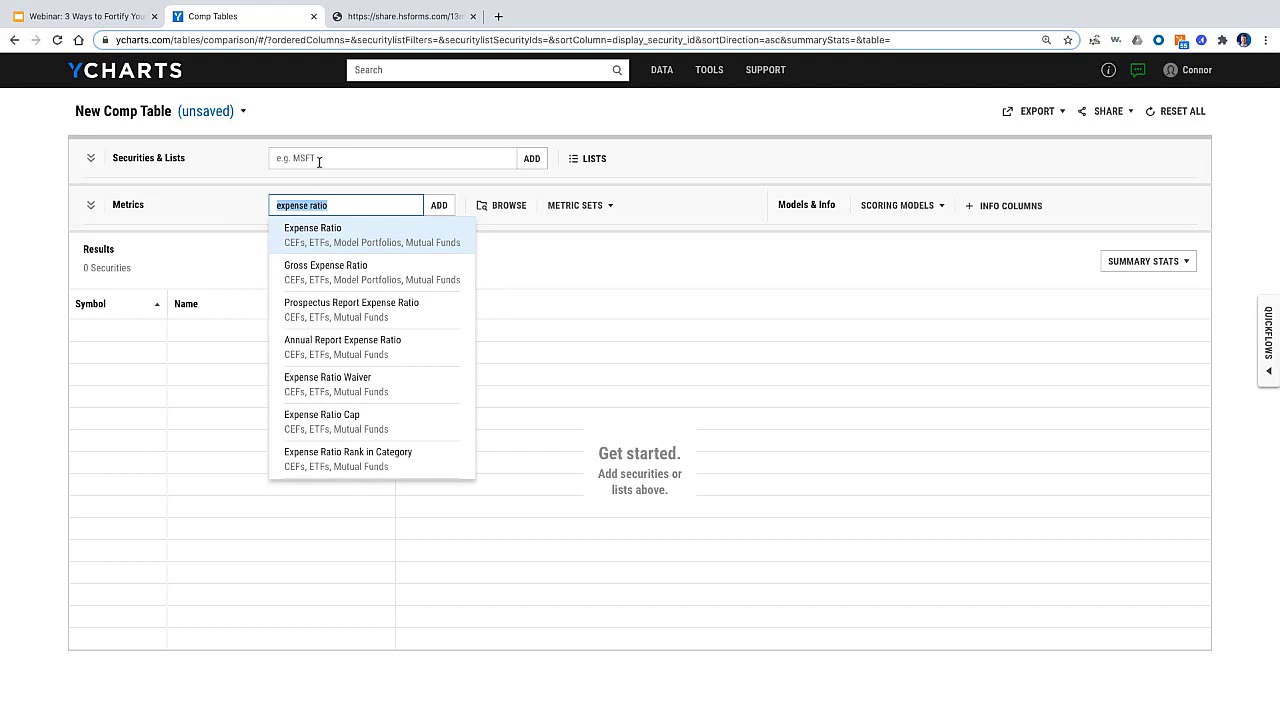
{"action": "key", "text": "BackSpace"}
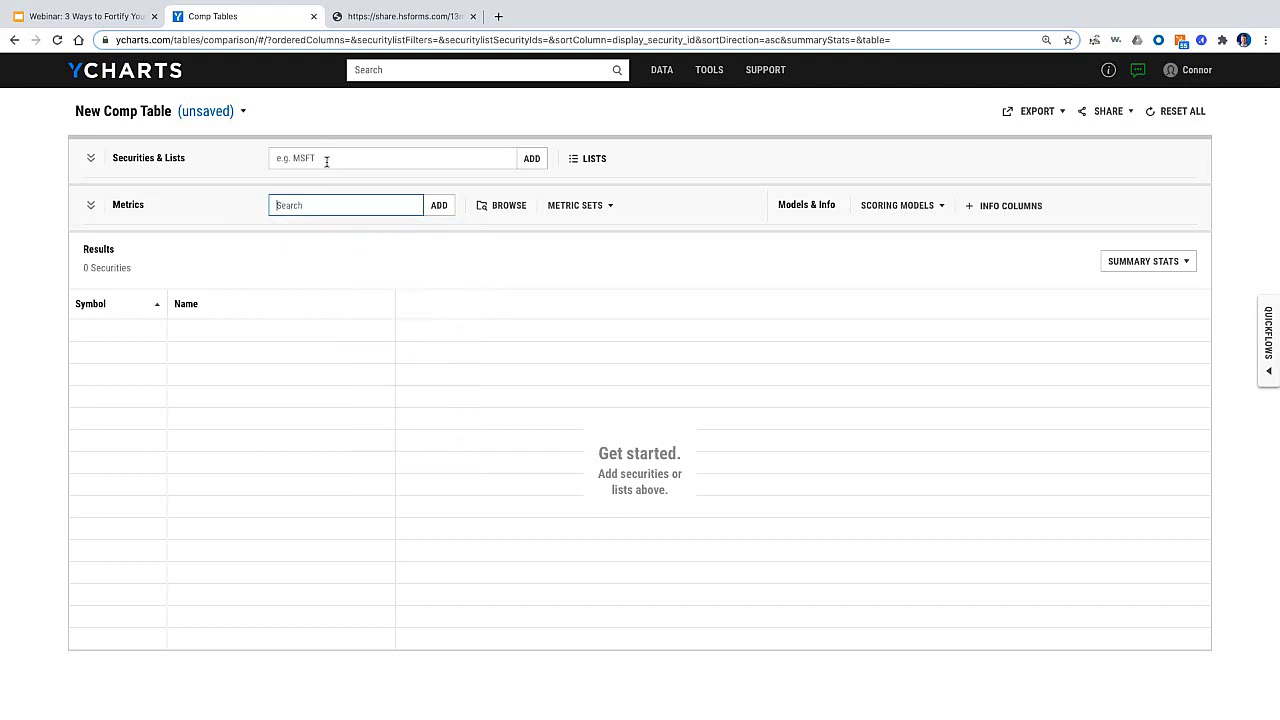
Open the security list selection and look through the equity lists in the Indices category
{"action": "left_click", "coordinate": [580, 165]}
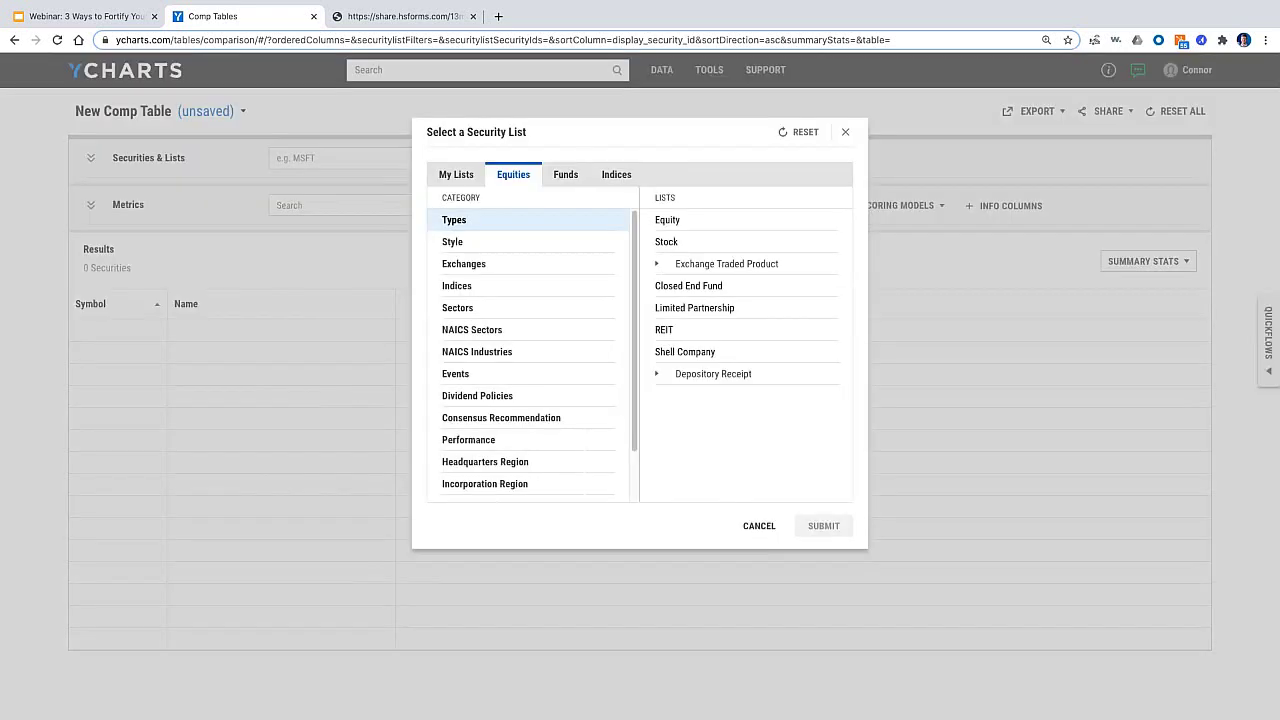
{"action": "left_click", "coordinate": [467, 287]}
{"action": "scroll", "coordinate": [737, 360], "scroll_direction": "down", "scroll_amount": 5}
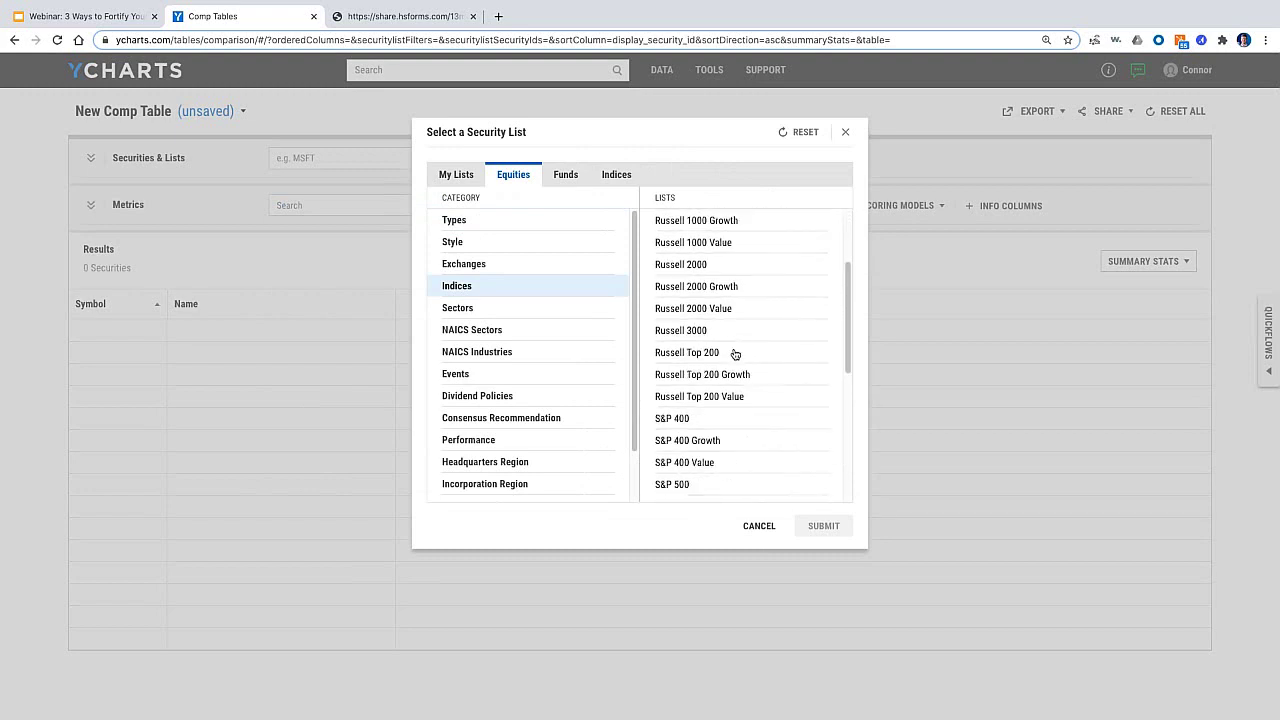
{"action": "scroll", "coordinate": [730, 447], "scroll_direction": "up", "scroll_amount": 5}
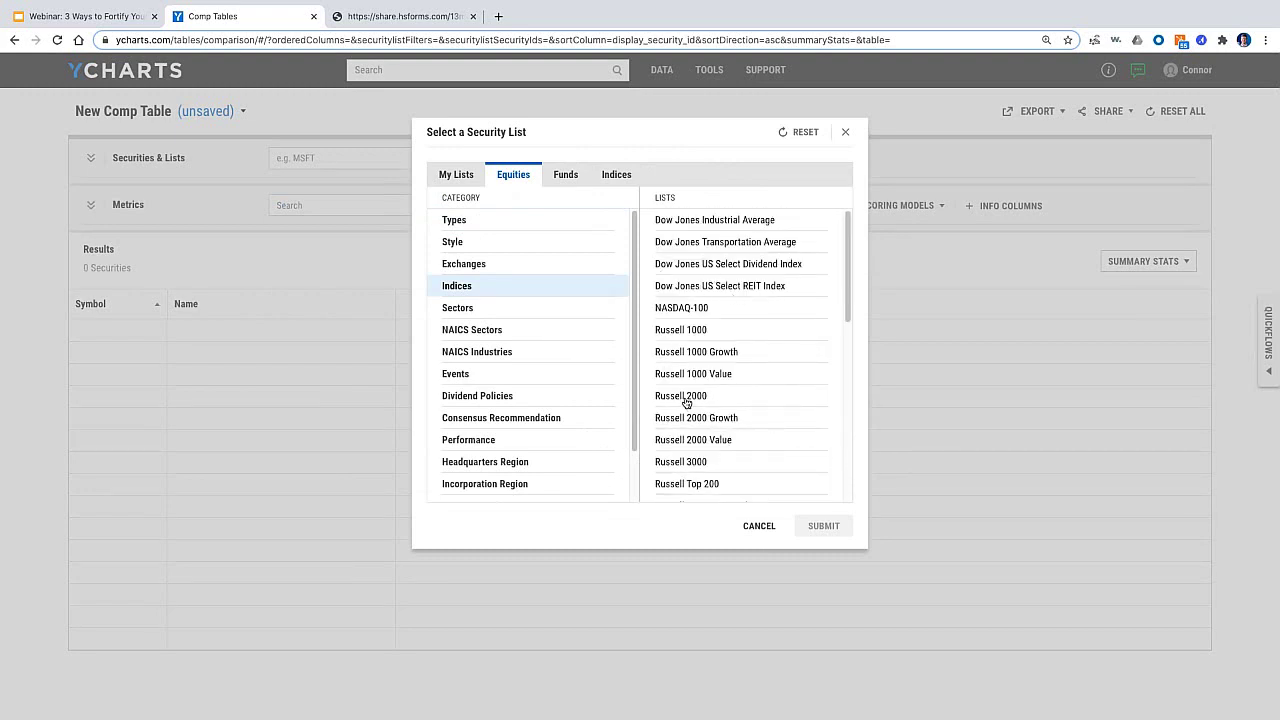
Look through the saved watchlists under My Watchlists
{"action": "left_click", "coordinate": [455, 176]}
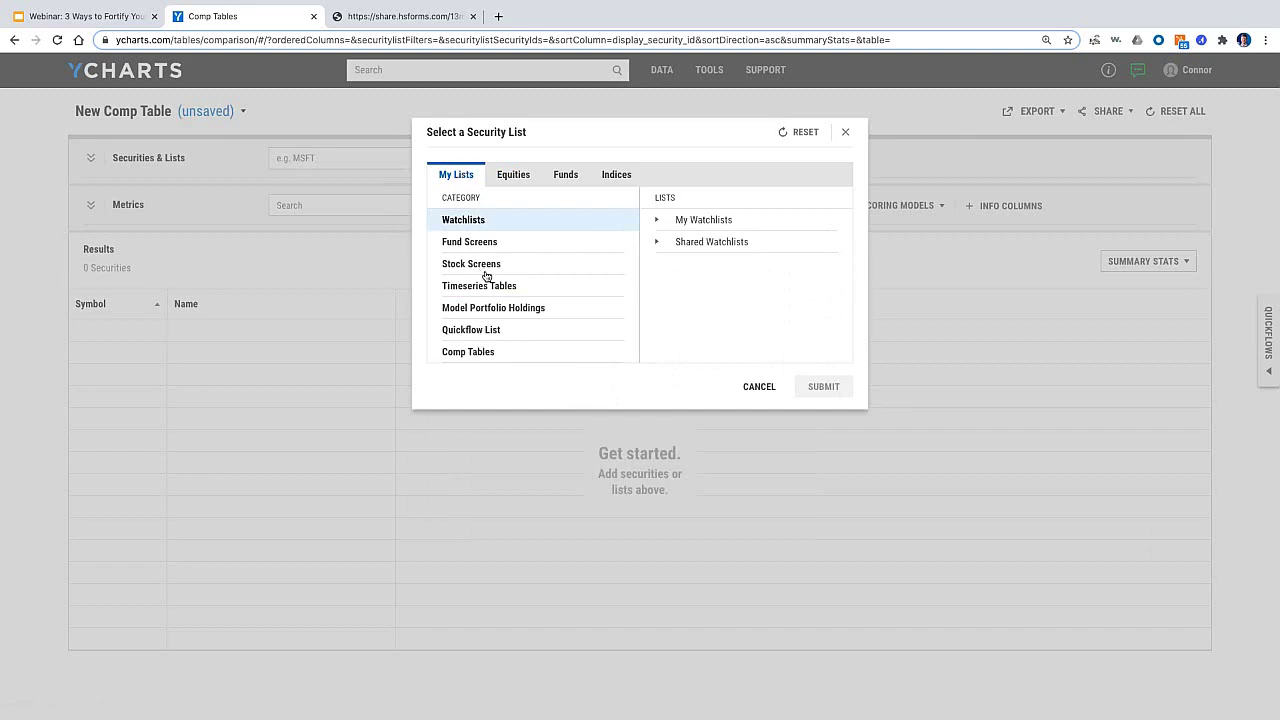
{"action": "left_click", "coordinate": [690, 218]}
{"action": "scroll", "coordinate": [768, 308], "scroll_direction": "down", "scroll_amount": 5}
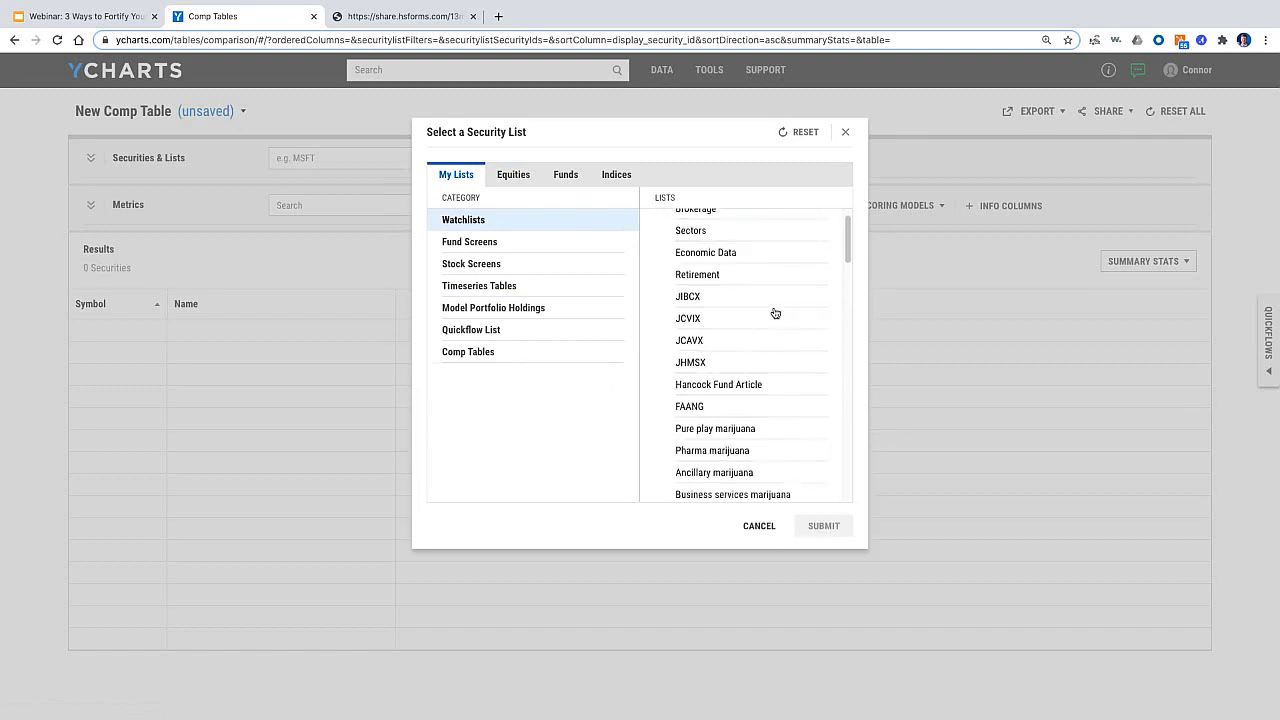
{"action": "scroll", "coordinate": [775, 313], "scroll_direction": "down", "scroll_amount": 5}
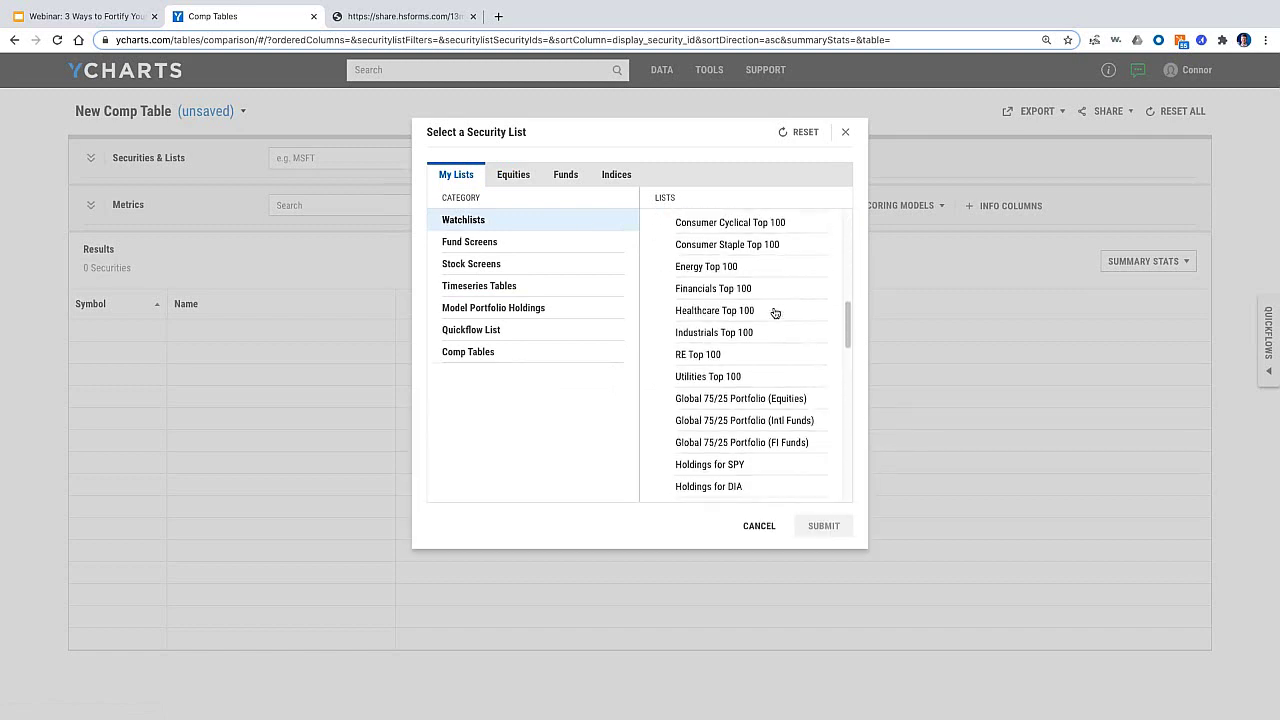
{"action": "scroll", "coordinate": [773, 314], "scroll_direction": "up", "scroll_amount": 10}
Look through the saved fund screens and stock screens available as security lists
{"action": "left_click", "coordinate": [503, 246]}
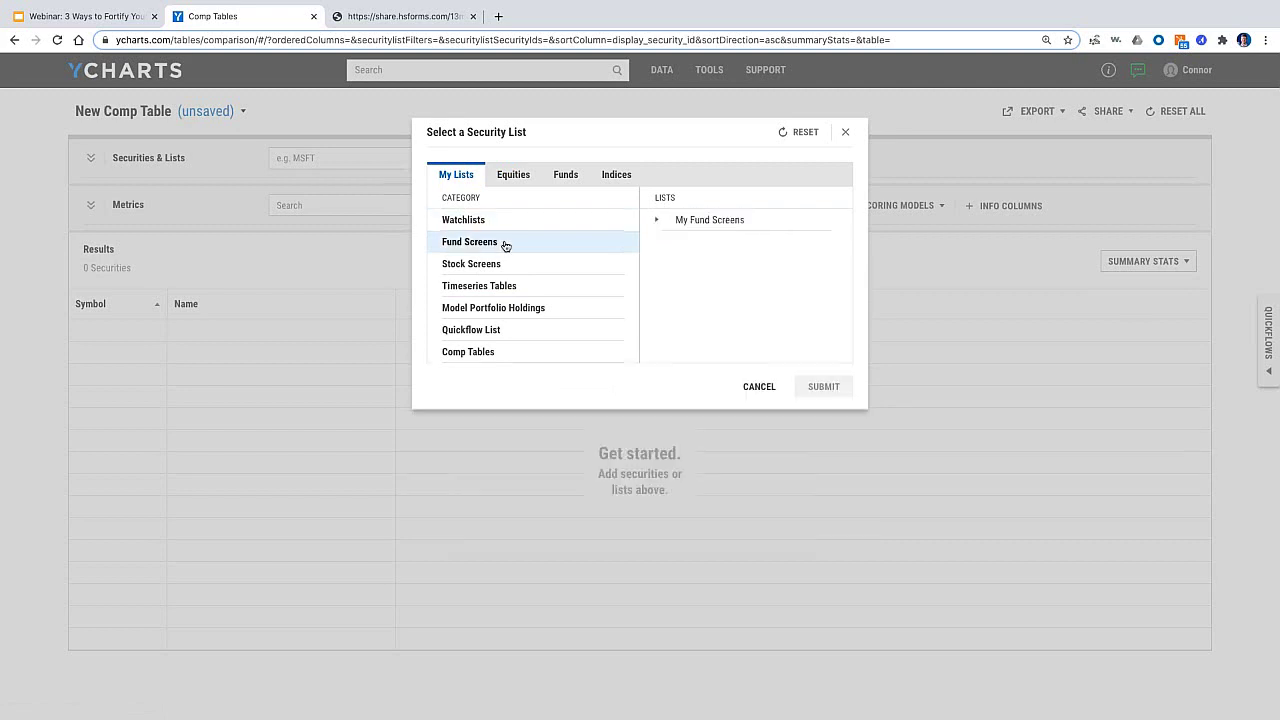
{"action": "left_click", "coordinate": [784, 222]}
{"action": "scroll", "coordinate": [794, 323], "scroll_direction": "down", "scroll_amount": 5}
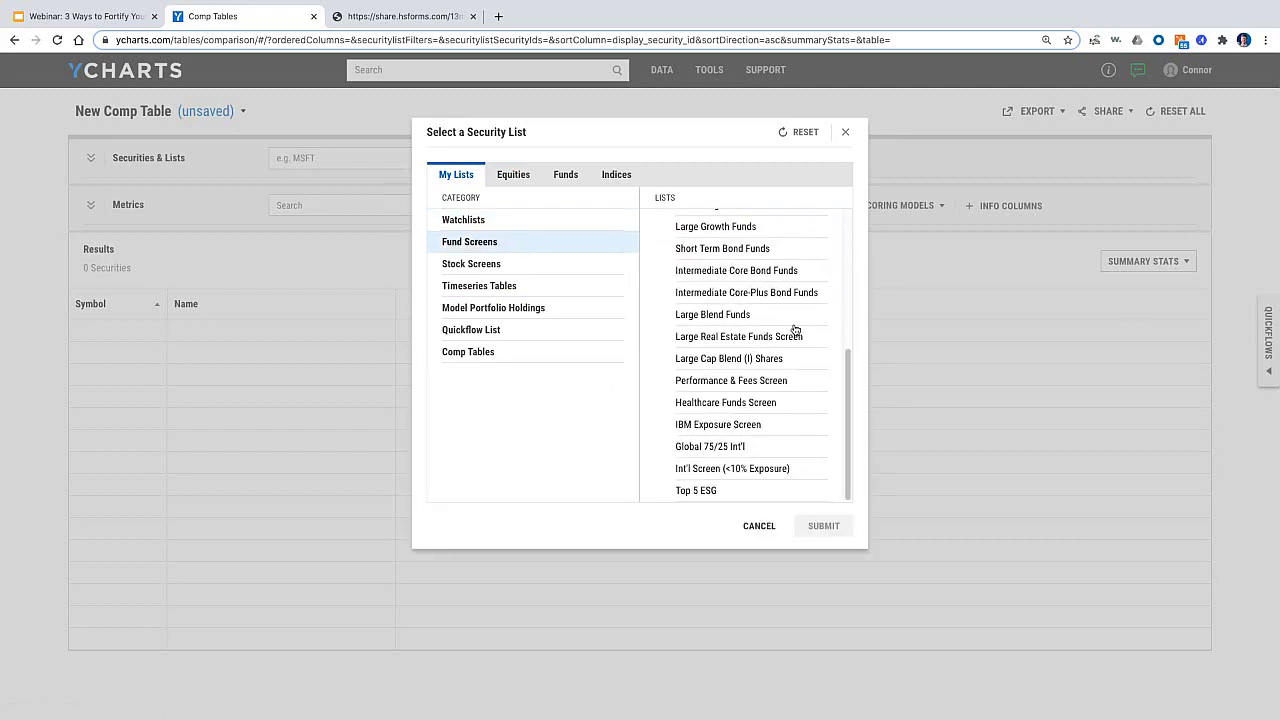
{"action": "scroll", "coordinate": [794, 331], "scroll_direction": "up", "scroll_amount": 5}
{"action": "left_click", "coordinate": [514, 273]}
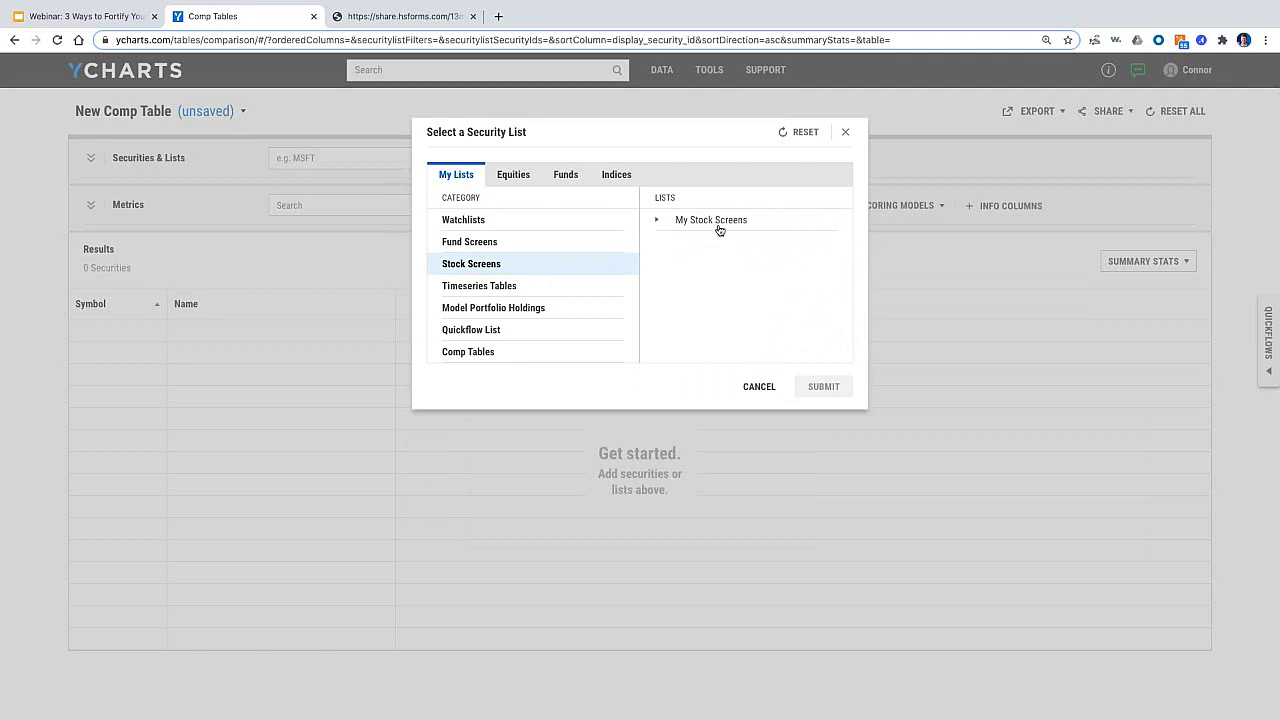
{"action": "left_click", "coordinate": [719, 230]}
{"action": "scroll", "coordinate": [686, 323], "scroll_direction": "down", "scroll_amount": 2}
{"action": "scroll", "coordinate": [680, 320], "scroll_direction": "up", "scroll_amount": 2}
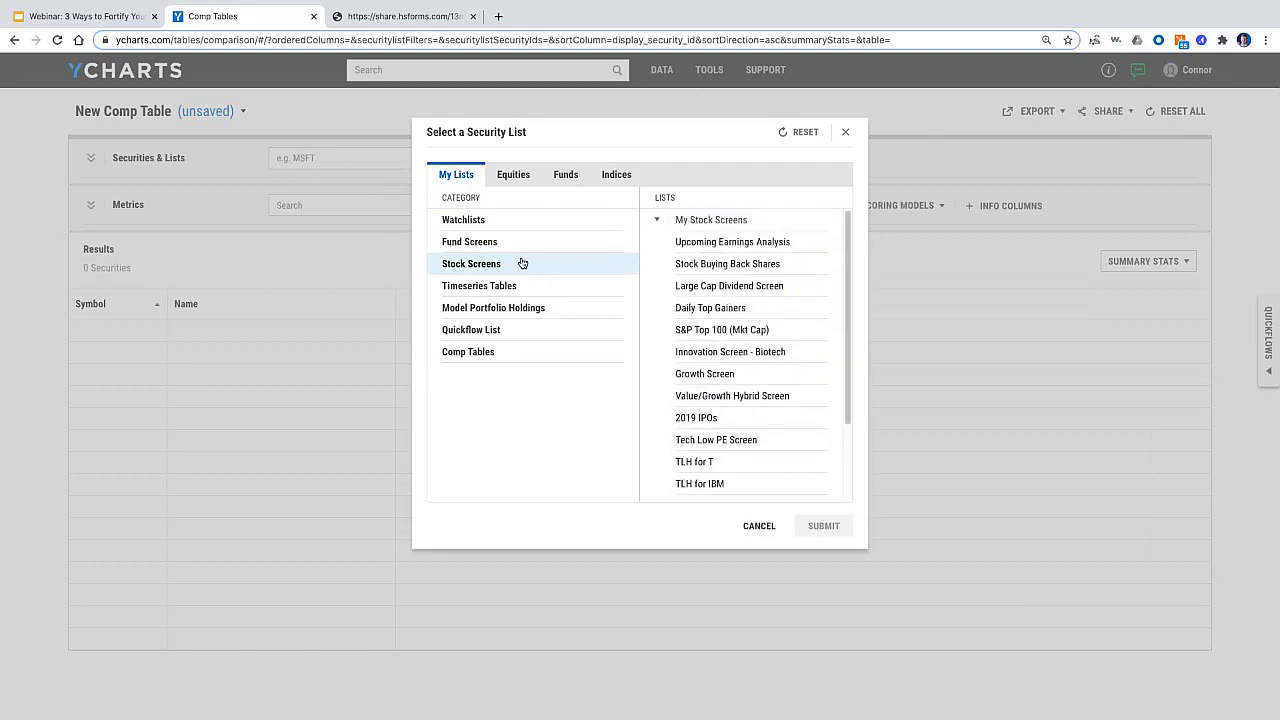
{"action": "left_click", "coordinate": [678, 222]}
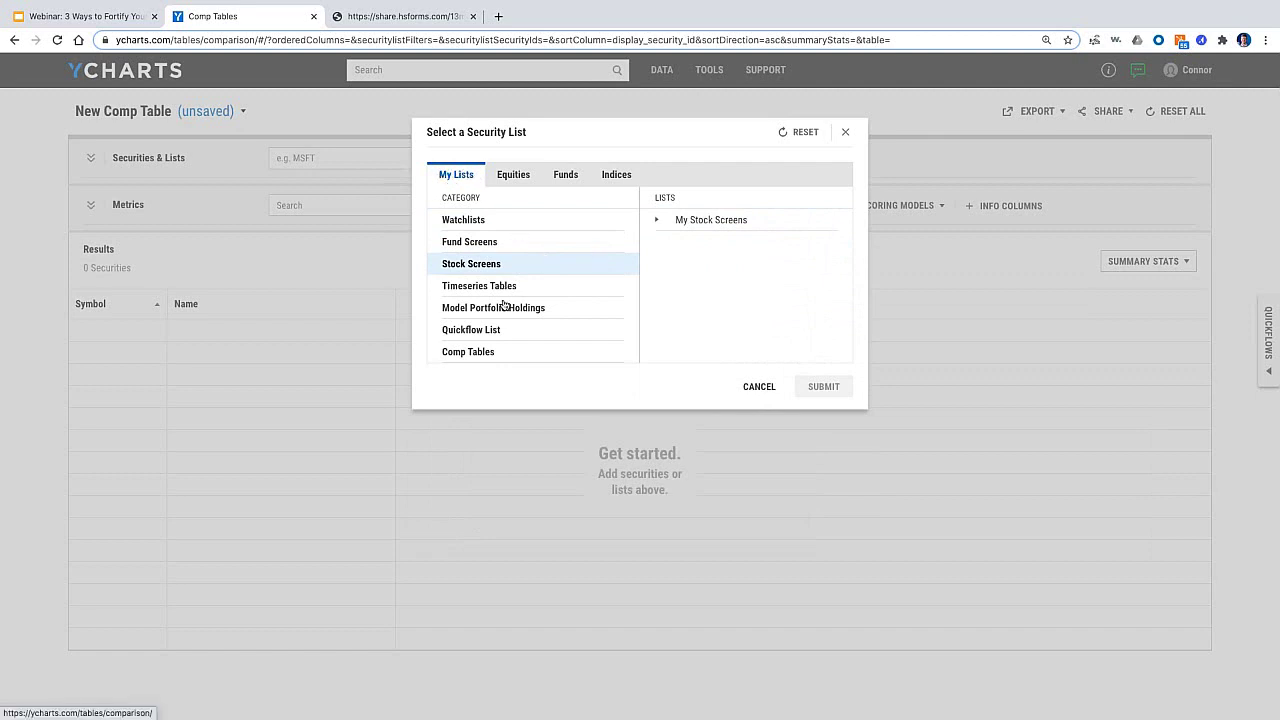
Add the holdings of "Model Portfolio - Balanced w/ Growth" from My Model Portfolio Holdings to the comp table
{"action": "left_click", "coordinate": [458, 311]}
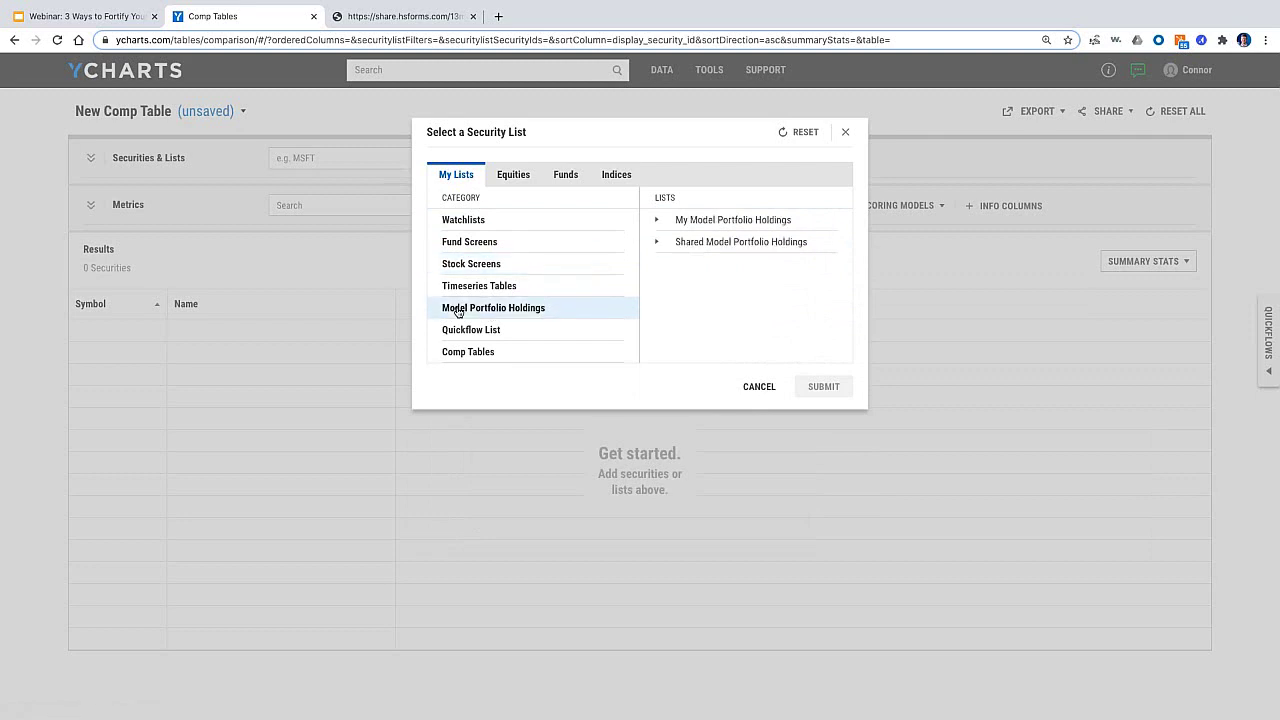
{"action": "left_click", "coordinate": [725, 222]}
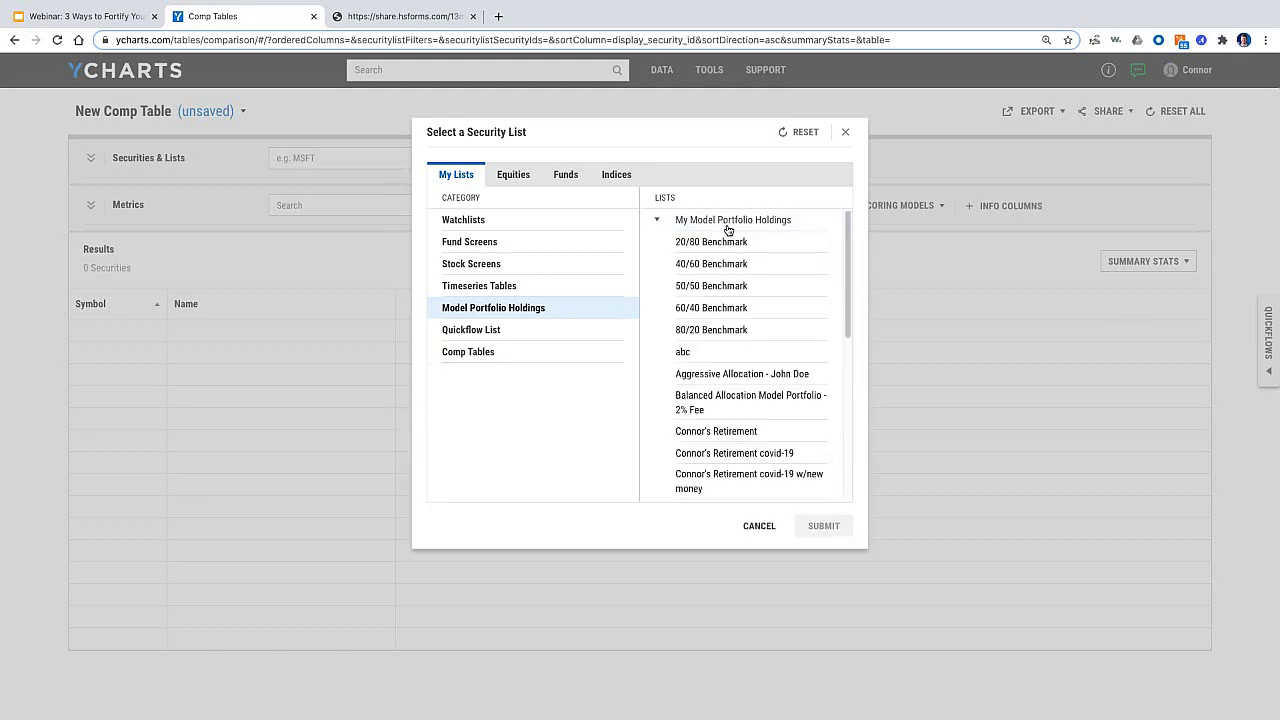
{"action": "scroll", "coordinate": [732, 289], "scroll_direction": "down", "scroll_amount": 1}
{"action": "scroll", "coordinate": [732, 289], "scroll_direction": "down", "scroll_amount": 3}
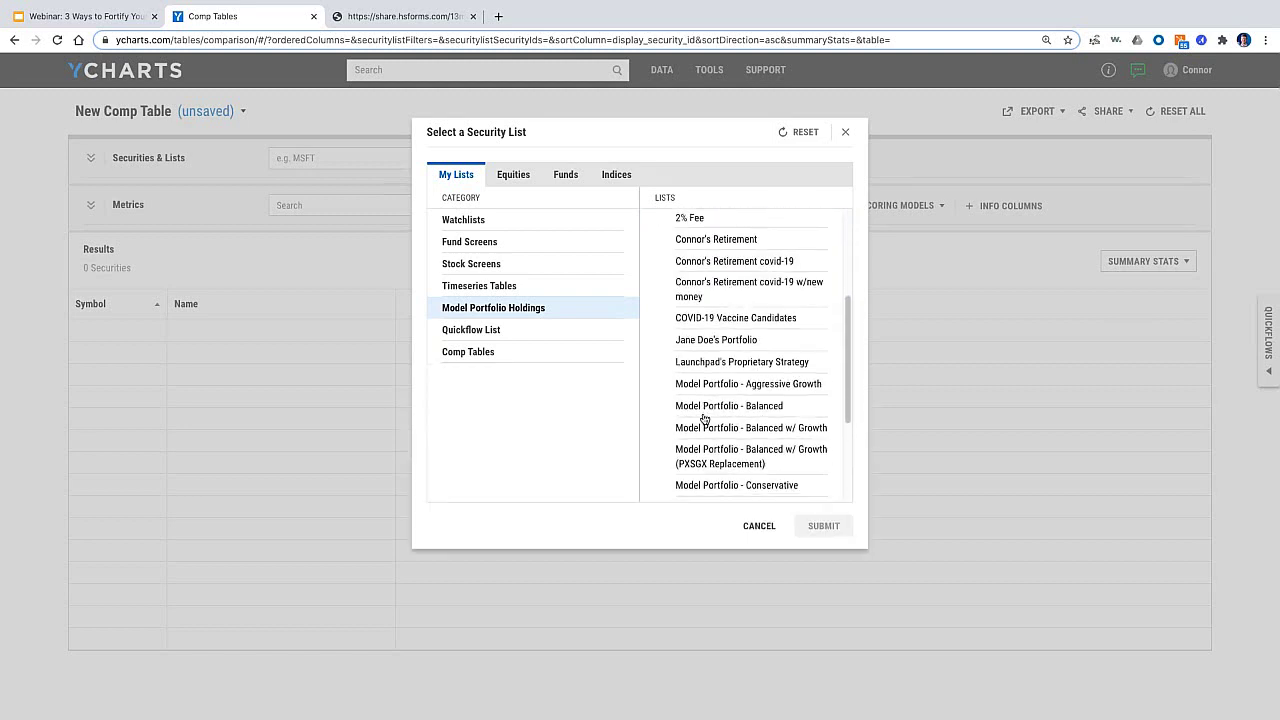
{"action": "left_click", "coordinate": [703, 429]}
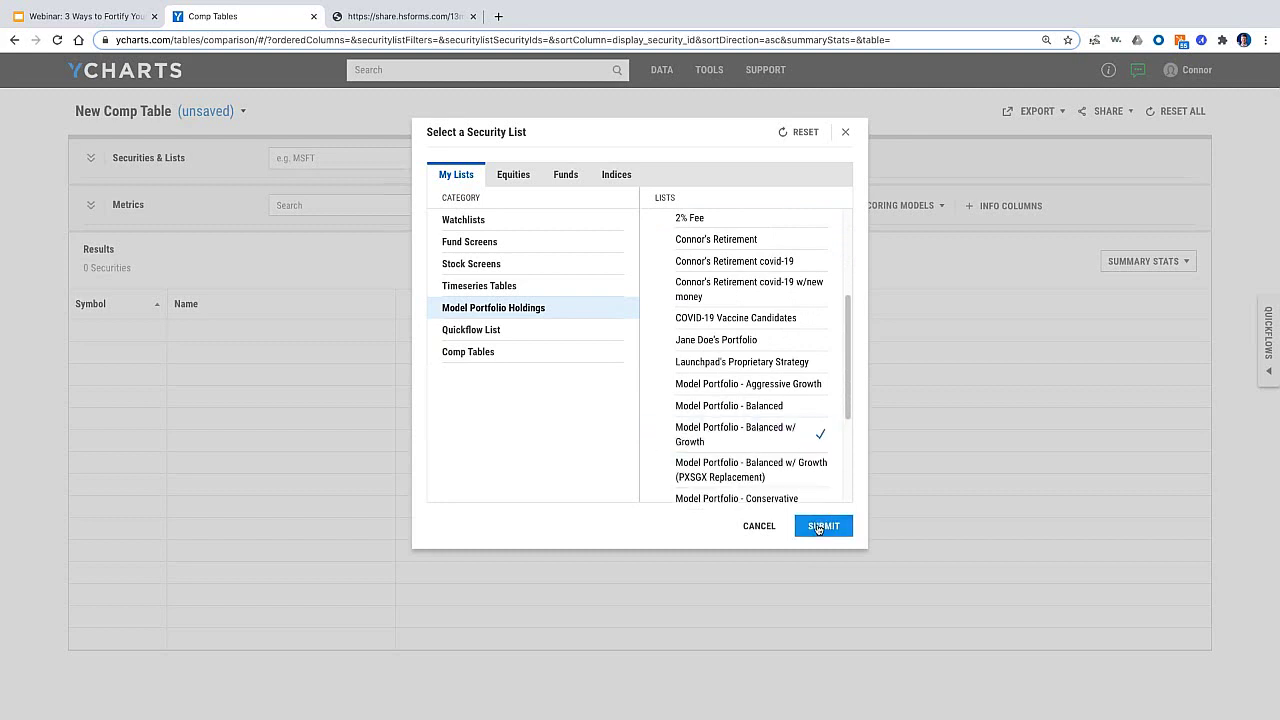
{"action": "left_click", "coordinate": [818, 527]}
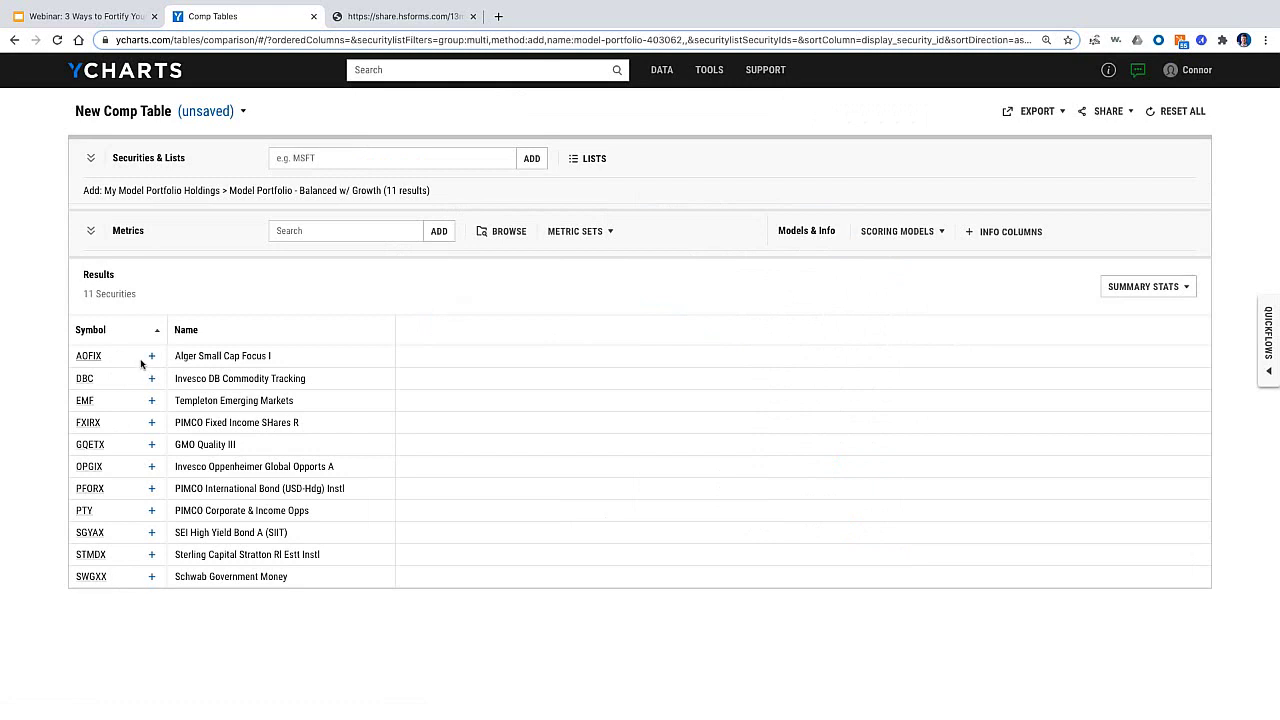
Load the saved metric set "Mutual Funds & ETFs" into the comp table and collapse the metrics list
{"action": "left_click", "coordinate": [391, 231]}
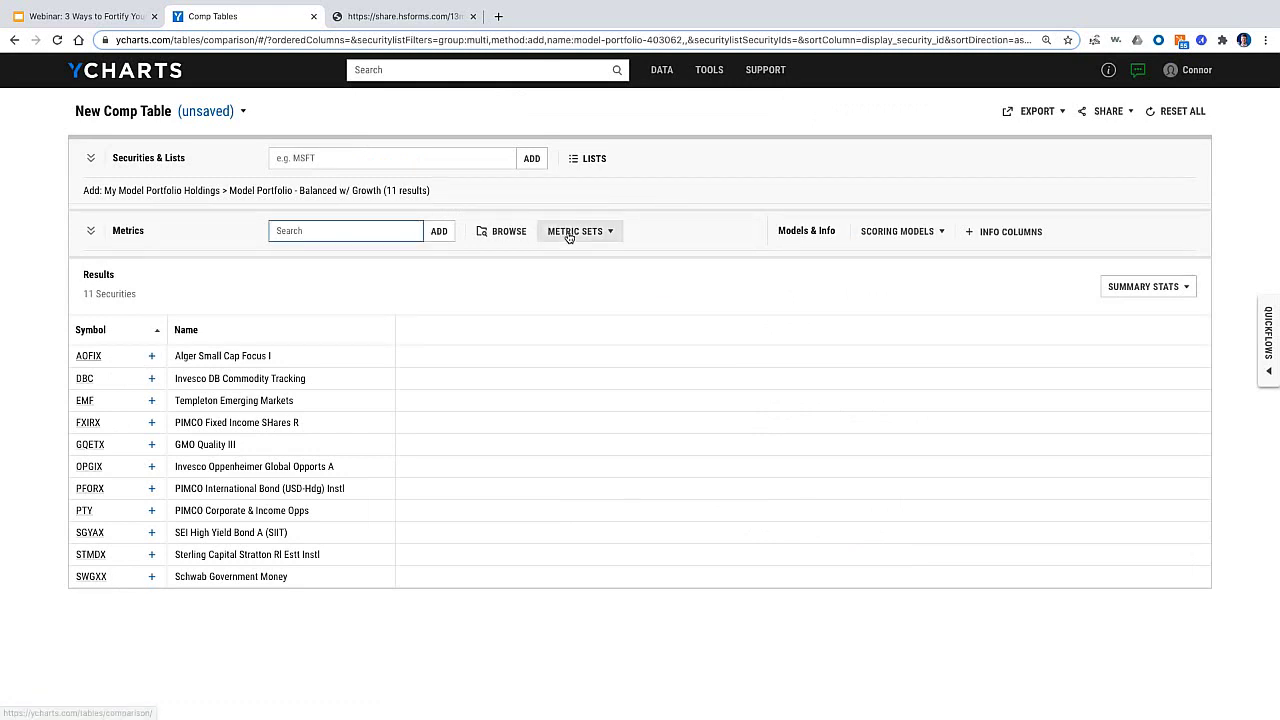
{"action": "left_click", "coordinate": [559, 278]}
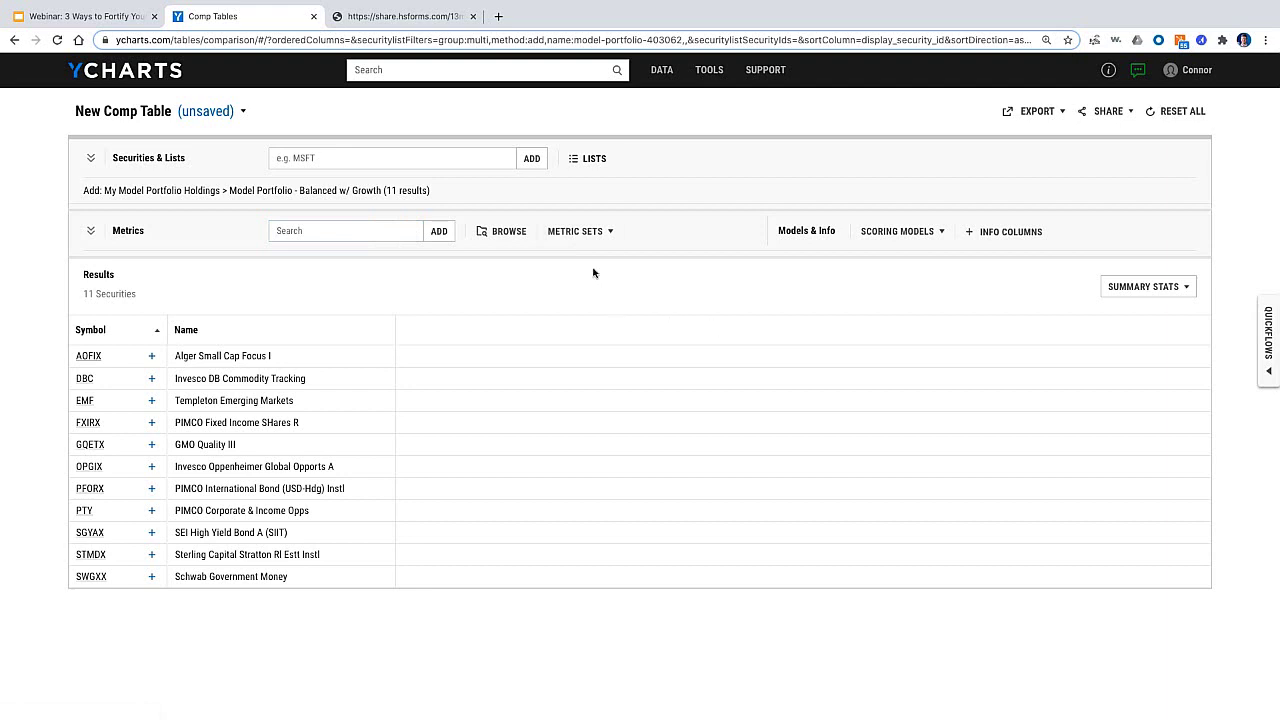
{"action": "left_click", "coordinate": [586, 232]}
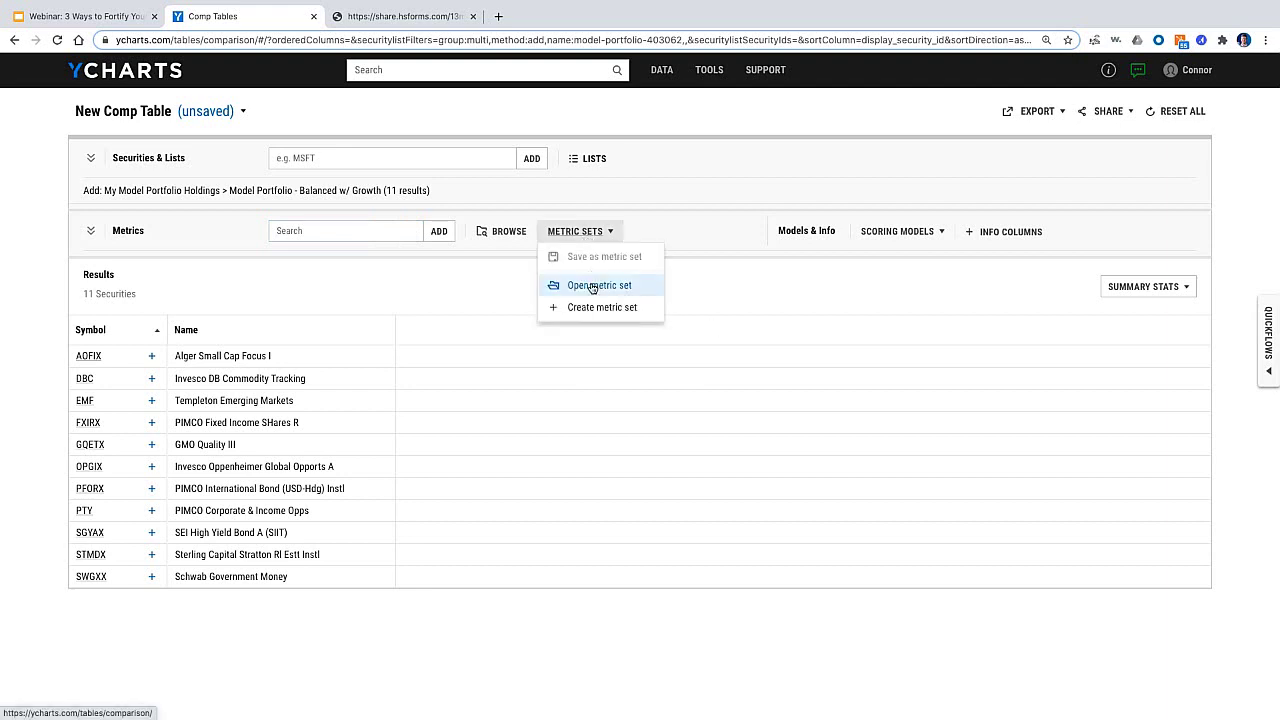
{"action": "left_click", "coordinate": [593, 287]}
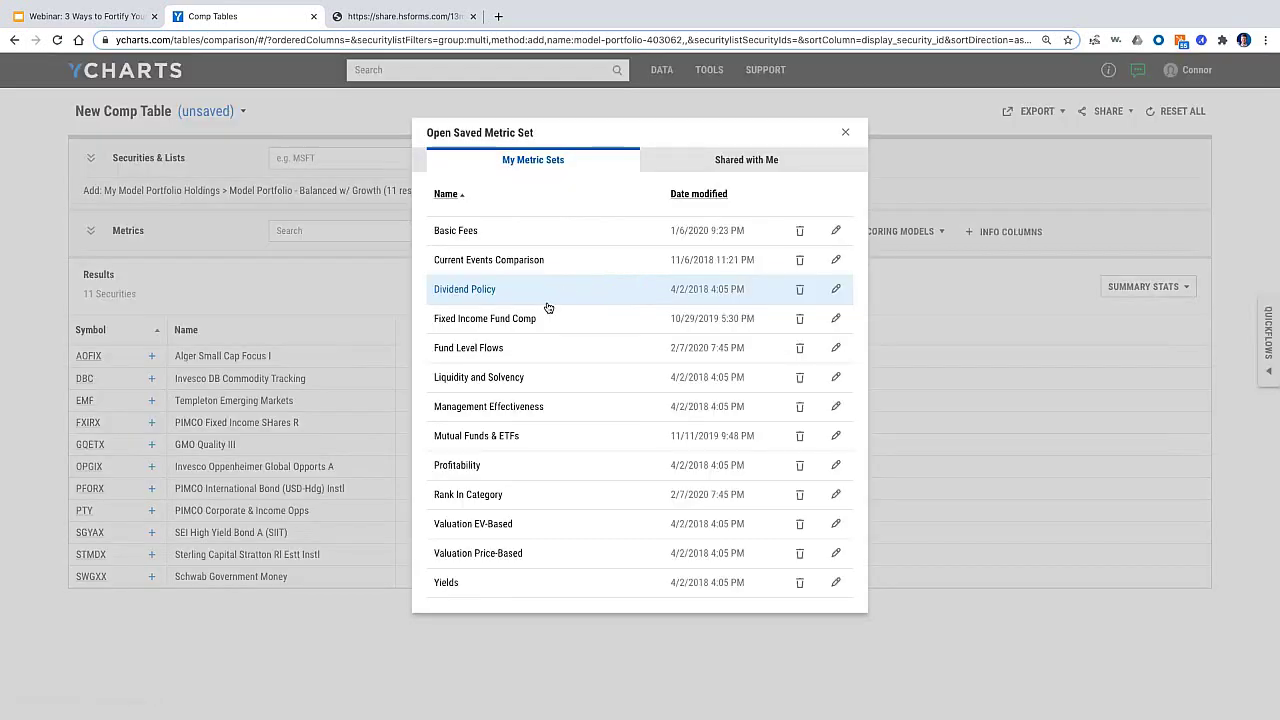
{"action": "left_click", "coordinate": [490, 437]}
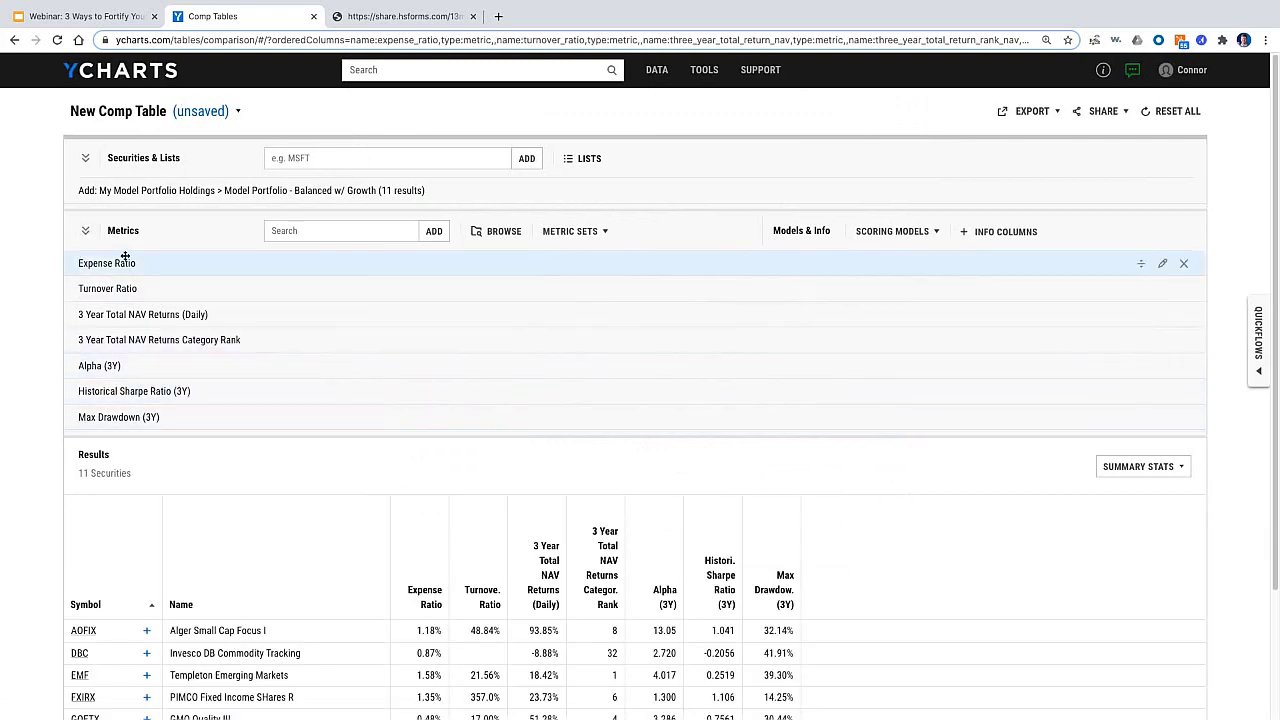
{"action": "left_click", "coordinate": [84, 232]}
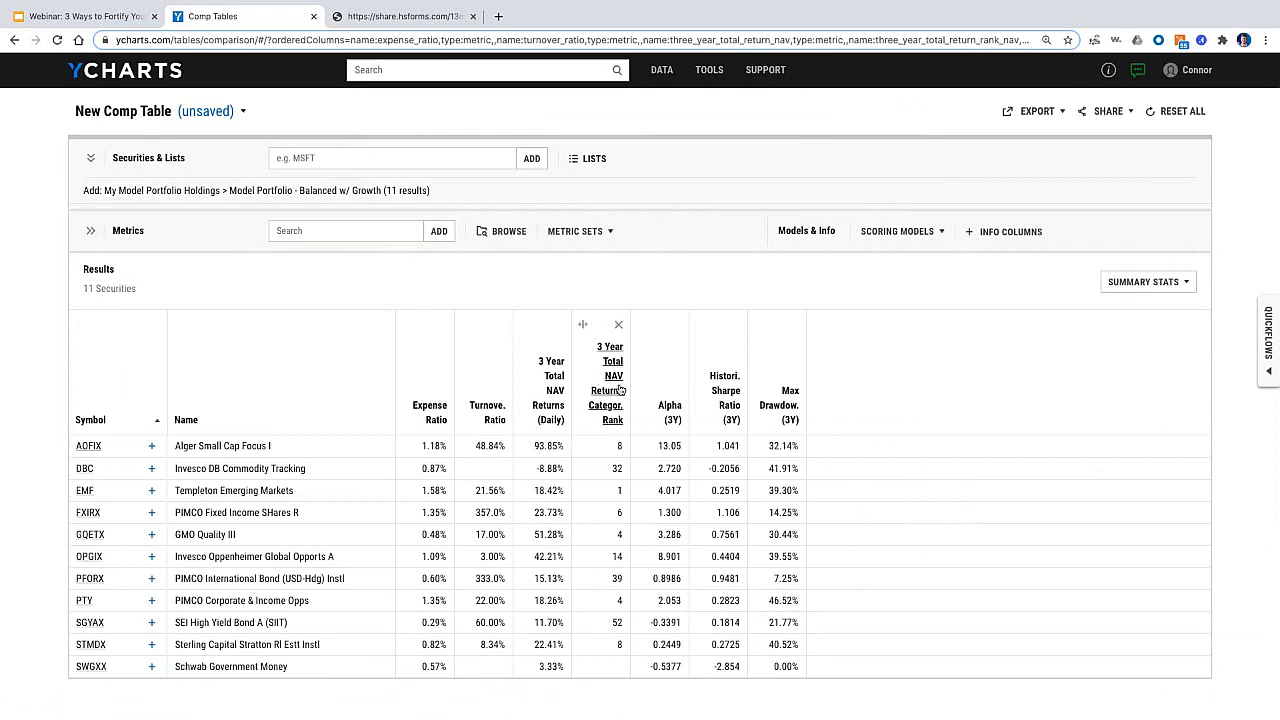
Sort the holdings by Historical Sharpe Ratio (3Y) in ascending order and examine the Templeton Emerging Markets row
{"action": "left_click", "coordinate": [725, 398]}
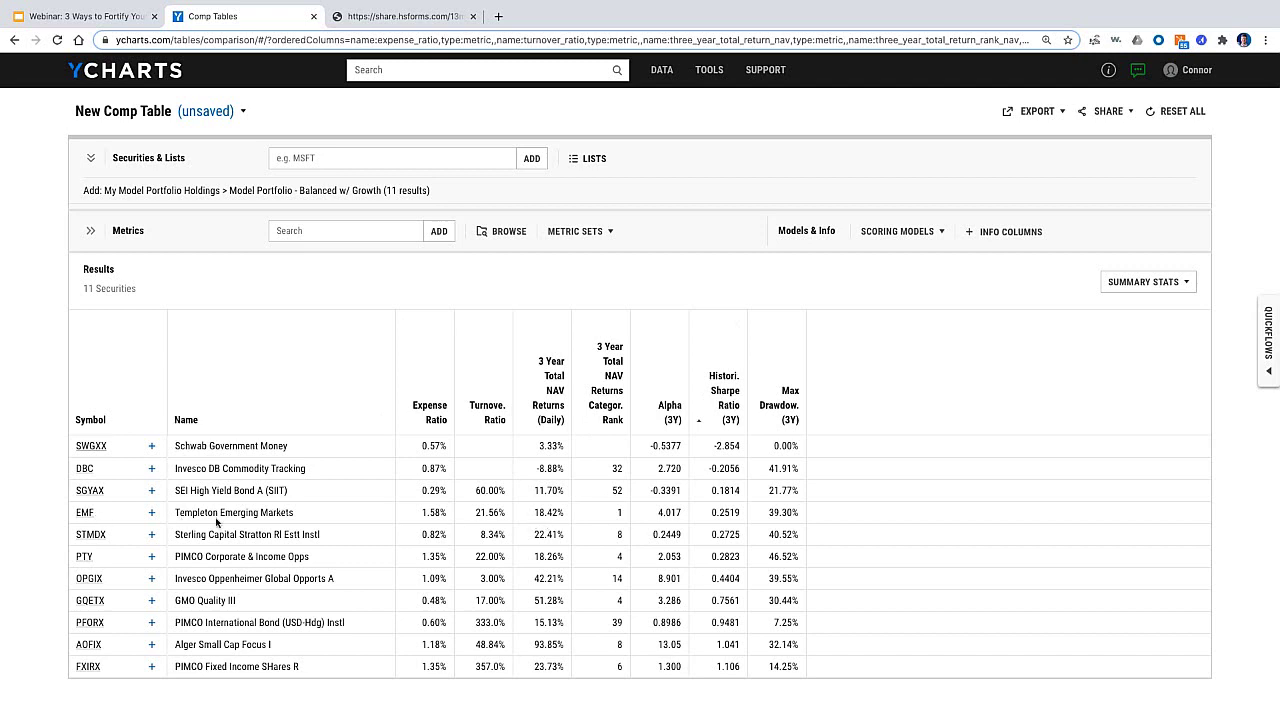
{"action": "left_click_drag", "start_coordinate": [175, 513], "coordinate": [297, 517]}
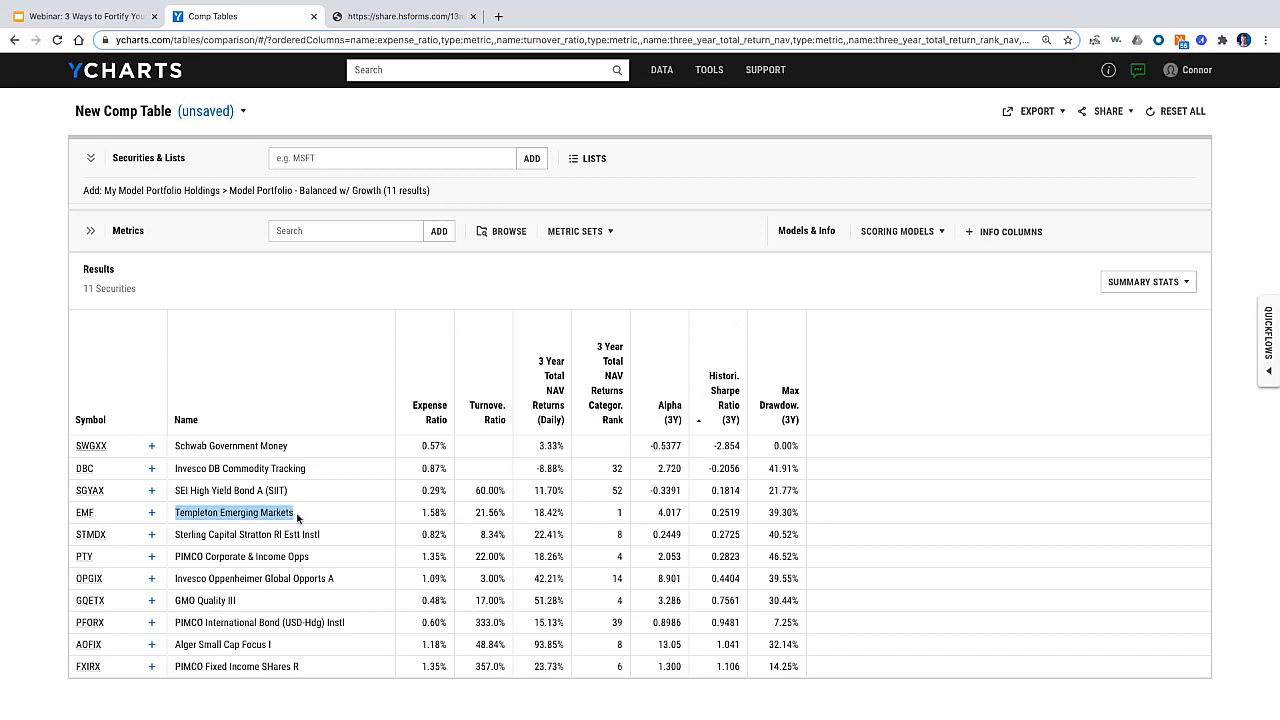
{"action": "left_click", "coordinate": [297, 517]}
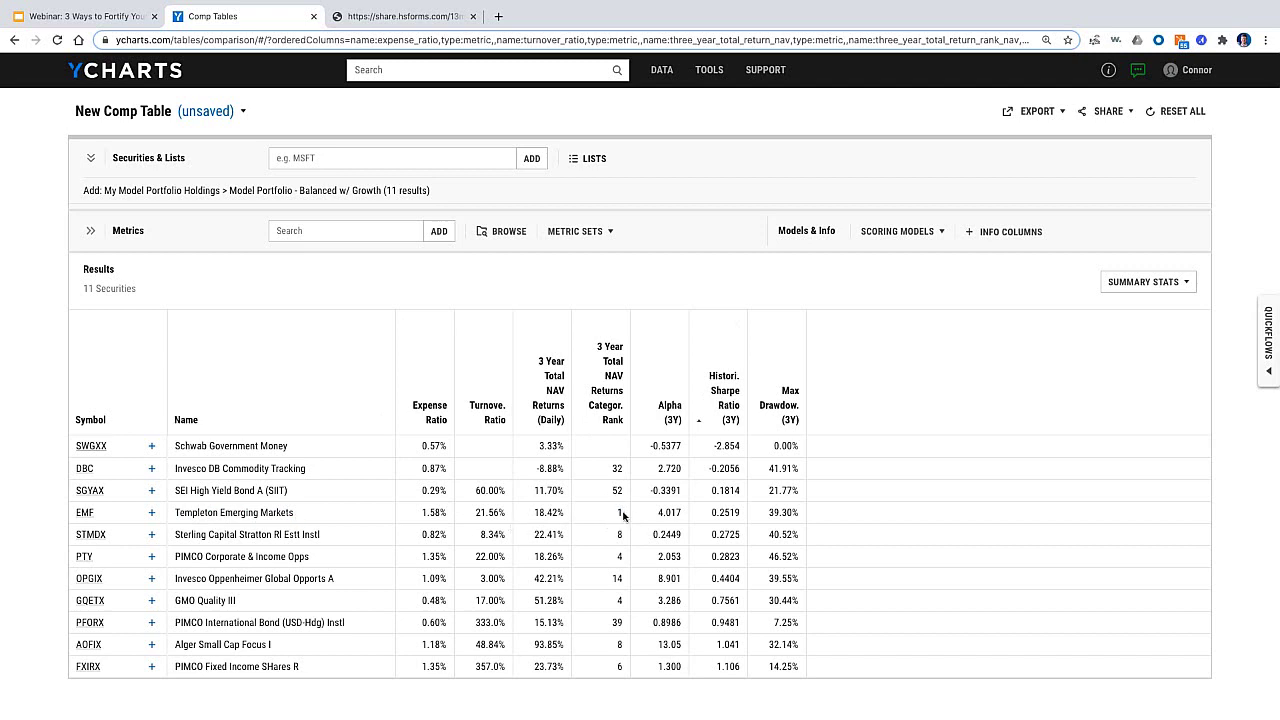
Replace the table's metrics with the saved metric set "Rank In Category"
{"action": "mouse_move", "coordinate": [619, 352]}
{"action": "left_click", "coordinate": [585, 232]}
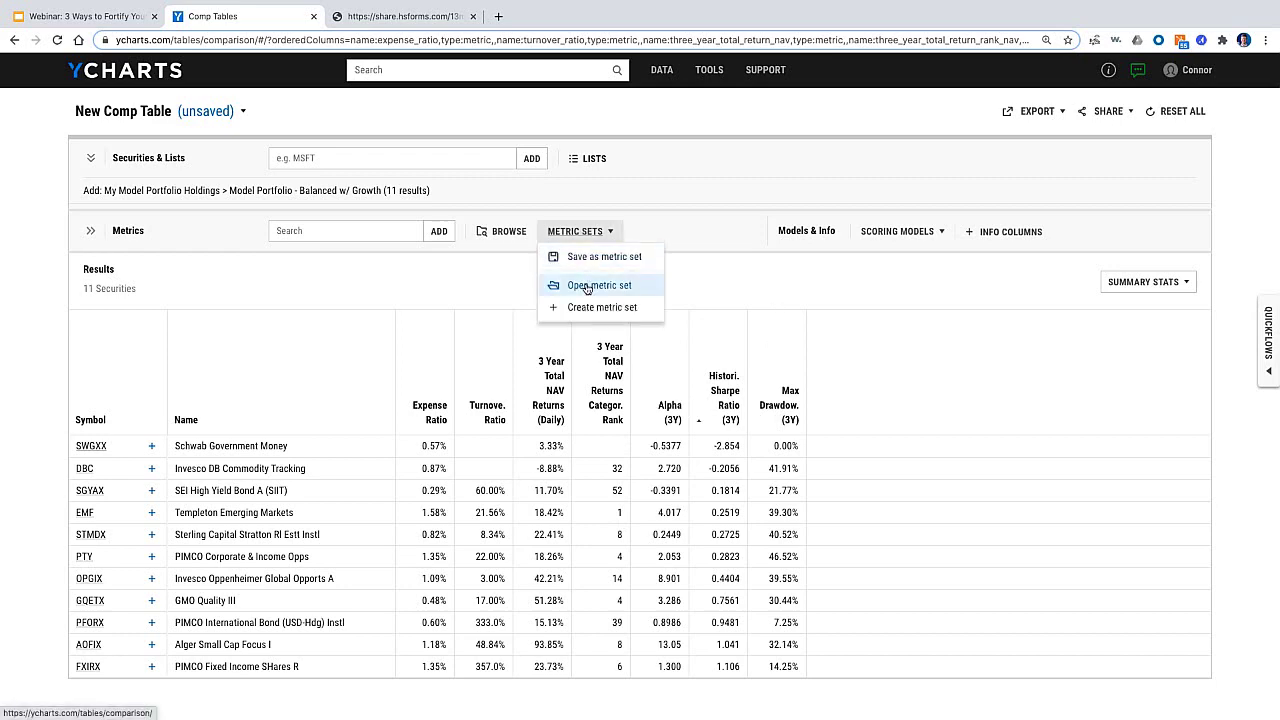
{"action": "left_click", "coordinate": [587, 287]}
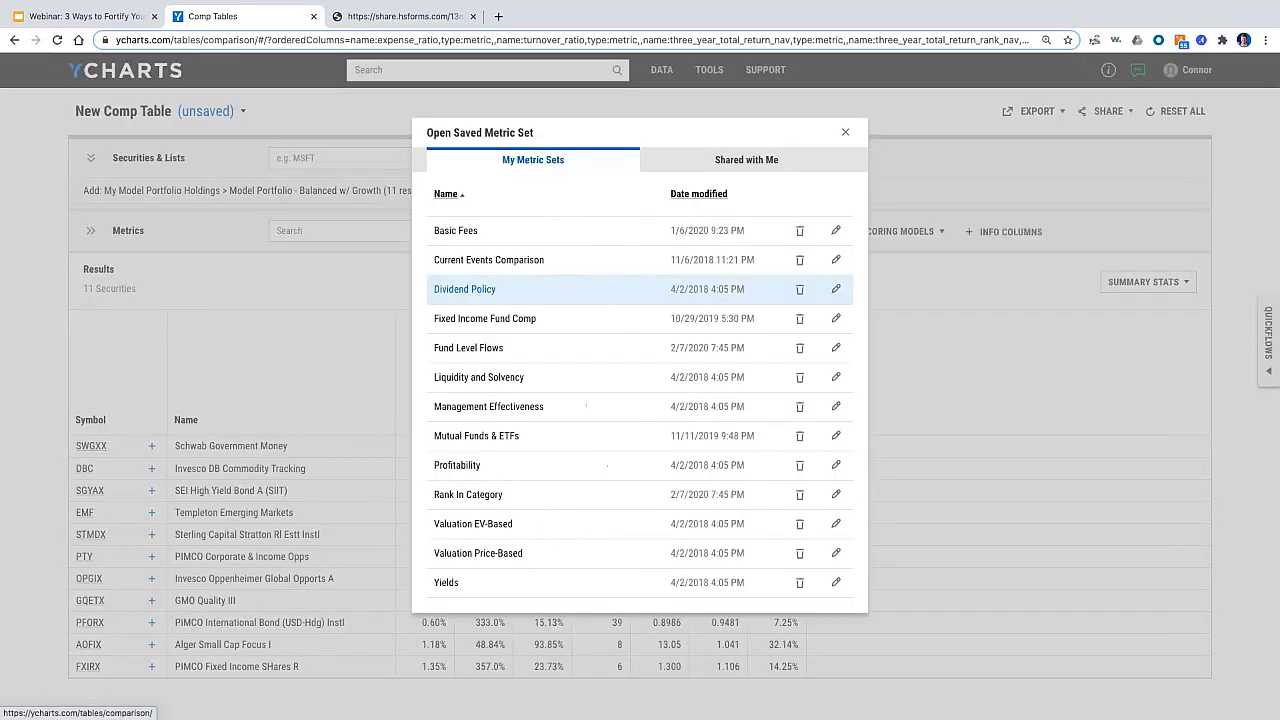
{"action": "left_click", "coordinate": [492, 497]}
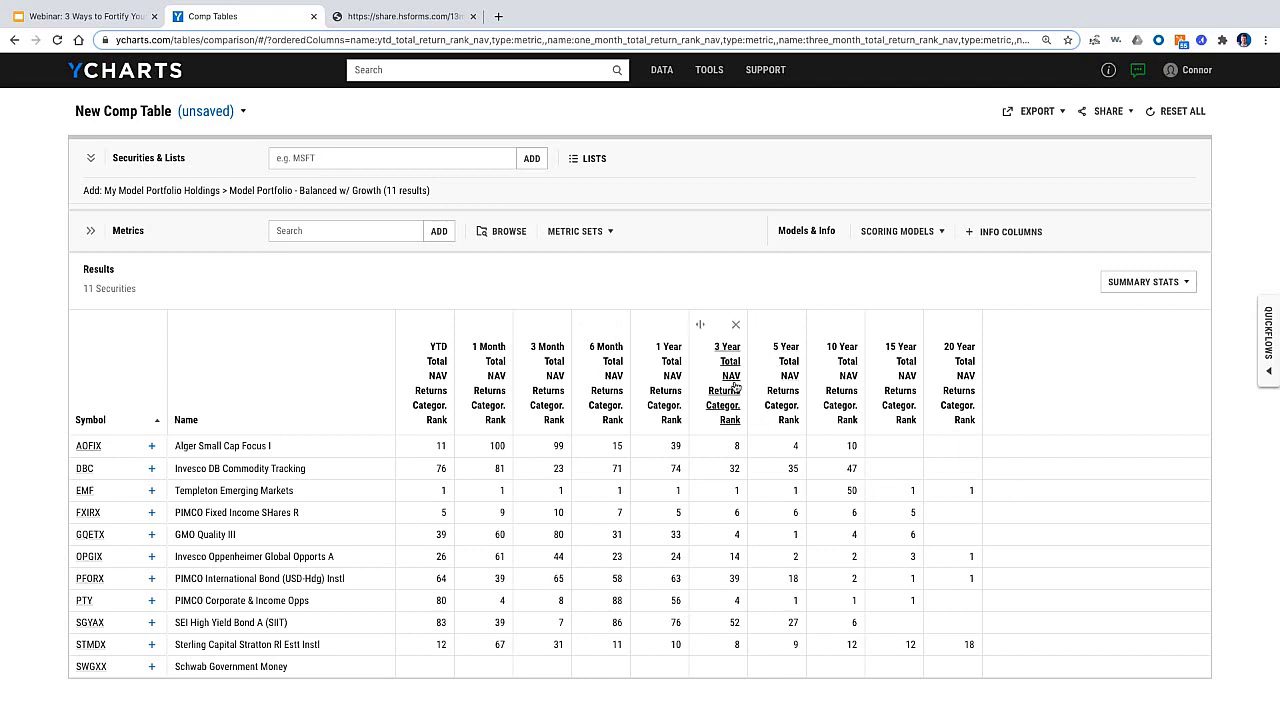
Sort the comp table's holdings by 3 Year Total NAV Returns Category Rank in ascending order
{"action": "left_click", "coordinate": [725, 390]}
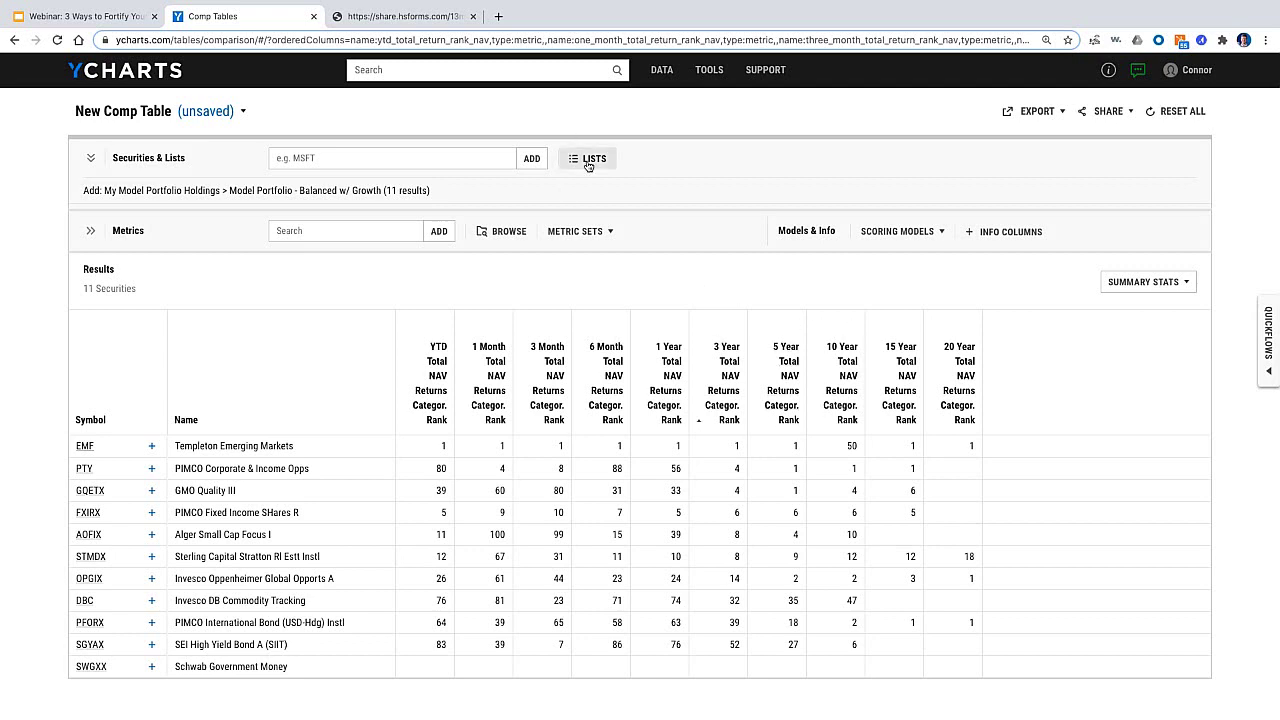
Open a new Timeseries Analysis and add the holdings of "Model Portfolio - Balanced w/ Growth" from My Model Portfolio Holdings
{"action": "mouse_move", "coordinate": [710, 74]}
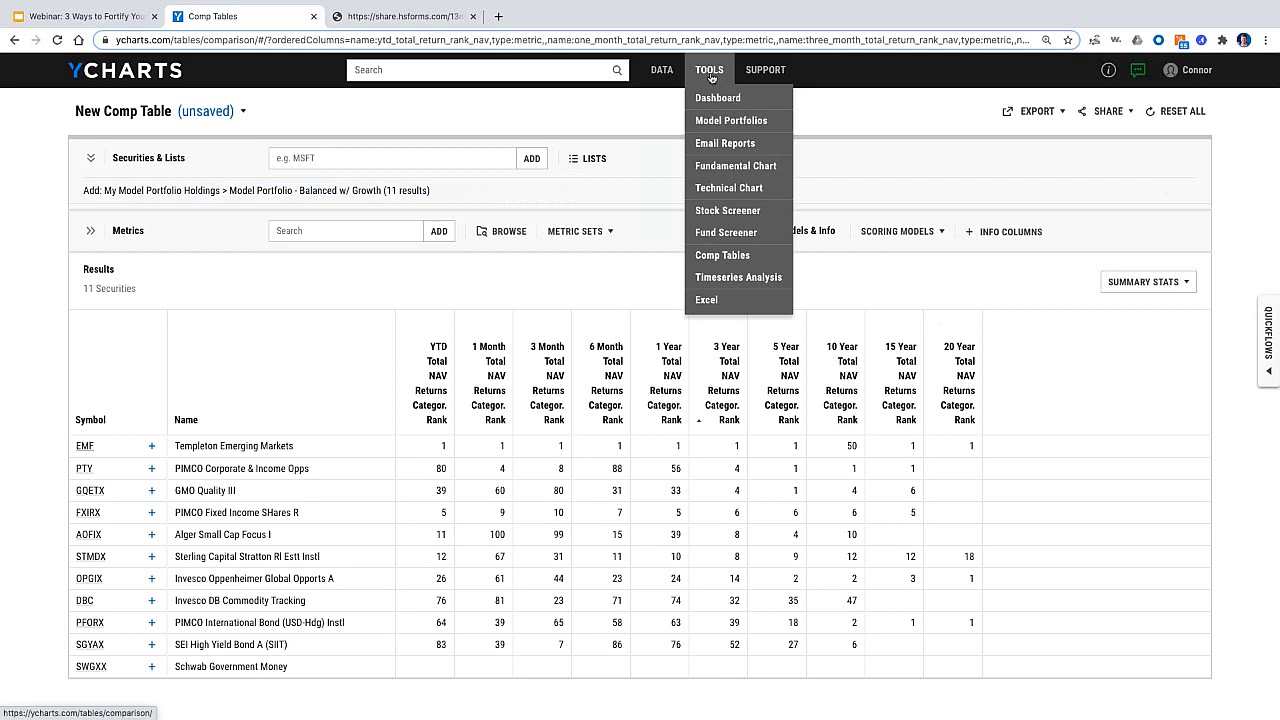
{"action": "left_click", "coordinate": [730, 279]}
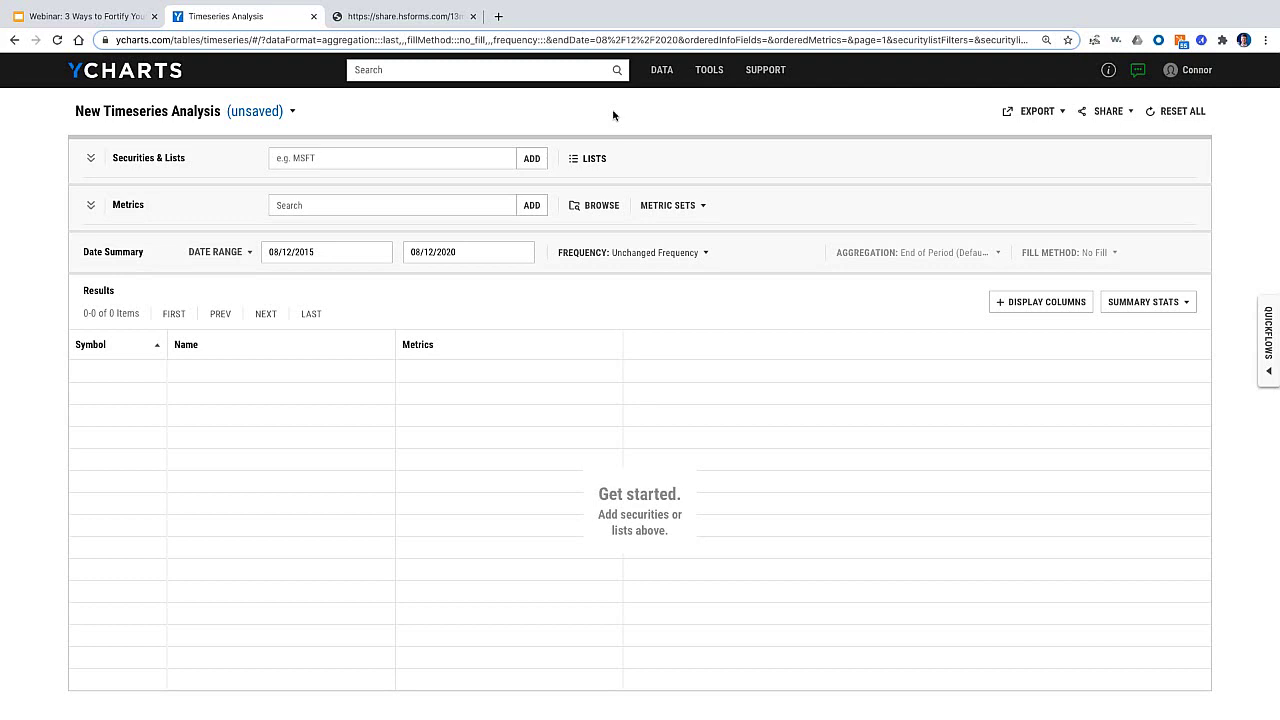
{"action": "left_click", "coordinate": [589, 163]}
{"action": "left_click", "coordinate": [452, 175]}
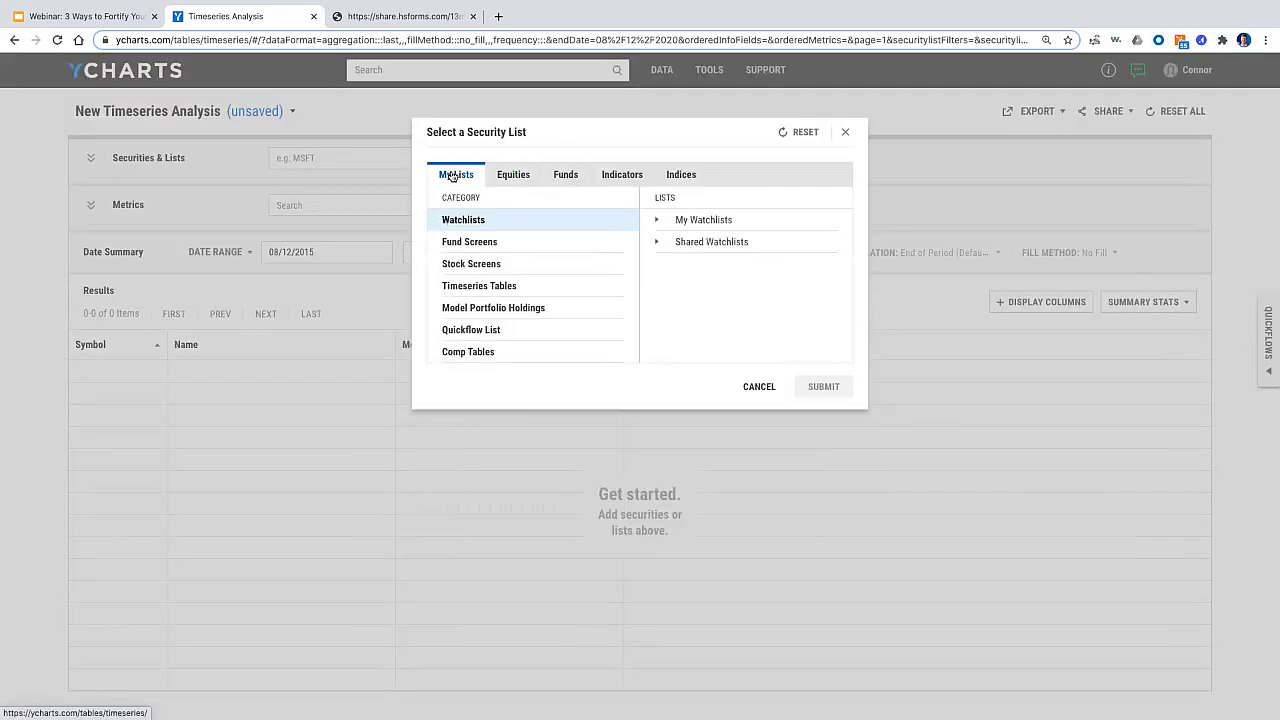
{"action": "left_click", "coordinate": [471, 310]}
{"action": "left_click", "coordinate": [733, 225]}
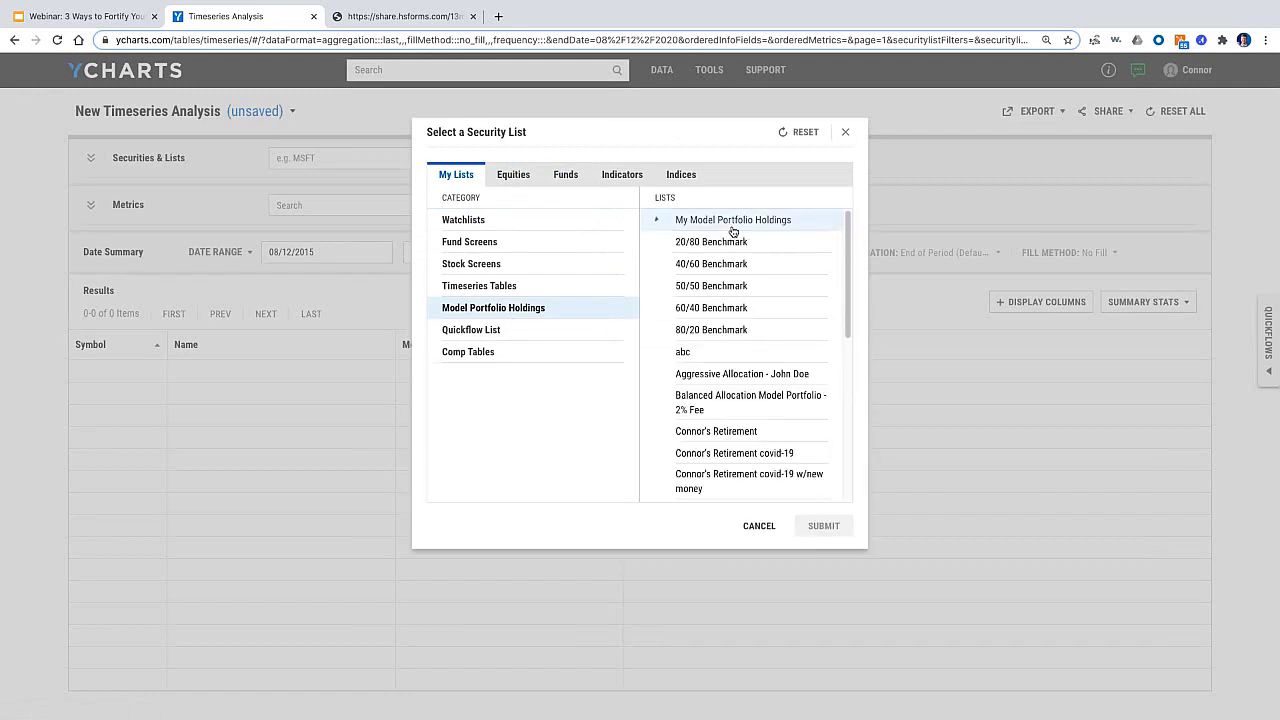
{"action": "scroll", "coordinate": [745, 345], "scroll_direction": "down", "scroll_amount": 5}
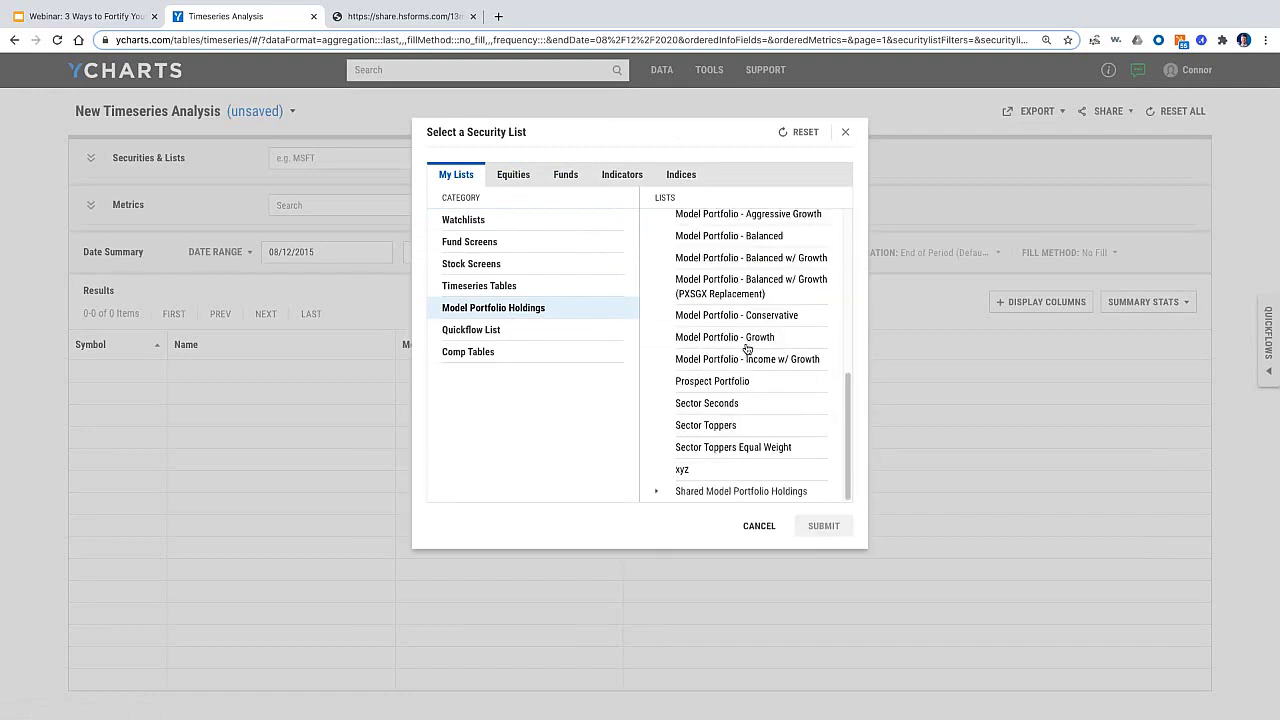
{"action": "left_click", "coordinate": [764, 260]}
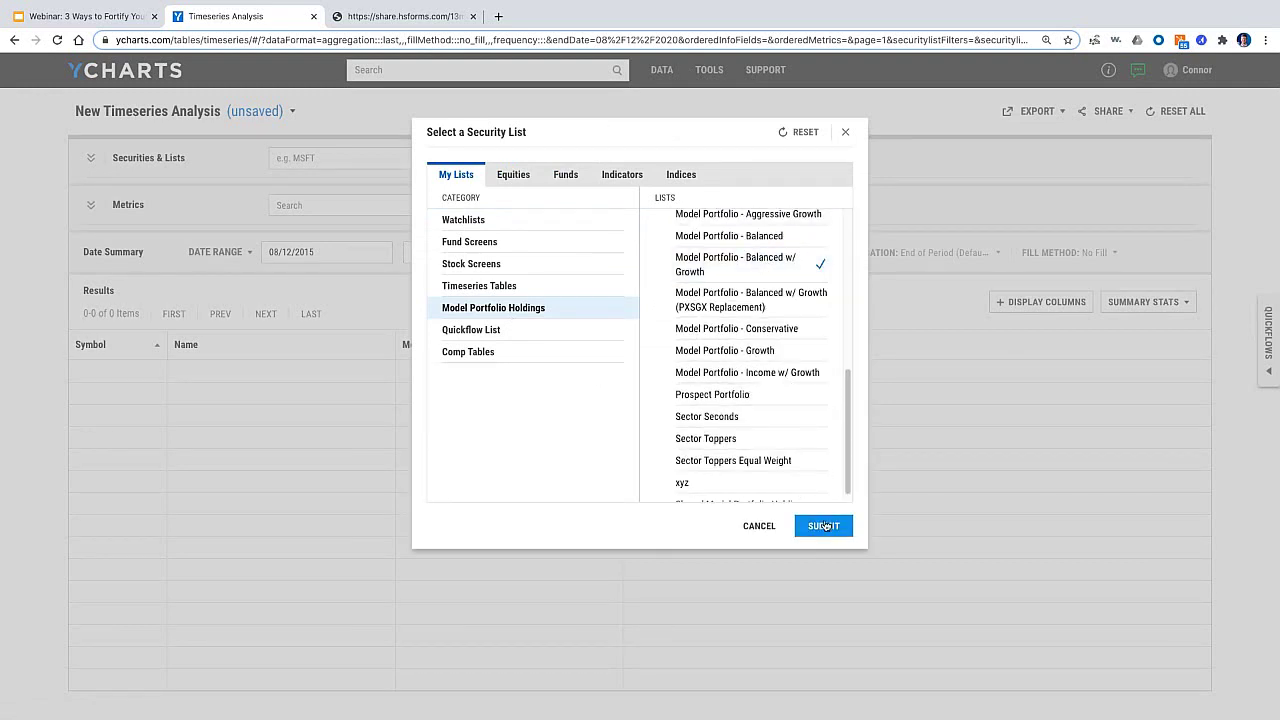
{"action": "left_click", "coordinate": [824, 526]}
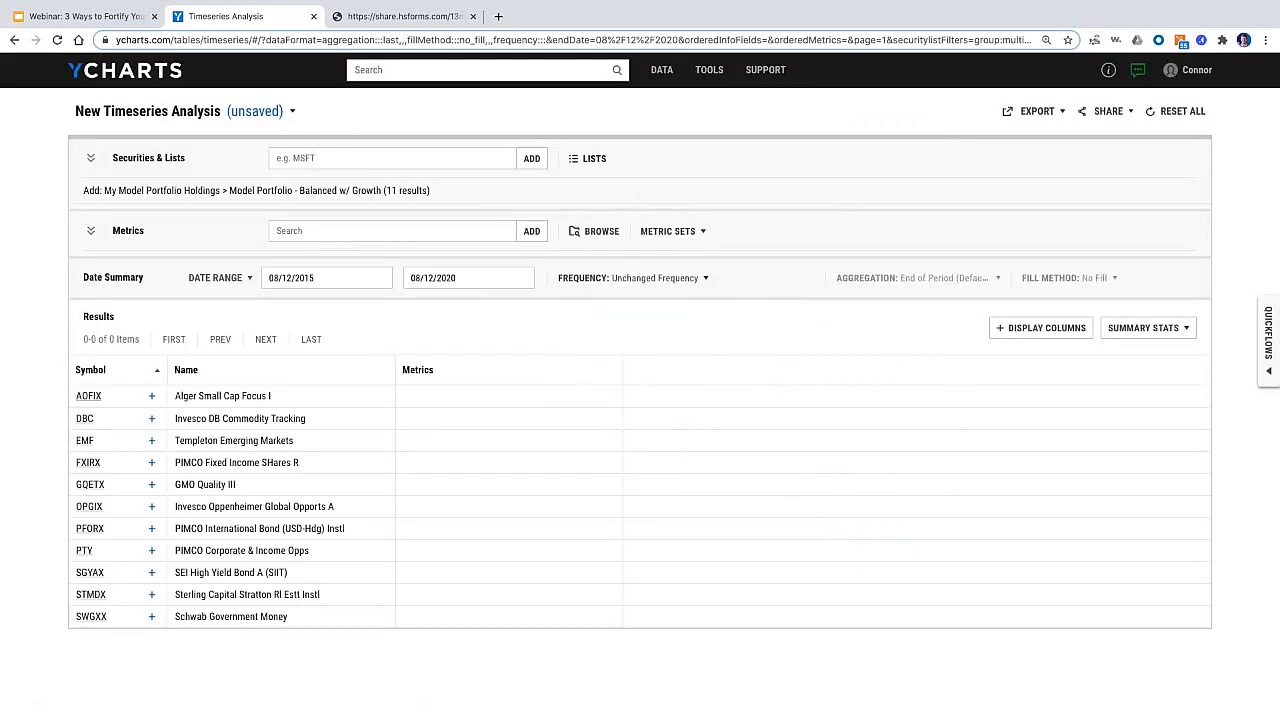
Add the metrics Total Return NAV and Total Return Price to the timeseries analysis
{"action": "left_click", "coordinate": [350, 230]}
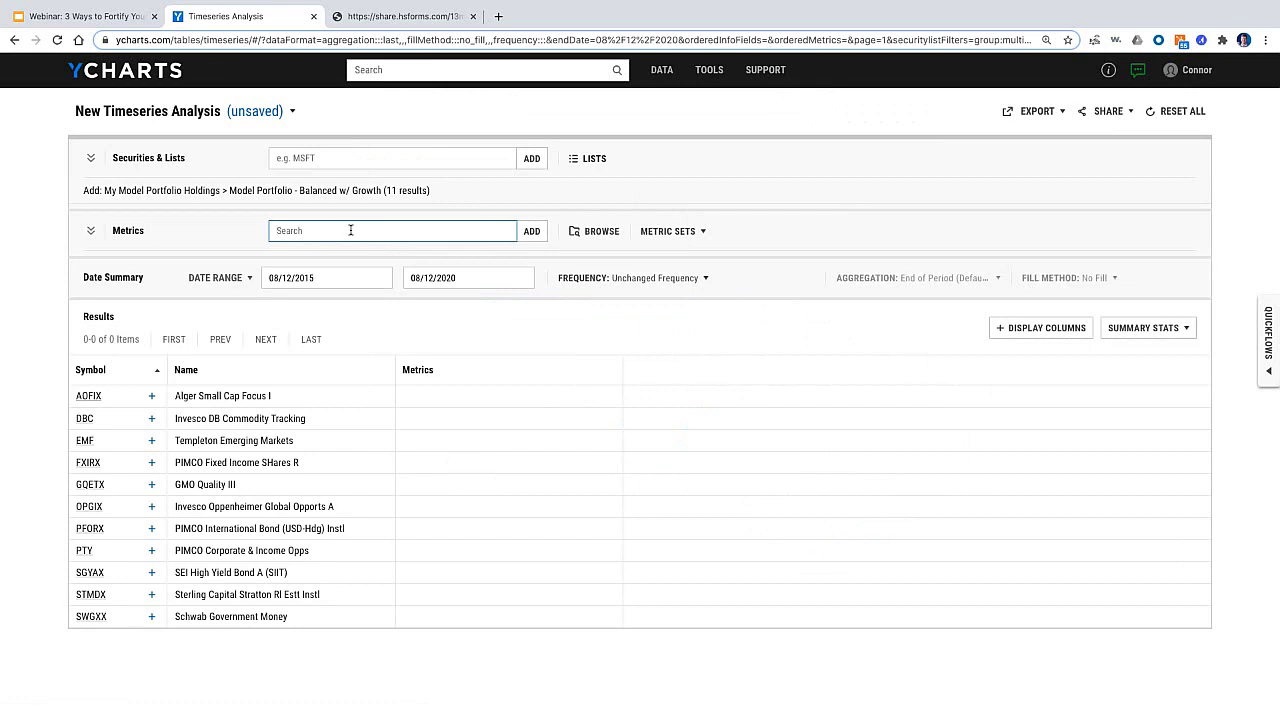
{"action": "type", "text": "total "}
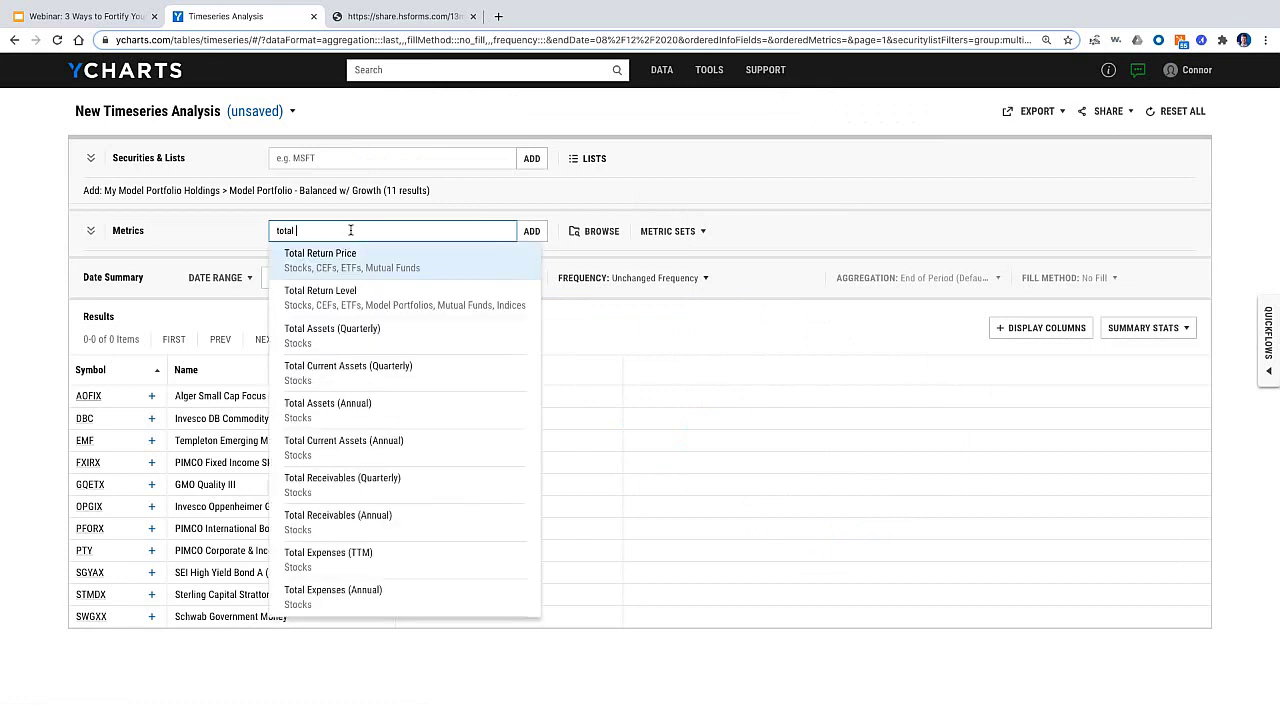
{"action": "type", "text": "return nav"}
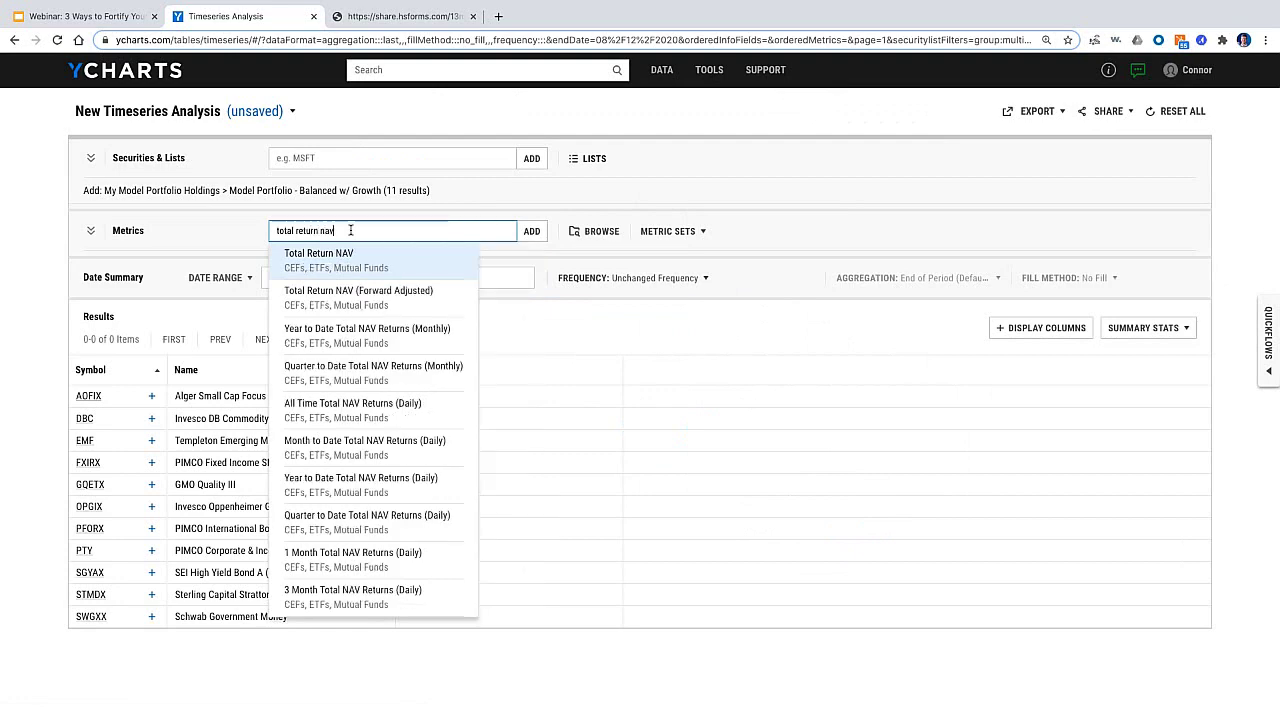
{"action": "key", "text": "Return"}
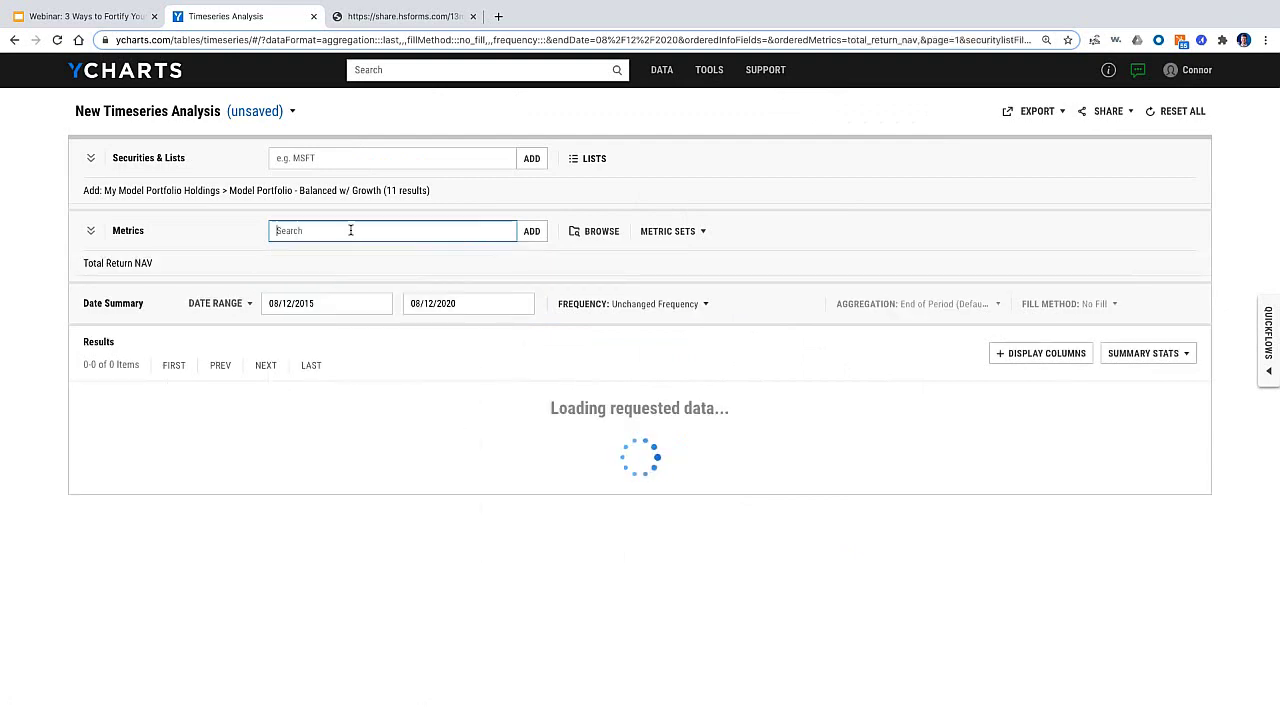
{"action": "type", "text": "total return pri"}
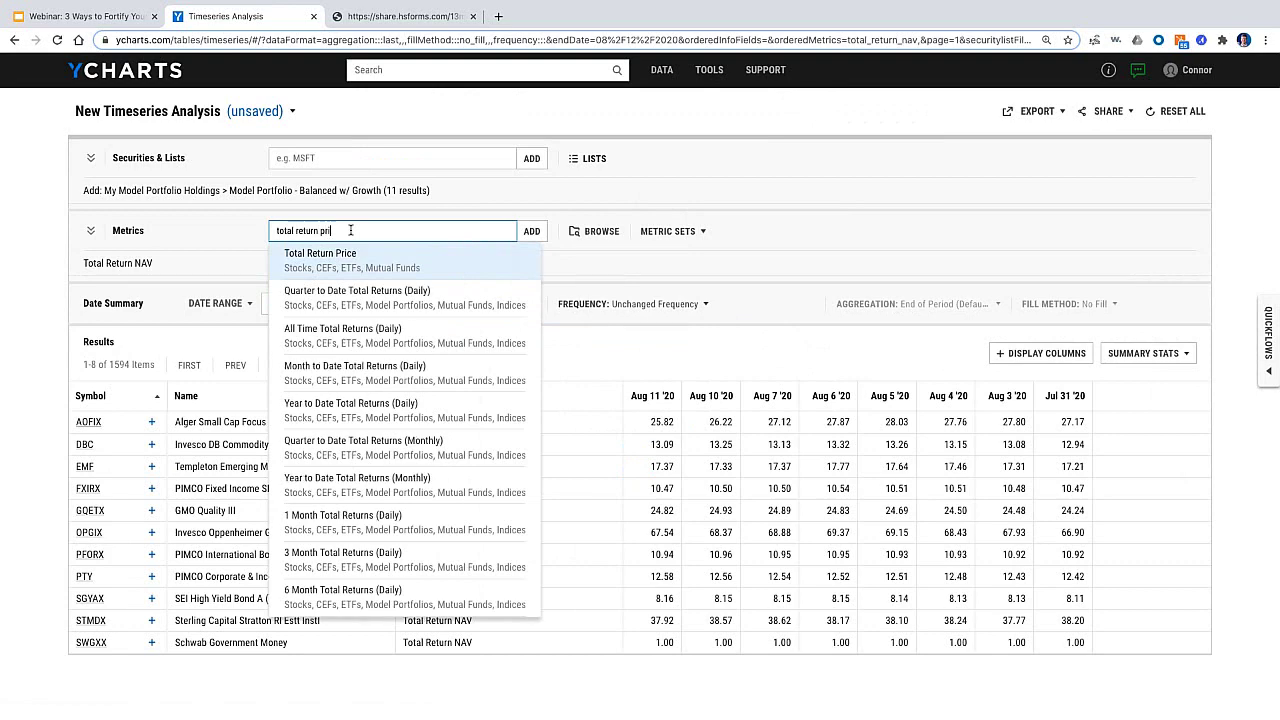
{"action": "key", "text": "Return"}
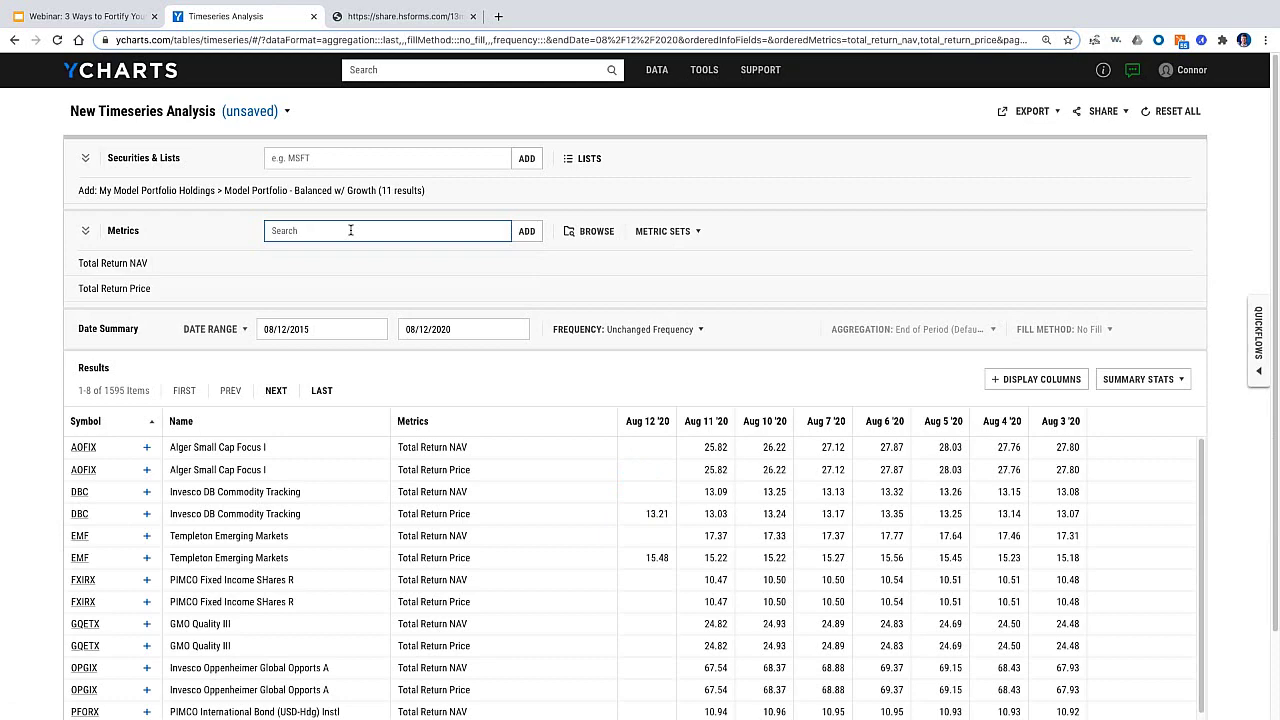
Collapse the metrics list and set the timeseries data frequency to Monthly
{"action": "left_click", "coordinate": [86, 231]}
{"action": "left_click", "coordinate": [648, 276]}
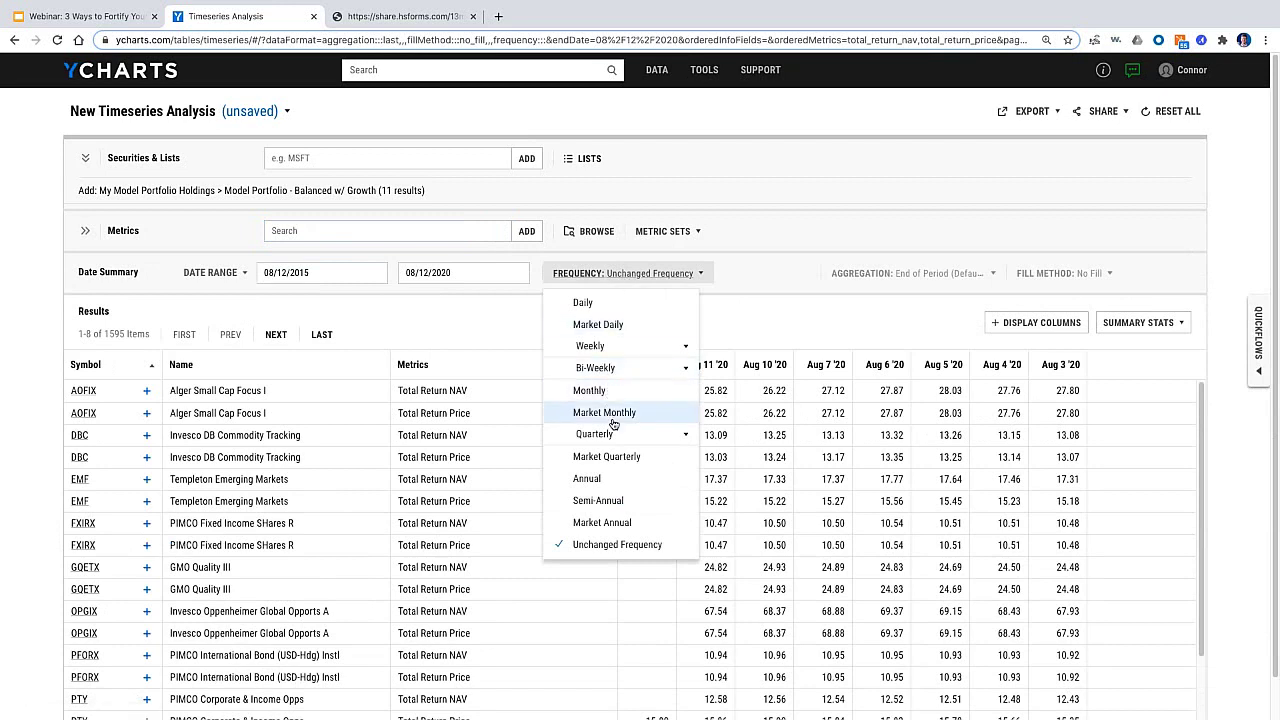
{"action": "left_click", "coordinate": [592, 392]}
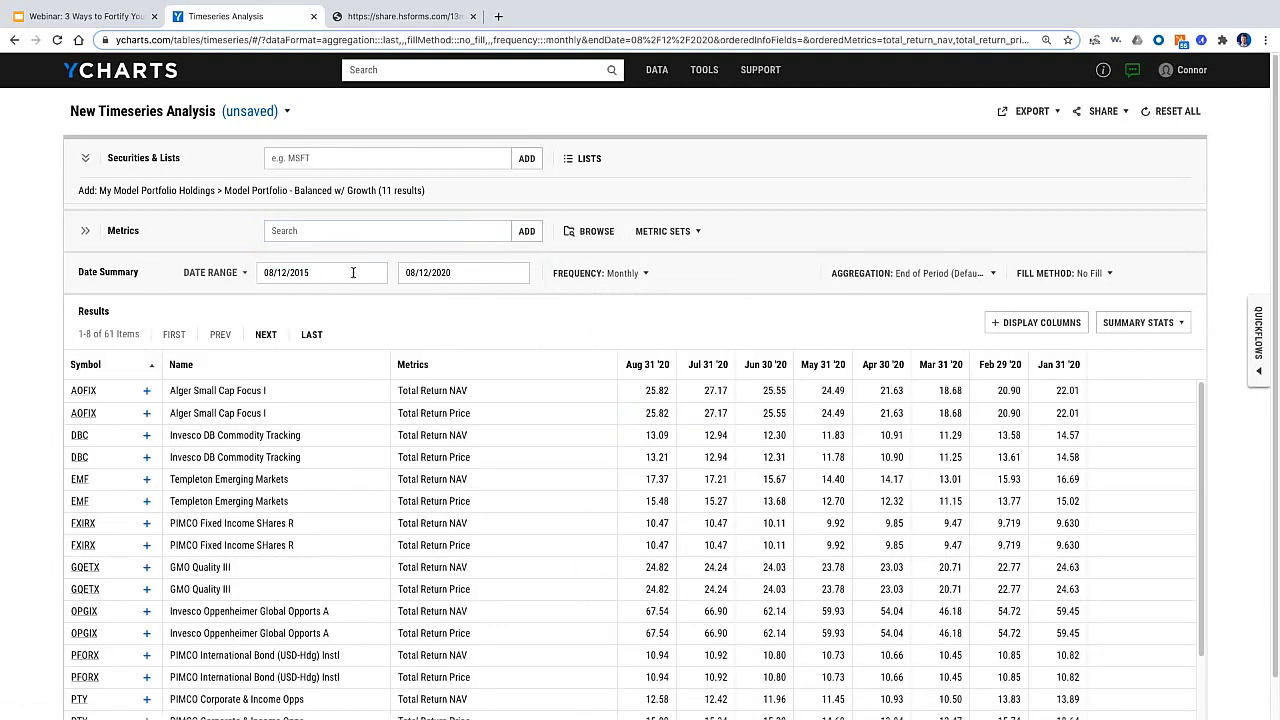
Examine the start and end date settings and the export options of the timeseries analysis
{"action": "left_click", "coordinate": [353, 272]}
{"action": "left_click", "coordinate": [490, 272]}
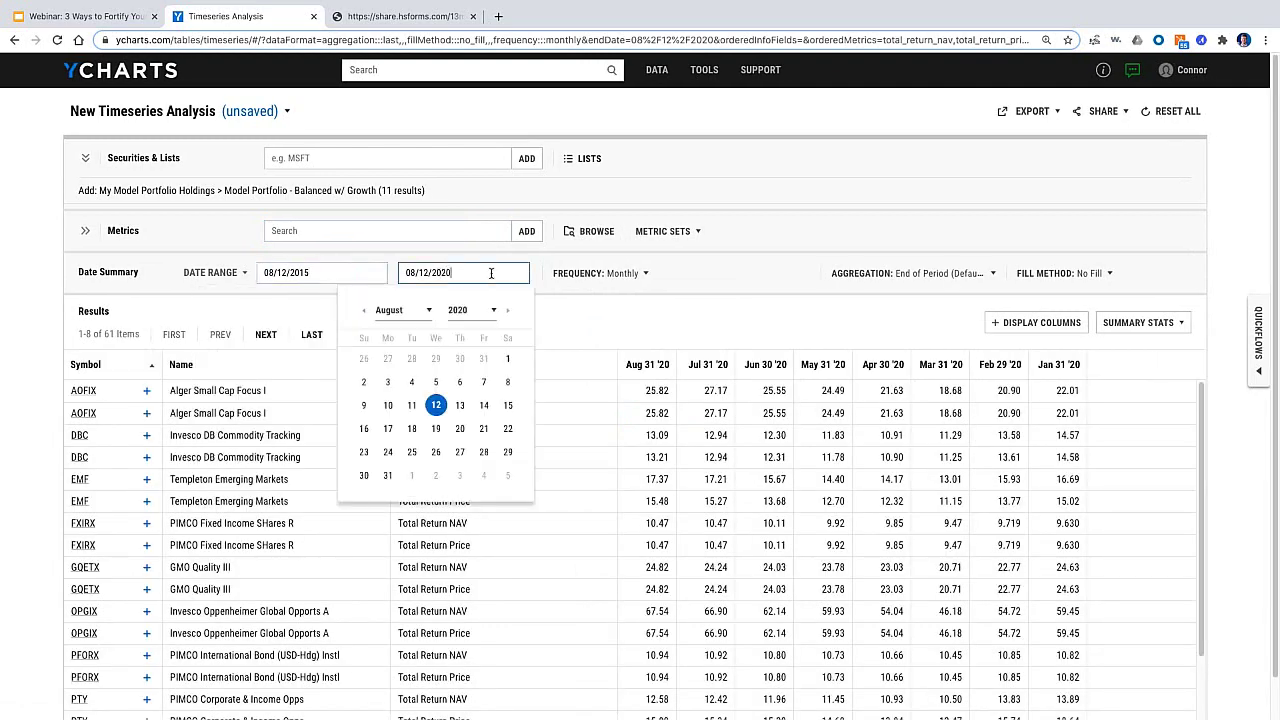
{"action": "left_click", "coordinate": [686, 320]}
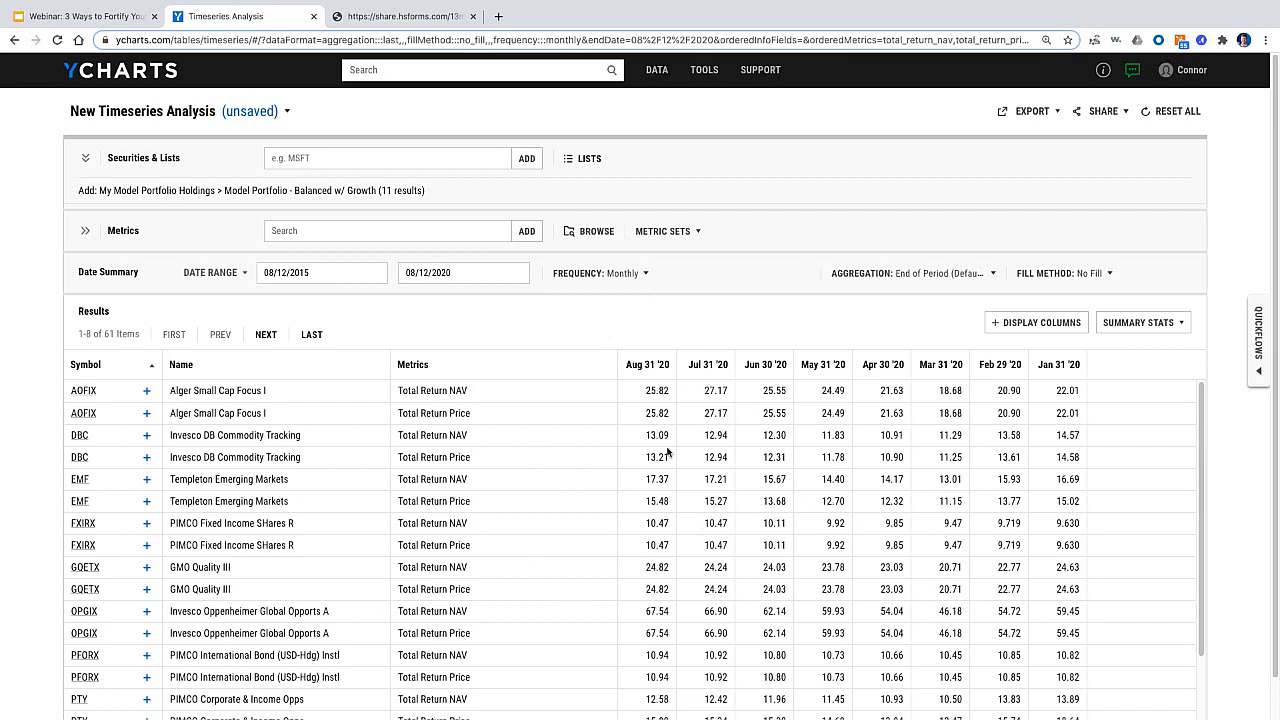
{"action": "left_click", "coordinate": [1030, 111]}
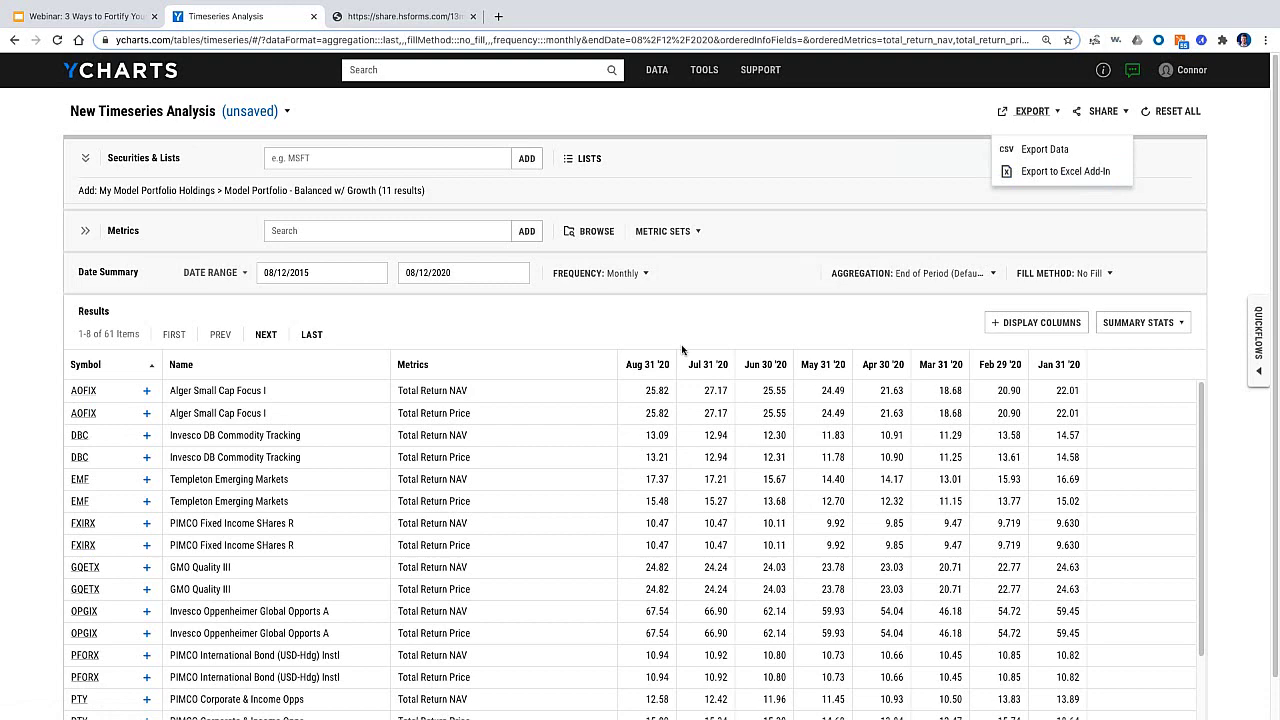
{"action": "left_click", "coordinate": [731, 128]}
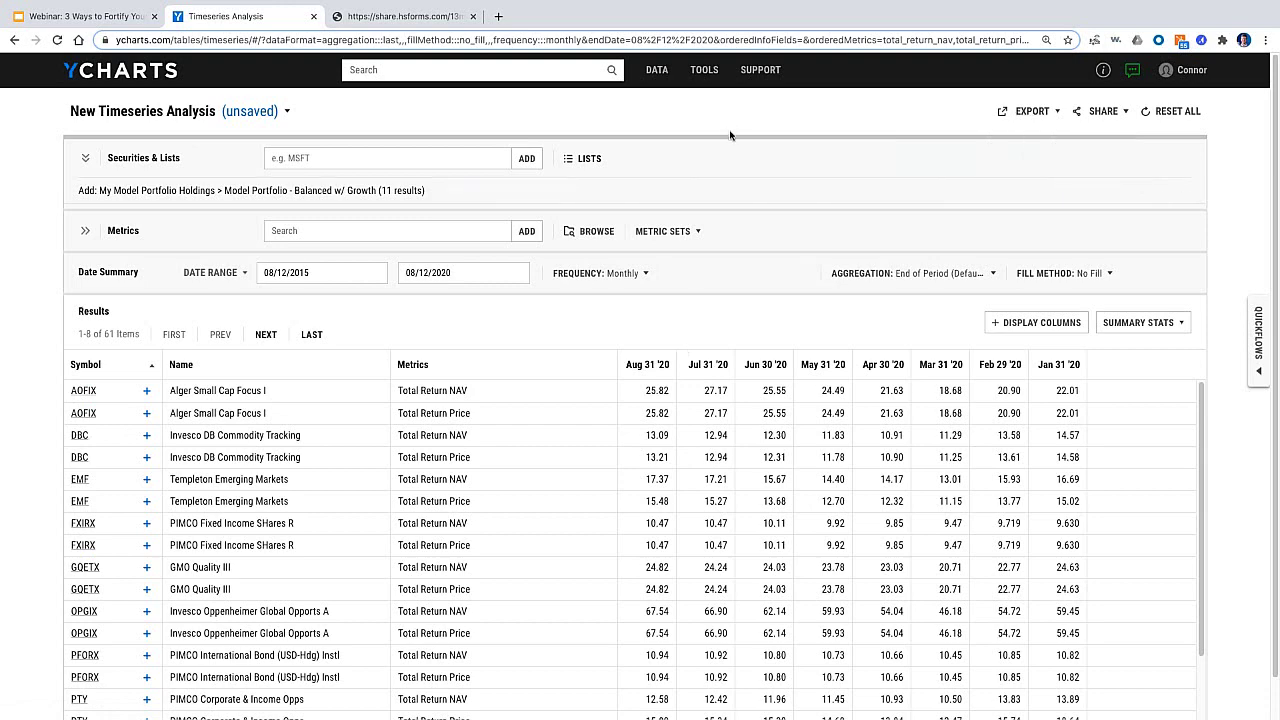
{"action": "scroll", "coordinate": [731, 132], "scroll_direction": "down", "scroll_amount": 1}
{"action": "scroll", "coordinate": [731, 132], "scroll_direction": "up", "scroll_amount": 1}
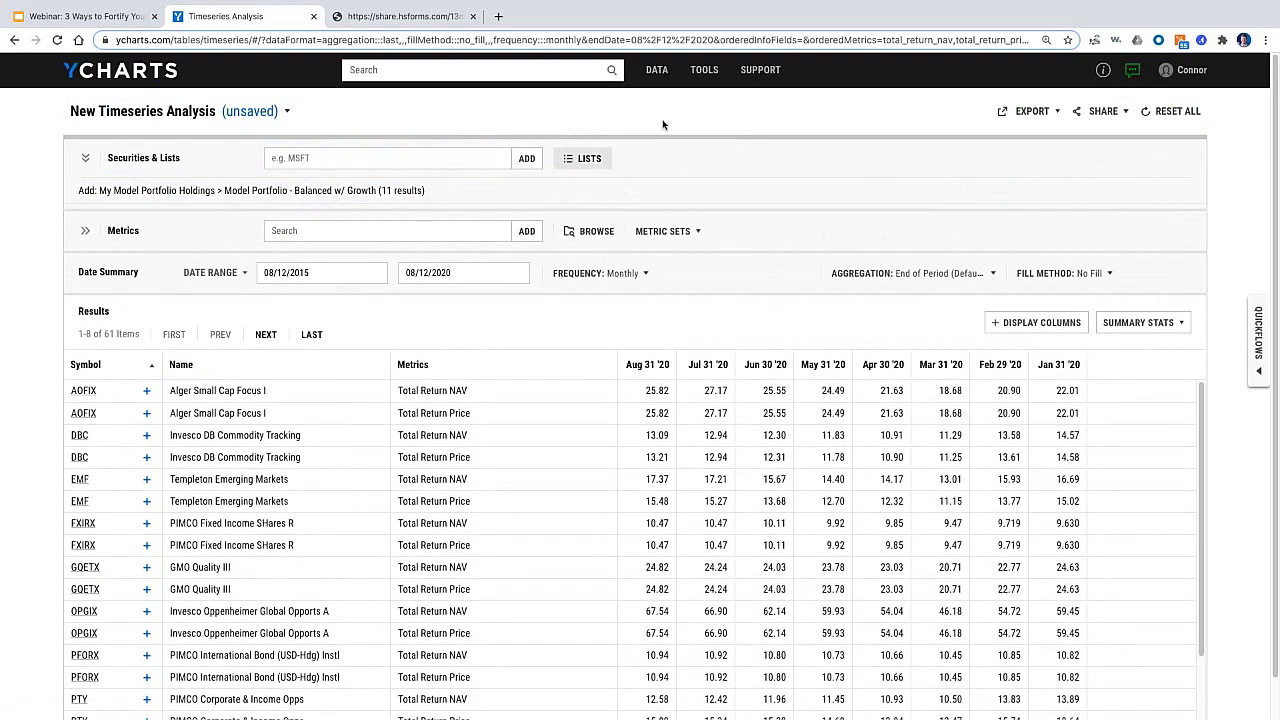
Create a new custom email report titled "My Portfolio Update" with a Weekly frequency
{"action": "left_click", "coordinate": [704, 69]}
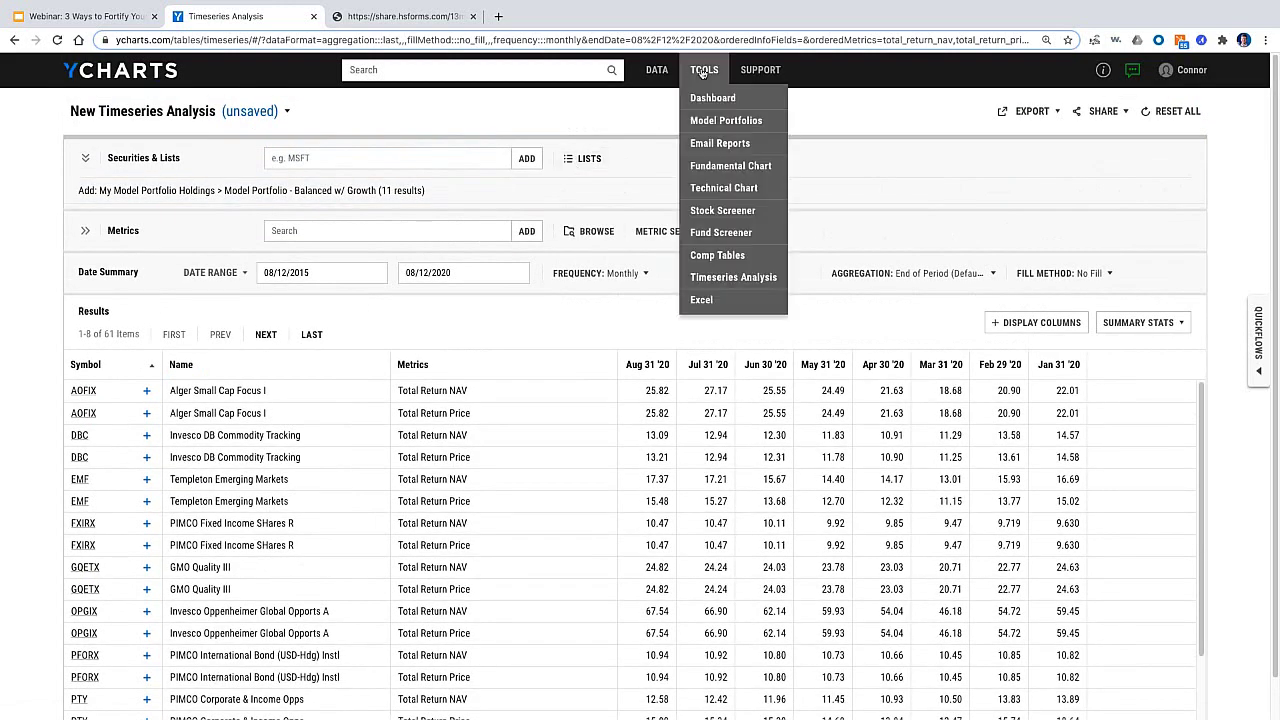
{"action": "left_click", "coordinate": [718, 145]}
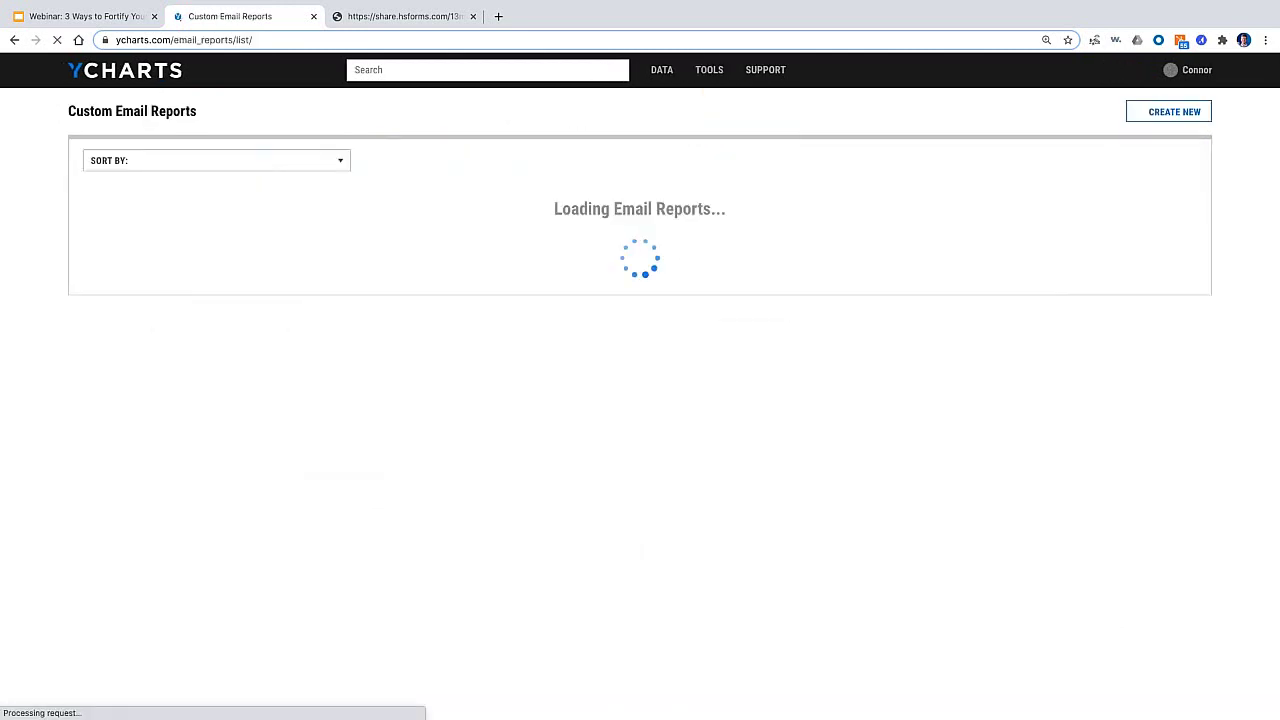
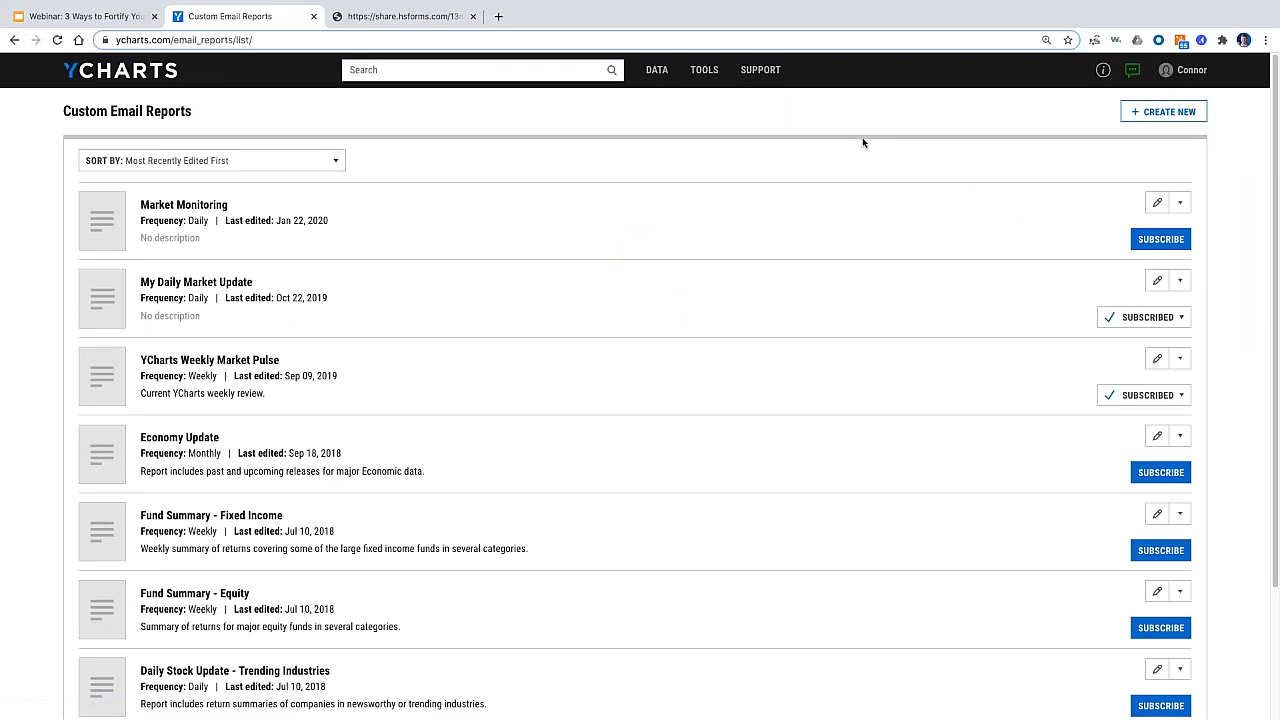
{"action": "left_click", "coordinate": [1157, 113]}
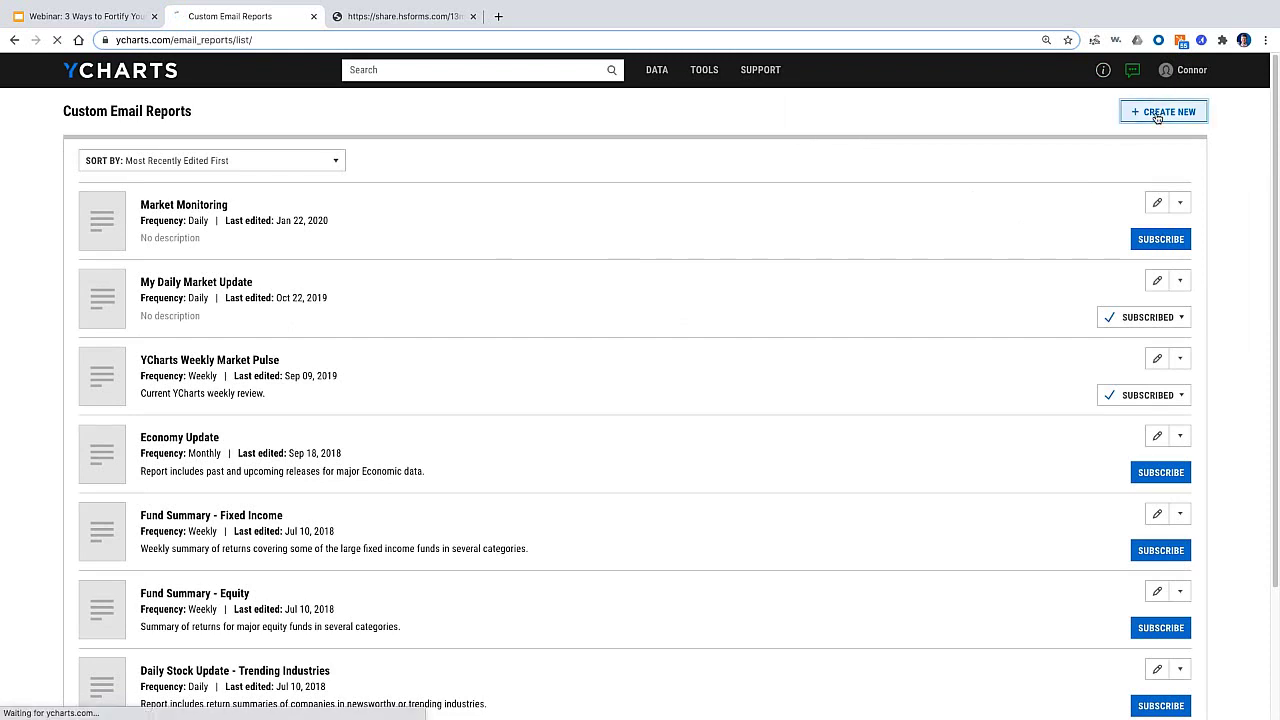
{"action": "left_click", "coordinate": [489, 180]}
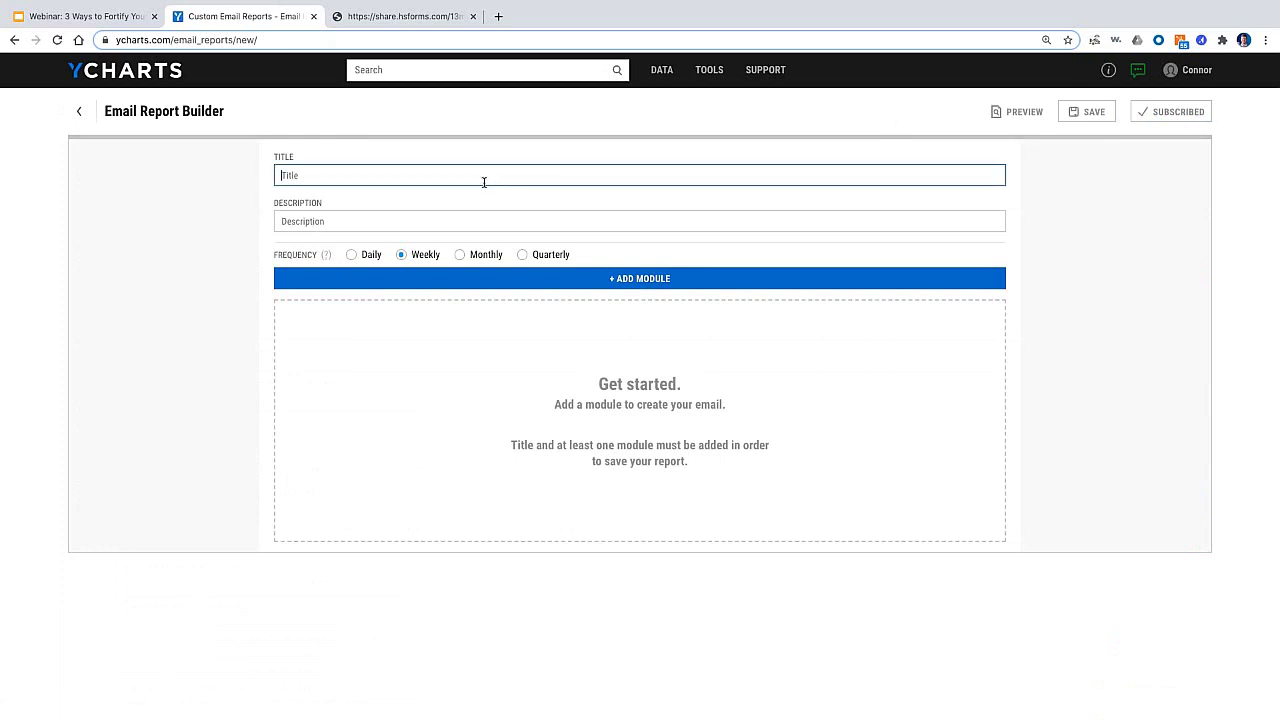
{"action": "type", "text": "My Portfolio Update"}
{"action": "left_click", "coordinate": [464, 221]}
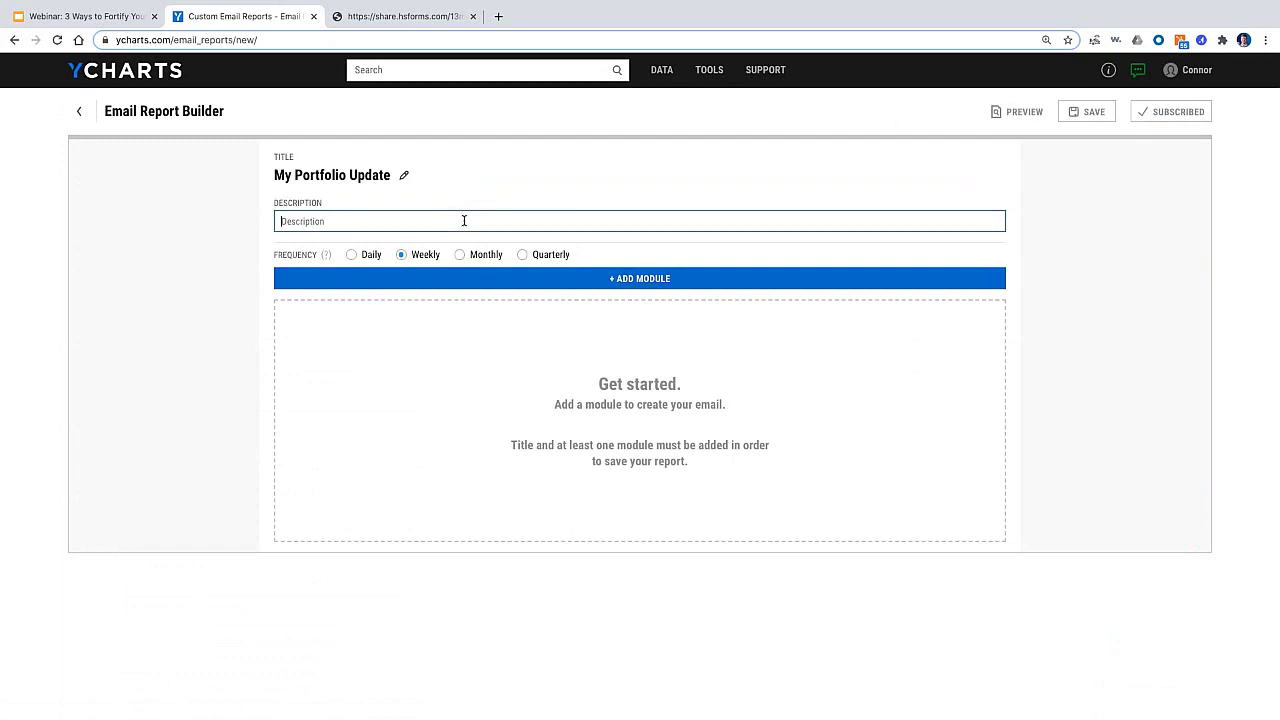
{"action": "left_click", "coordinate": [351, 255]}
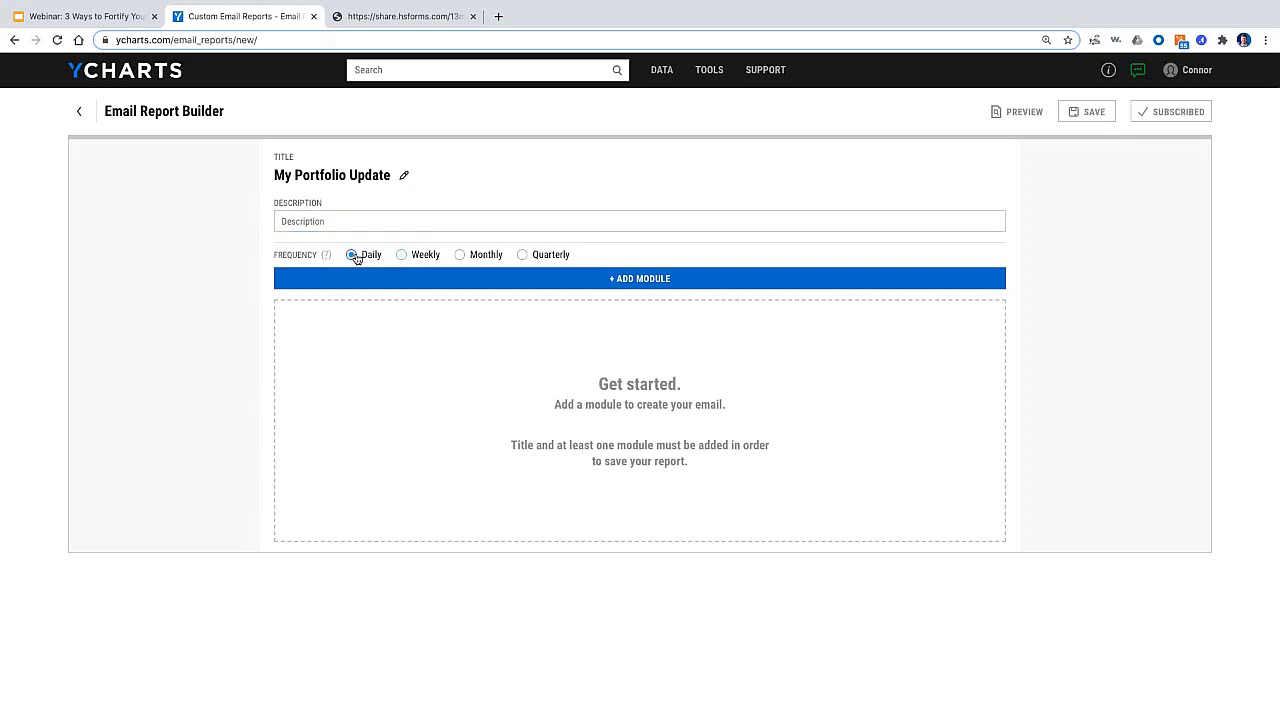
{"action": "left_click", "coordinate": [401, 255]}
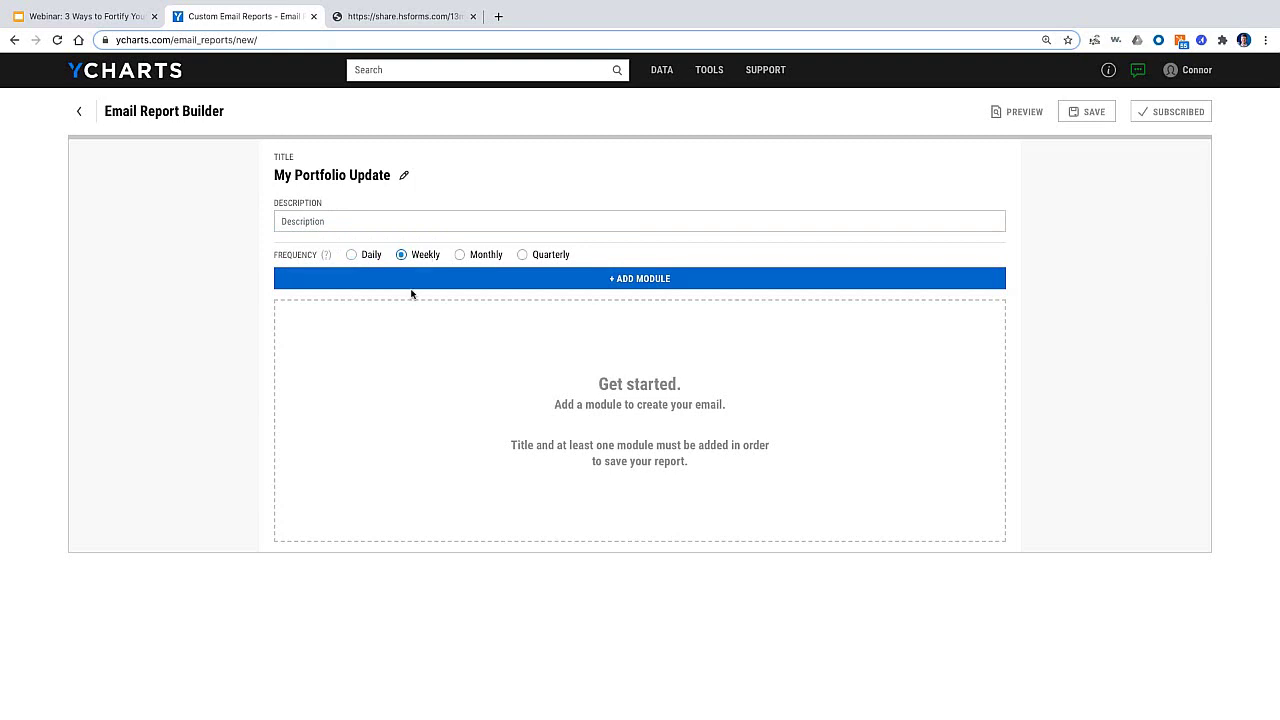
Add a Fundamental Chart module with the saved chart "Balanced w/ Growth vs. SPXTR" to the email report and preview it
{"action": "left_click", "coordinate": [611, 282]}
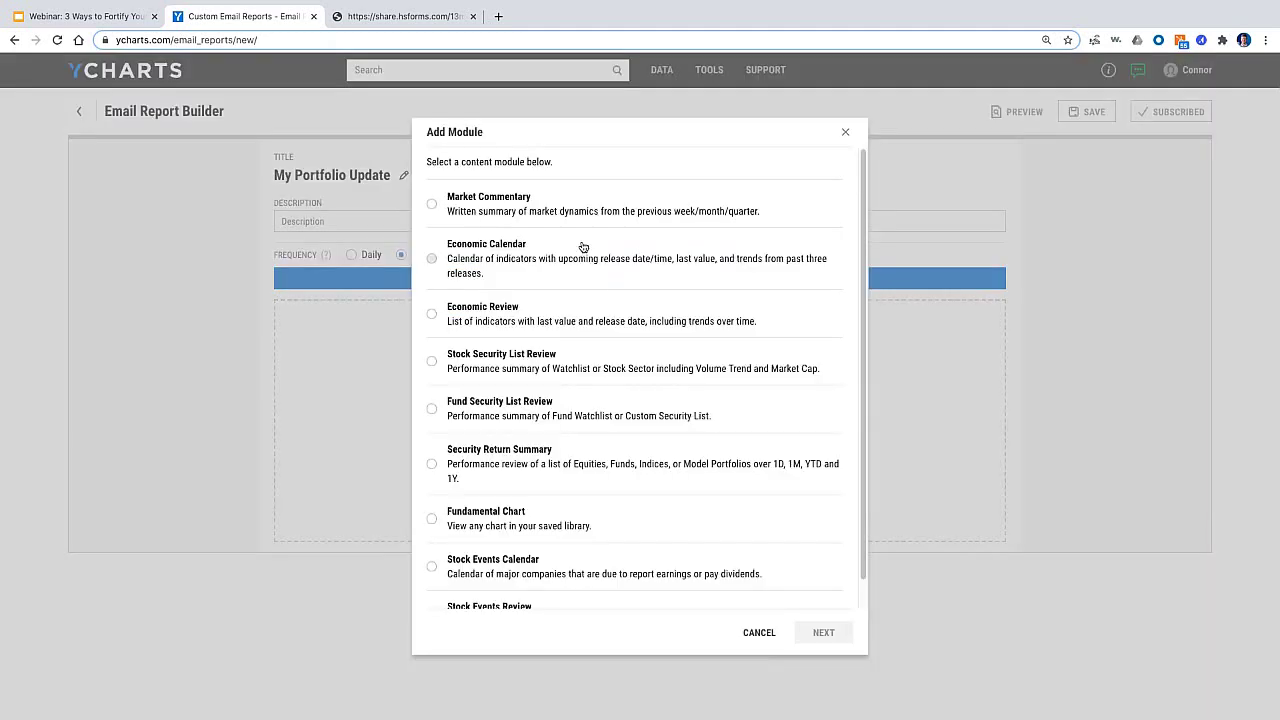
{"action": "scroll", "coordinate": [612, 286], "scroll_direction": "down", "scroll_amount": 1}
{"action": "scroll", "coordinate": [612, 286], "scroll_direction": "up", "scroll_amount": 1}
{"action": "scroll", "coordinate": [729, 274], "scroll_direction": "down", "scroll_amount": 1}
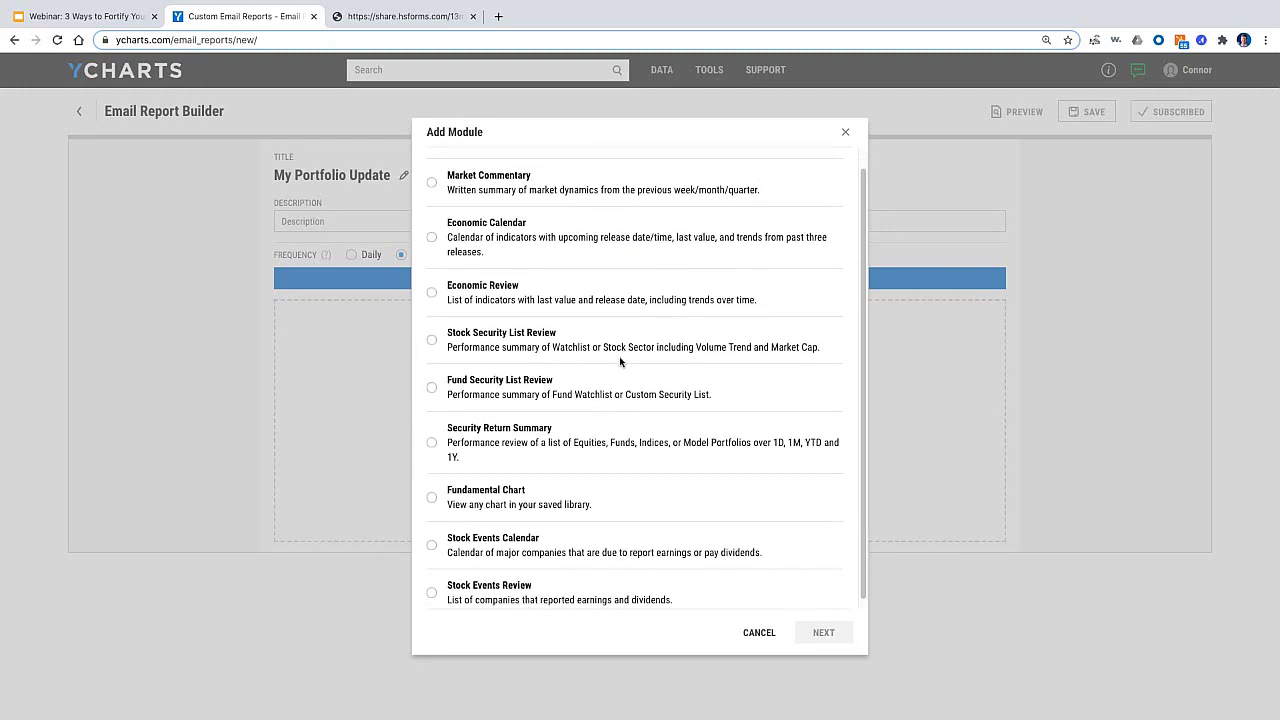
{"action": "scroll", "coordinate": [542, 352], "scroll_direction": "down", "scroll_amount": 1}
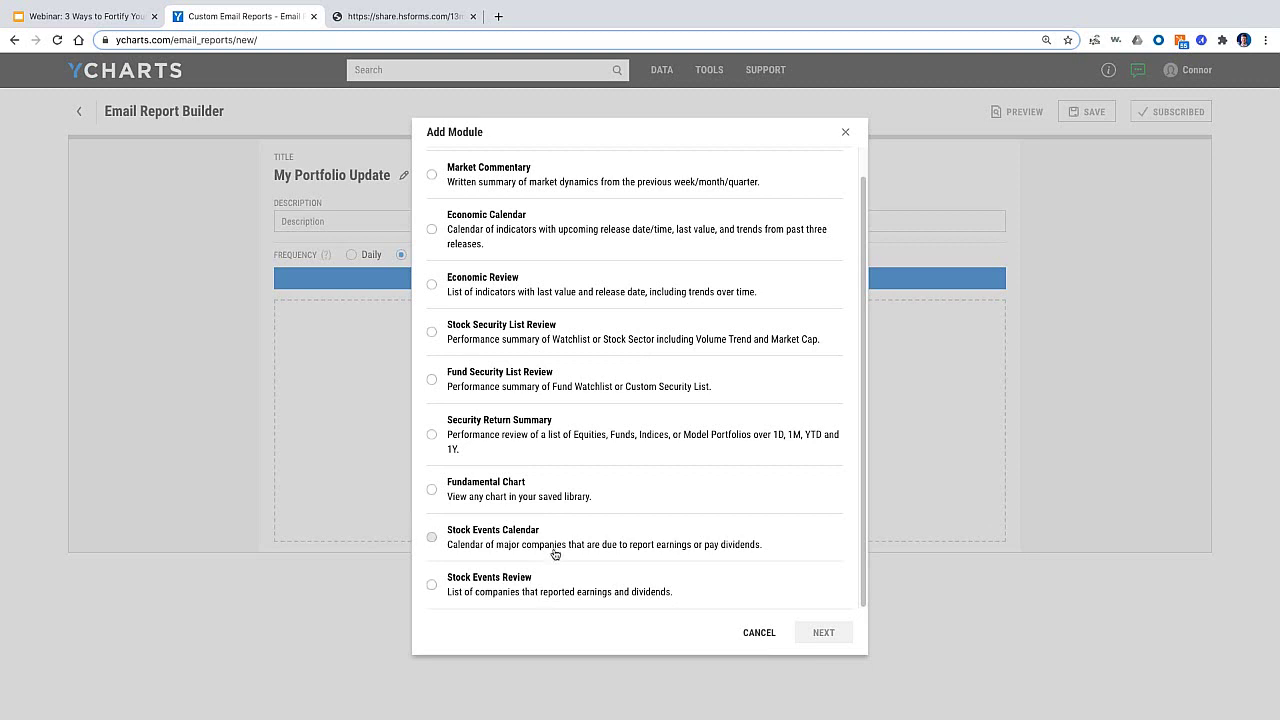
{"action": "scroll", "coordinate": [596, 425], "scroll_direction": "up", "scroll_amount": 2}
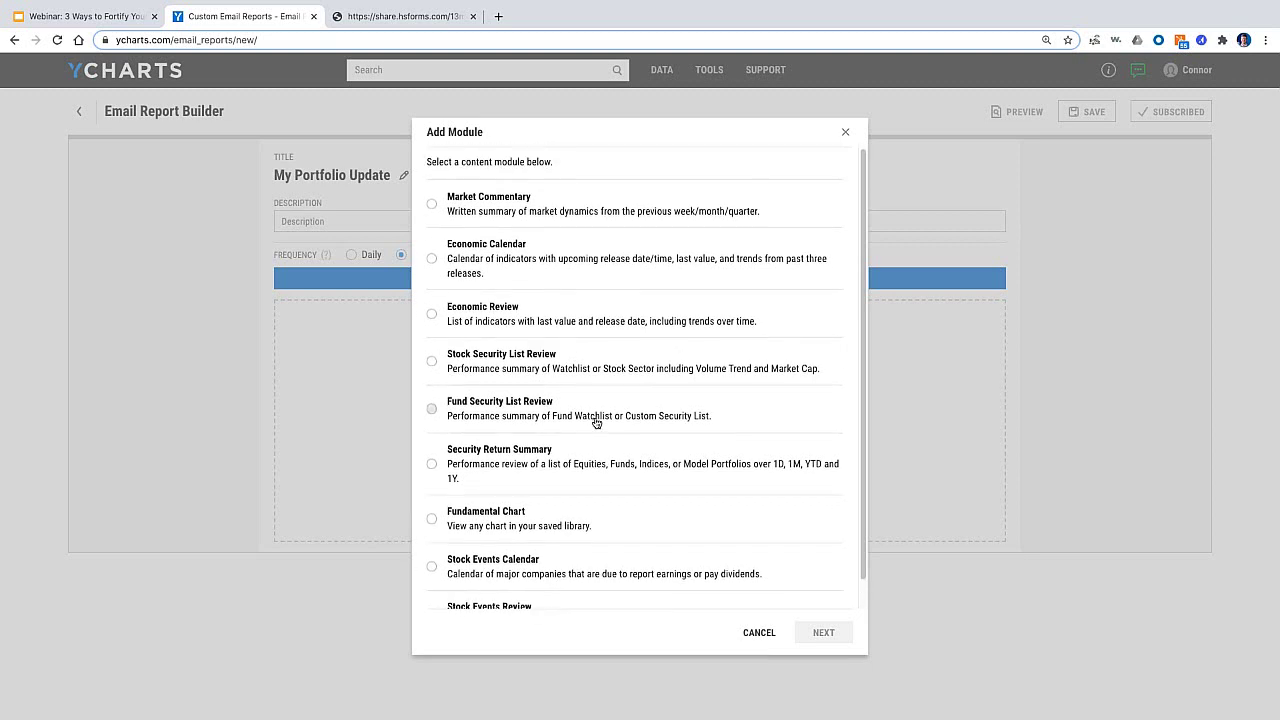
{"action": "scroll", "coordinate": [597, 423], "scroll_direction": "down", "scroll_amount": 1}
{"action": "left_click", "coordinate": [497, 508]}
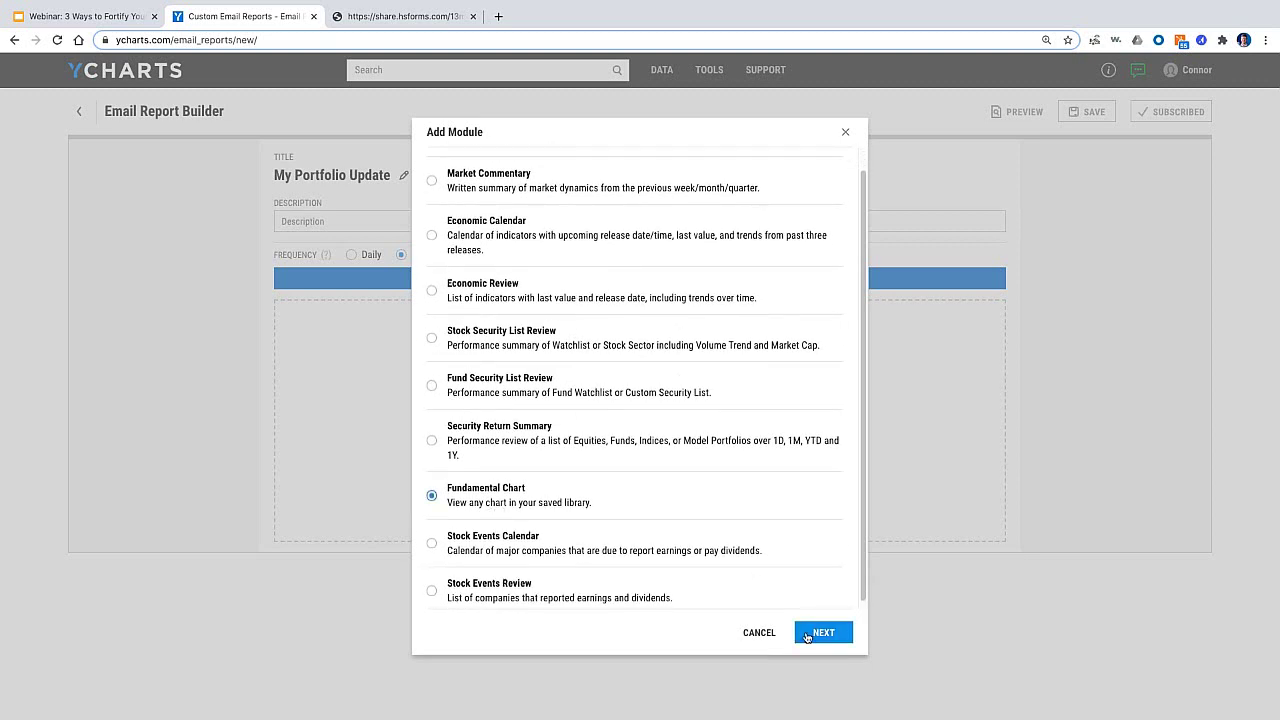
{"action": "left_click", "coordinate": [809, 634]}
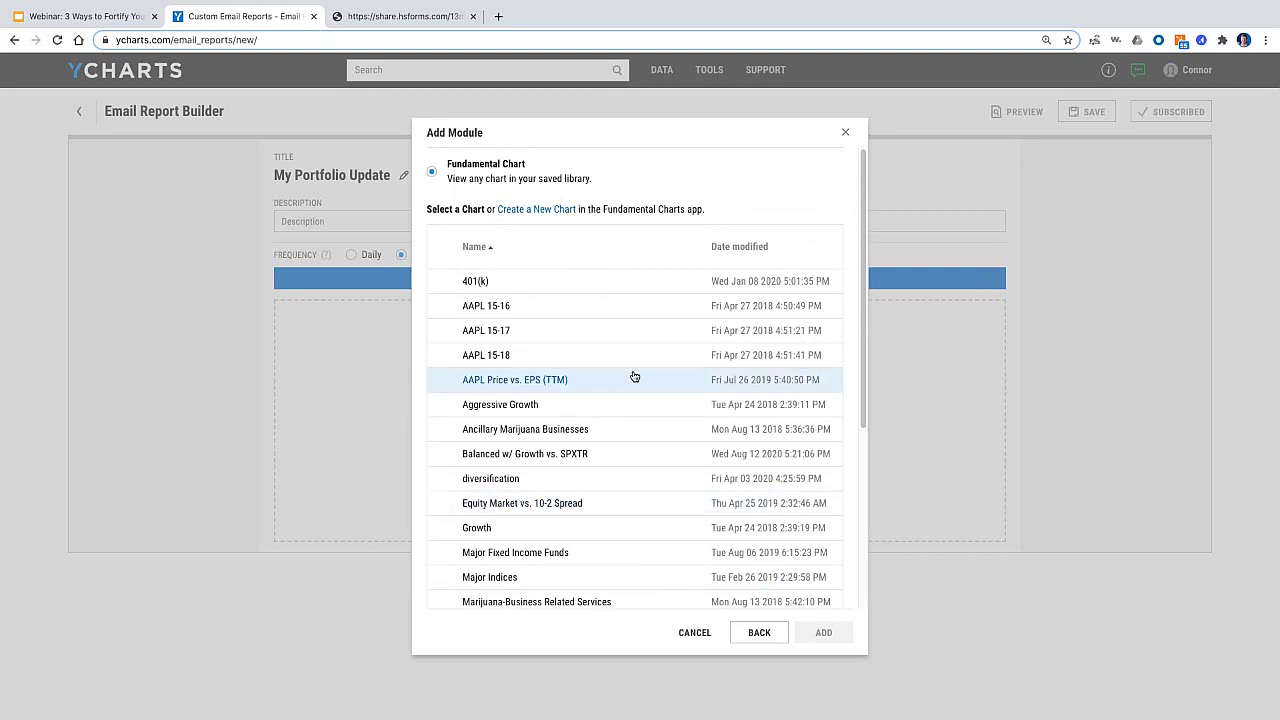
{"action": "scroll", "coordinate": [634, 374], "scroll_direction": "down", "scroll_amount": 1}
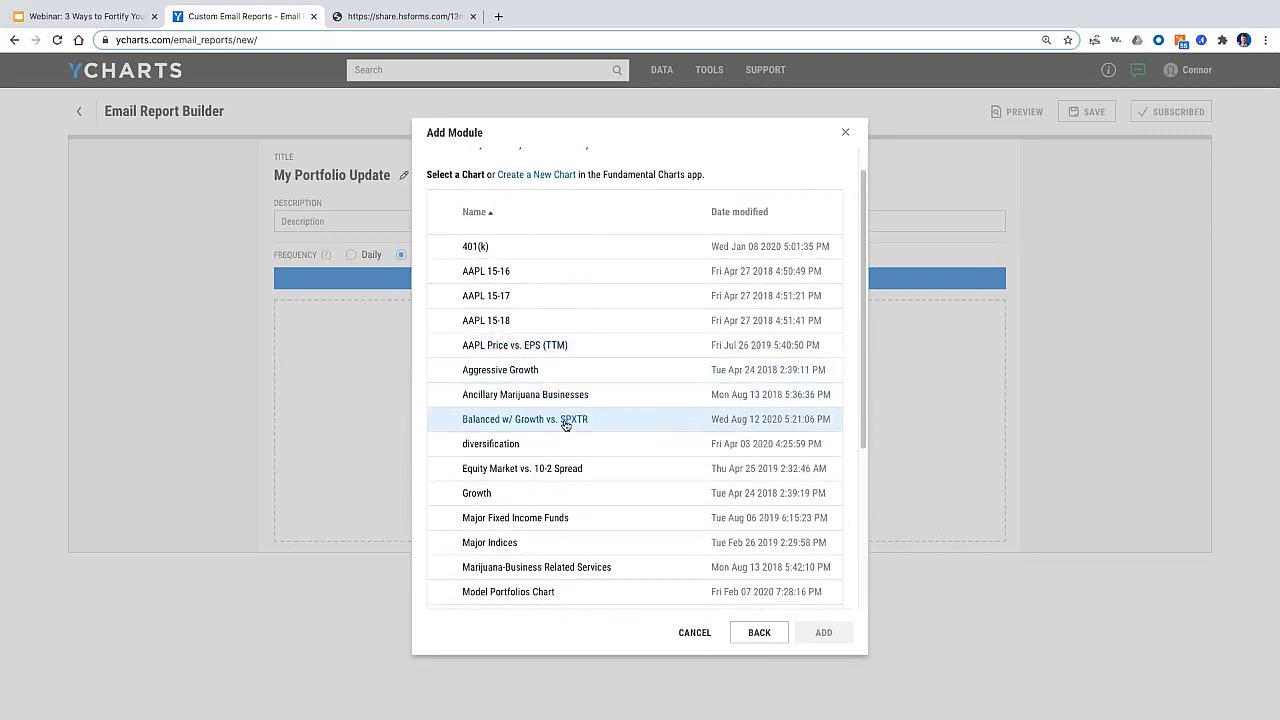
{"action": "left_click", "coordinate": [496, 422]}
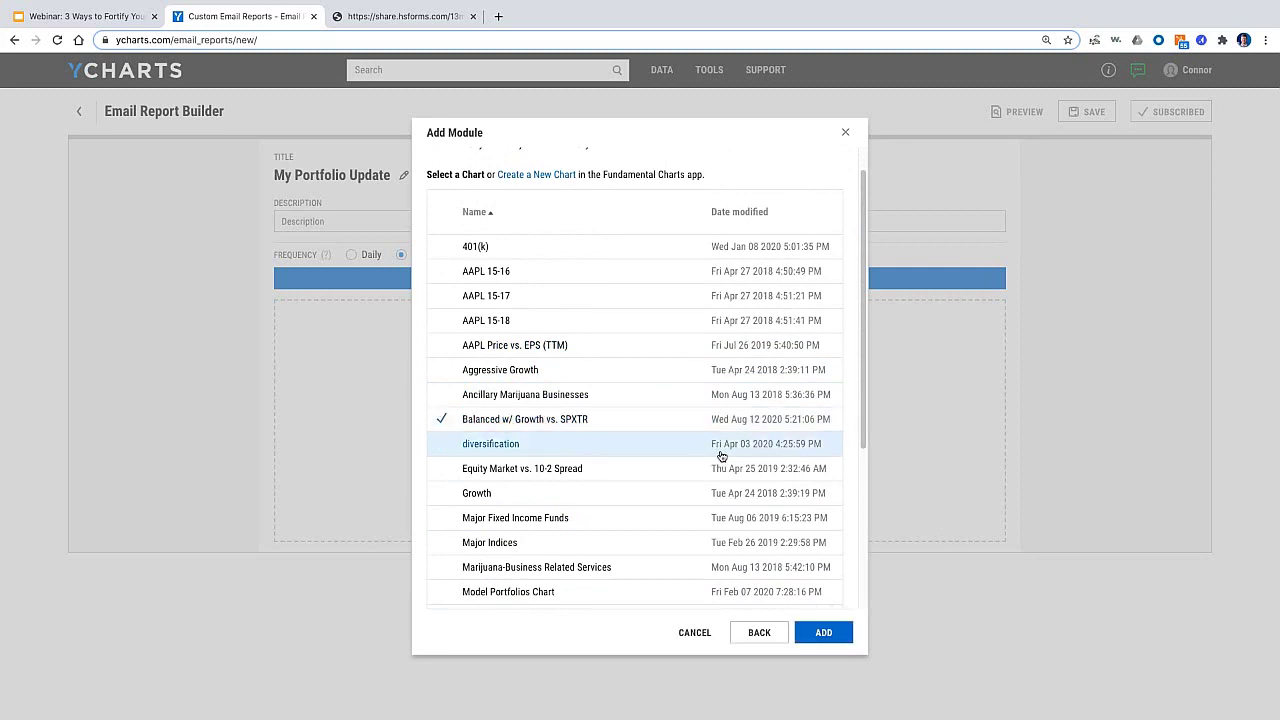
{"action": "left_click", "coordinate": [822, 634]}
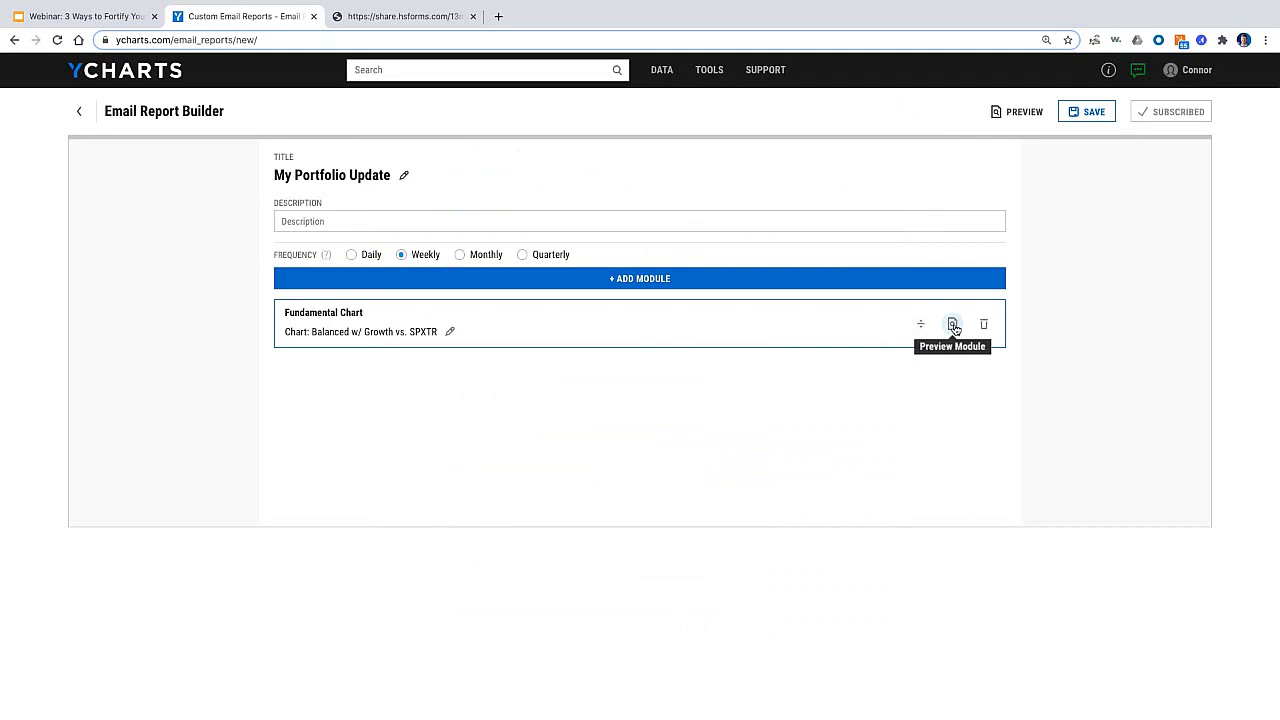
{"action": "left_click", "coordinate": [953, 325]}
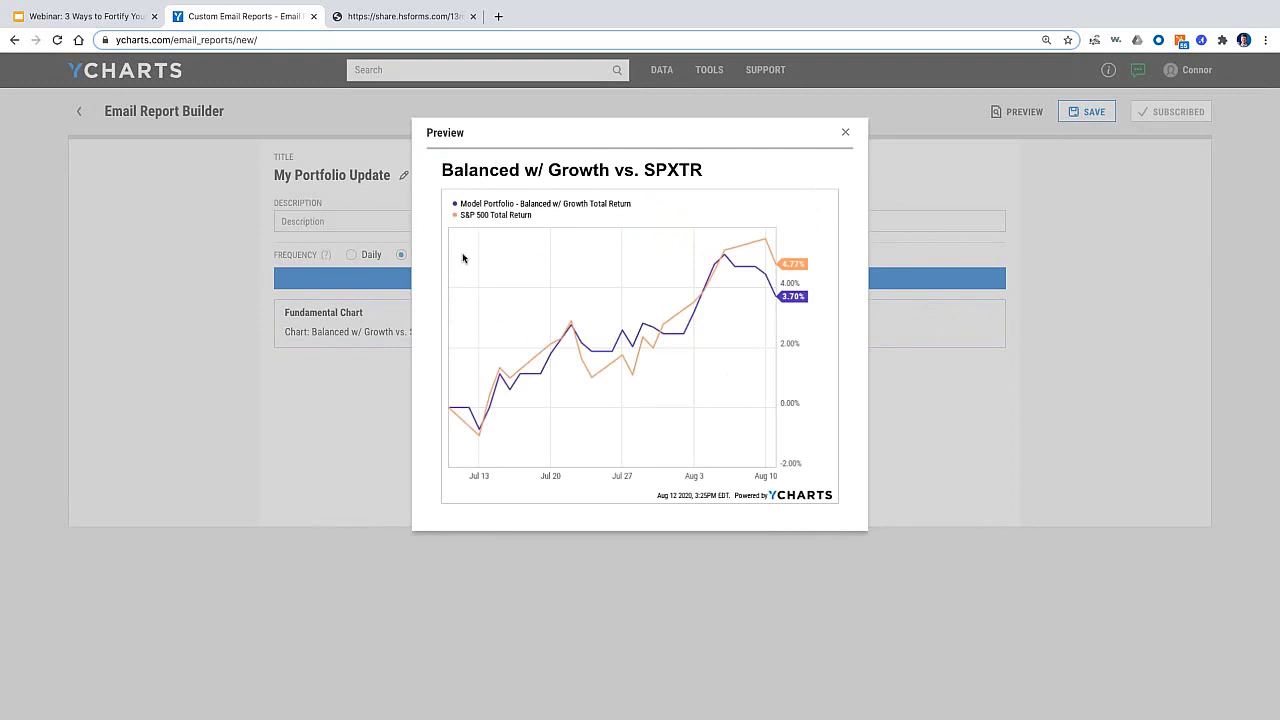
{"action": "left_click", "coordinate": [846, 132]}
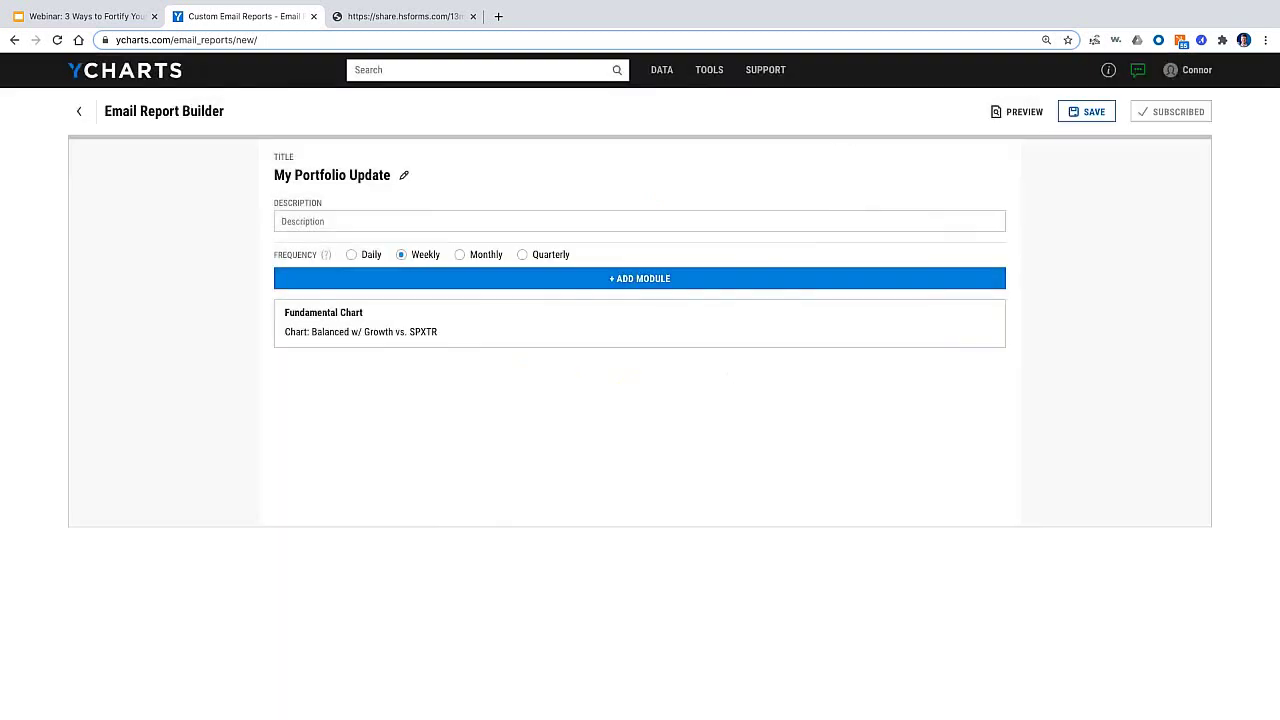
Add a Fund Security List Review module for the holdings of "Model Portfolio - Balanced w/ Growth" and preview it
{"action": "left_click", "coordinate": [661, 285]}
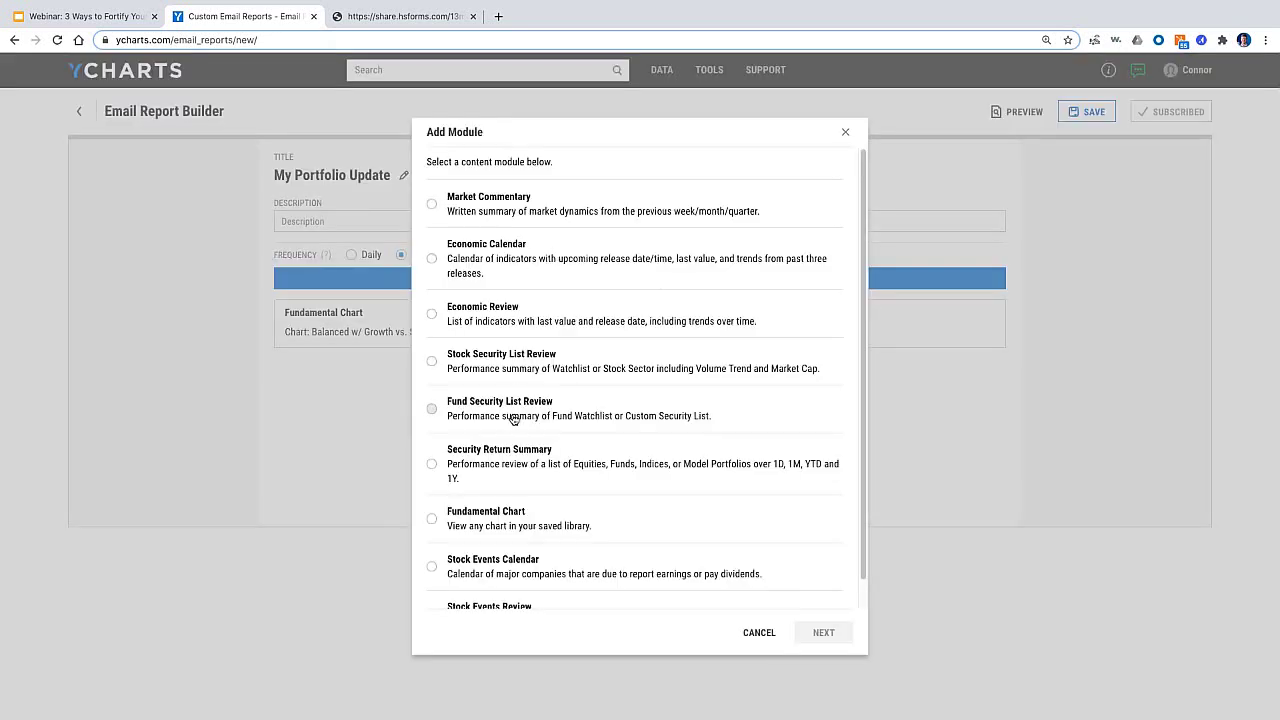
{"action": "left_click", "coordinate": [513, 418]}
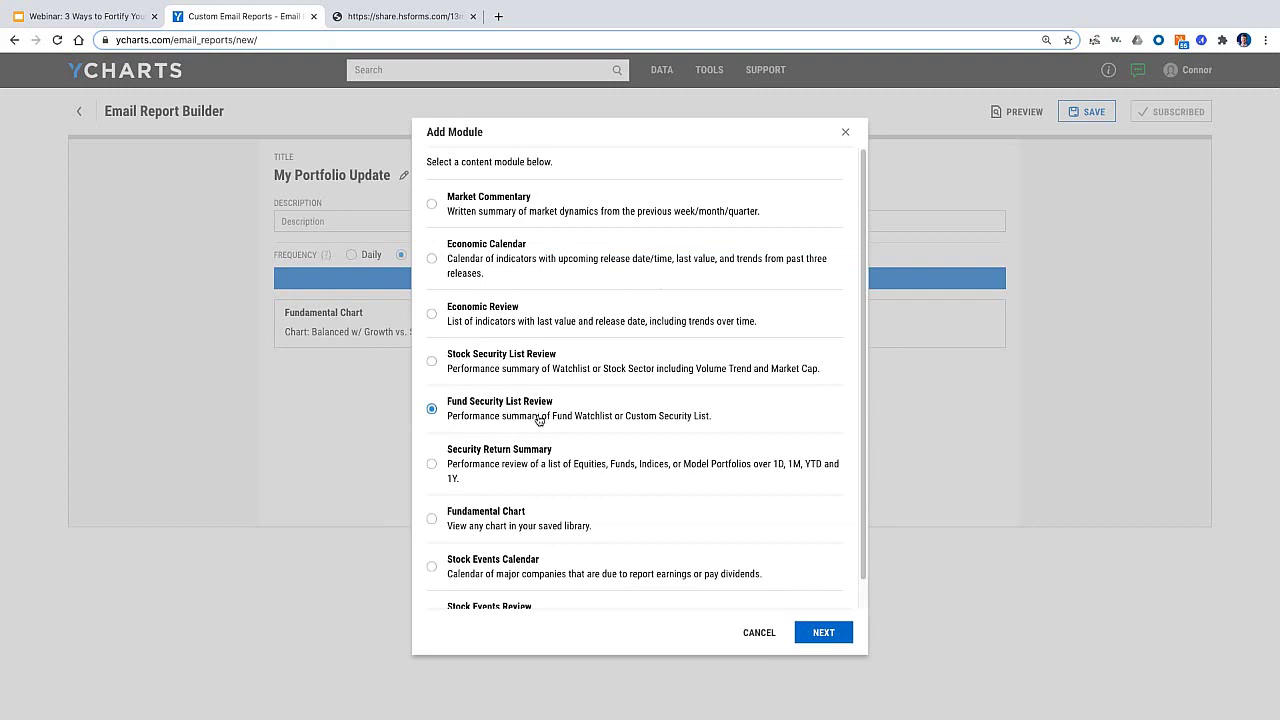
{"action": "left_click", "coordinate": [820, 633]}
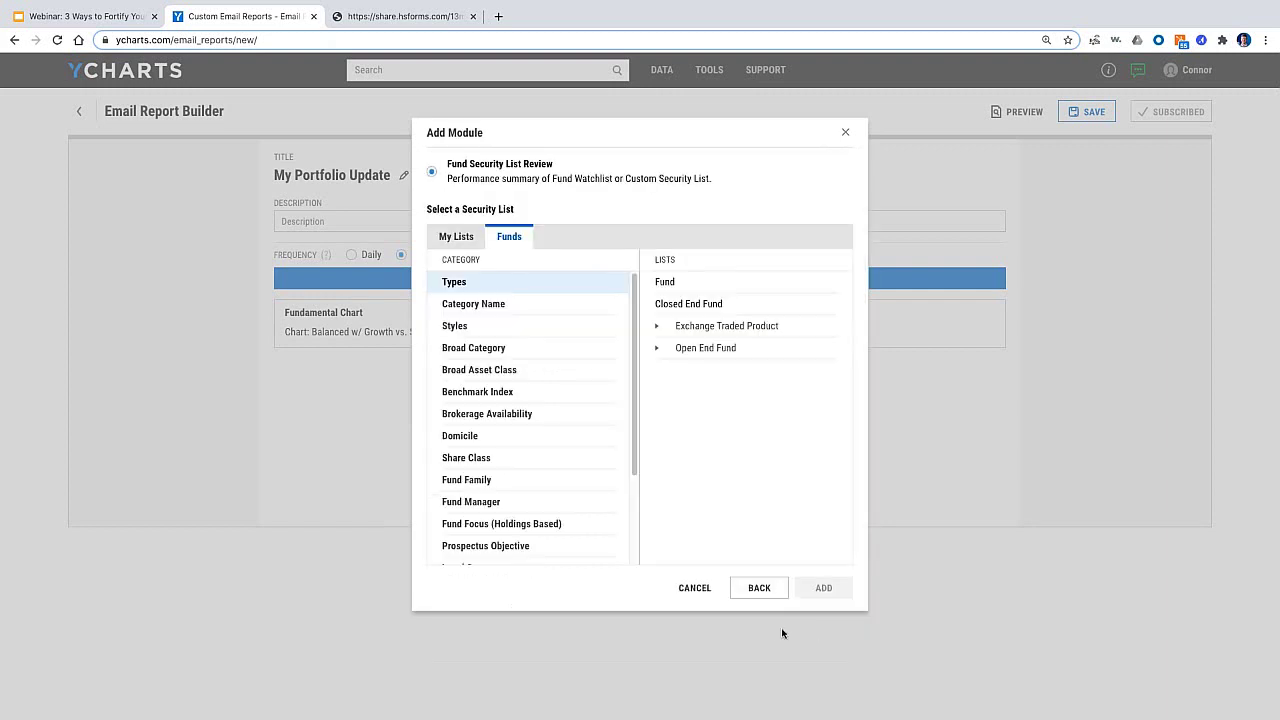
{"action": "left_click", "coordinate": [465, 243]}
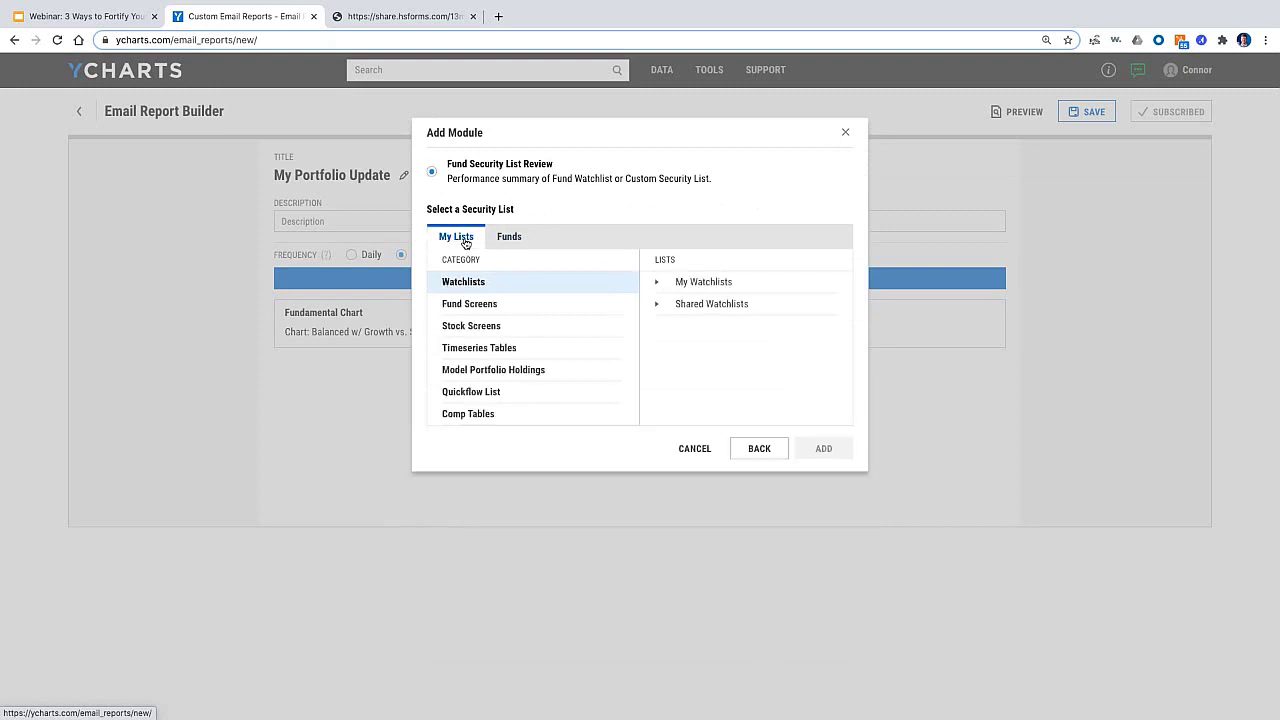
{"action": "left_click", "coordinate": [485, 372]}
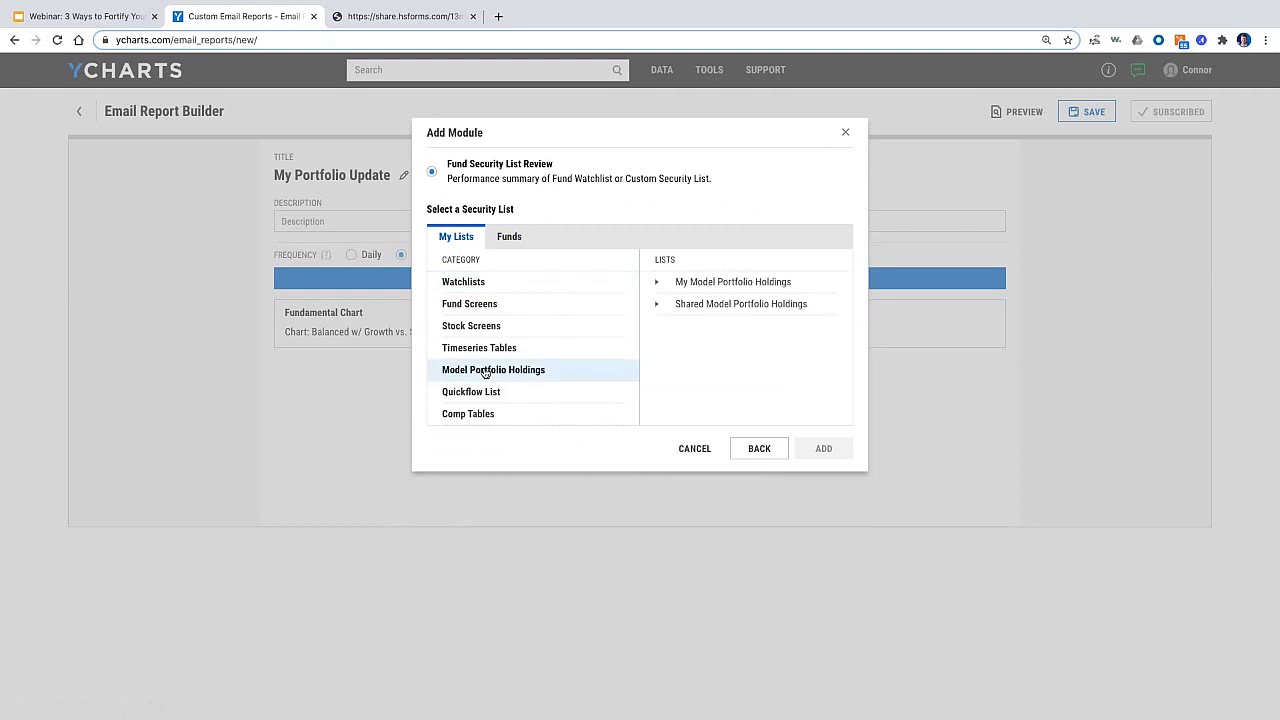
{"action": "left_click", "coordinate": [743, 282]}
{"action": "scroll", "coordinate": [744, 370], "scroll_direction": "down", "scroll_amount": 3}
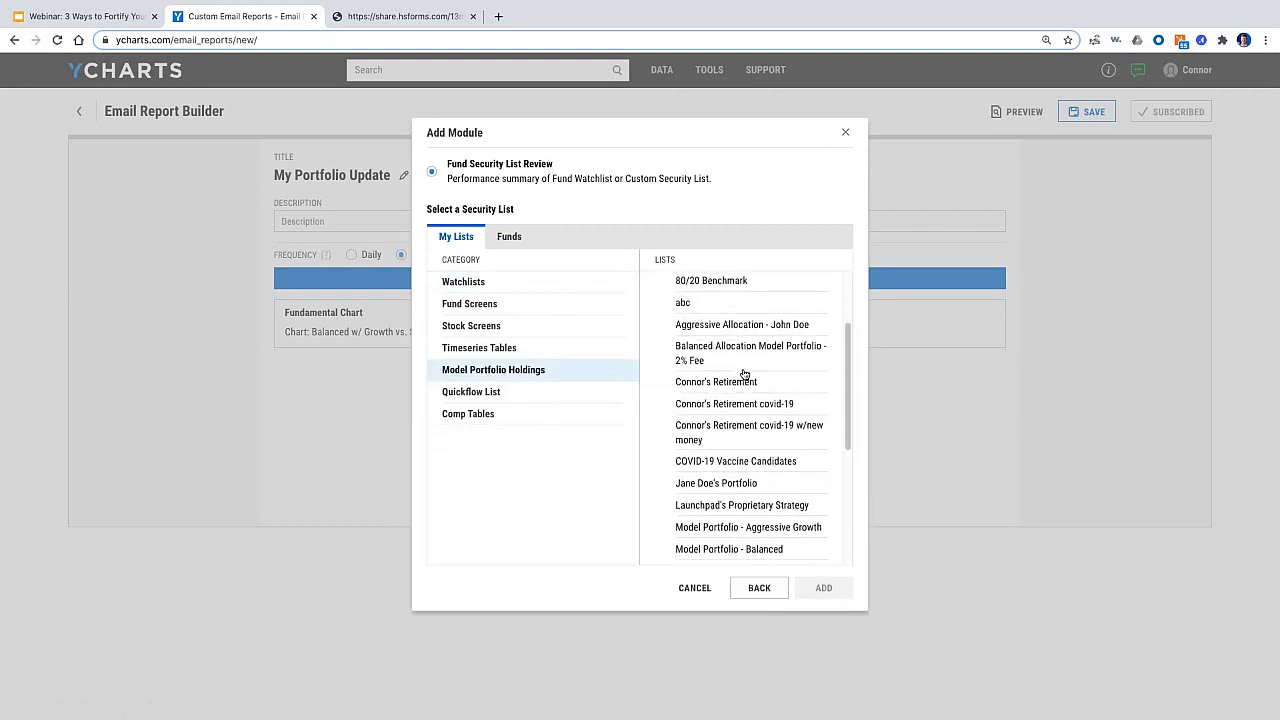
{"action": "scroll", "coordinate": [744, 375], "scroll_direction": "down", "scroll_amount": 2}
{"action": "left_click", "coordinate": [741, 508]}
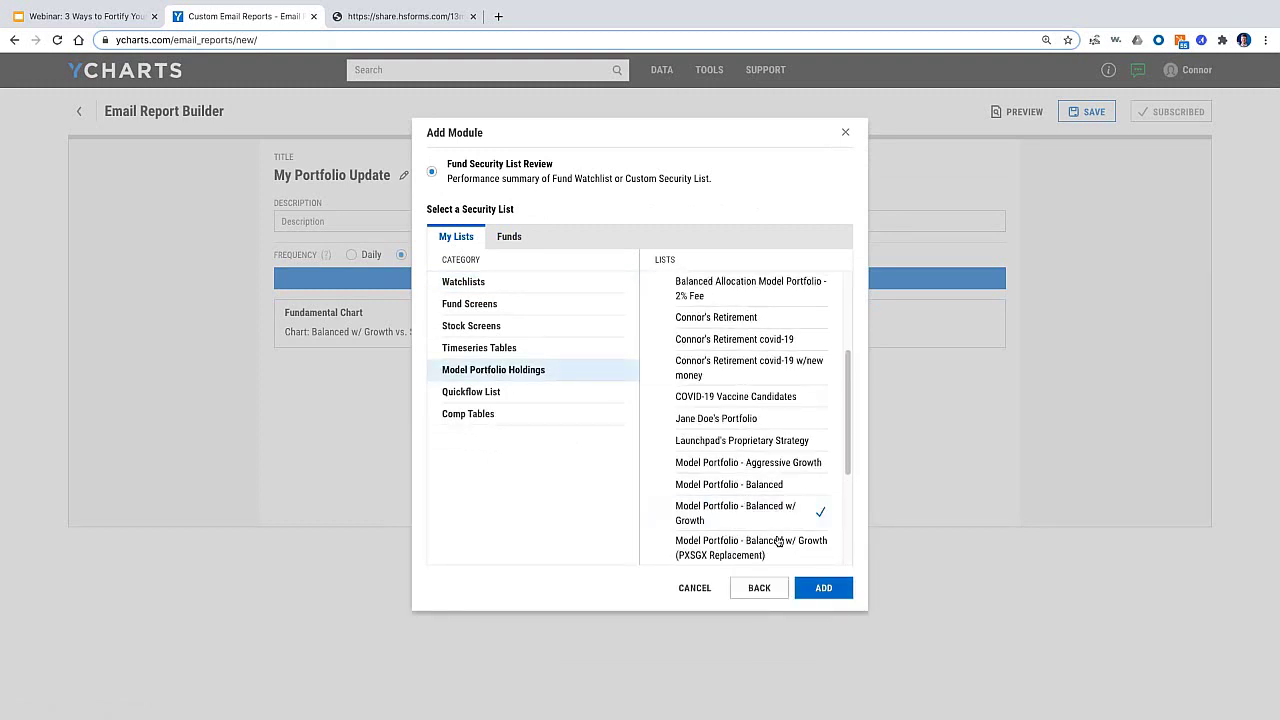
{"action": "left_click", "coordinate": [824, 589]}
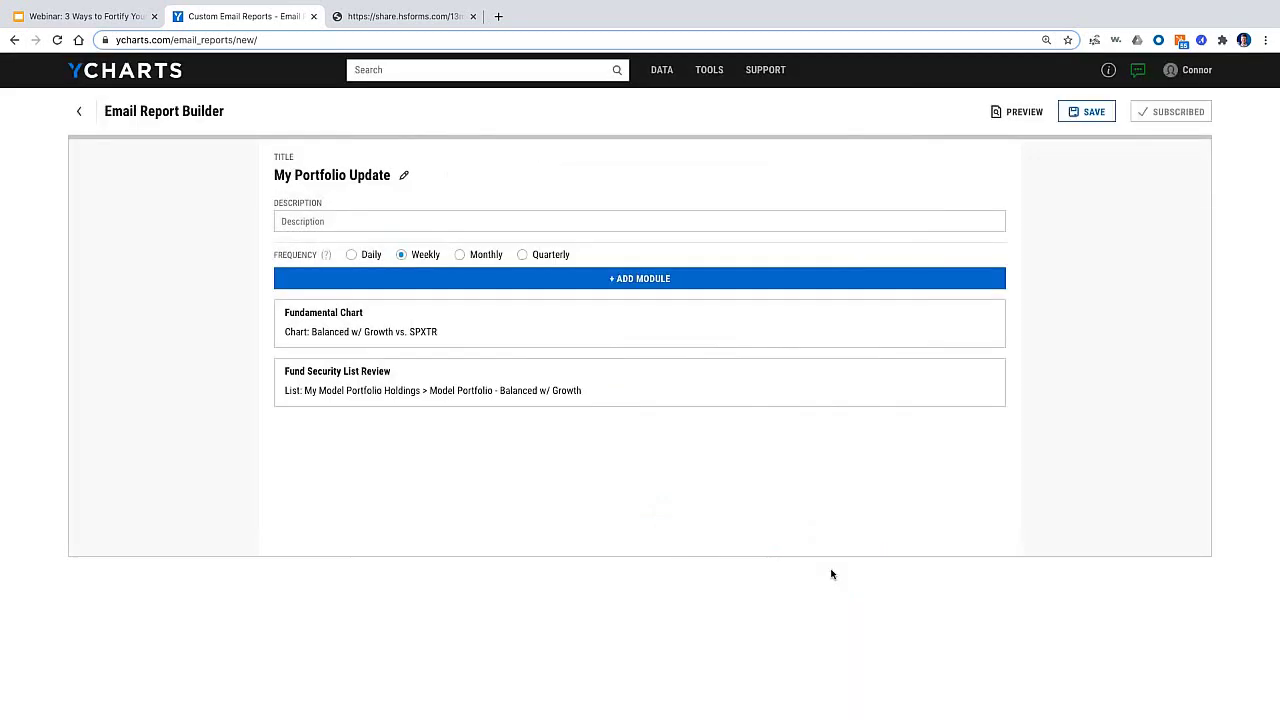
{"action": "left_click", "coordinate": [953, 385]}
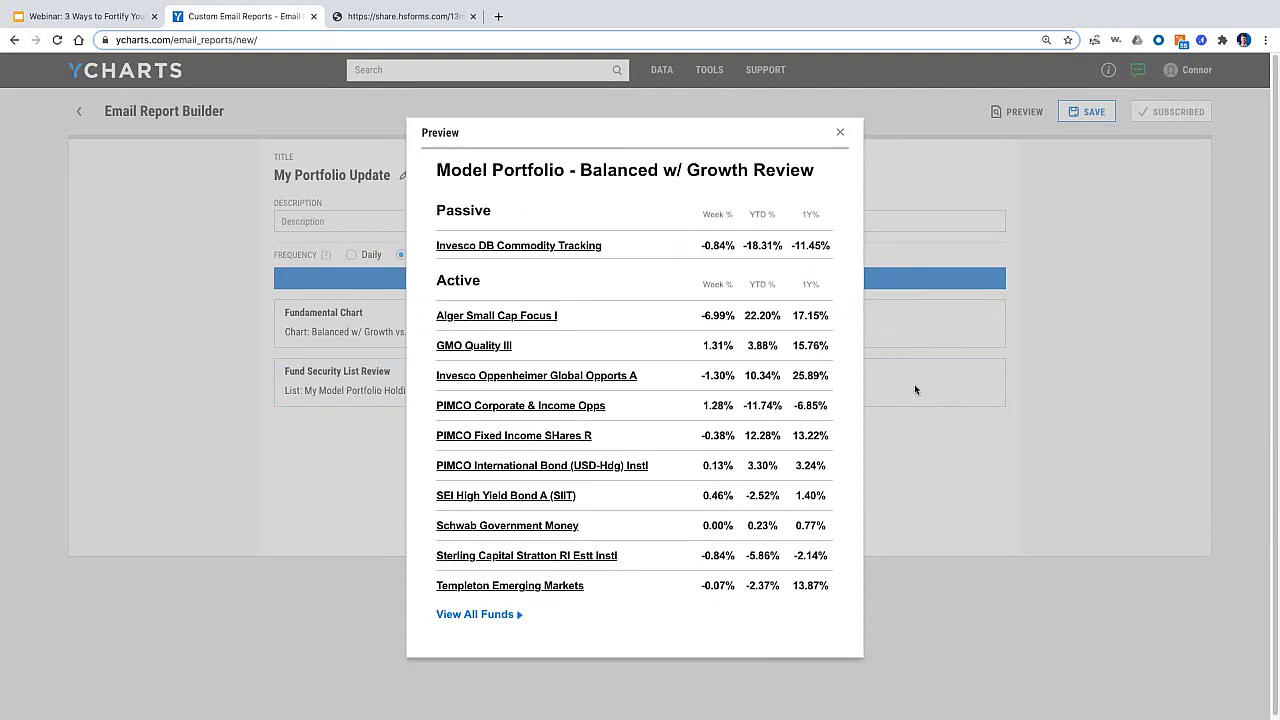
{"action": "left_click", "coordinate": [840, 132]}
Add a Security Return Summary module for the holdings of "Model Portfolio - Balanced w/ Growth" to the email report
{"action": "left_click", "coordinate": [665, 278]}
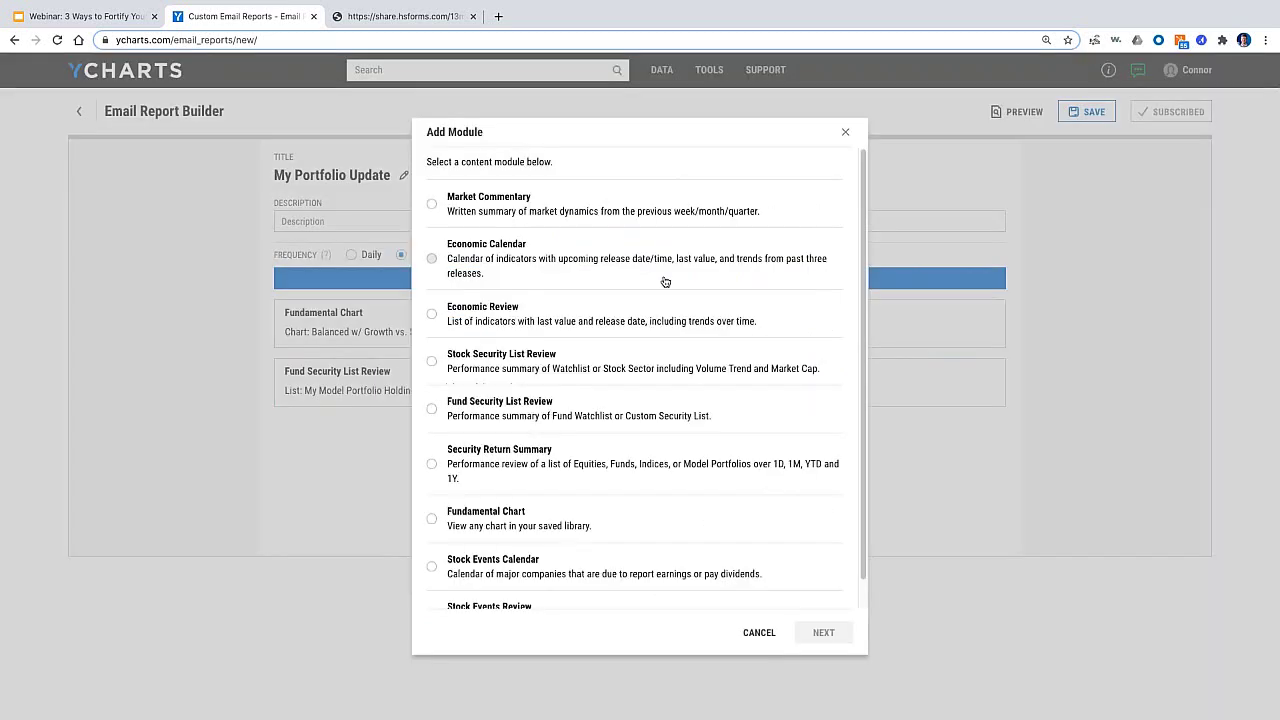
{"action": "left_click", "coordinate": [518, 470]}
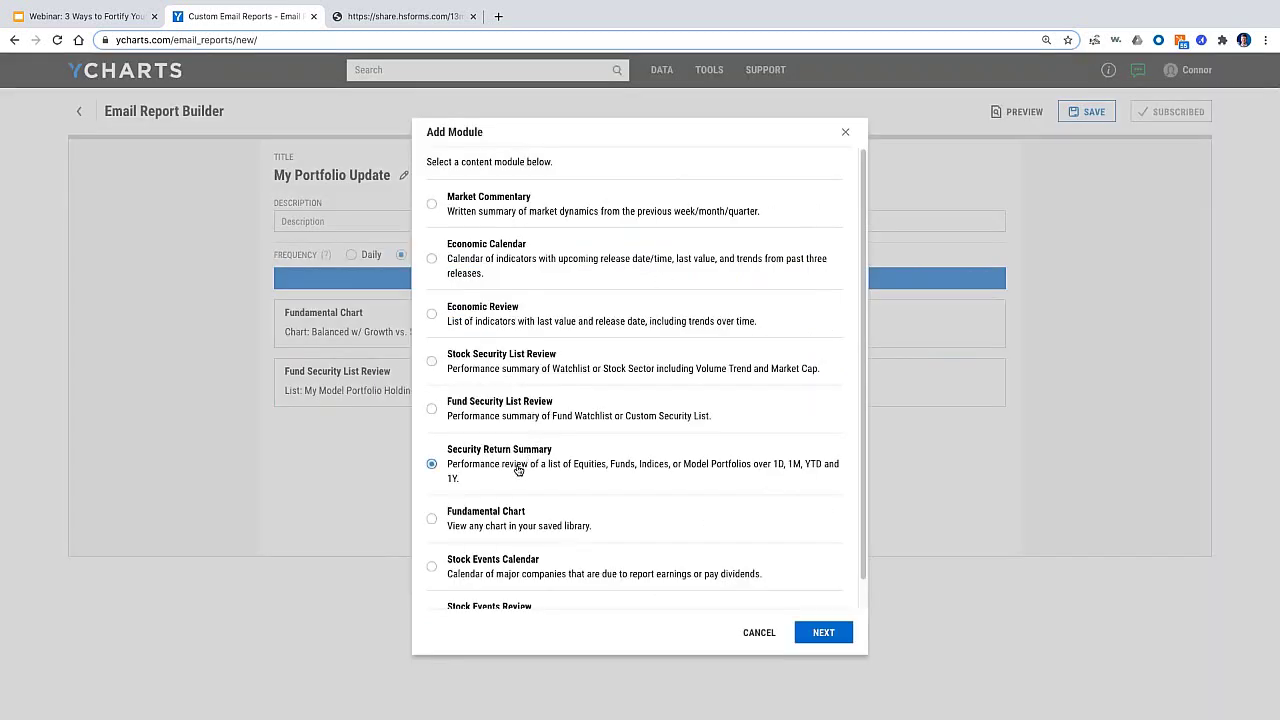
{"action": "left_click", "coordinate": [823, 632]}
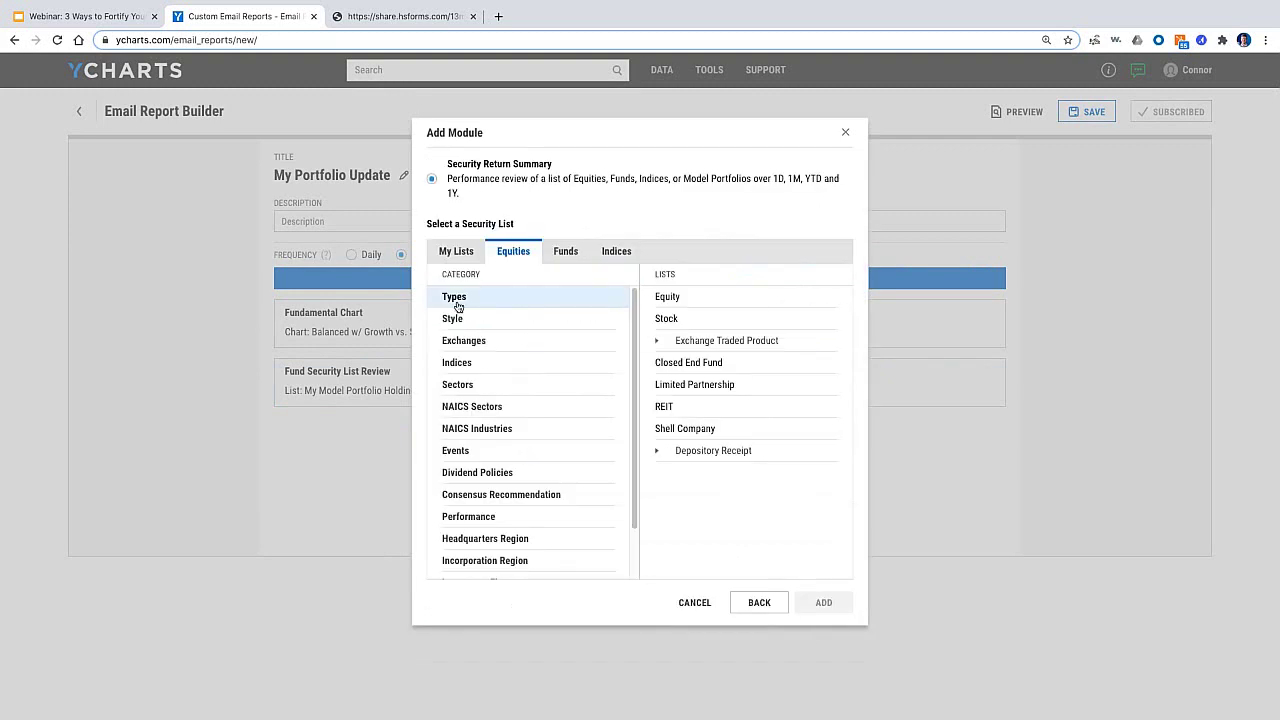
{"action": "left_click", "coordinate": [446, 252]}
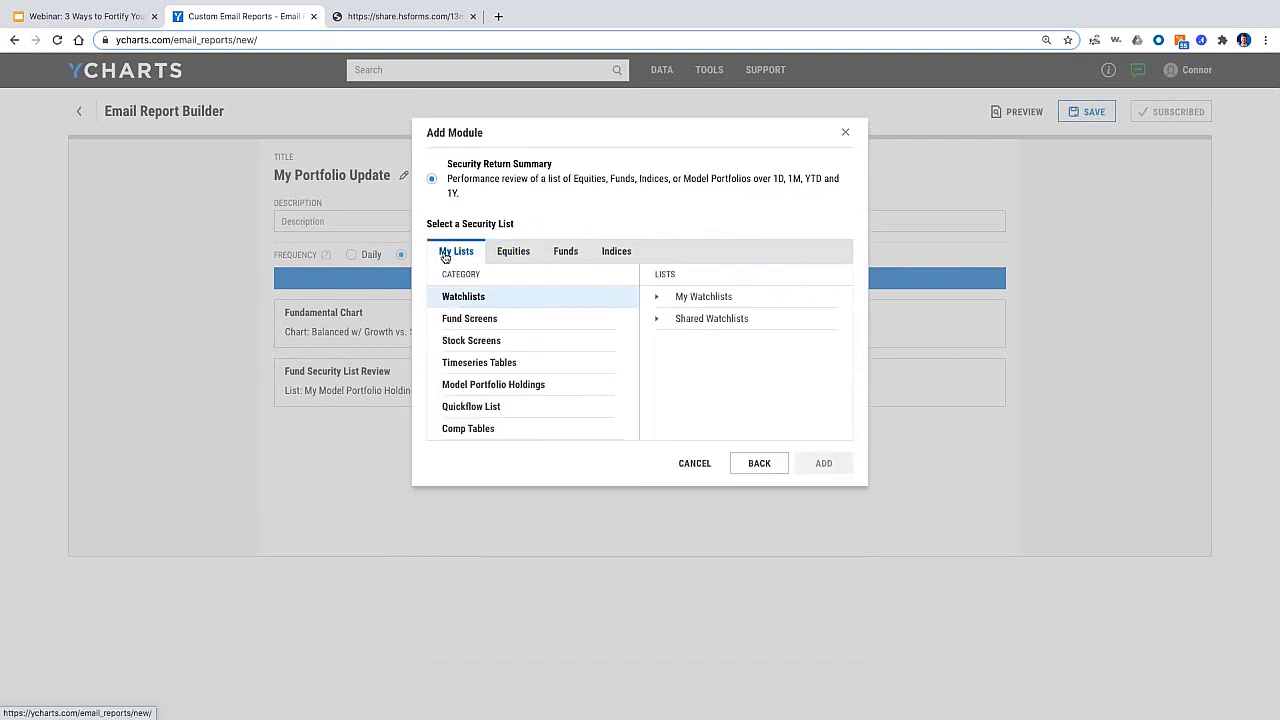
{"action": "left_click", "coordinate": [493, 386]}
{"action": "left_click", "coordinate": [708, 296]}
{"action": "scroll", "coordinate": [725, 354], "scroll_direction": "down", "scroll_amount": 5}
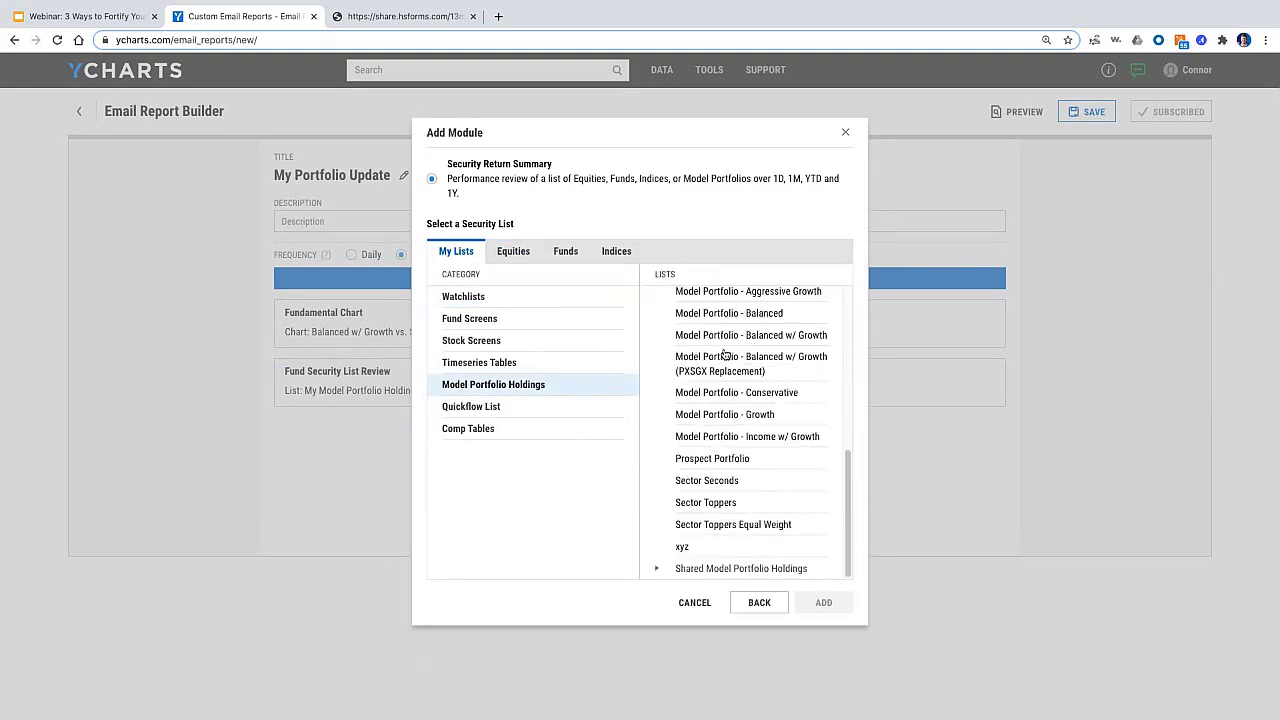
{"action": "left_click", "coordinate": [738, 346]}
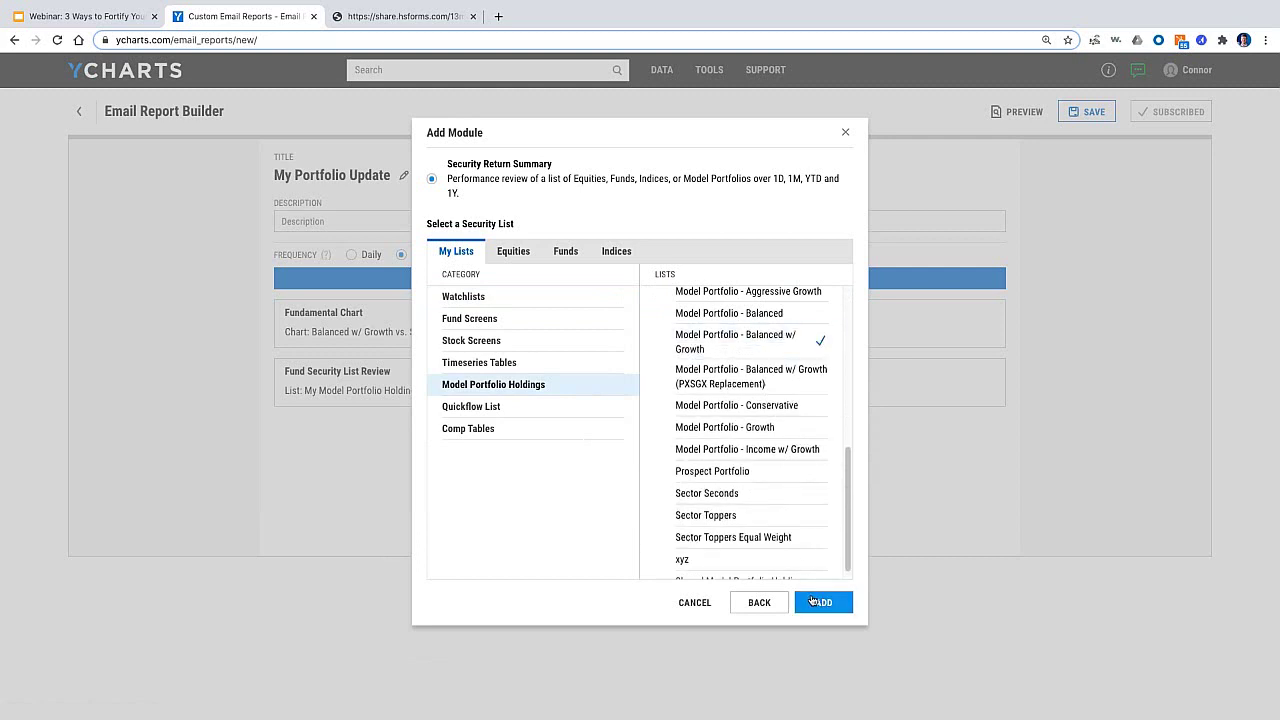
{"action": "left_click", "coordinate": [812, 601]}
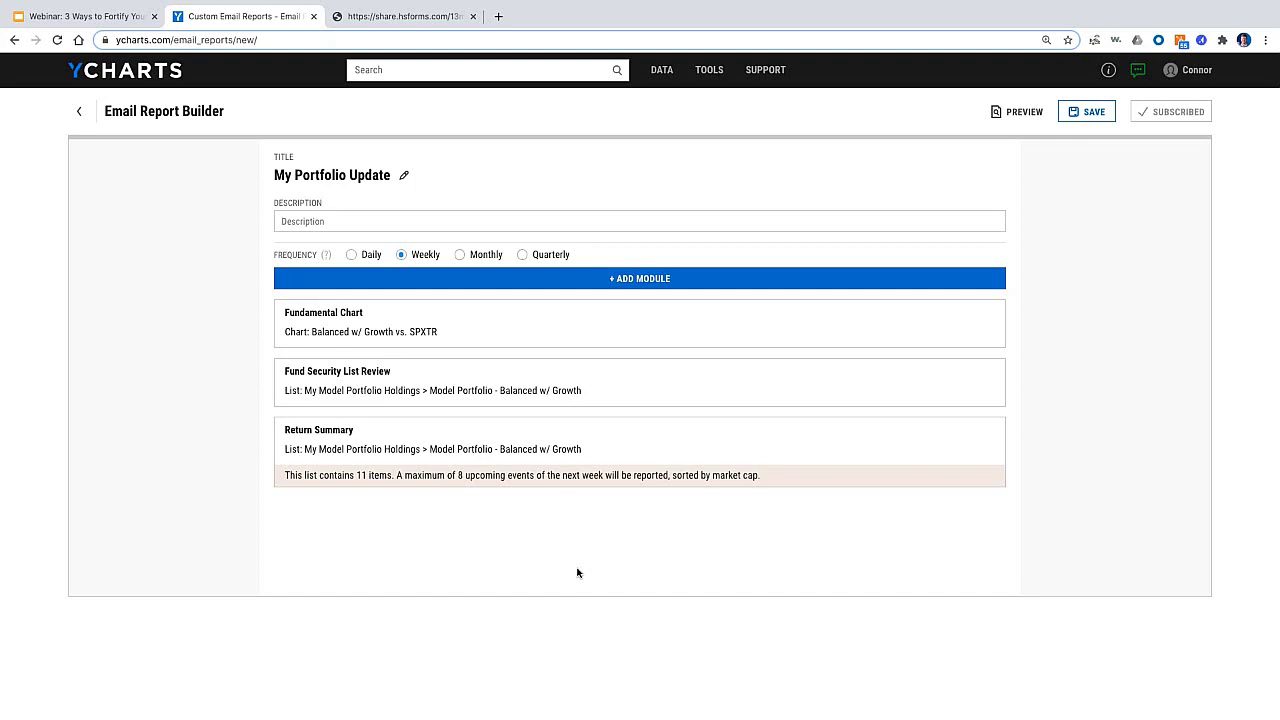
Add an Economic Review module with the Headline US Indicators list to the email report and preview it
{"action": "left_click", "coordinate": [605, 285]}
{"action": "scroll", "coordinate": [432, 361], "scroll_direction": "down", "scroll_amount": 1}
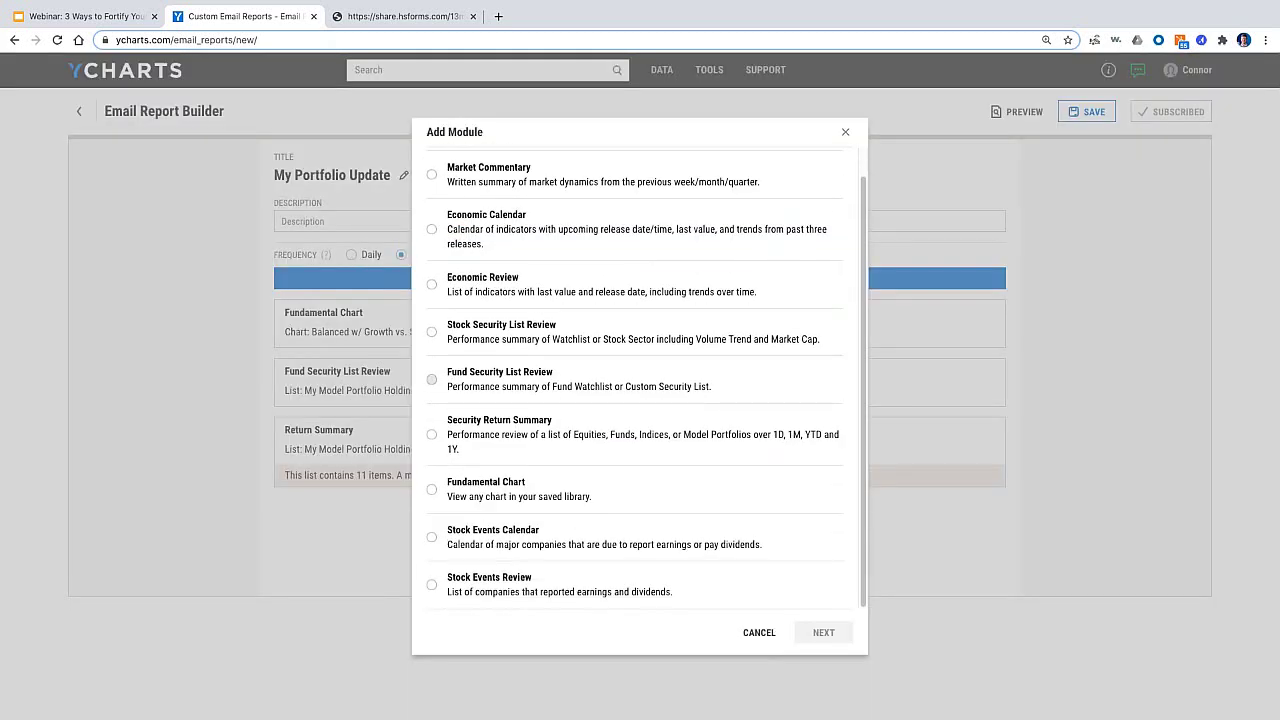
{"action": "left_click", "coordinate": [550, 297]}
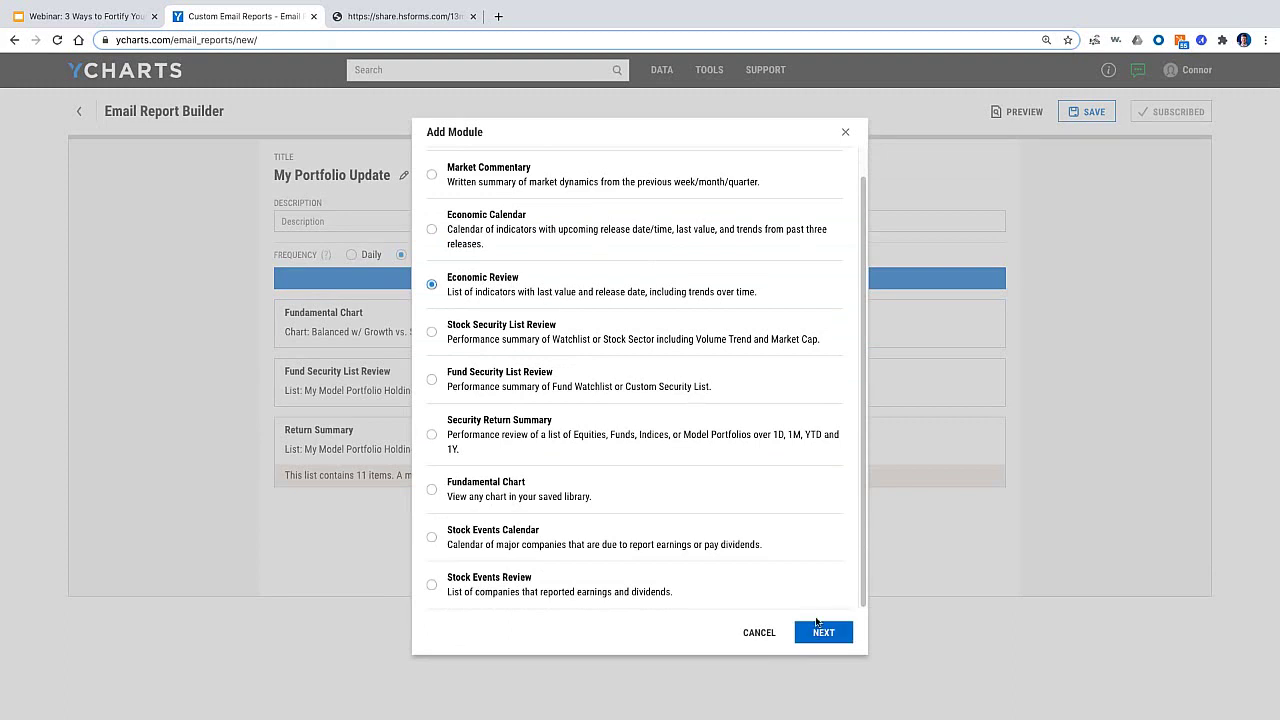
{"action": "left_click", "coordinate": [818, 628]}
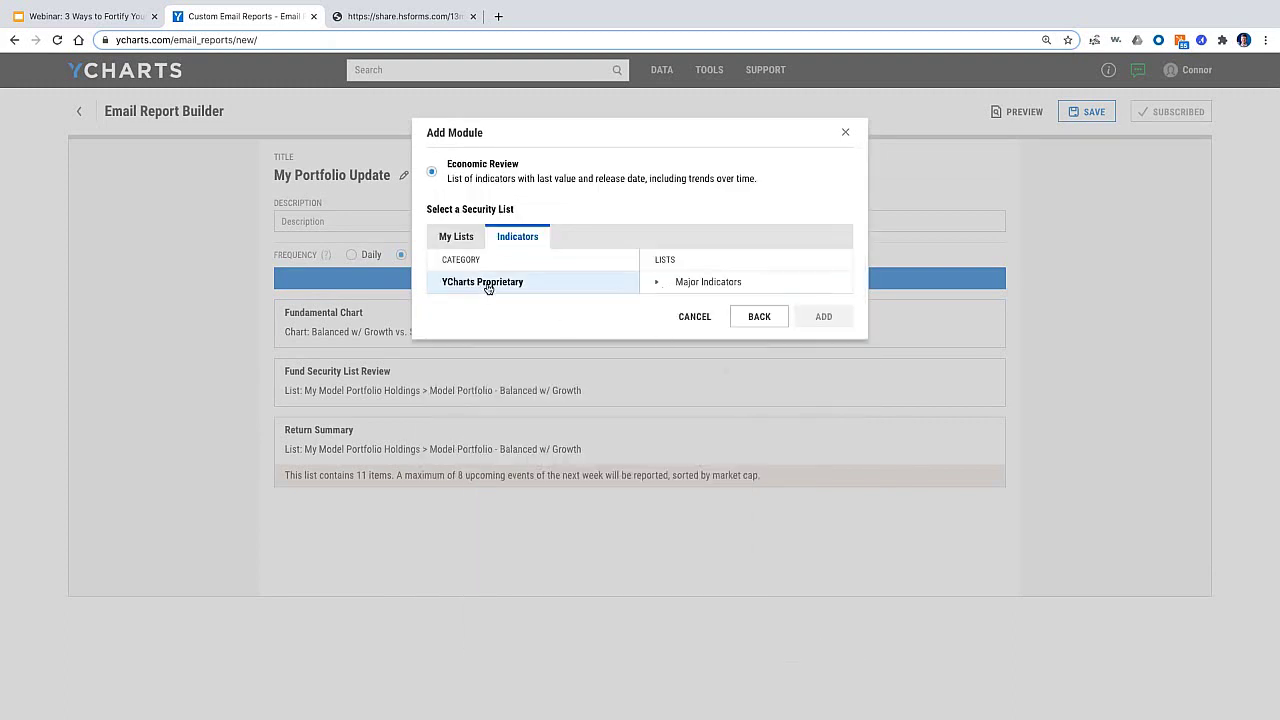
{"action": "left_click", "coordinate": [660, 283]}
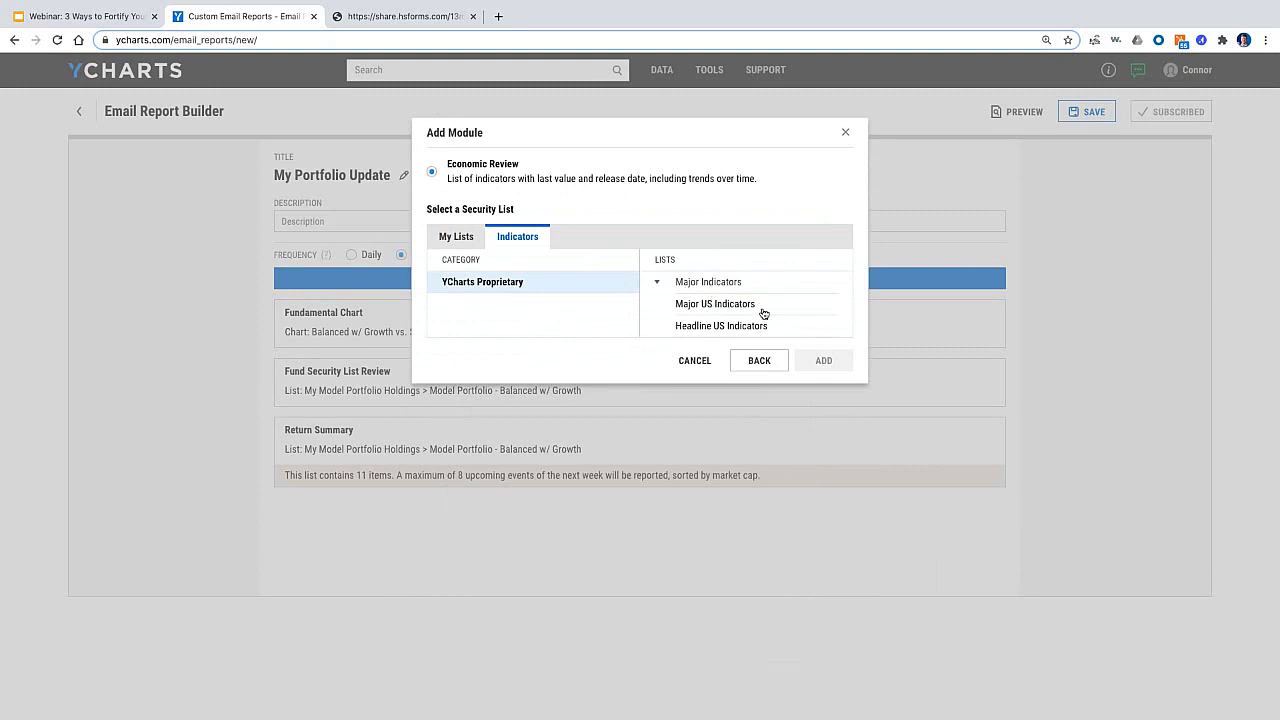
{"action": "left_click", "coordinate": [720, 326]}
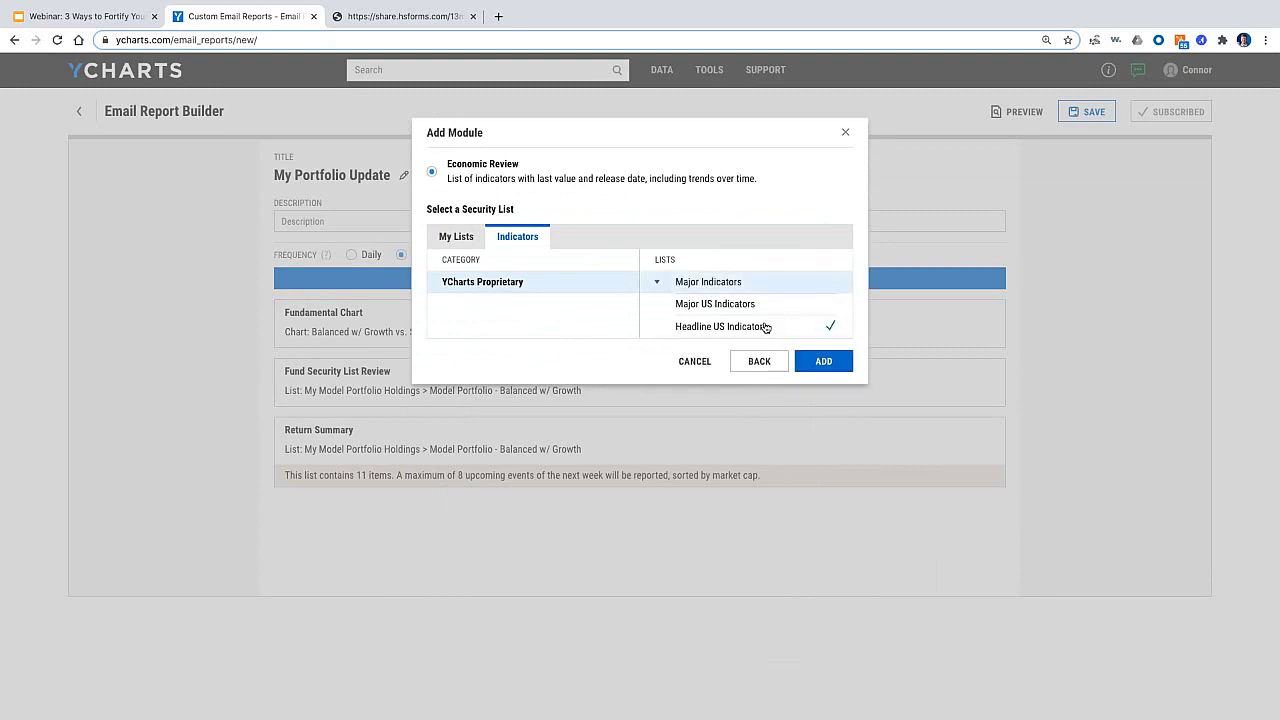
{"action": "left_click", "coordinate": [823, 360]}
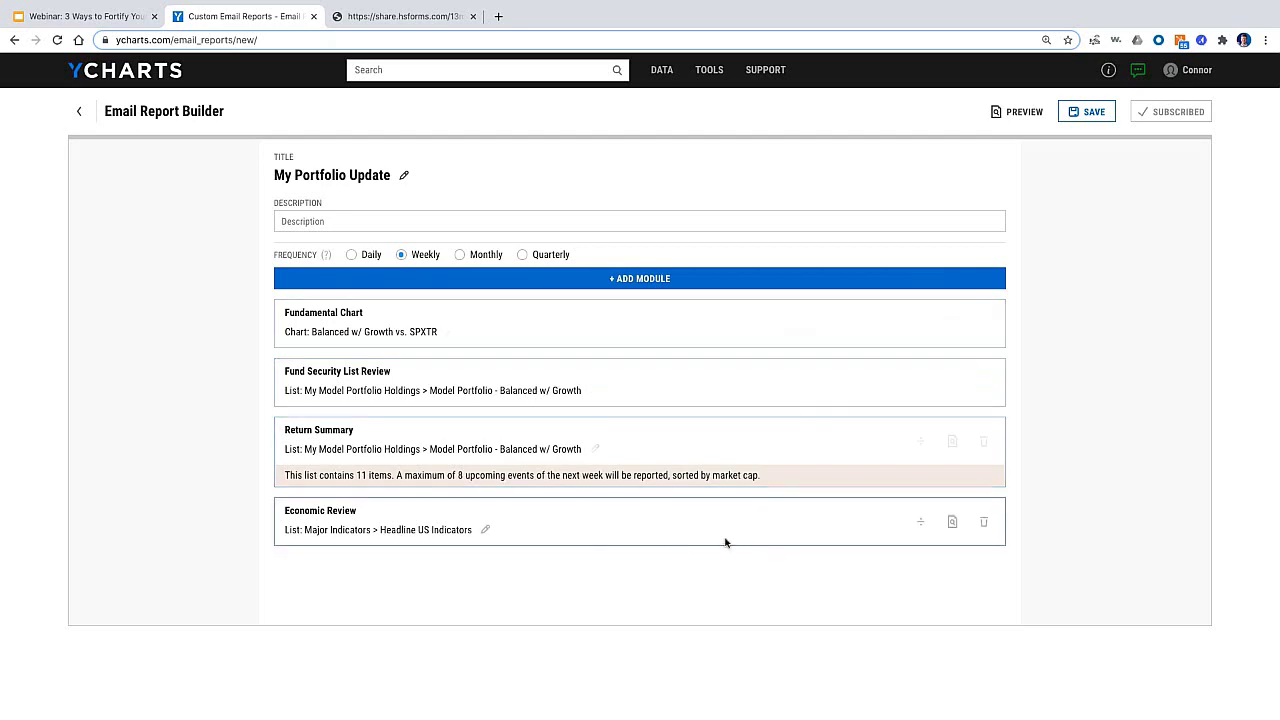
{"action": "left_click", "coordinate": [952, 522]}
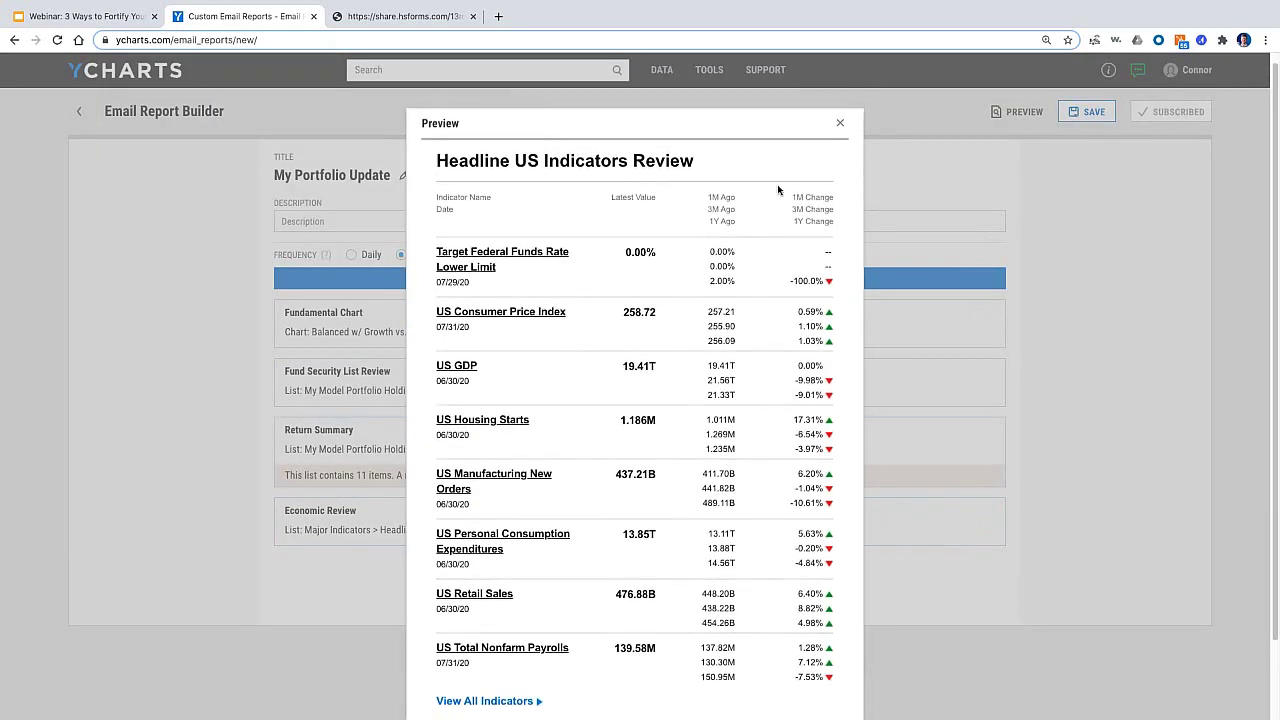
{"action": "left_click", "coordinate": [840, 108]}
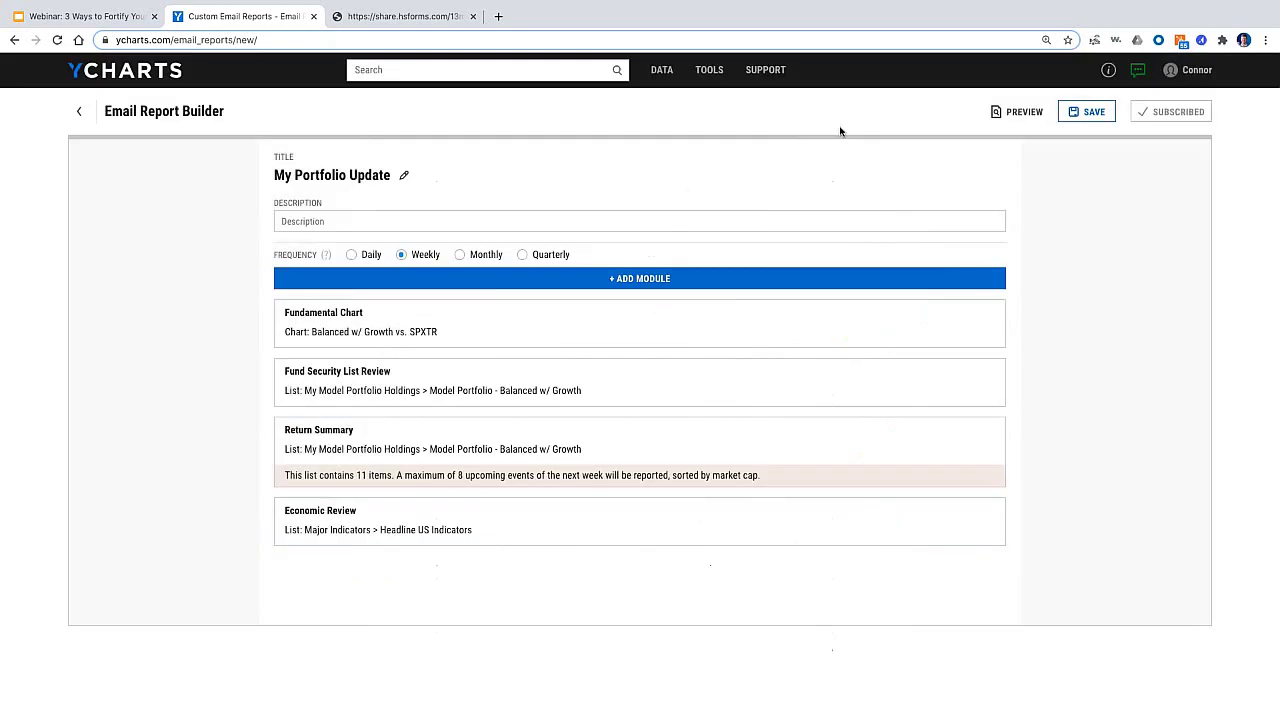
Preview the full "My Portfolio Update" email report and examine its chart, fund review, return summary and Headline US Indicators sections
{"action": "left_click", "coordinate": [1009, 117]}
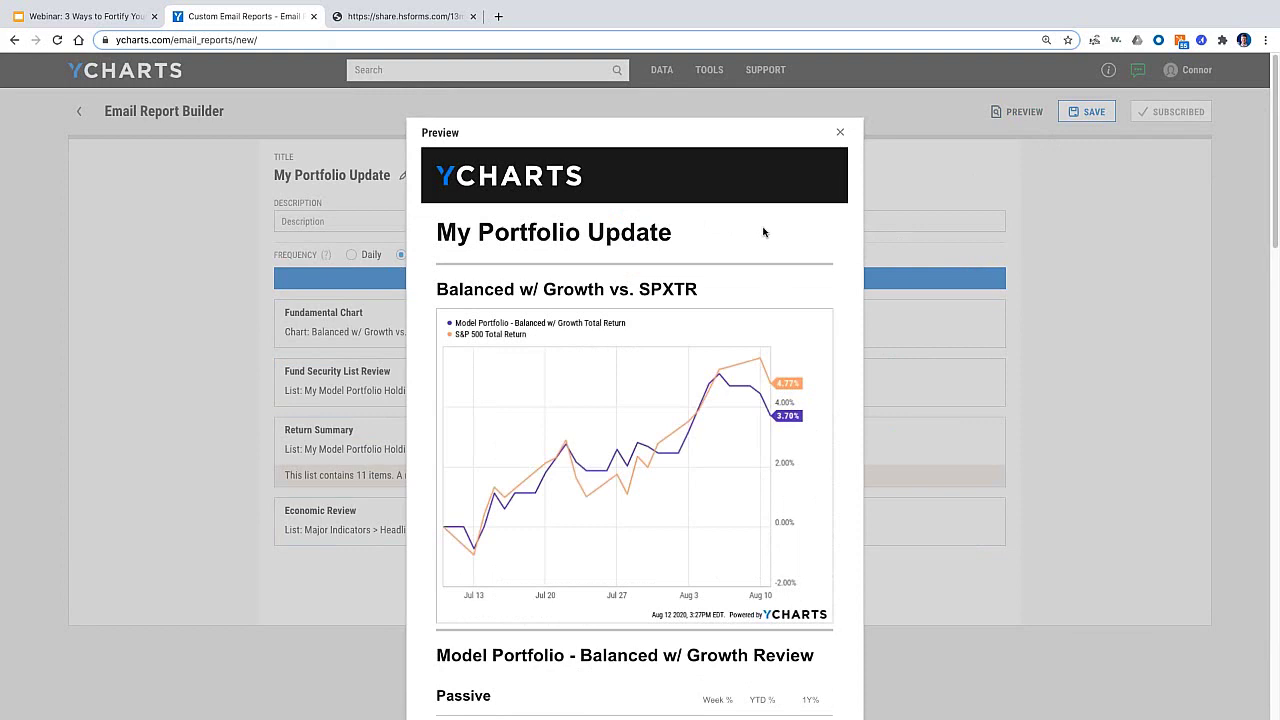
{"action": "scroll", "coordinate": [758, 230], "scroll_direction": "down", "scroll_amount": 1}
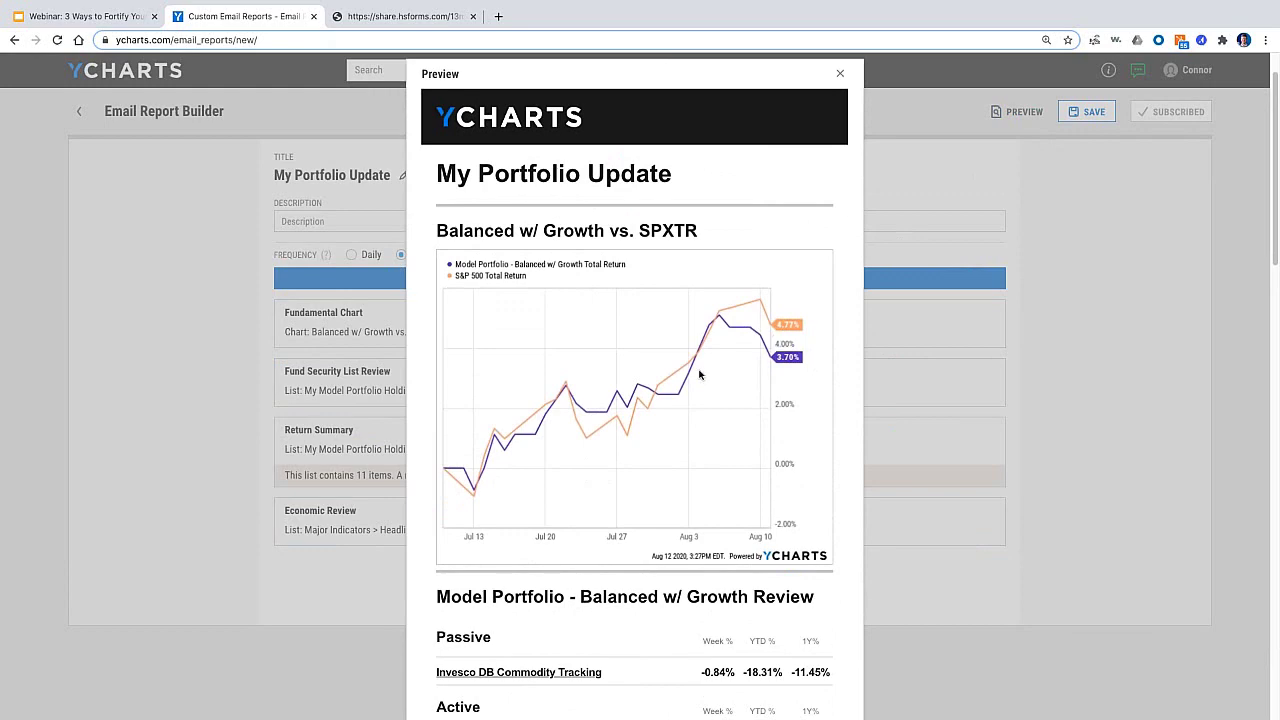
{"action": "scroll", "coordinate": [757, 363], "scroll_direction": "down", "scroll_amount": 5}
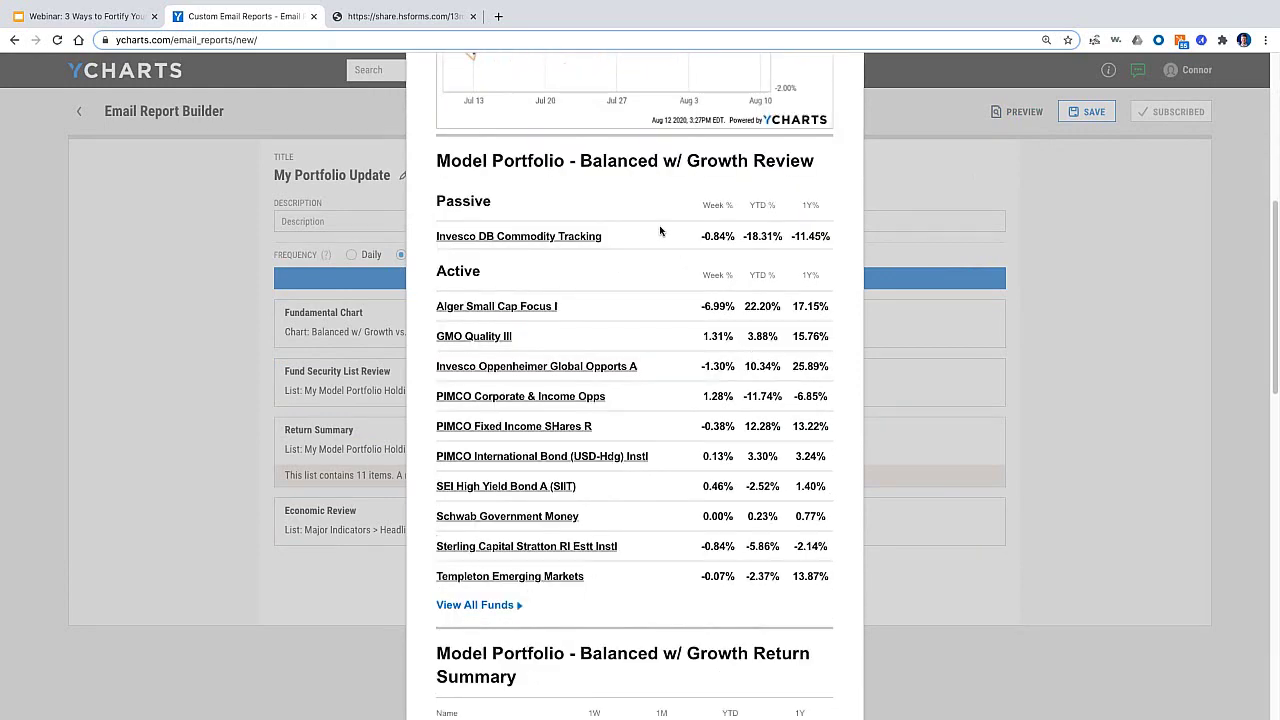
{"action": "scroll", "coordinate": [540, 236], "scroll_direction": "down", "scroll_amount": 6}
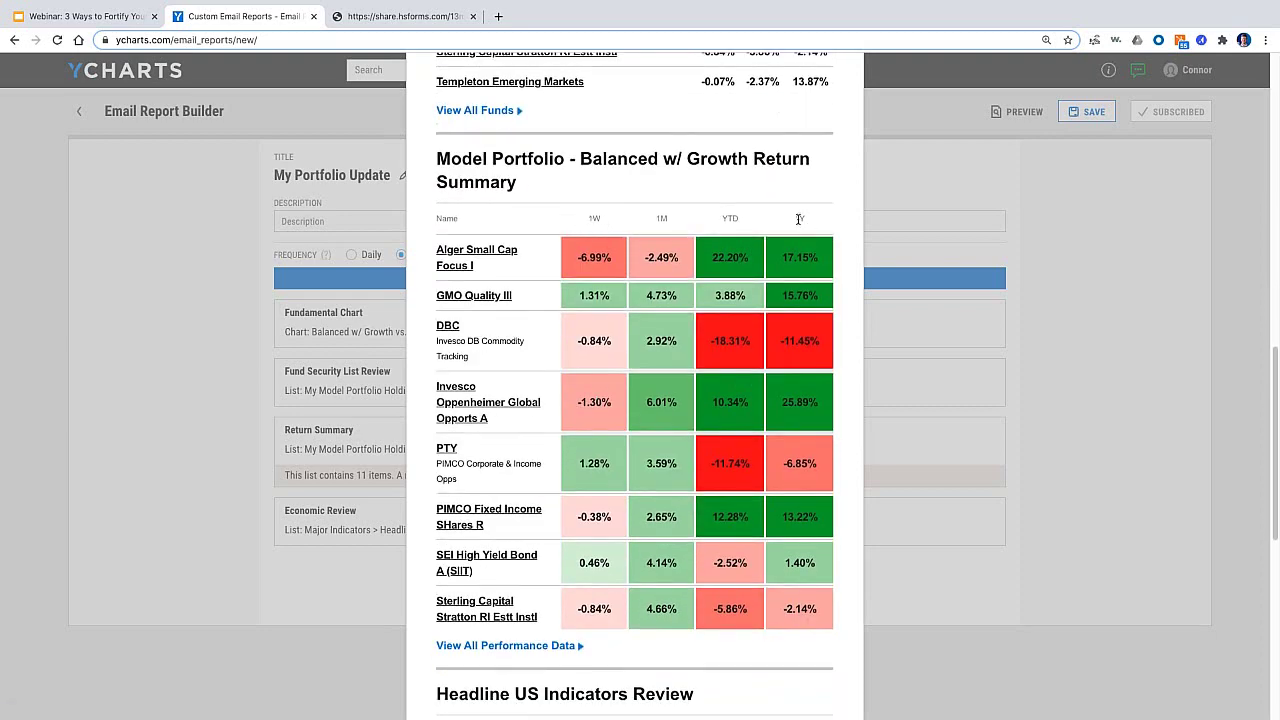
{"action": "scroll", "coordinate": [540, 330], "scroll_direction": "down", "scroll_amount": 2}
{"action": "scroll", "coordinate": [660, 251], "scroll_direction": "up", "scroll_amount": 2}
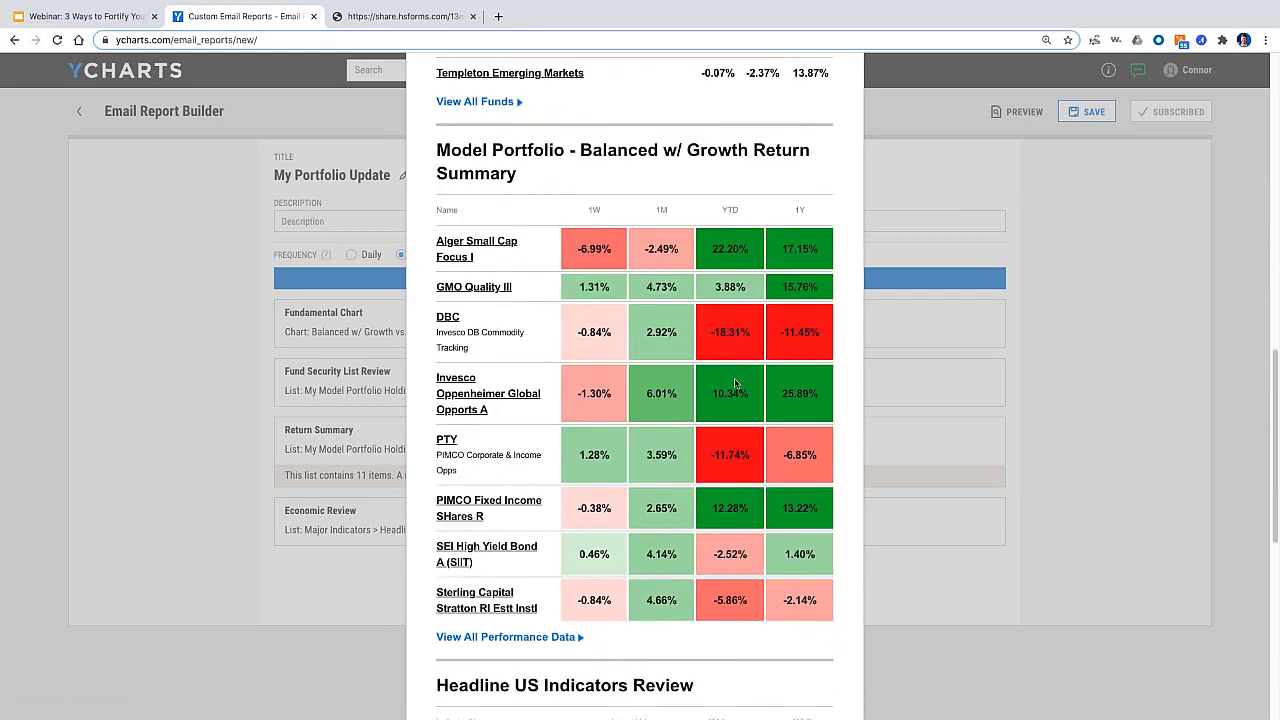
{"action": "scroll", "coordinate": [536, 397], "scroll_direction": "down", "scroll_amount": 3}
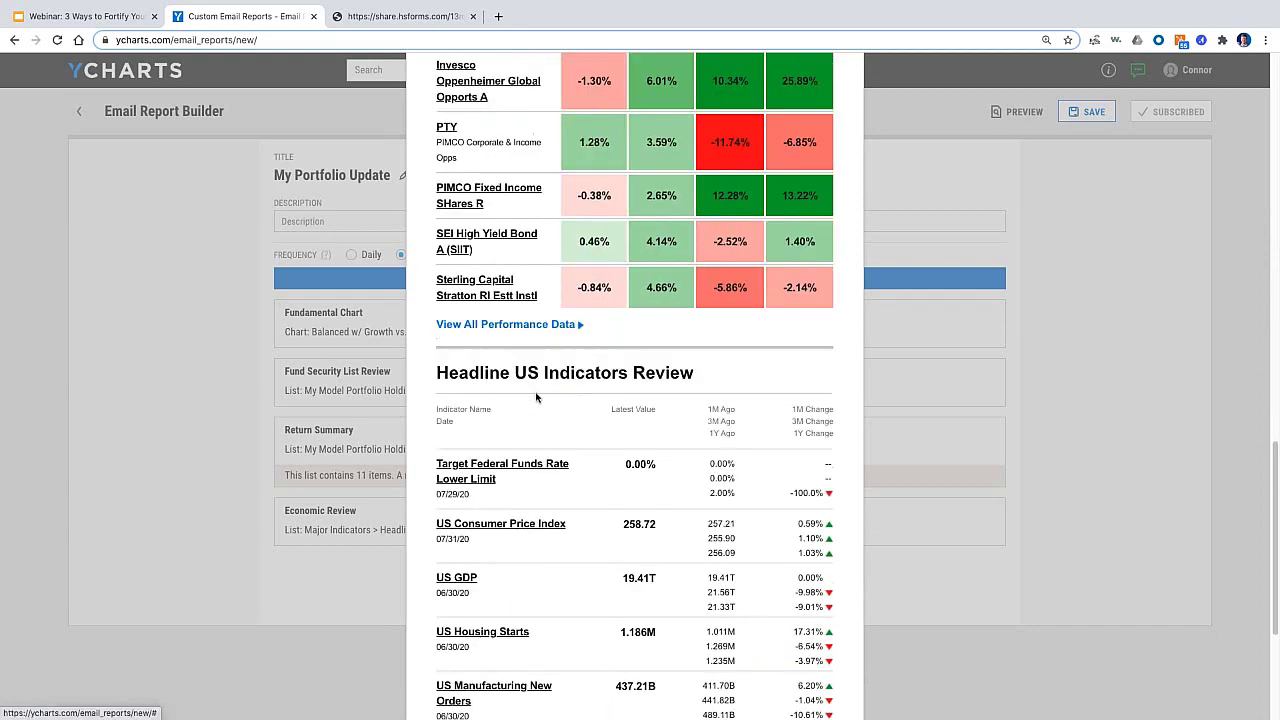
{"action": "scroll", "coordinate": [536, 397], "scroll_direction": "down", "scroll_amount": 2}
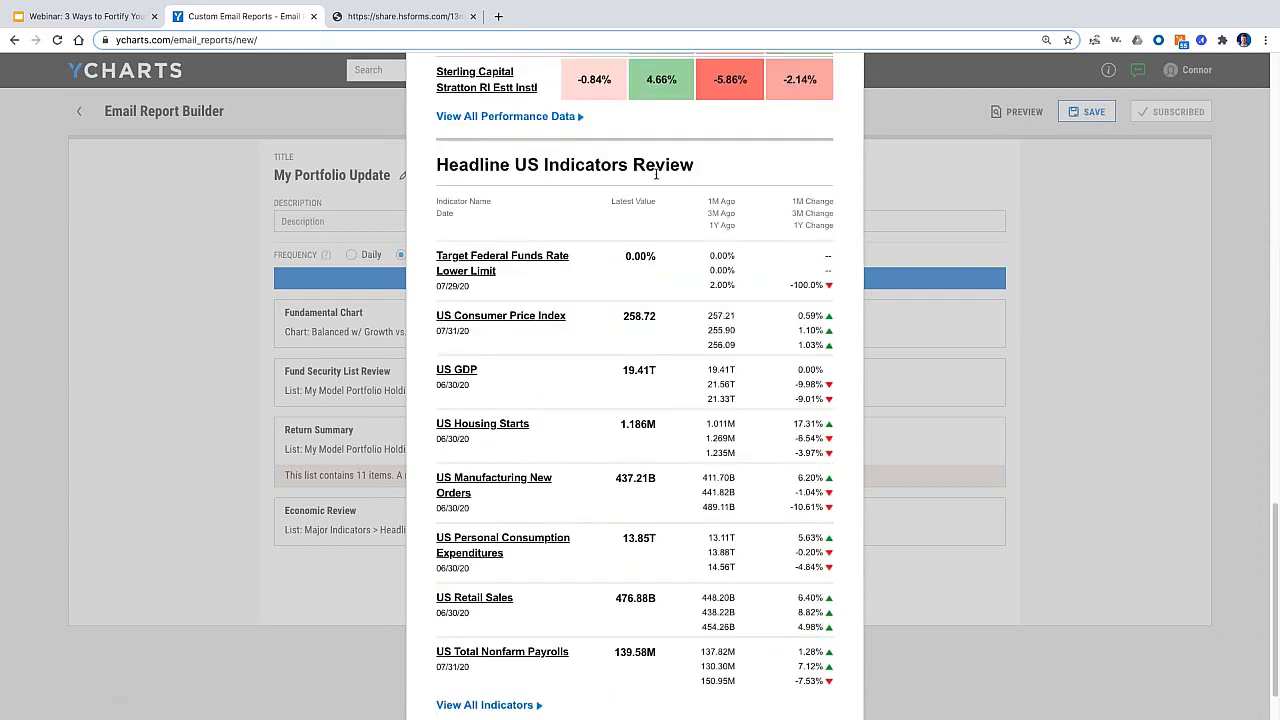
{"action": "scroll", "coordinate": [516, 258], "scroll_direction": "down", "scroll_amount": 1}
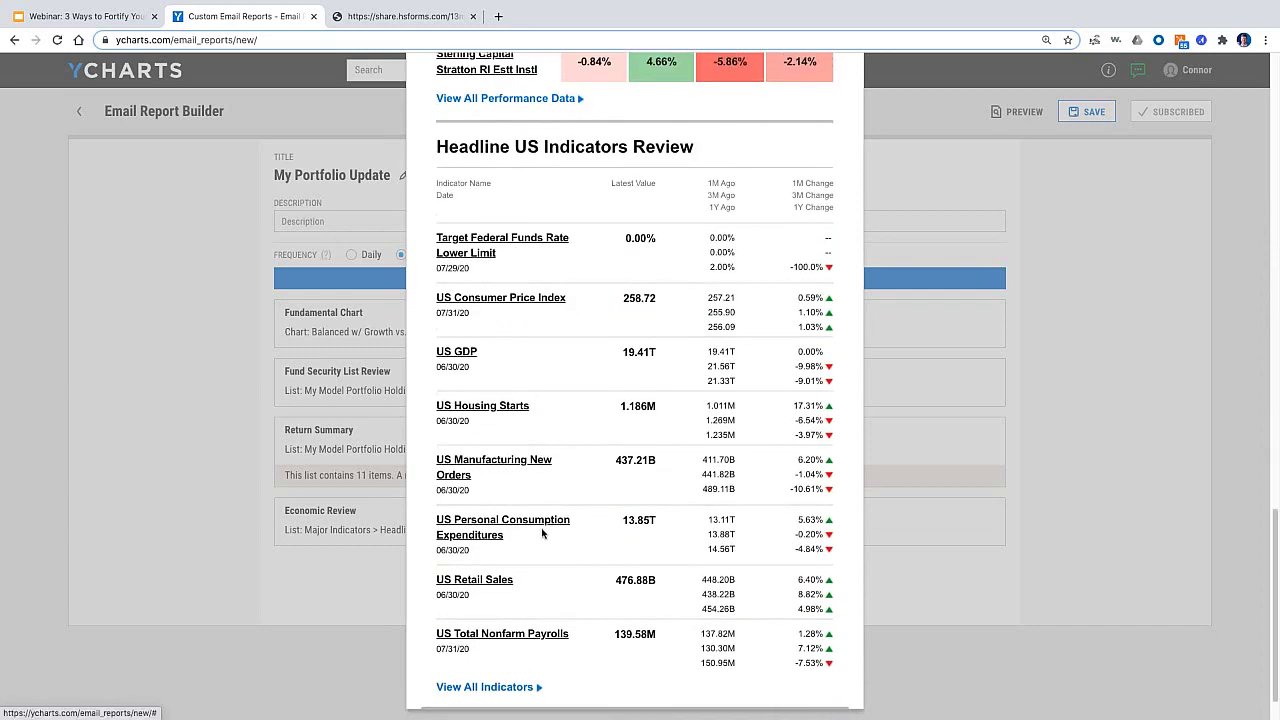
Review the previewed report again from its chart through the fund list and return summary, and close the preview
{"action": "scroll", "coordinate": [542, 534], "scroll_direction": "up", "scroll_amount": 15}
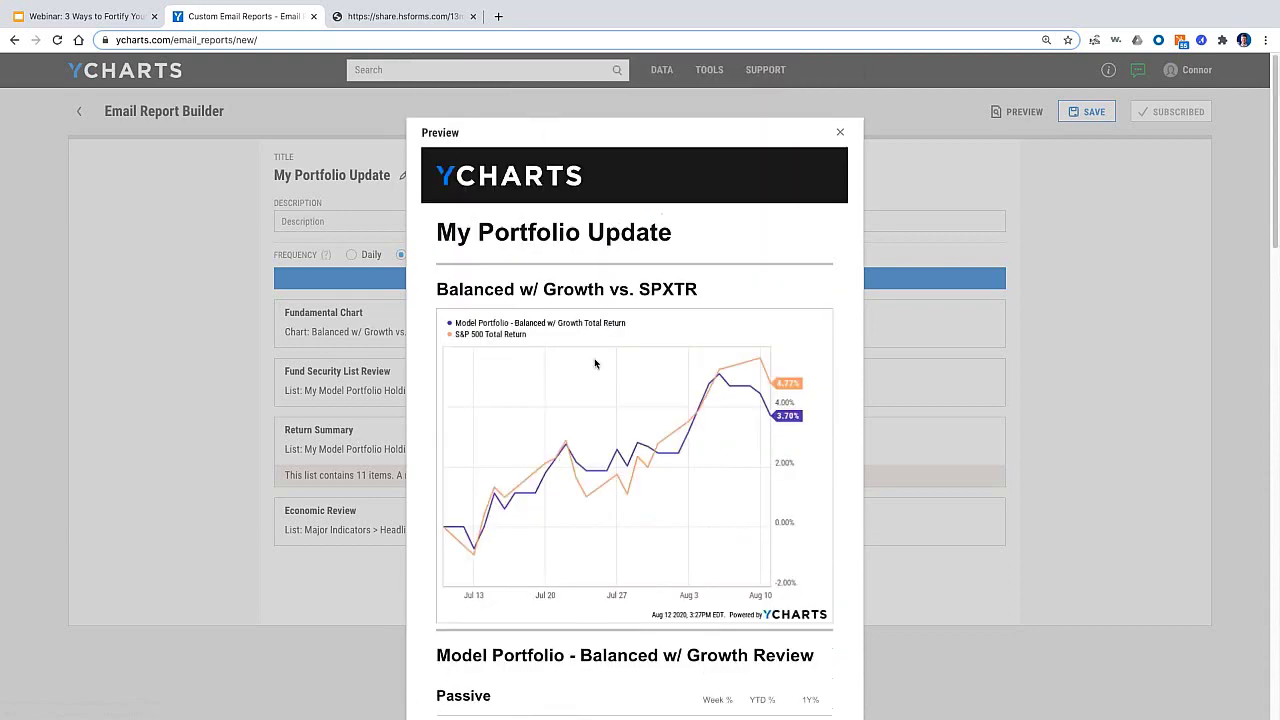
{"action": "scroll", "coordinate": [565, 418], "scroll_direction": "down", "scroll_amount": 1}
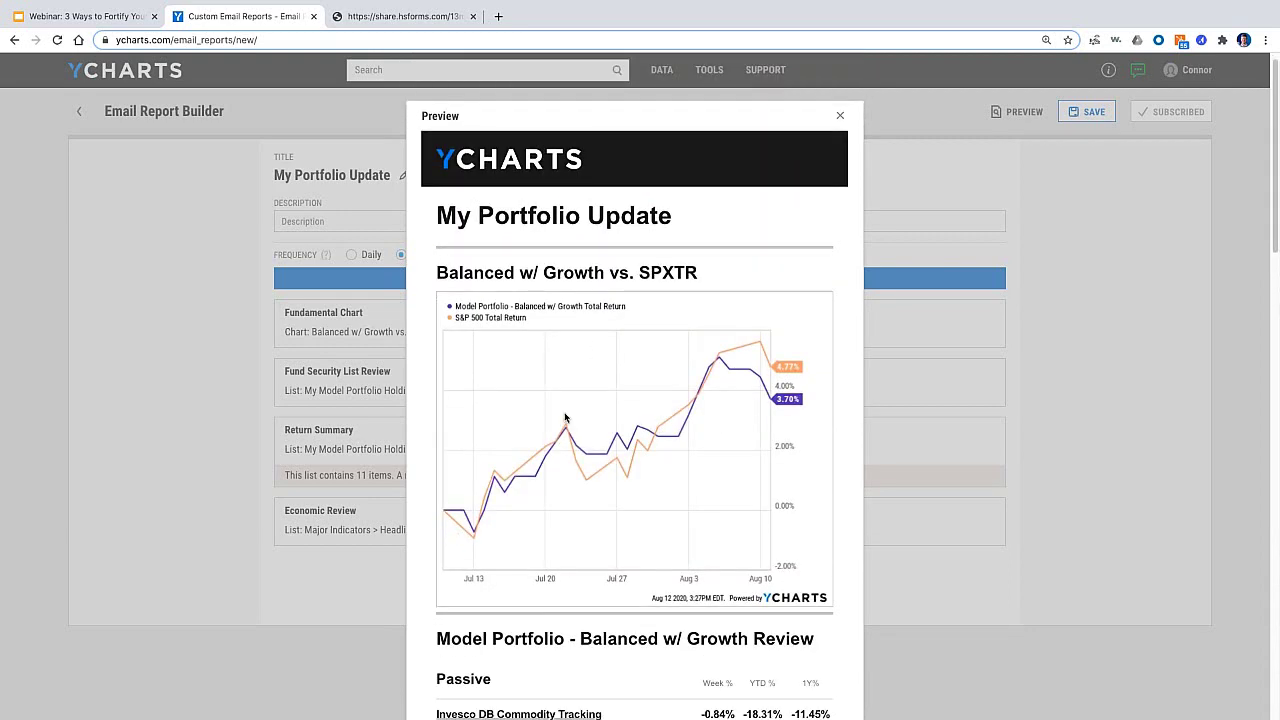
{"action": "scroll", "coordinate": [565, 418], "scroll_direction": "down", "scroll_amount": 5}
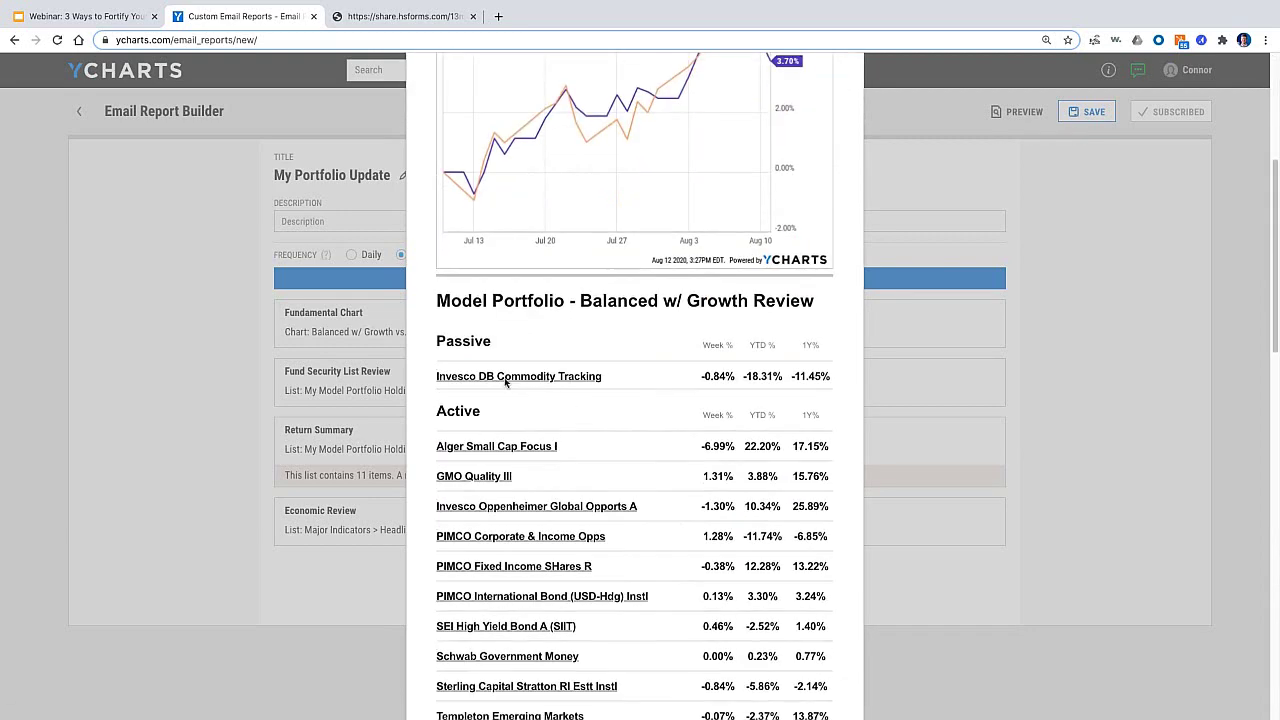
{"action": "scroll", "coordinate": [492, 457], "scroll_direction": "down", "scroll_amount": 6}
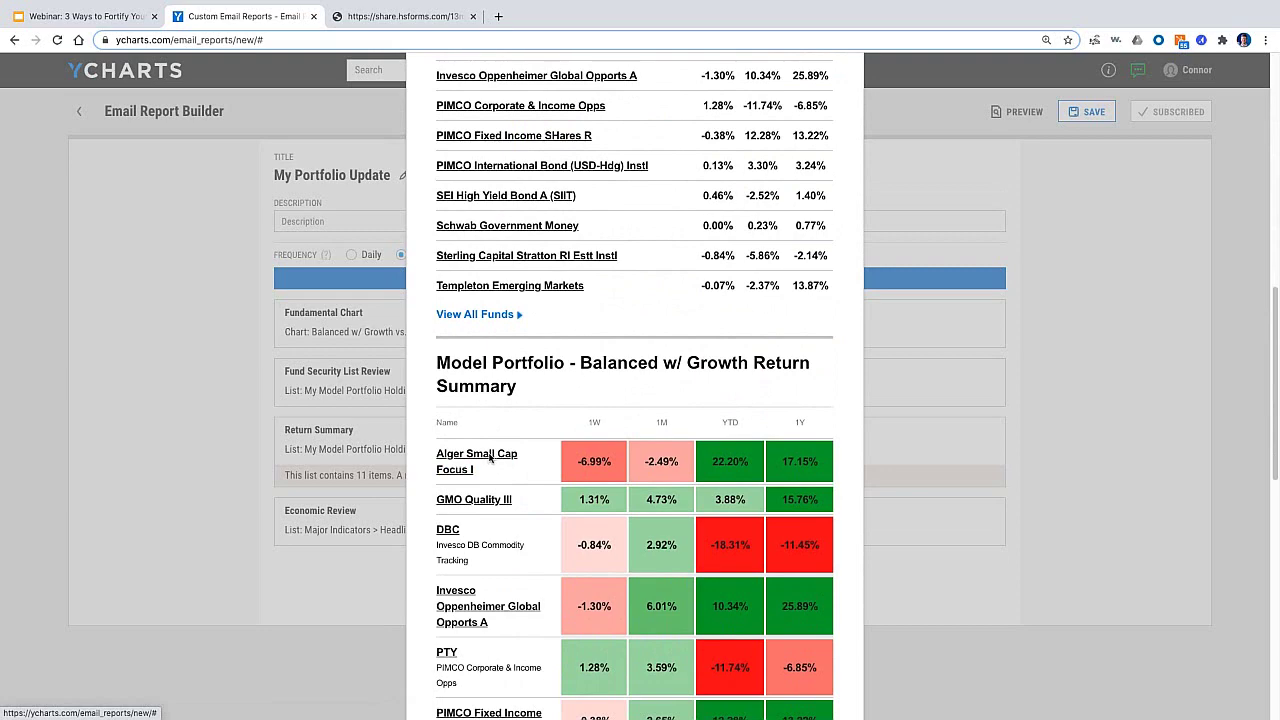
{"action": "scroll", "coordinate": [490, 457], "scroll_direction": "down", "scroll_amount": 3}
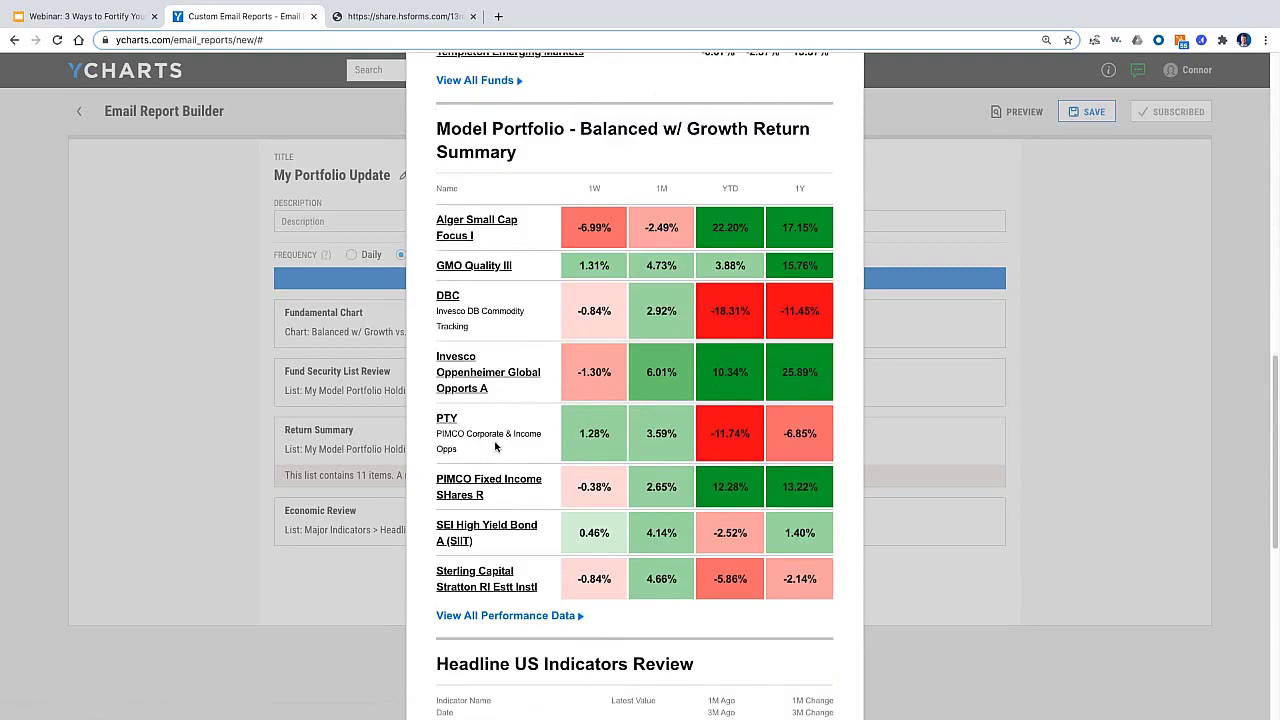
{"action": "scroll", "coordinate": [493, 447], "scroll_direction": "down", "scroll_amount": 3}
{"action": "scroll", "coordinate": [492, 447], "scroll_direction": "up", "scroll_amount": 12}
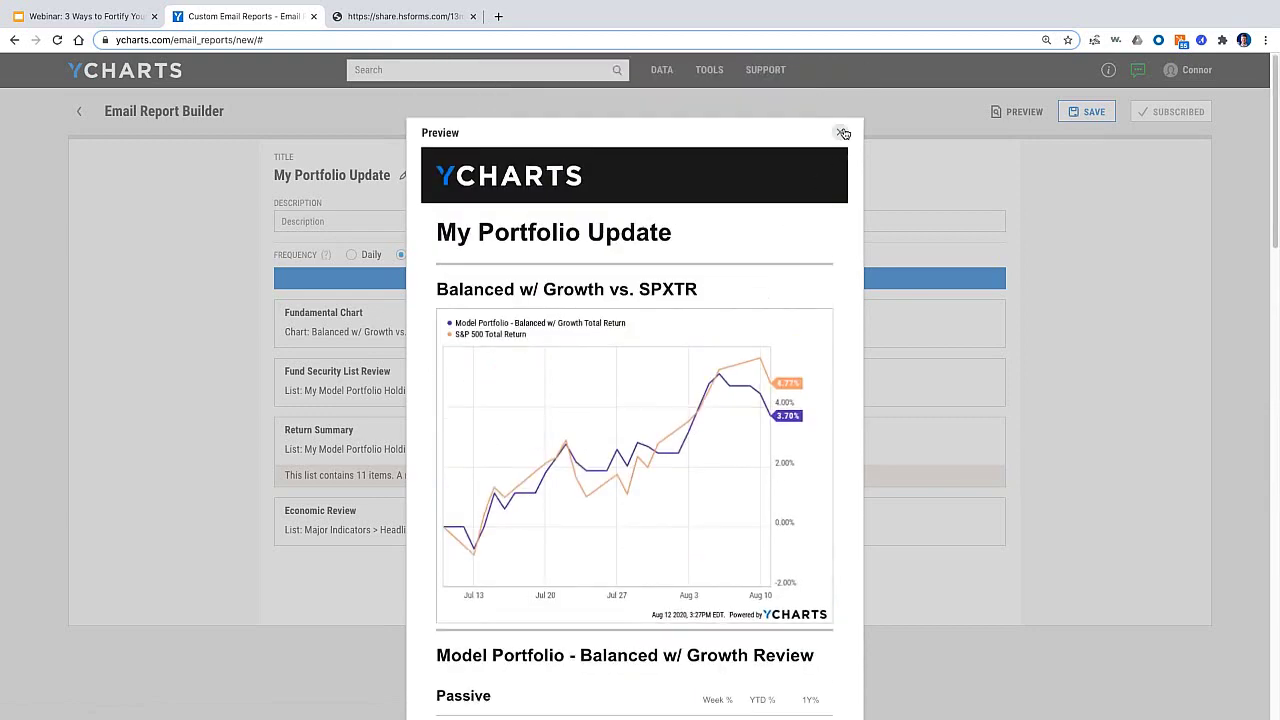
{"action": "left_click", "coordinate": [842, 133]}
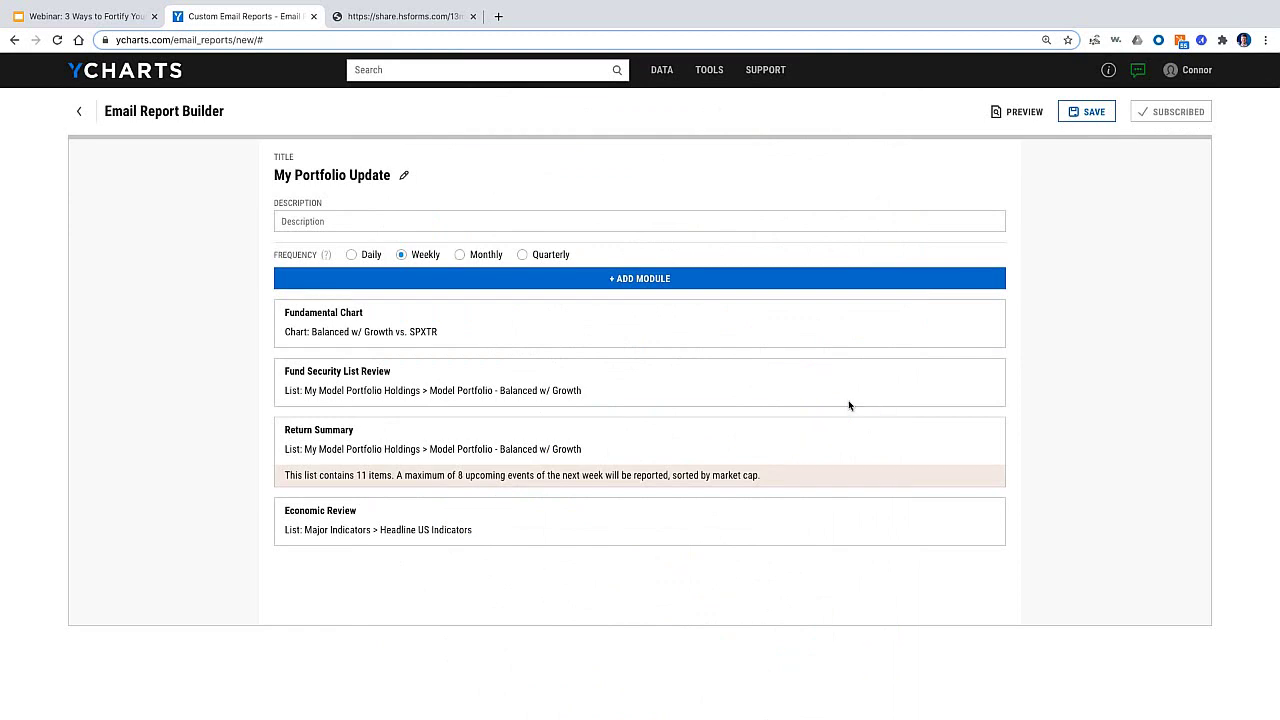
Switch to the Google Slides deck "Webinar: 3 Ways to Fortify Your Portfolios and Present to Clients" and present it from the Agenda slide
{"action": "left_click", "coordinate": [115, 18]}
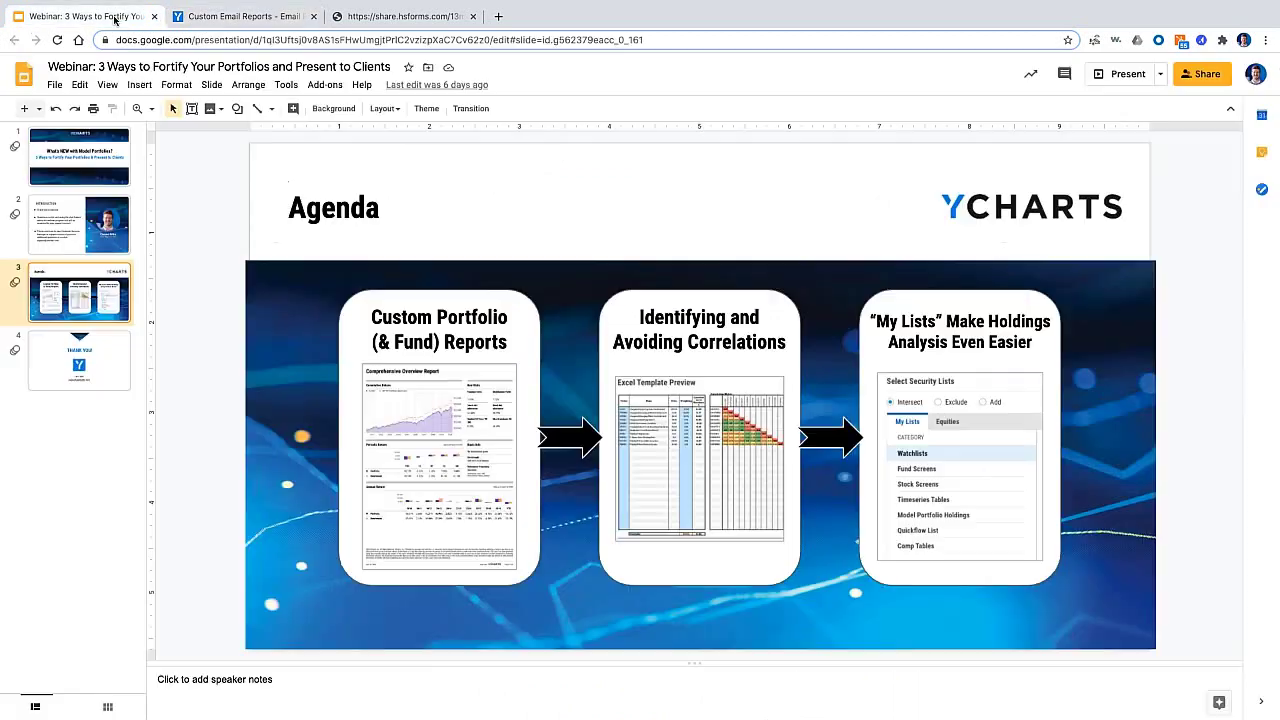
{"action": "left_click", "coordinate": [1122, 82]}
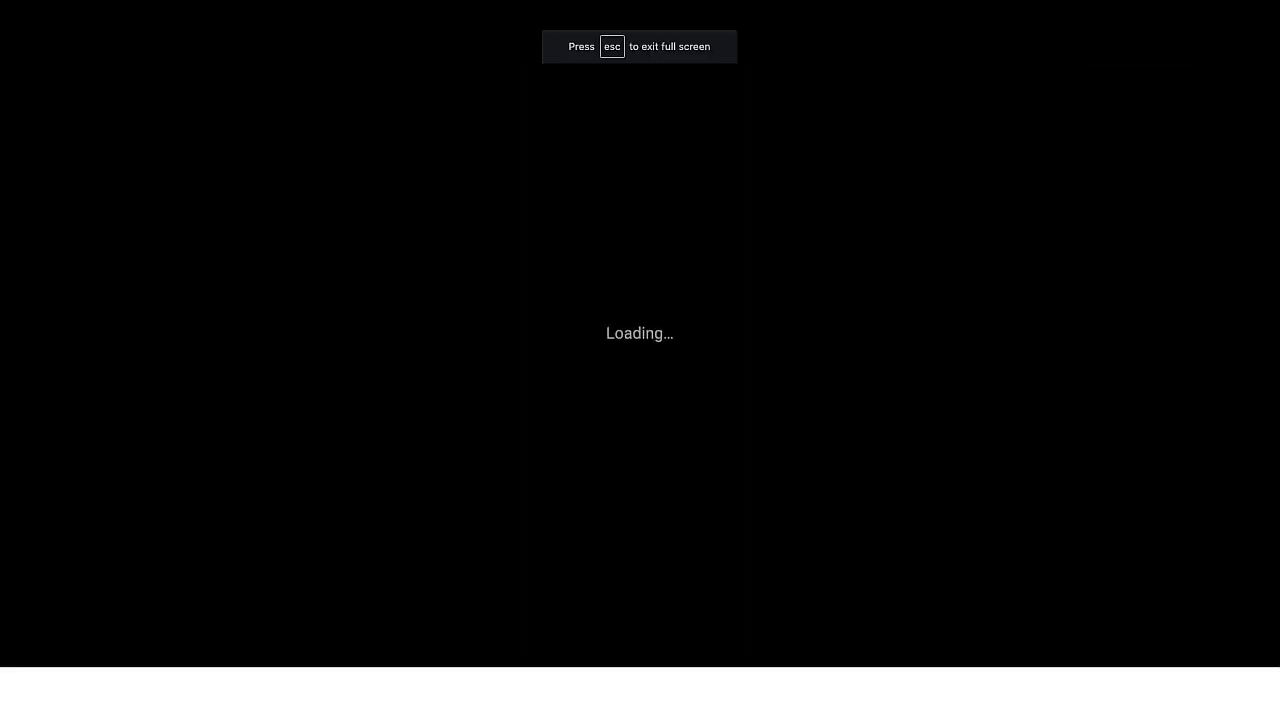